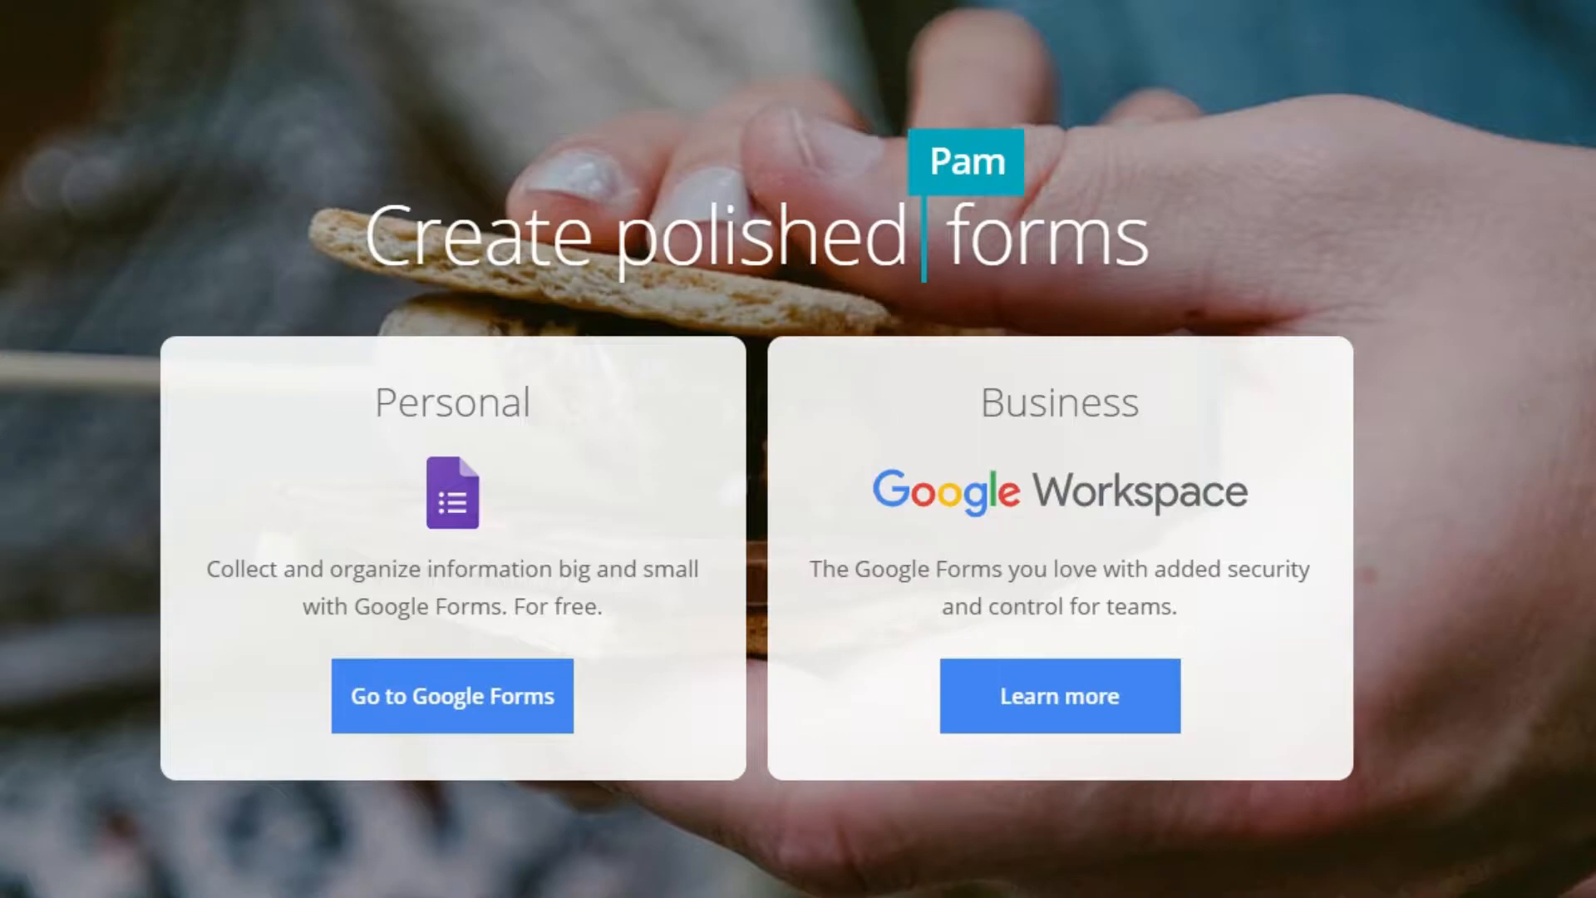
Go to the Google Forms home page from the Personal section.
click(461, 715)
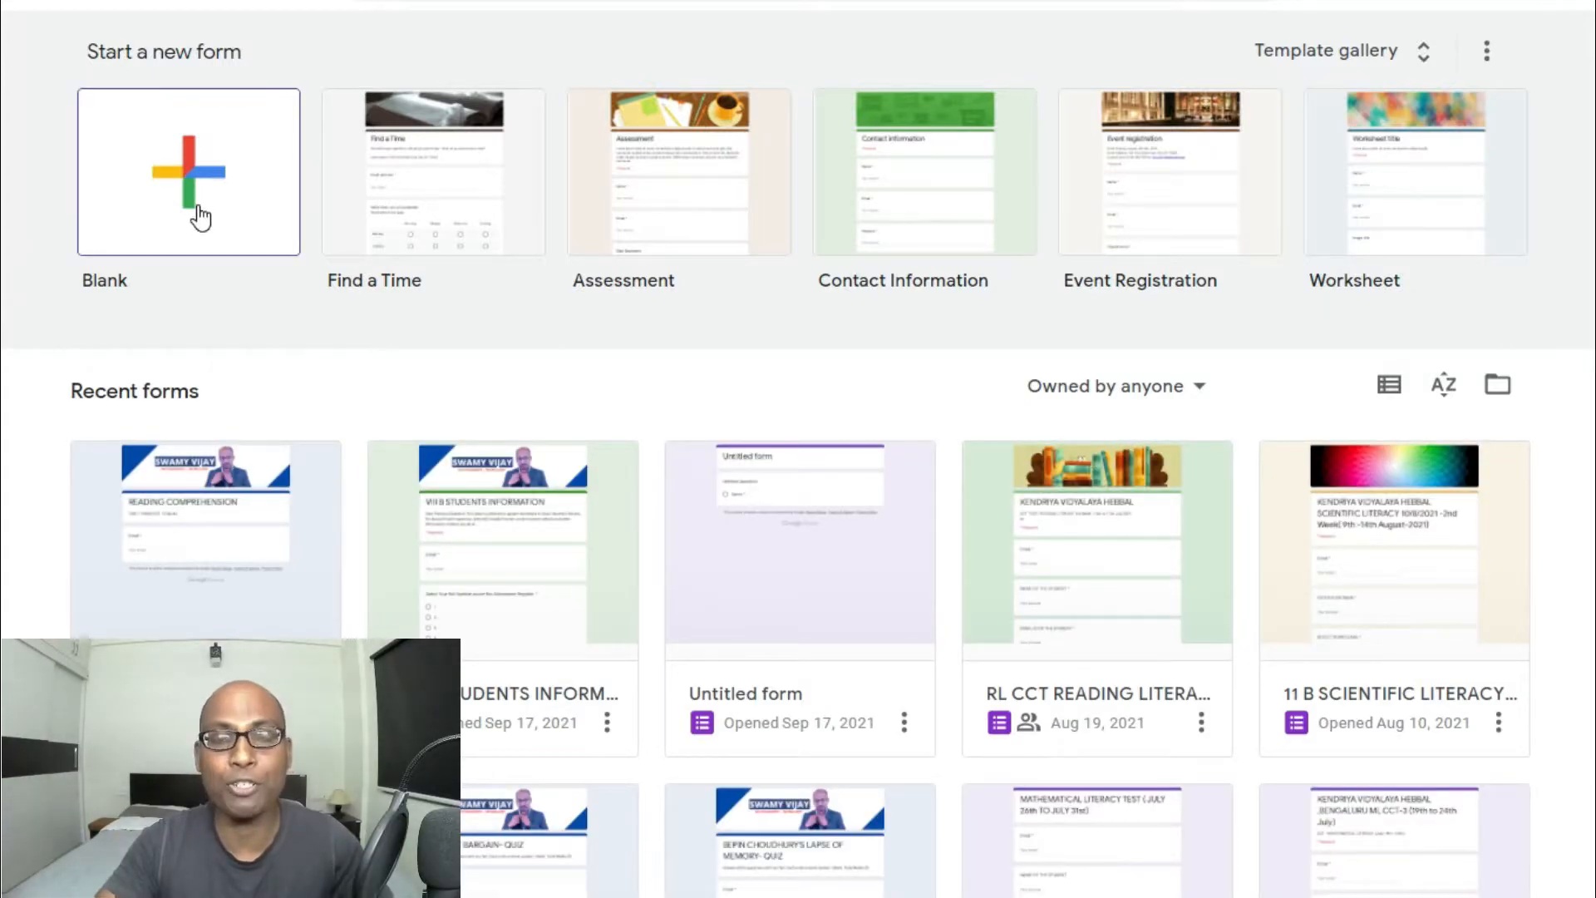
Open the READING COMPREHENSION card from Recent forms and scroll down and back through its questions.
click(186, 635)
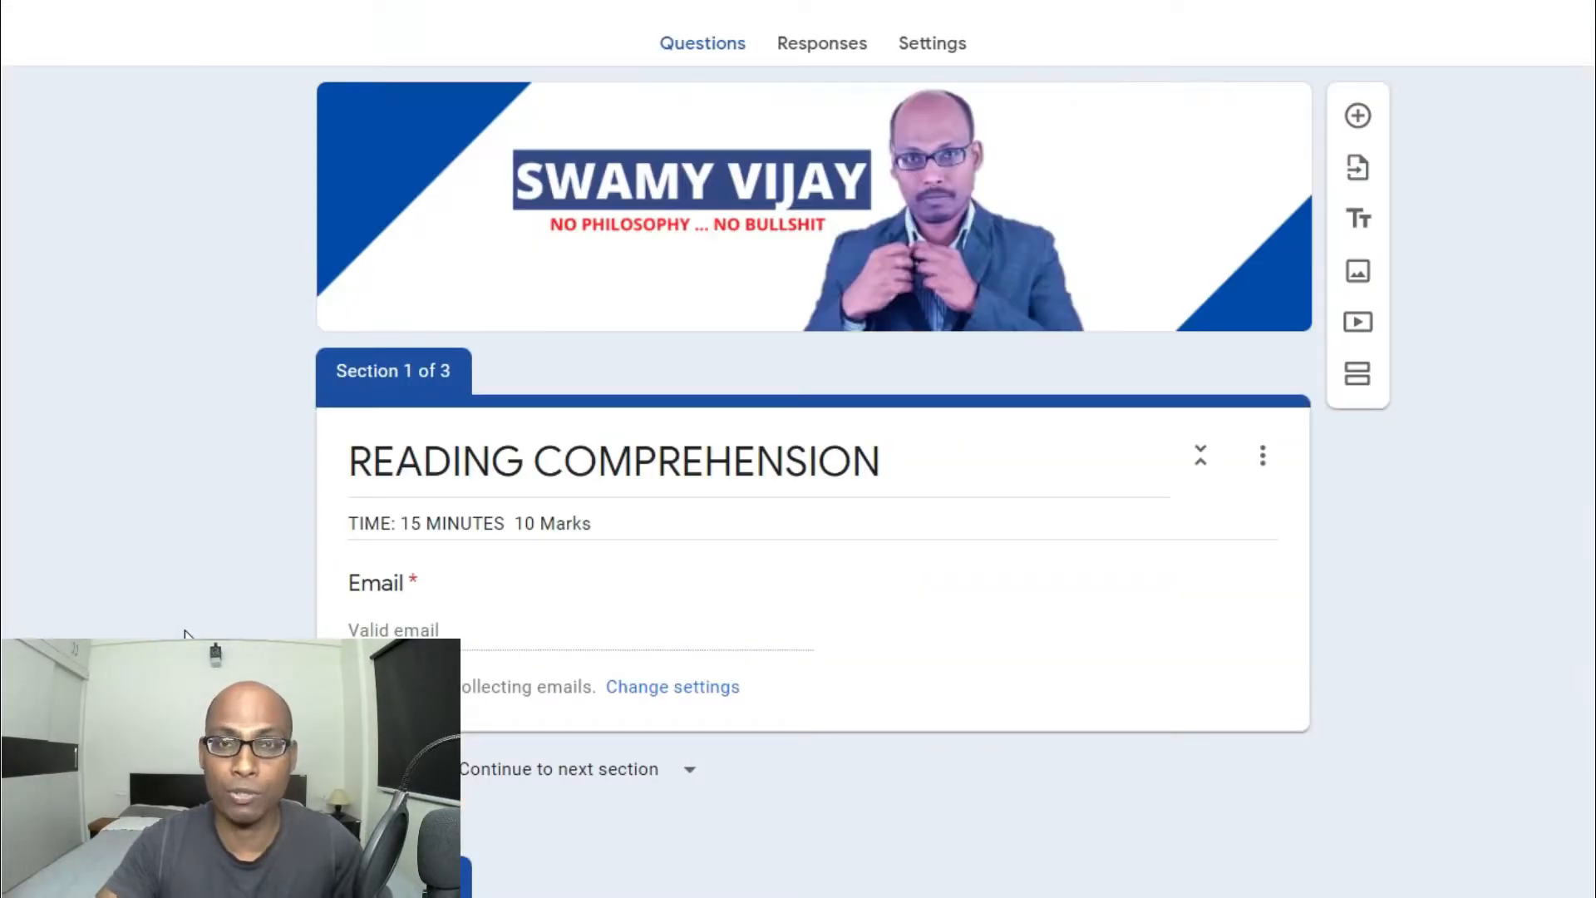
scroll(186, 634, down, 20)
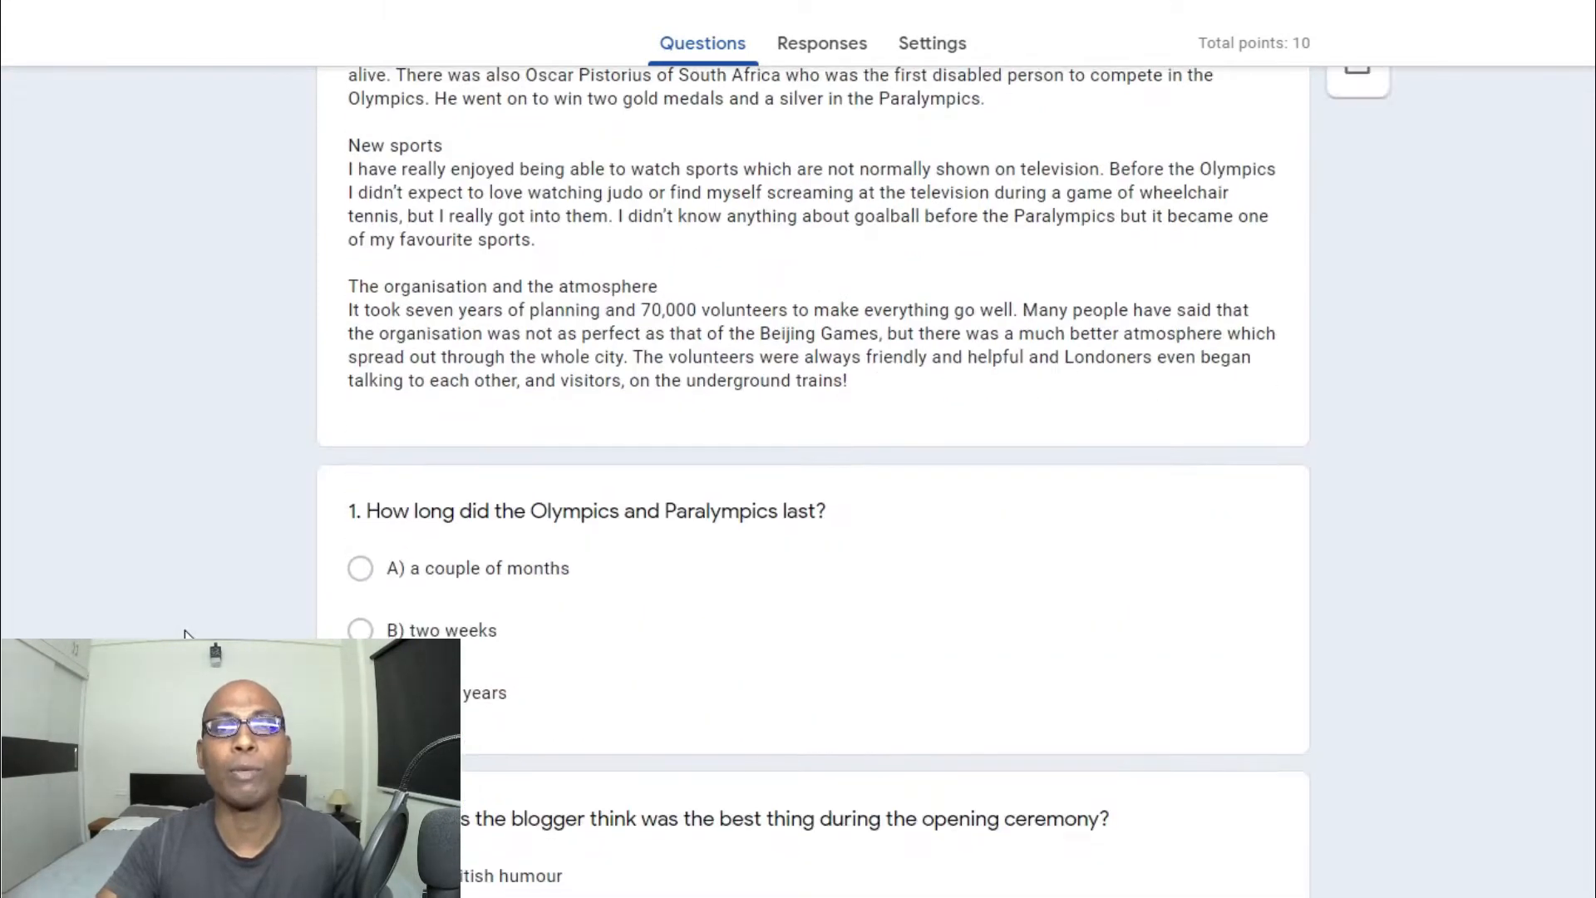
scroll(186, 634, down, 20)
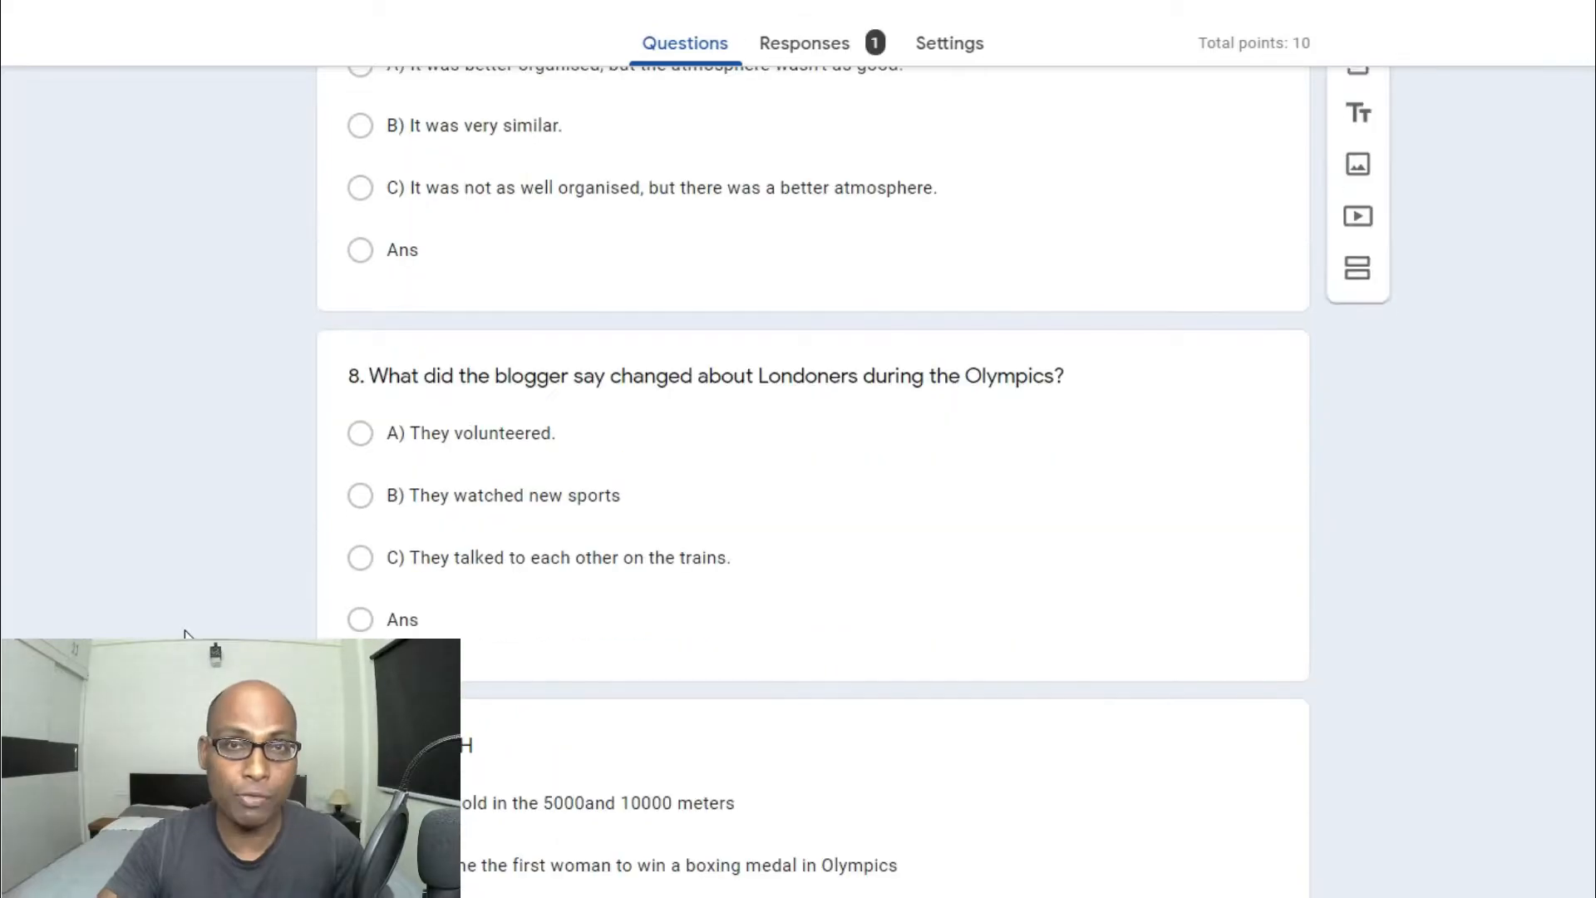
scroll(186, 634, down, 6)
scroll(186, 635, up, 16)
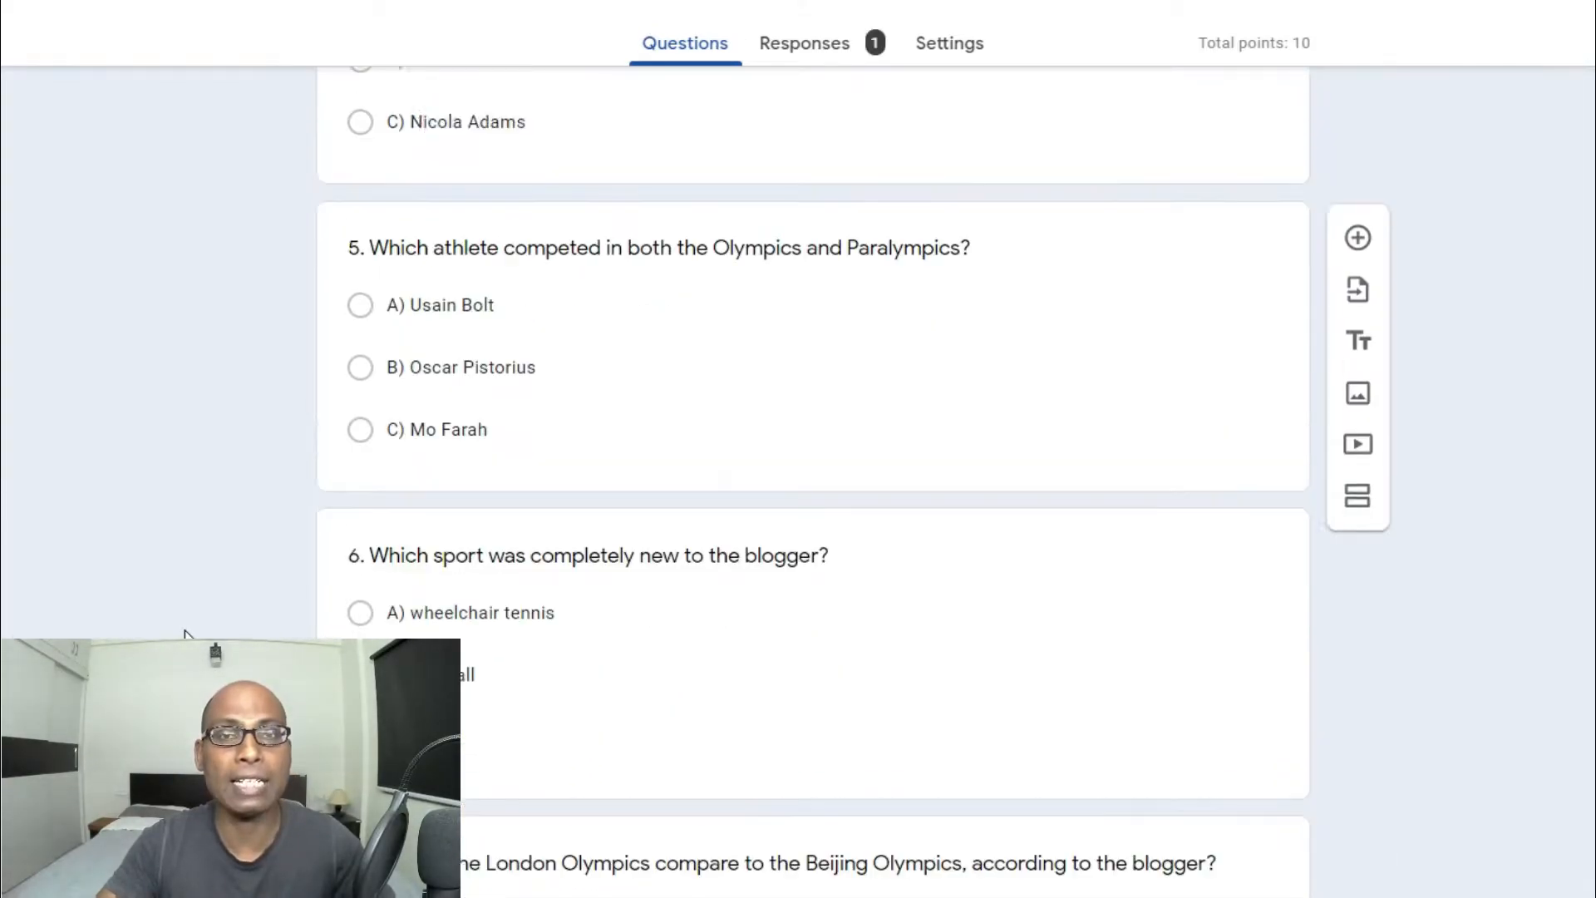
scroll(186, 634, up, 20)
scroll(187, 634, up, 2)
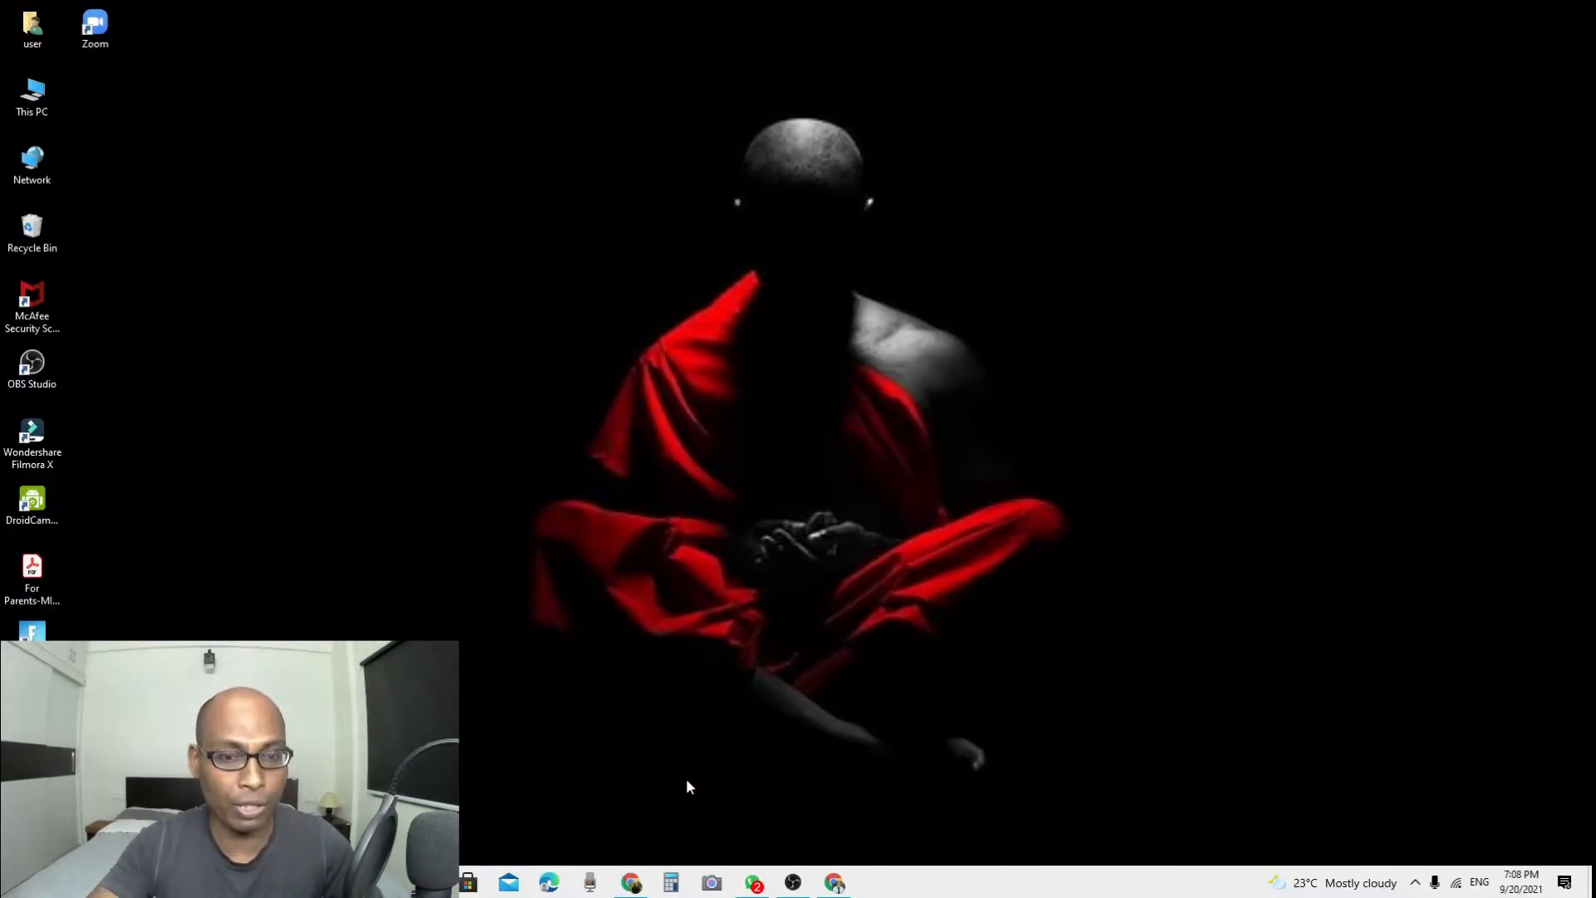
Bring the quiz's browser window back, restore it down, and view the quiz settings.
click(631, 883)
scroll(1194, 643, up, 20)
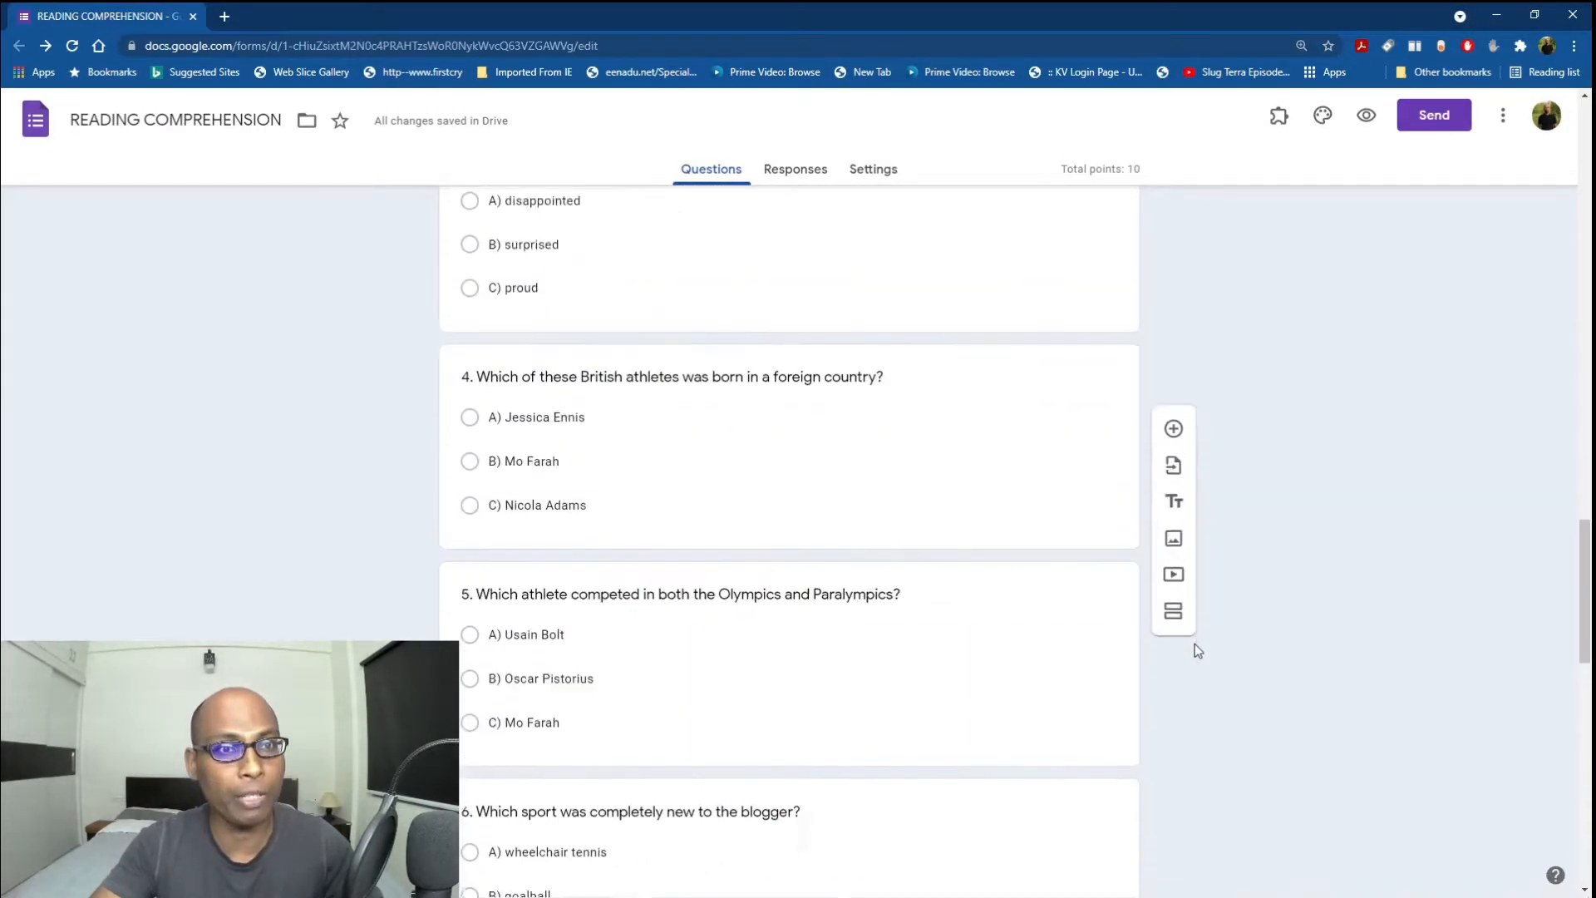
scroll(1195, 643, up, 10)
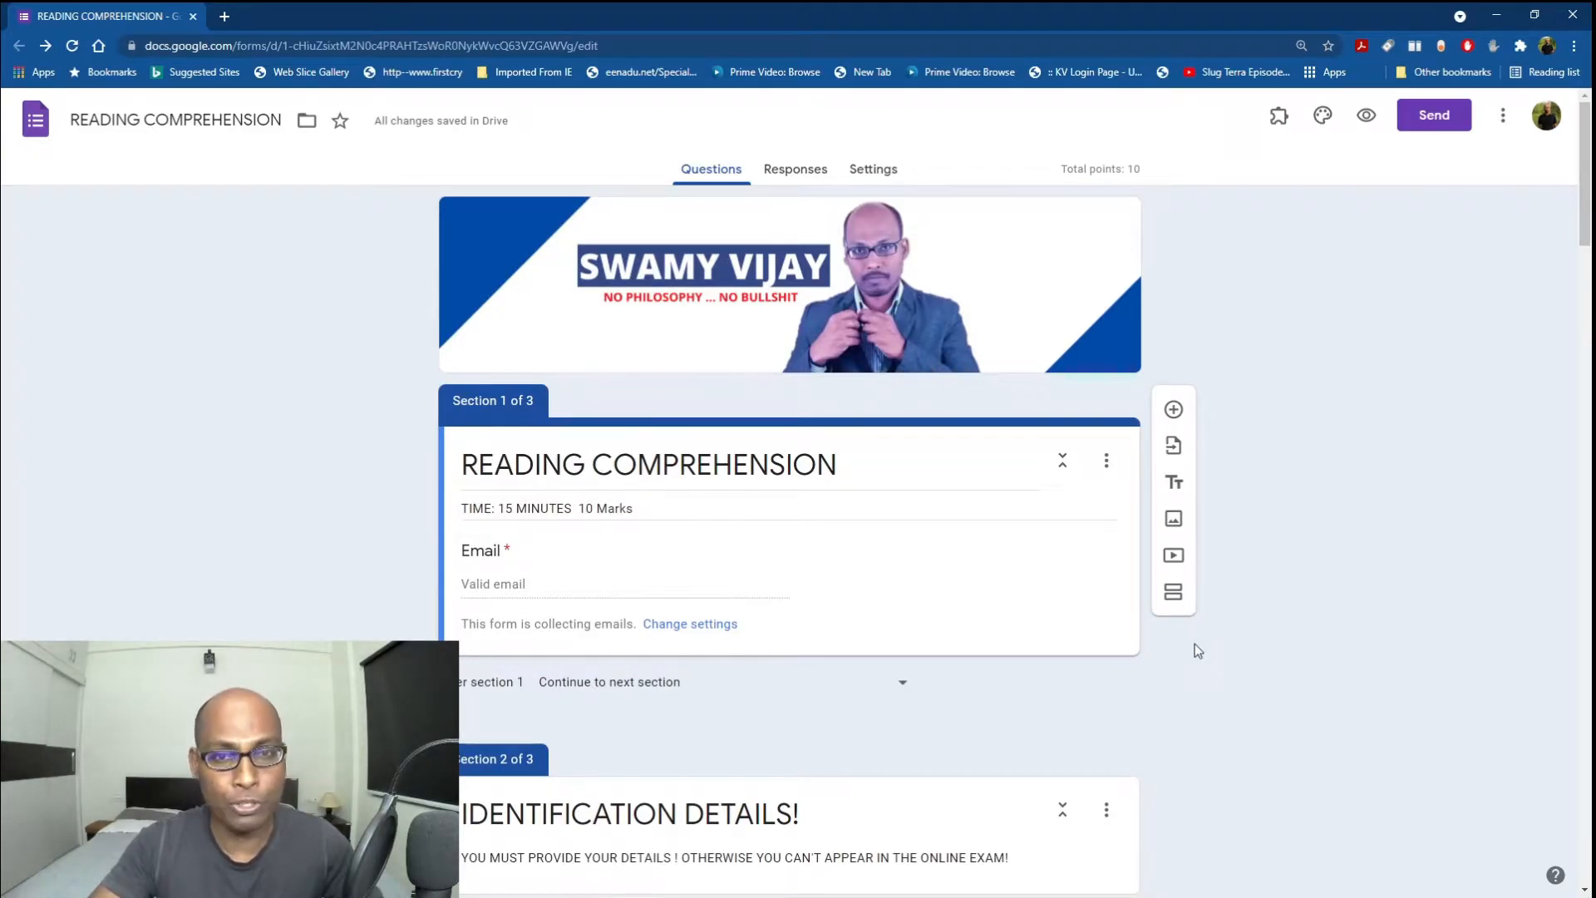
click(1536, 16)
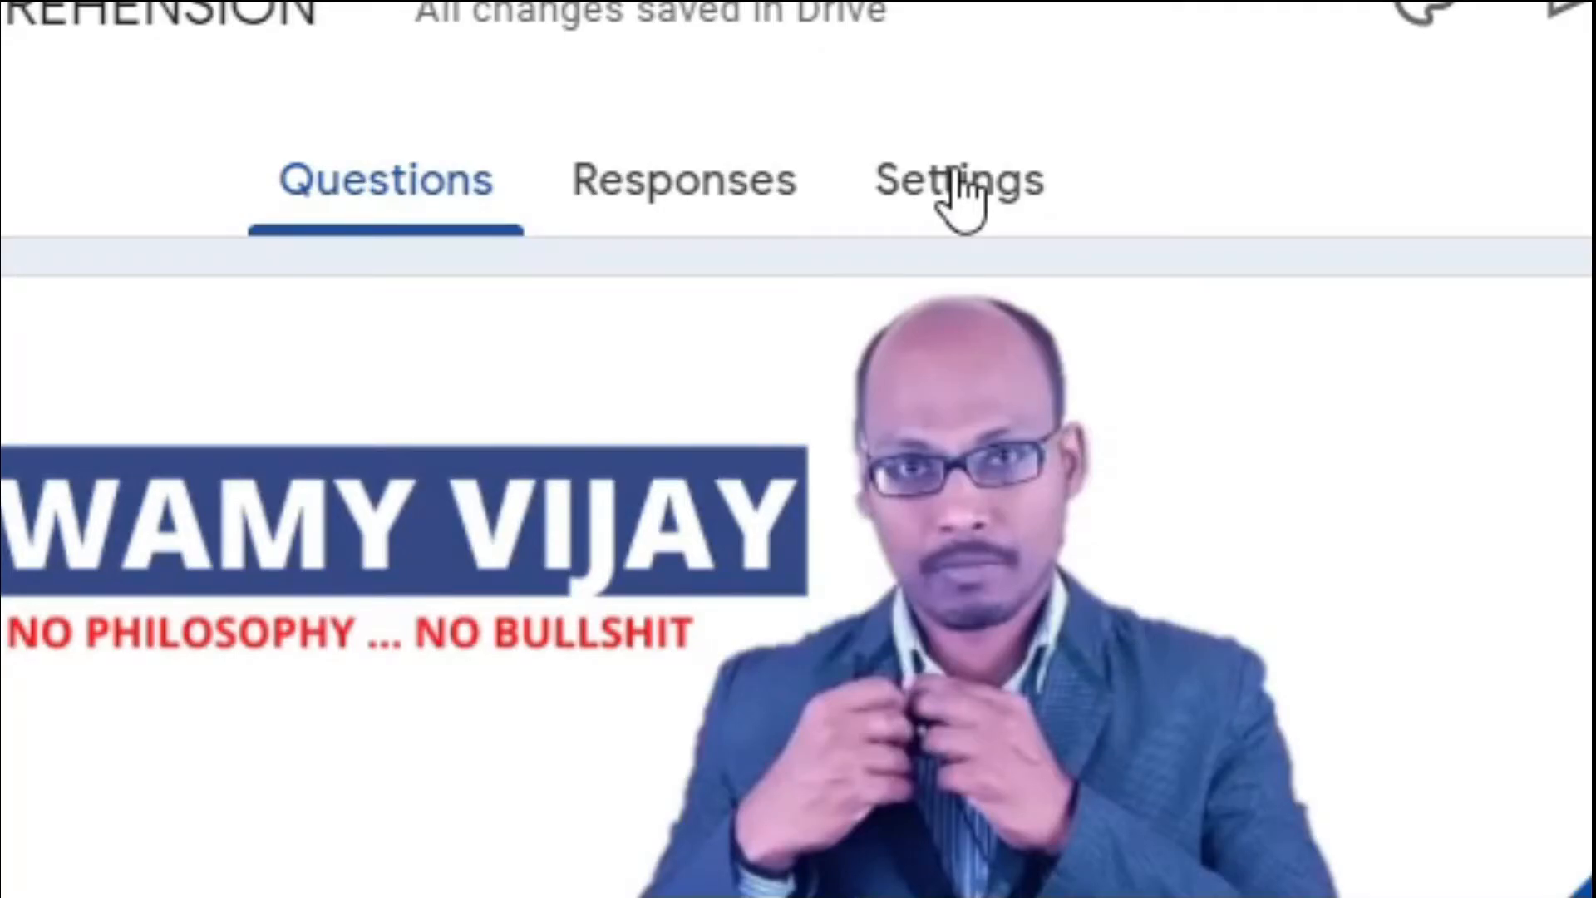
click(958, 179)
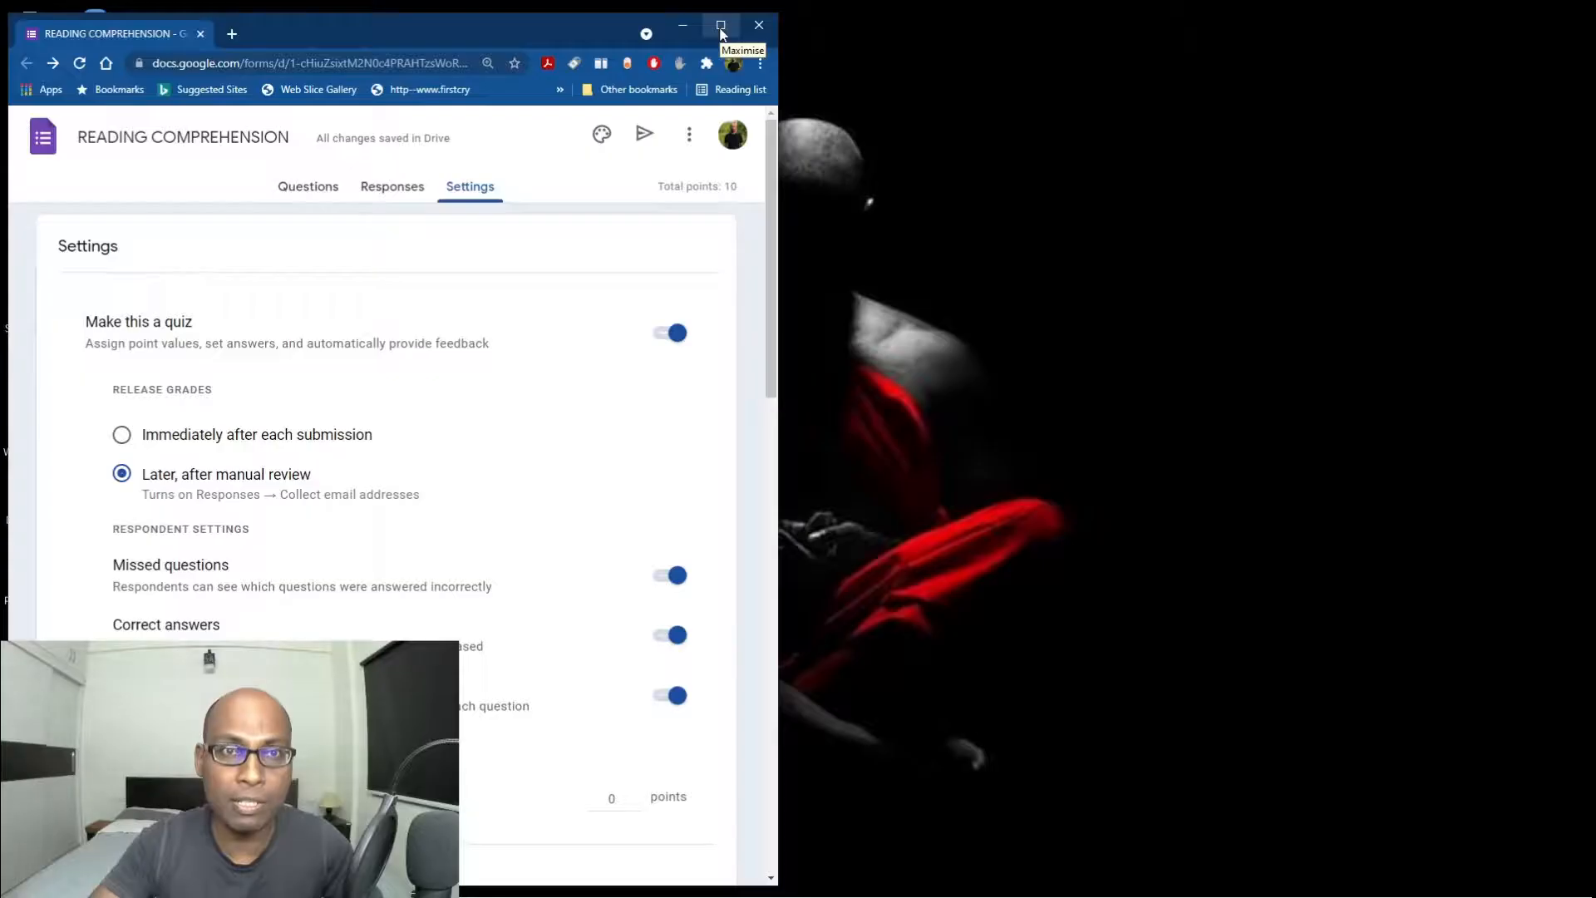
Maximise the browser, check the Questions and Responses tabs, then return to Settings.
click(719, 26)
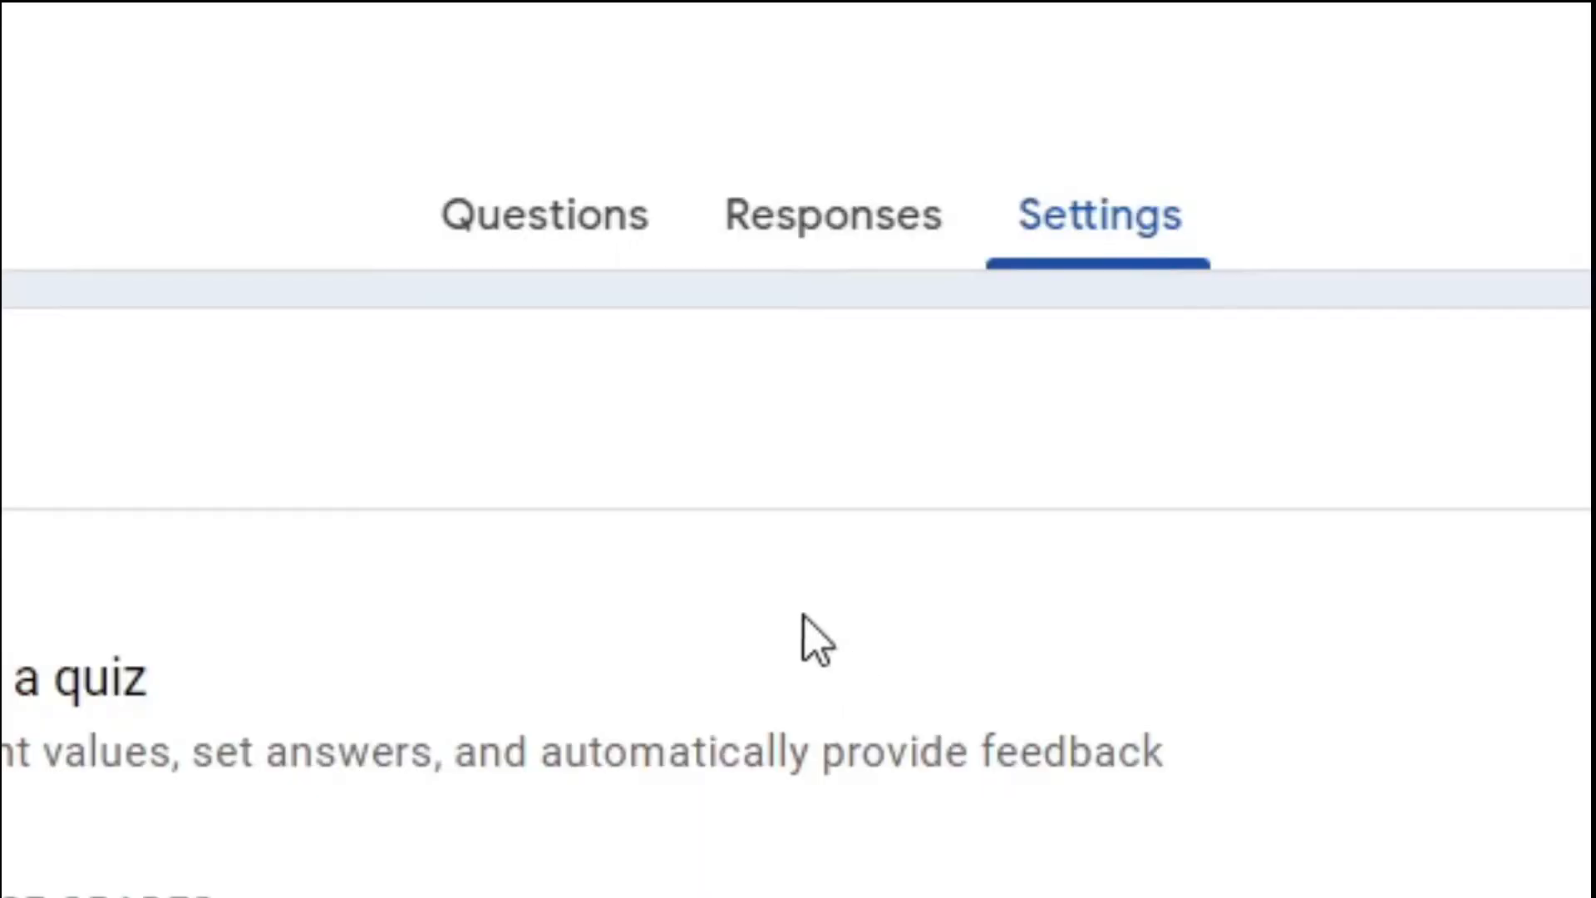
click(506, 226)
click(759, 242)
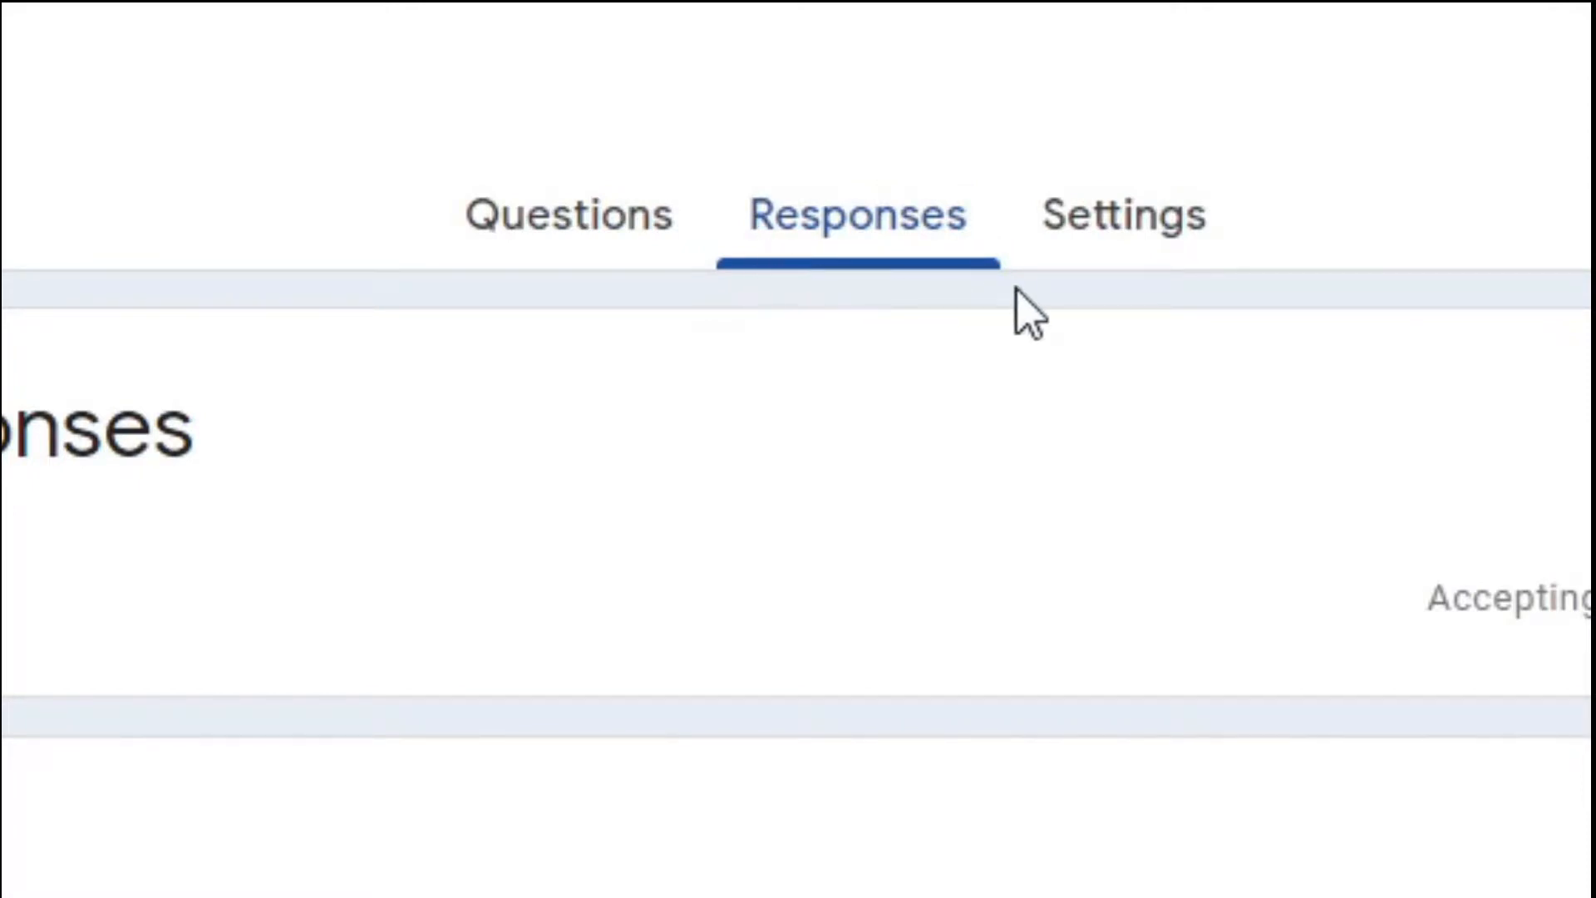
click(1112, 237)
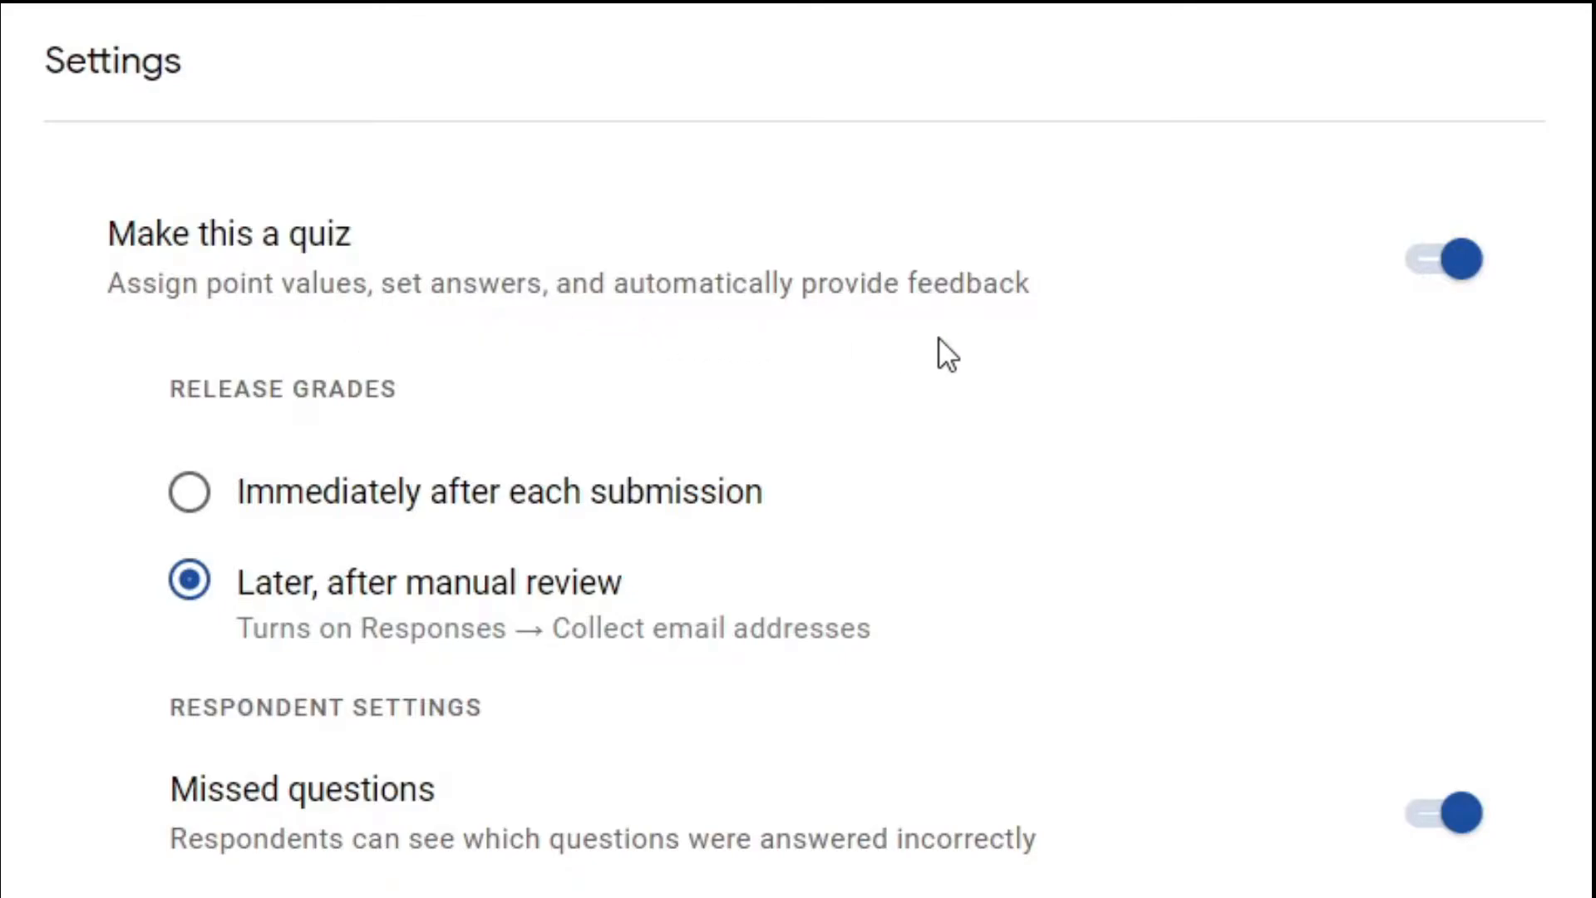
Toggle quiz mode off and on, then set Release grades to 'Immediately after each submission'.
click(1415, 266)
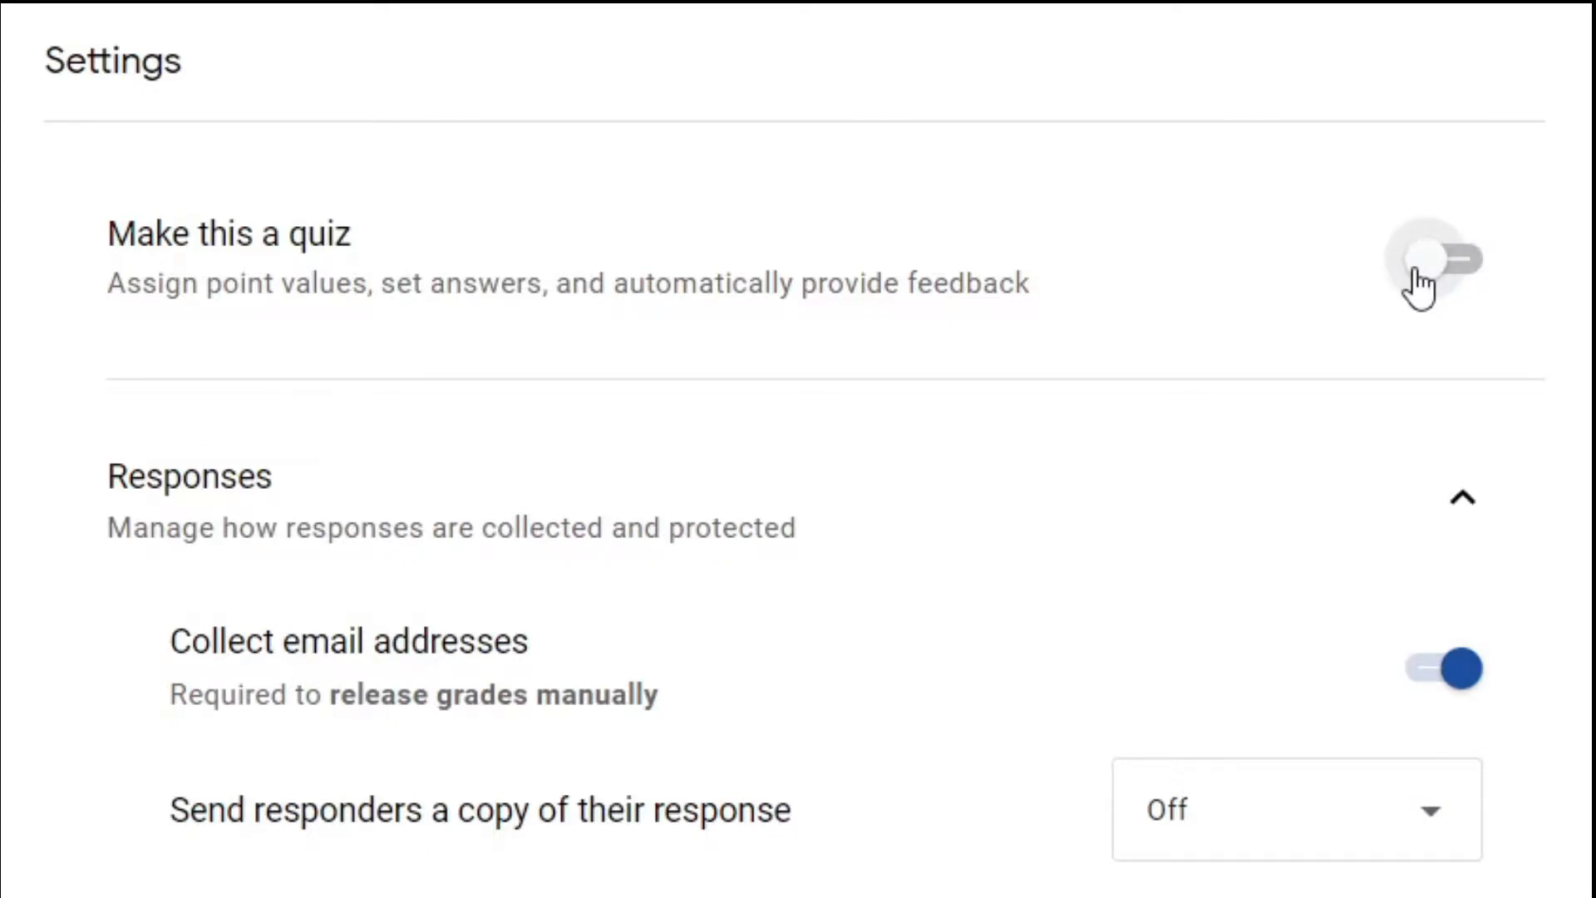
click(1476, 286)
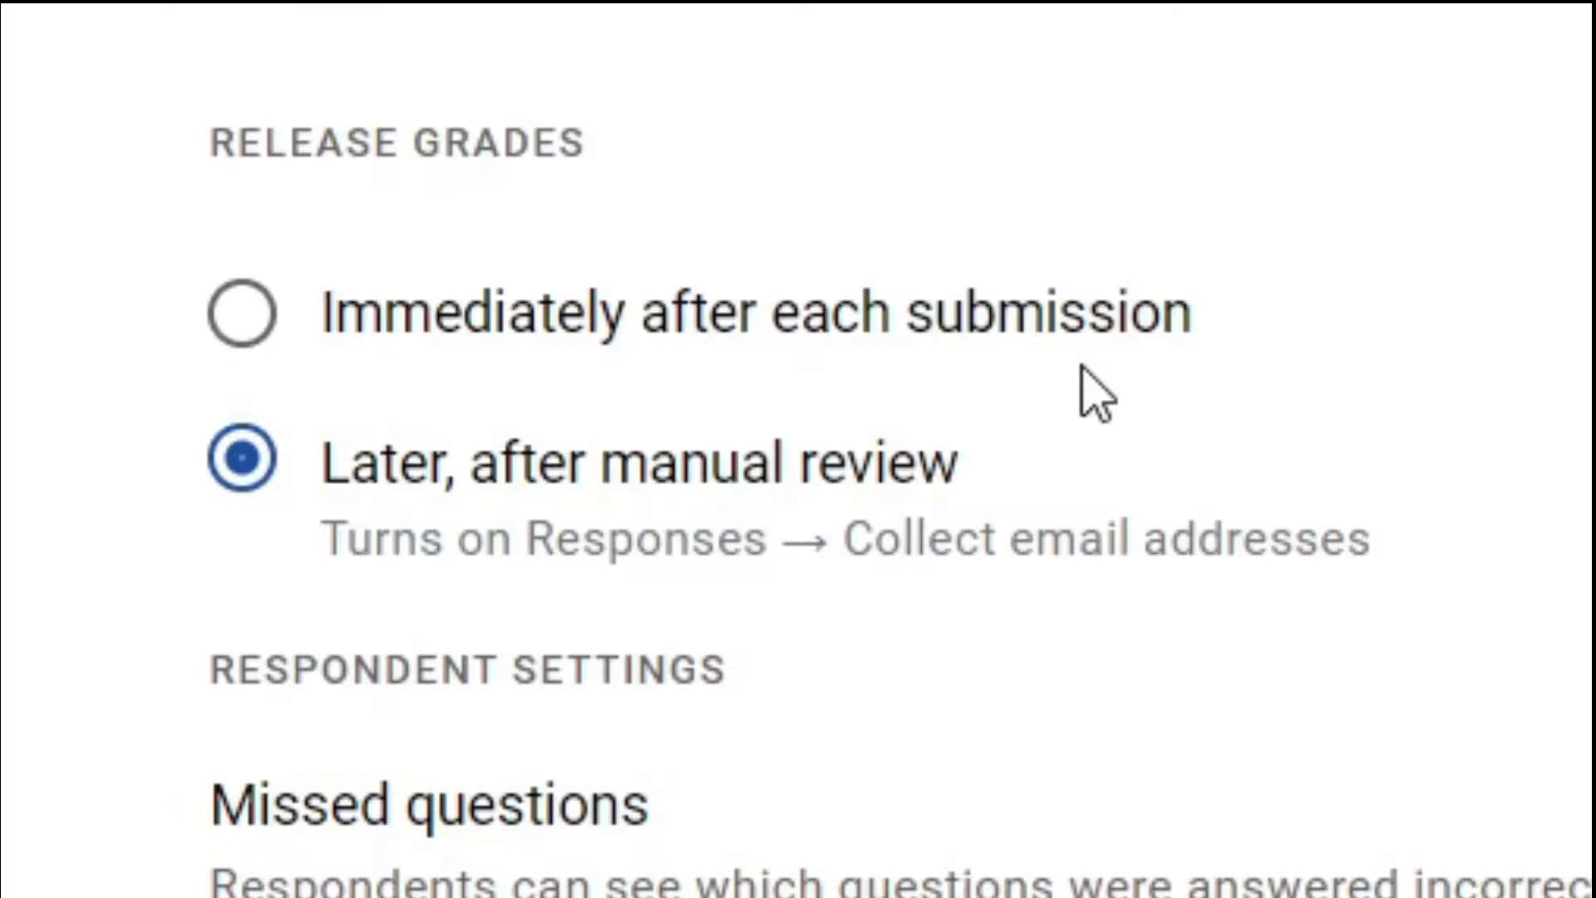
click(243, 314)
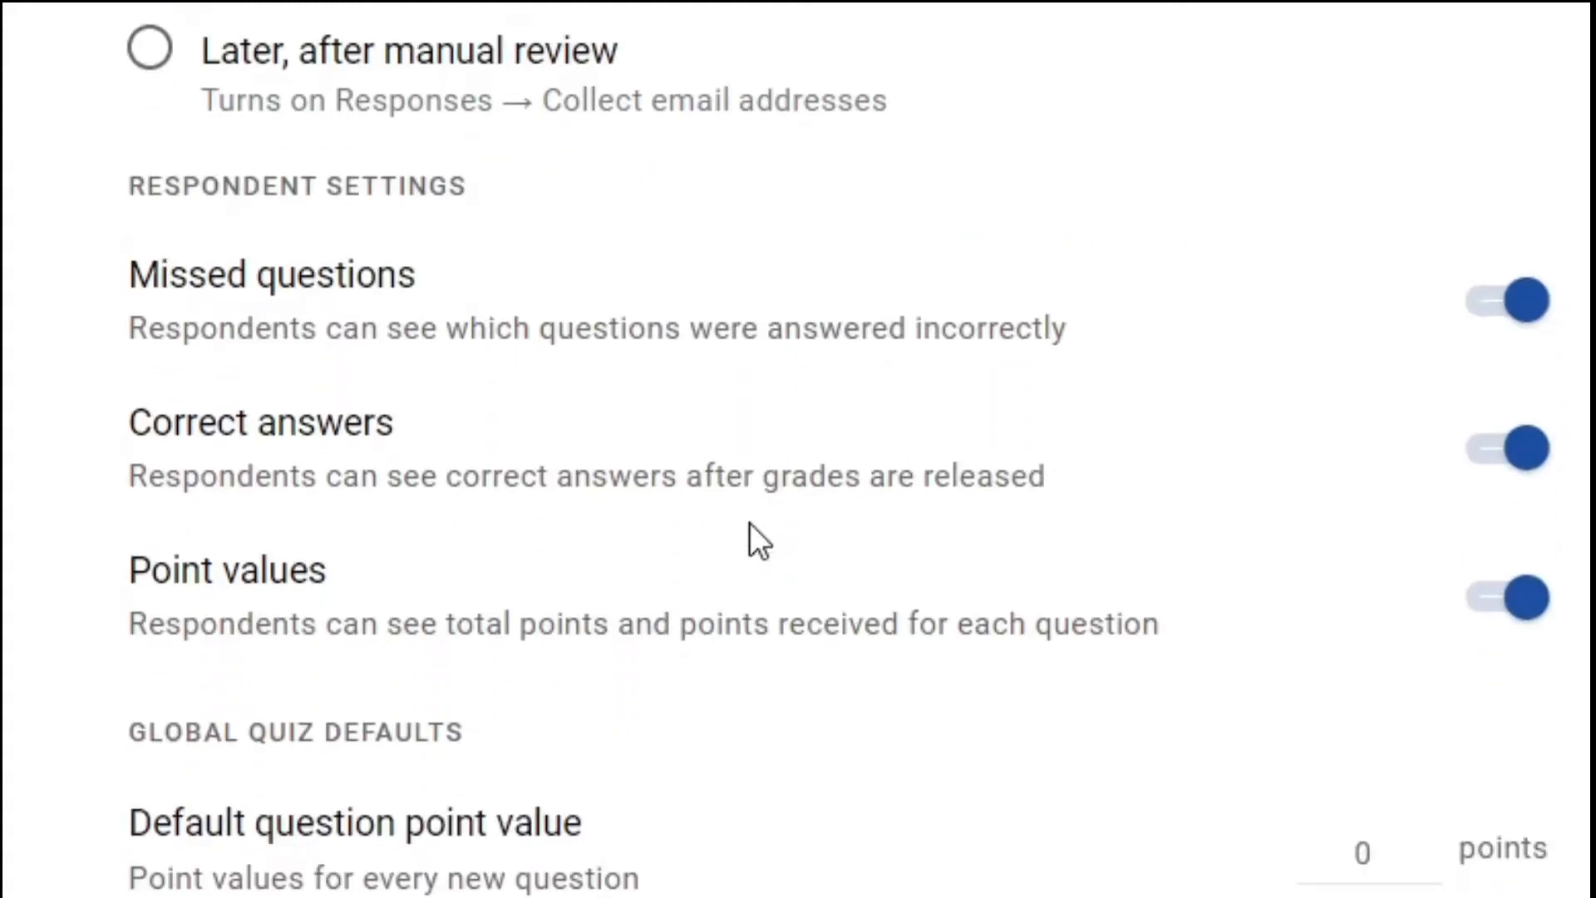
scroll(749, 522, down, 1)
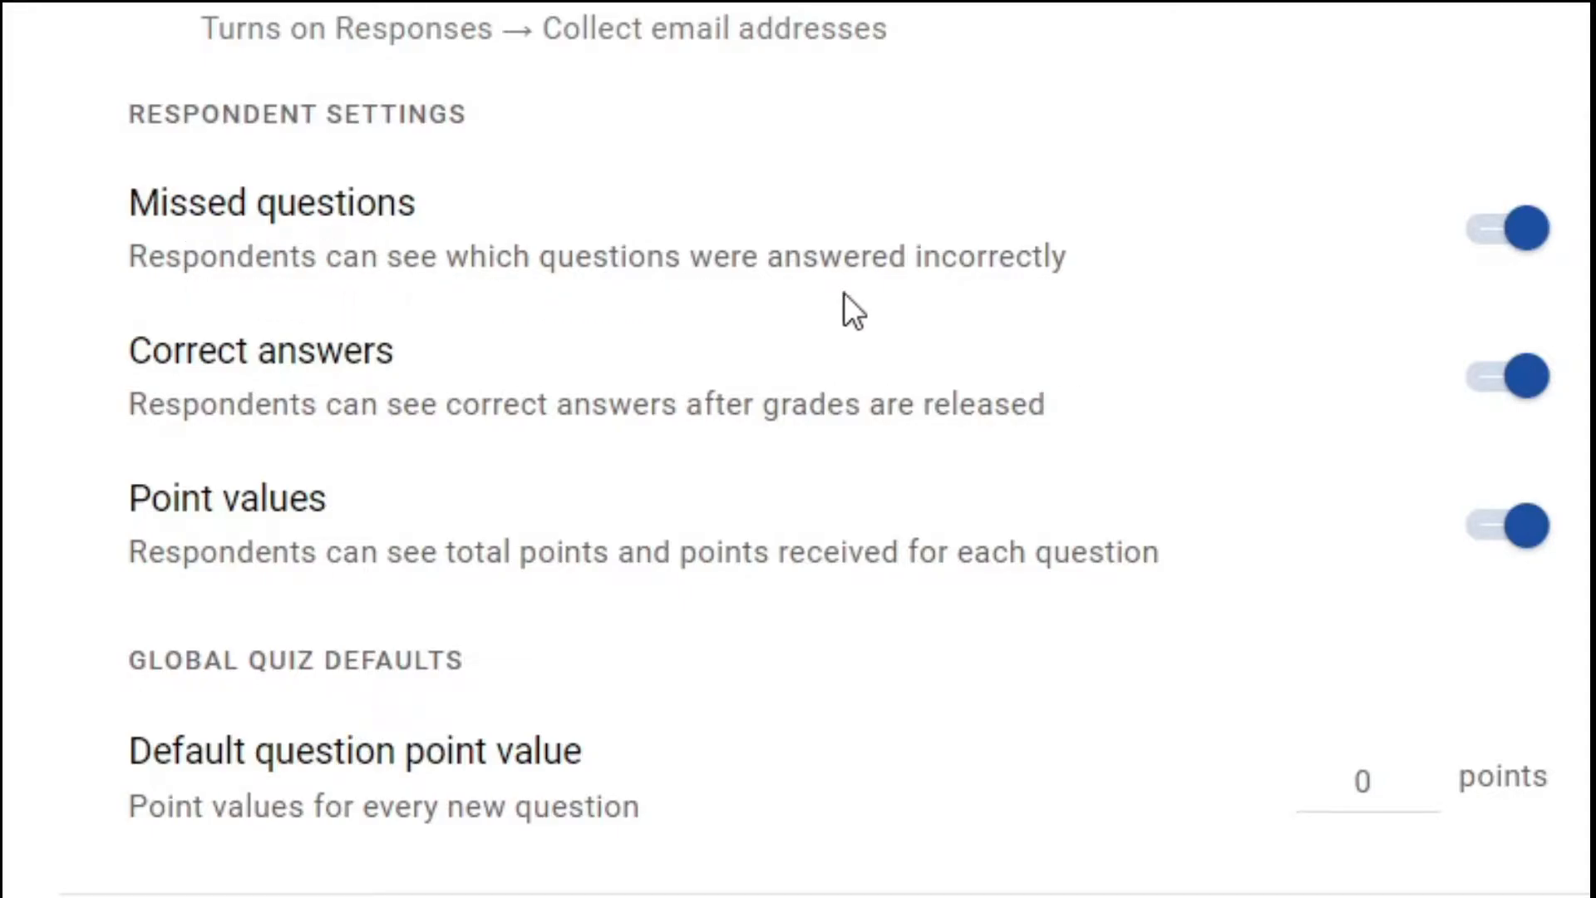
click(1501, 246)
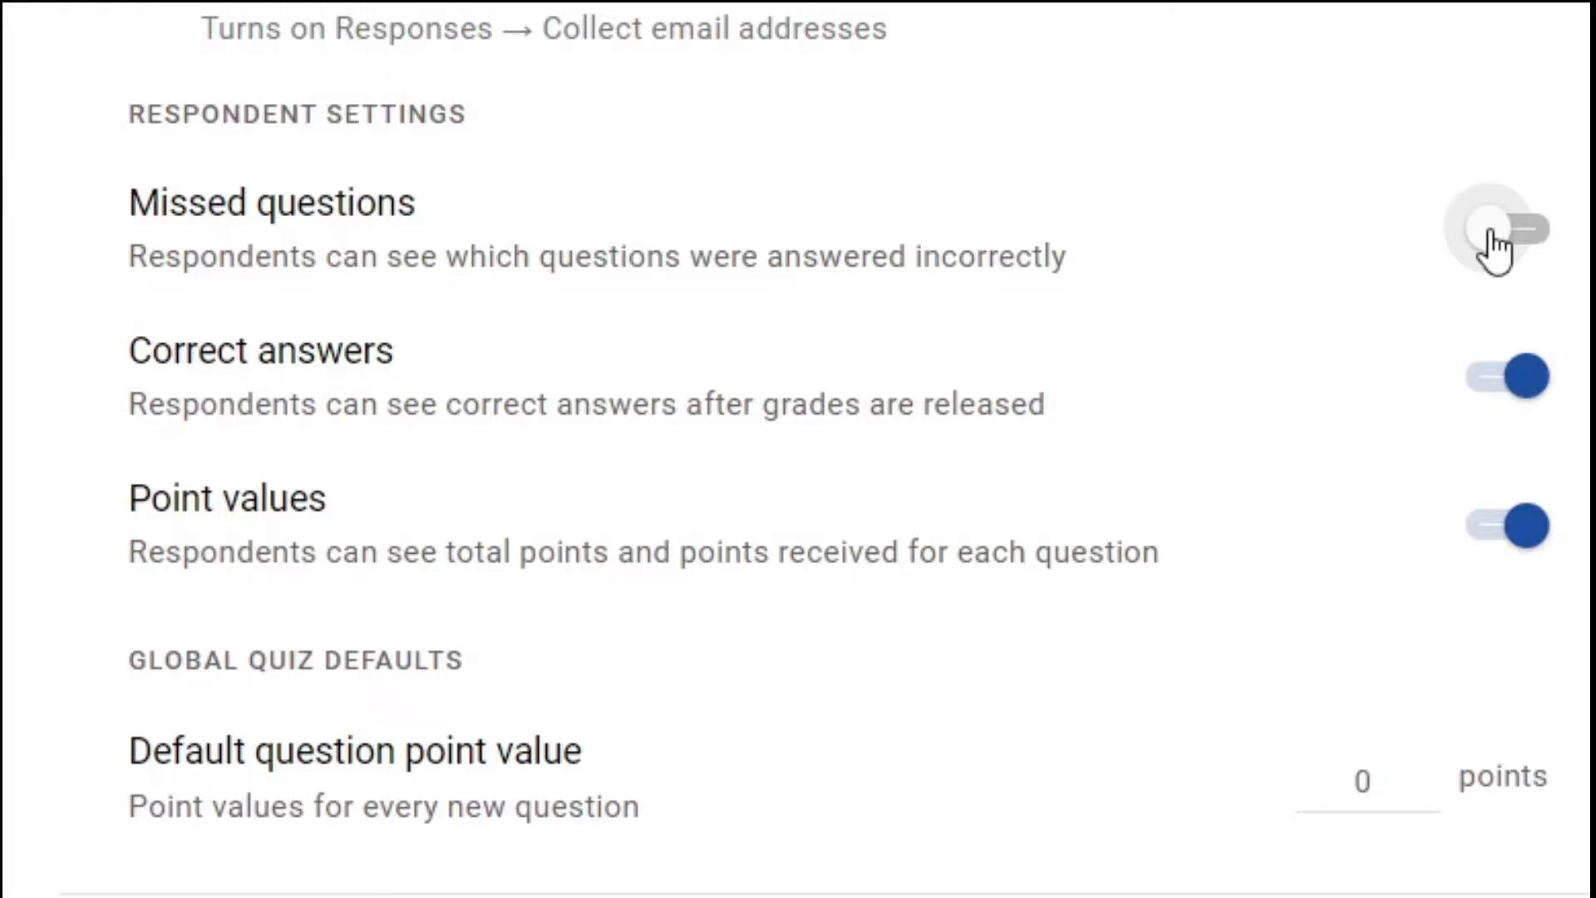
click(1547, 253)
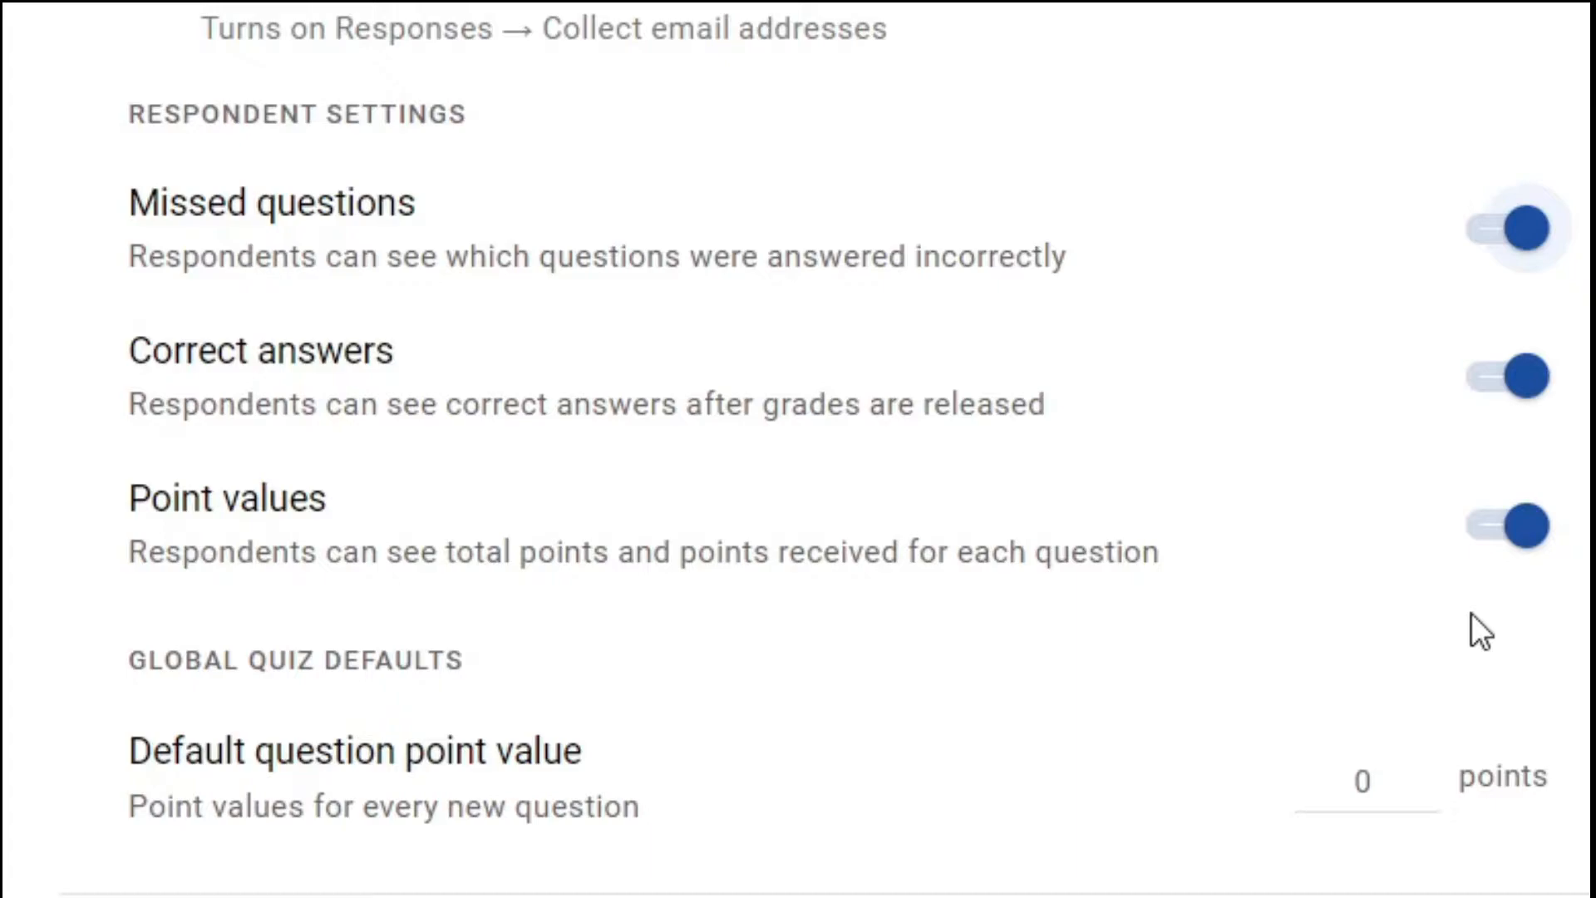
scroll(1471, 612, down, 2)
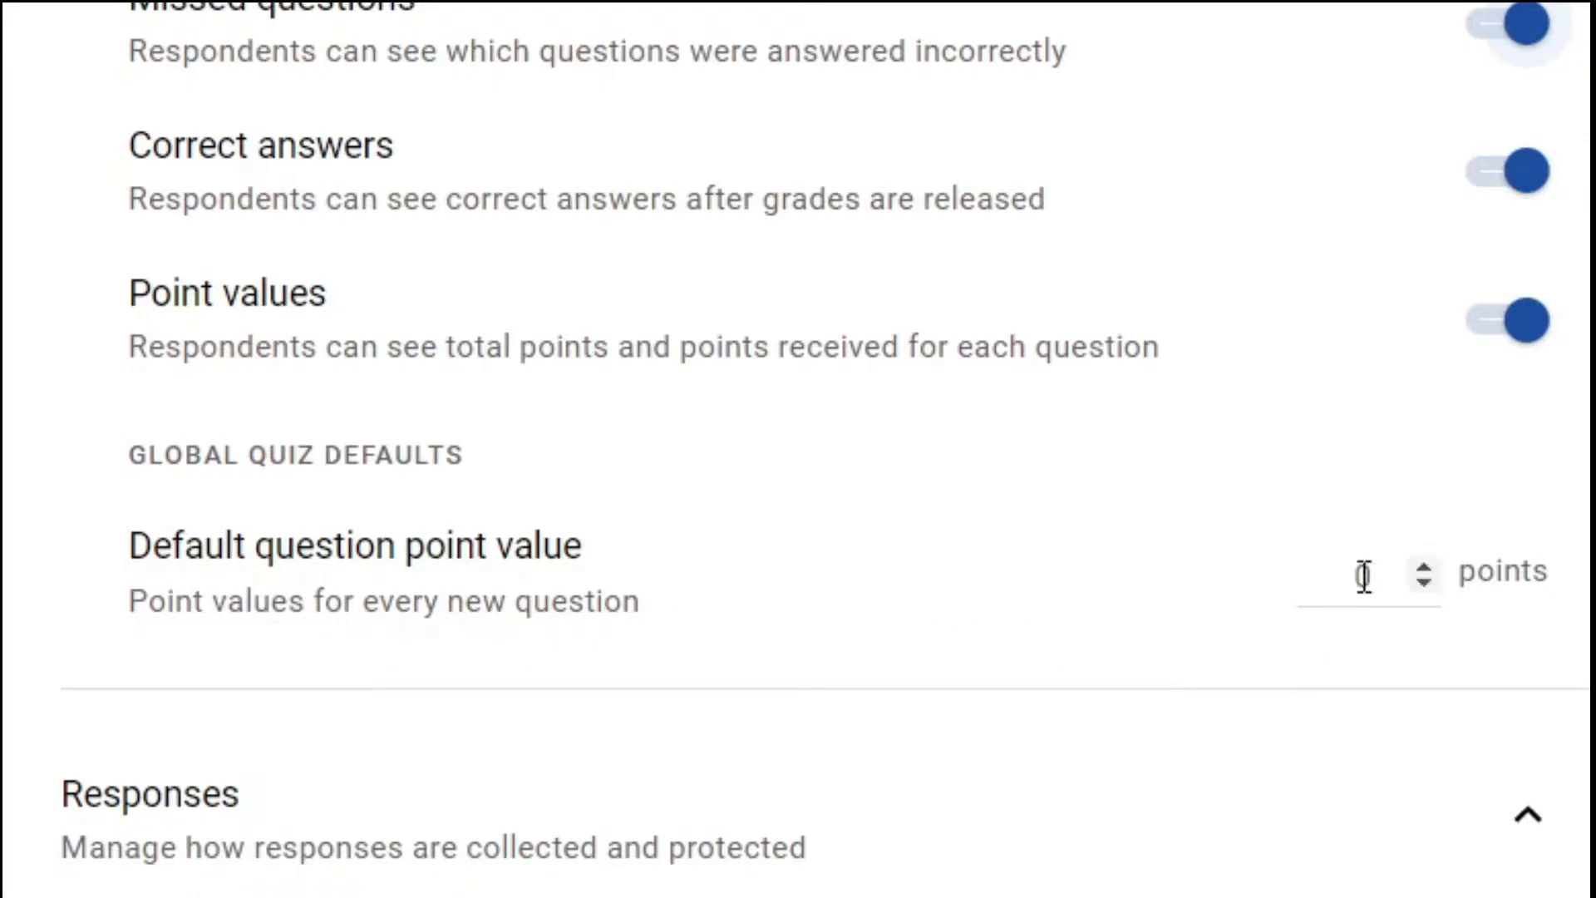
click(1413, 567)
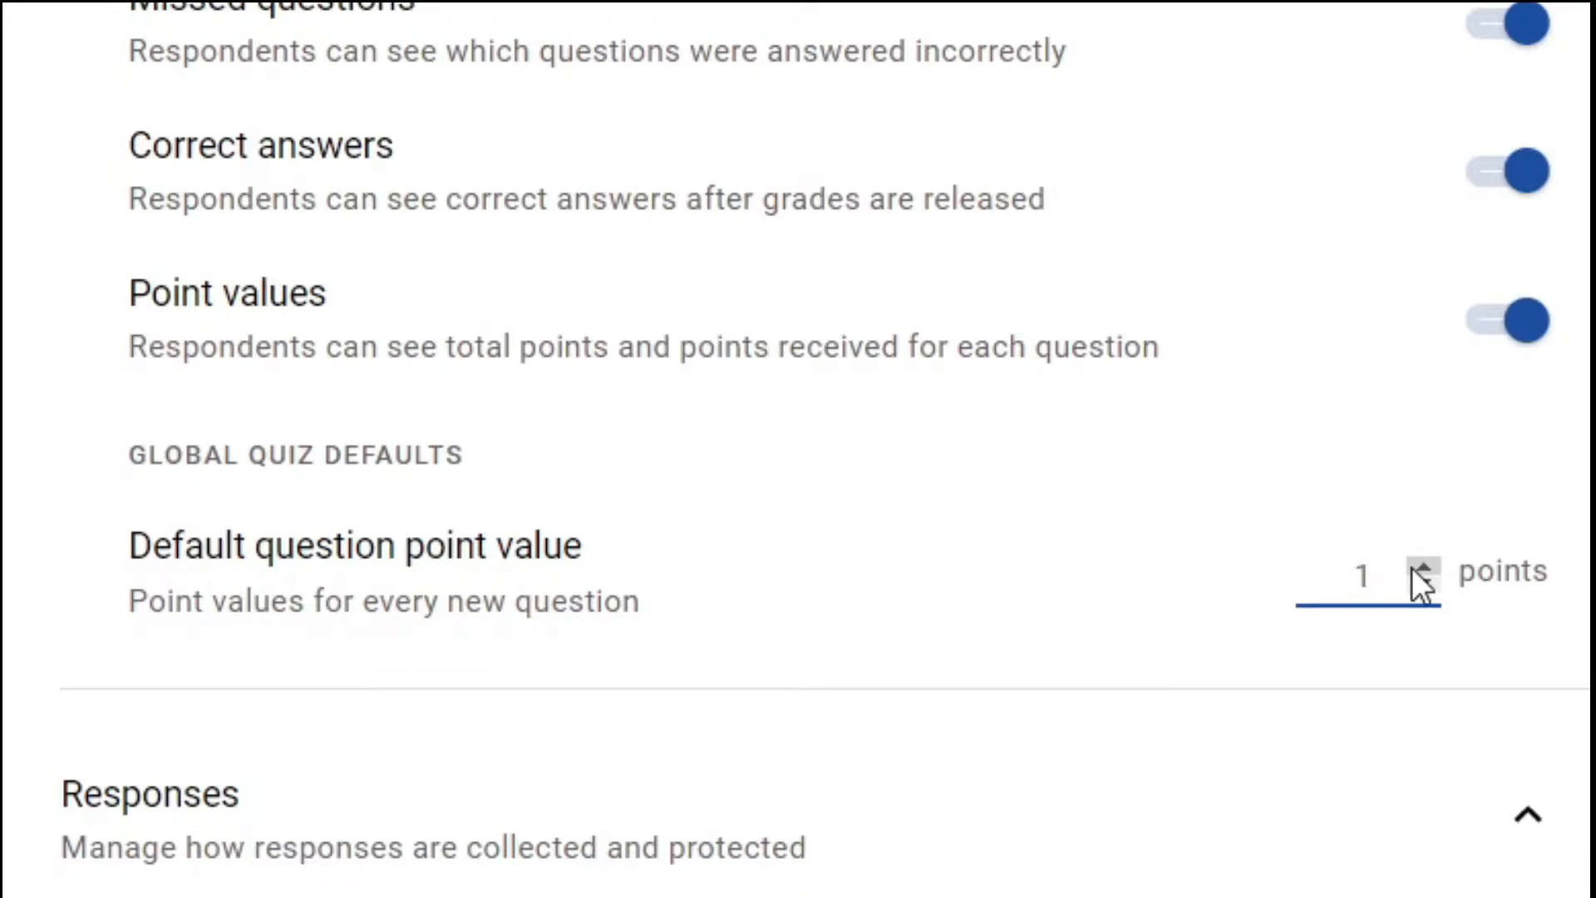
click(1422, 584)
scroll(420, 363, down, 7)
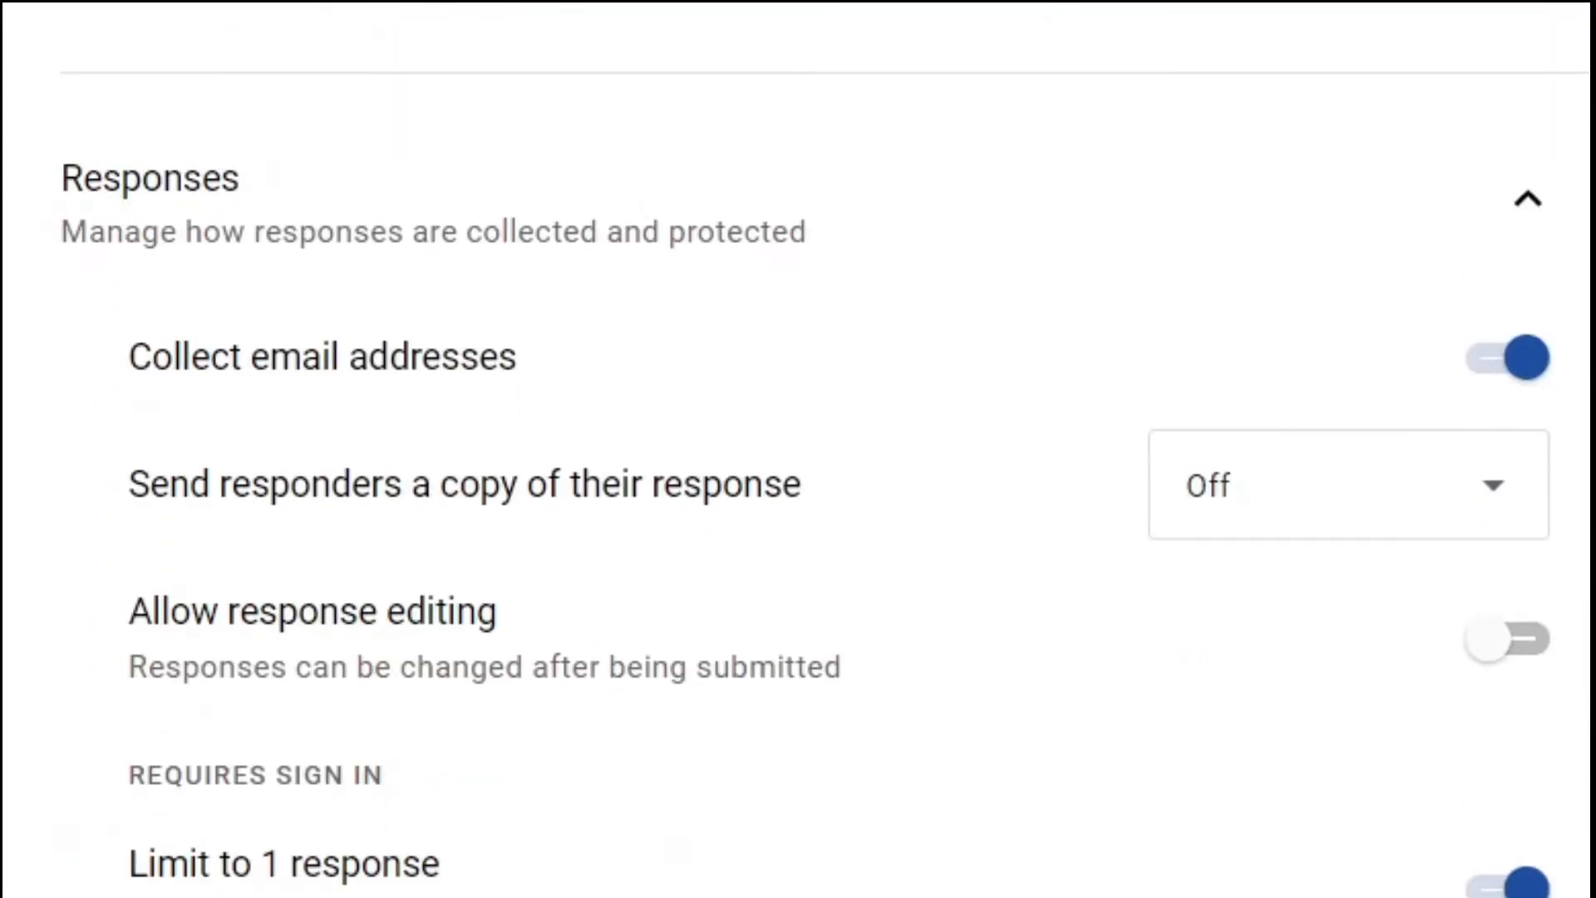
scroll(630, 445, down, 3)
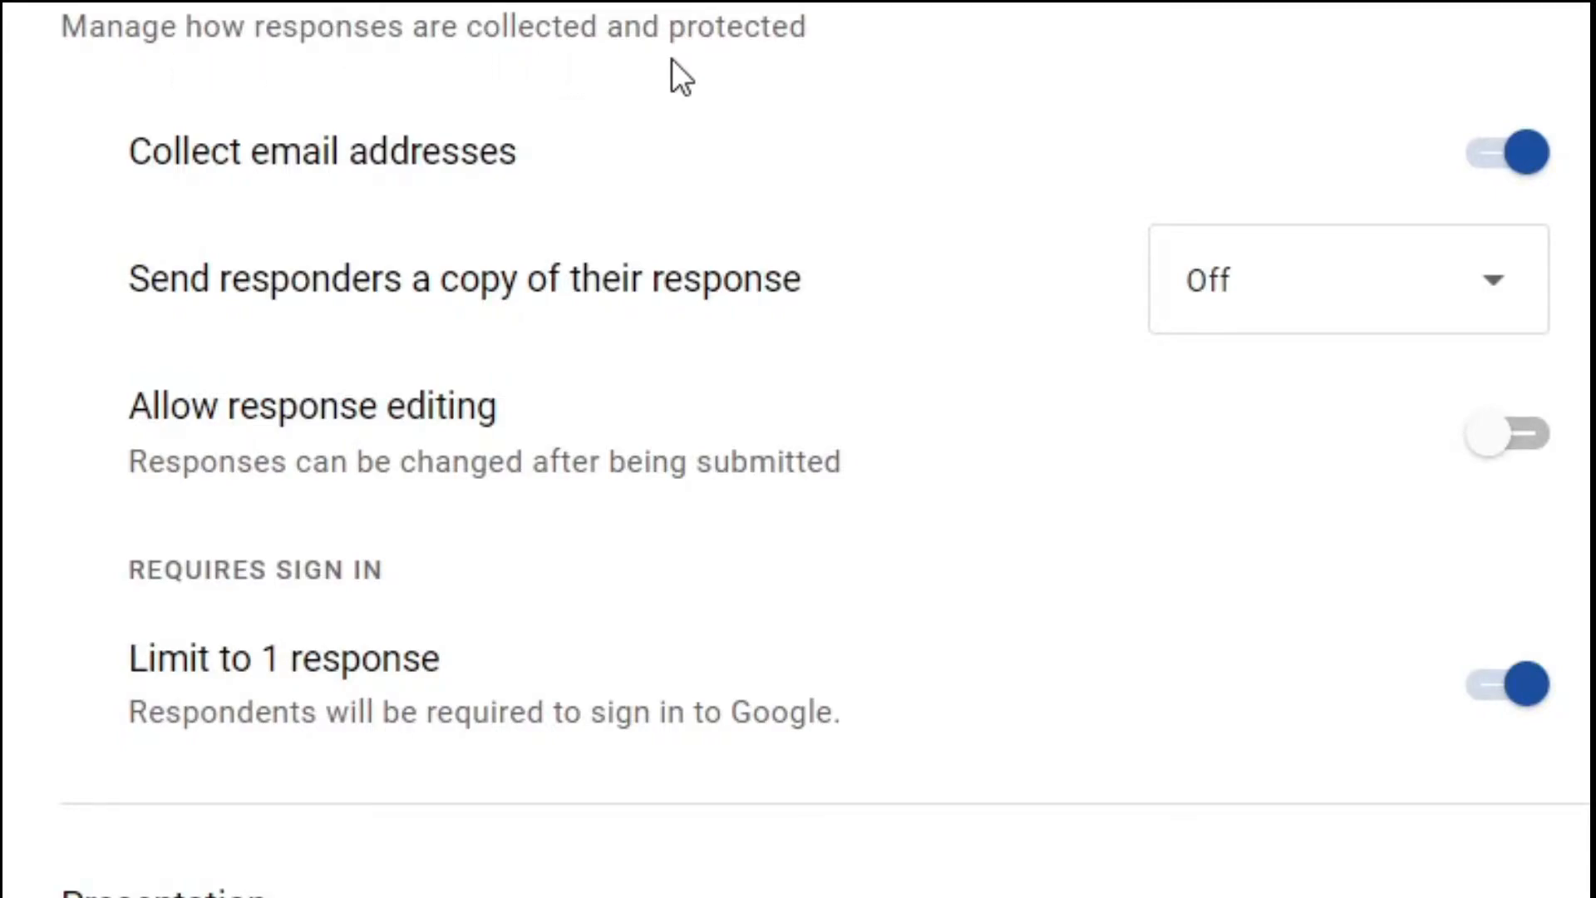
click(1518, 12)
click(1518, 12)
click(1518, 164)
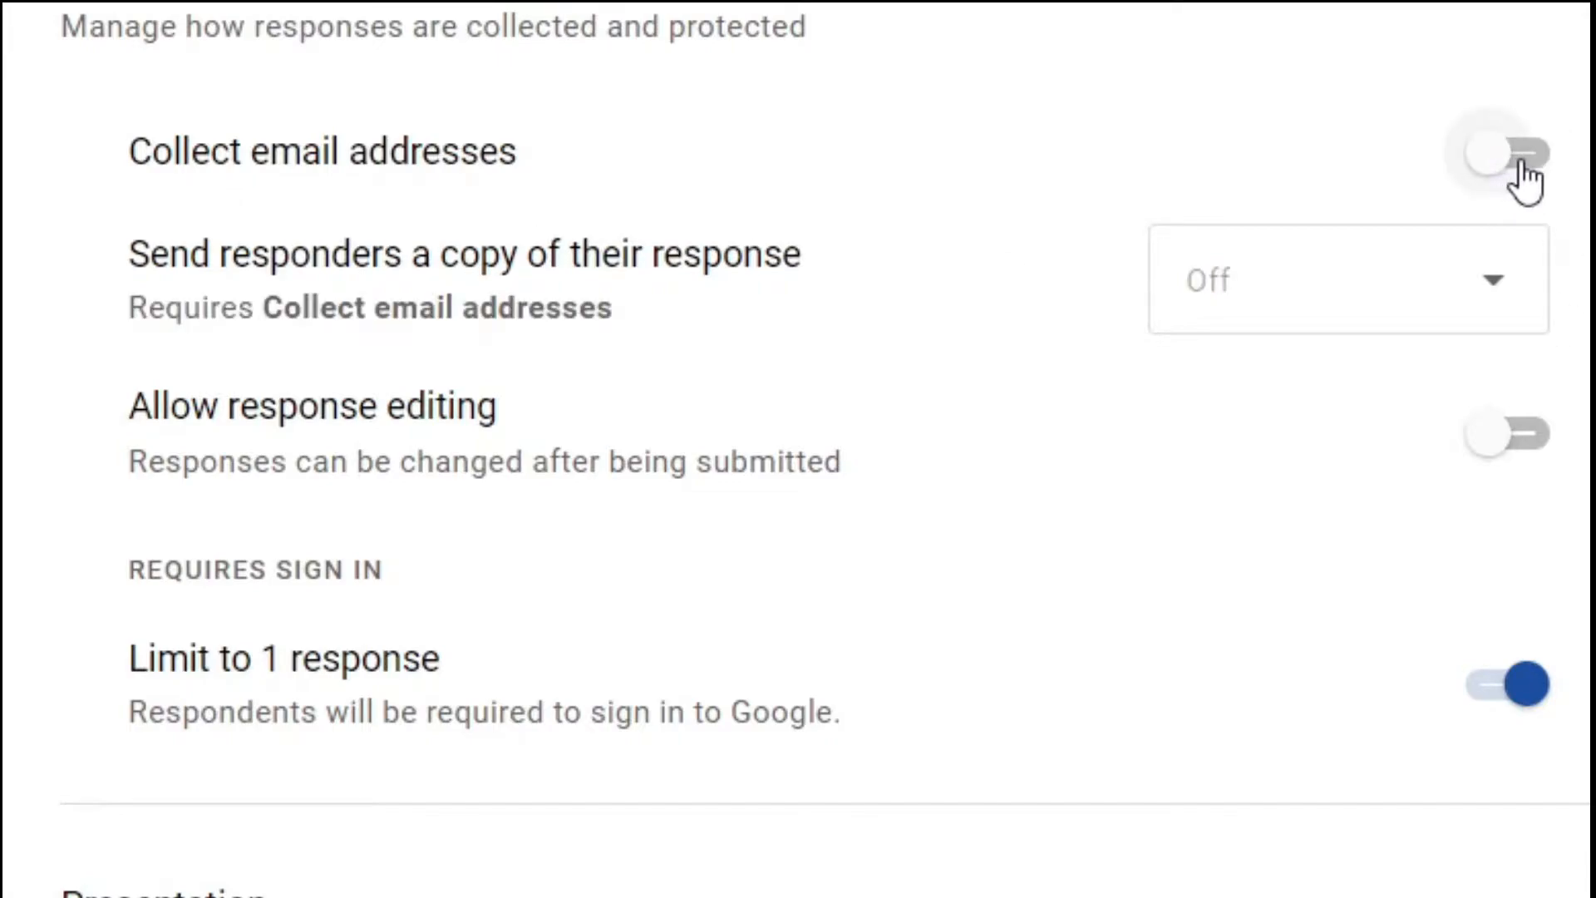
click(1520, 165)
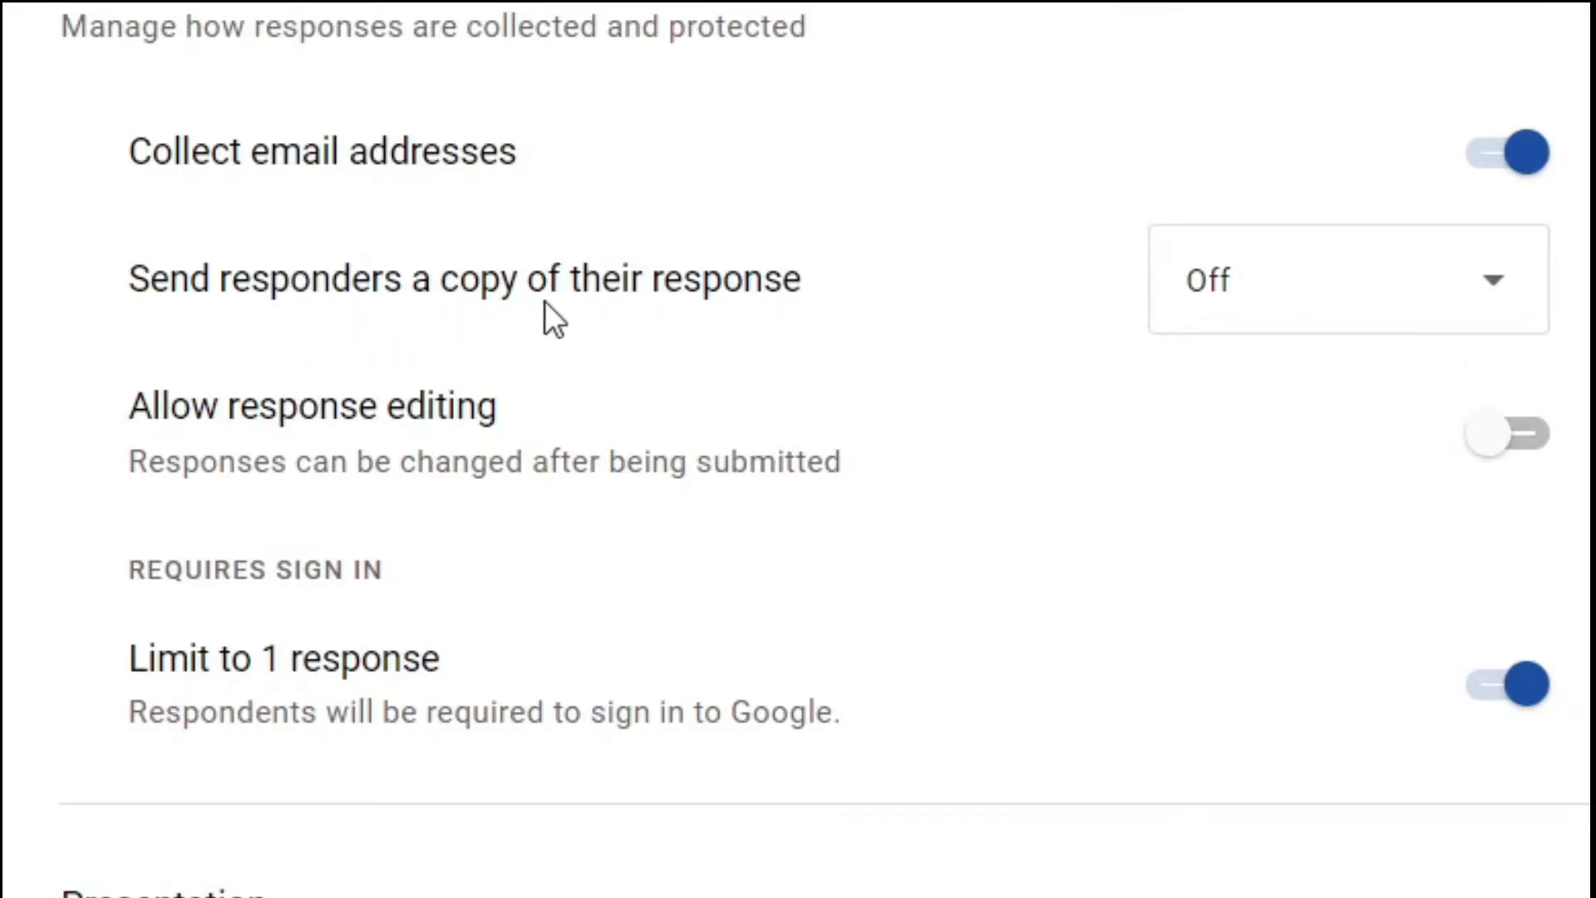
click(1276, 282)
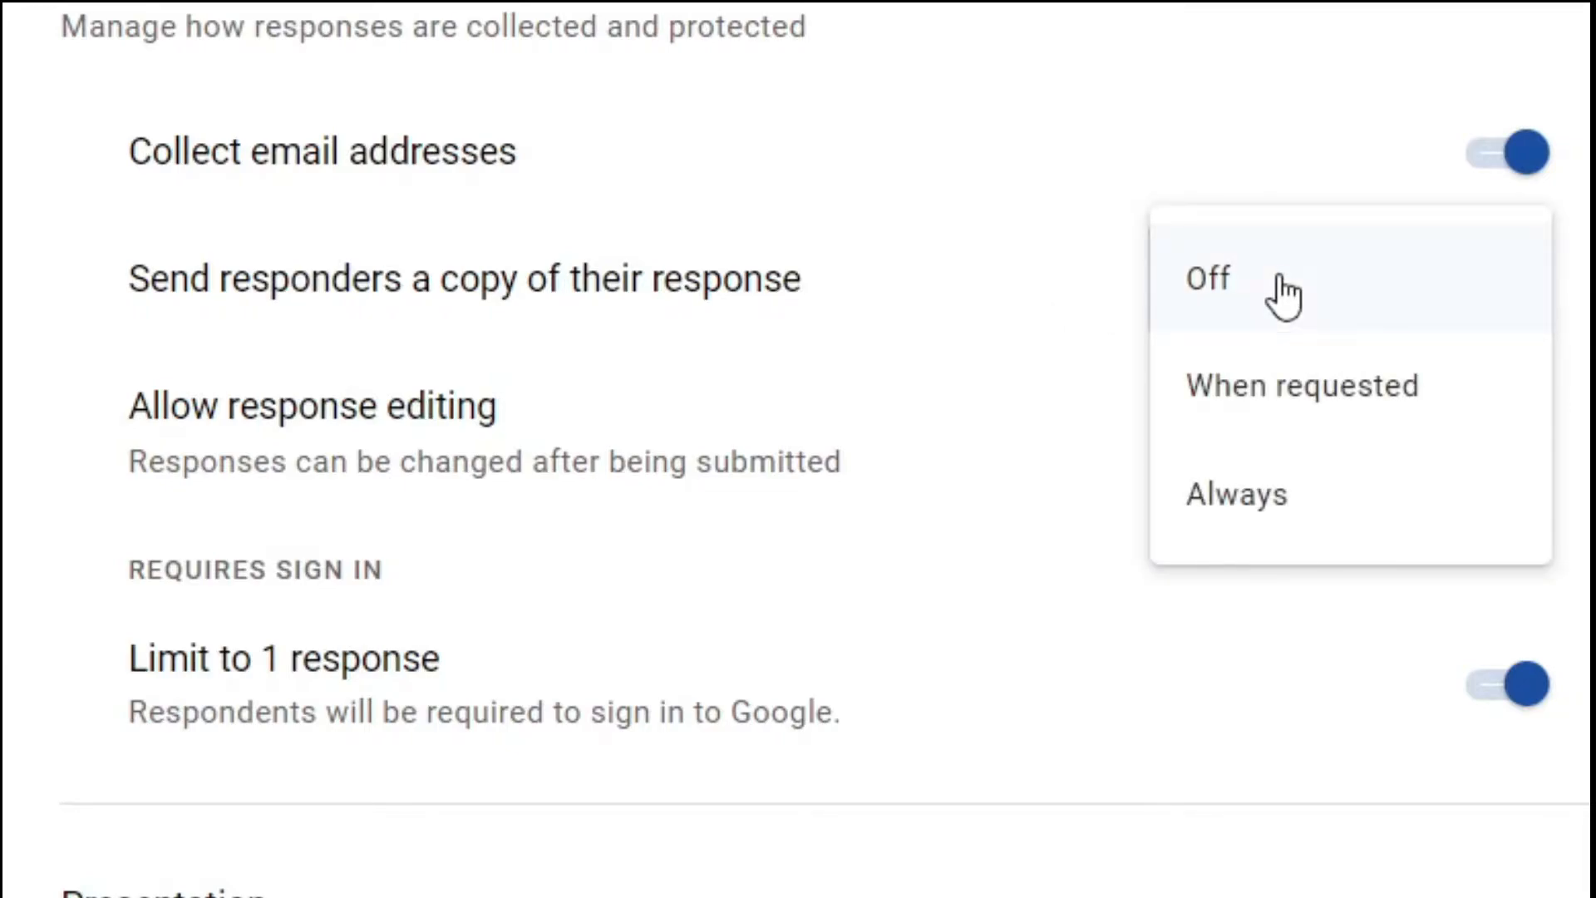
click(1308, 542)
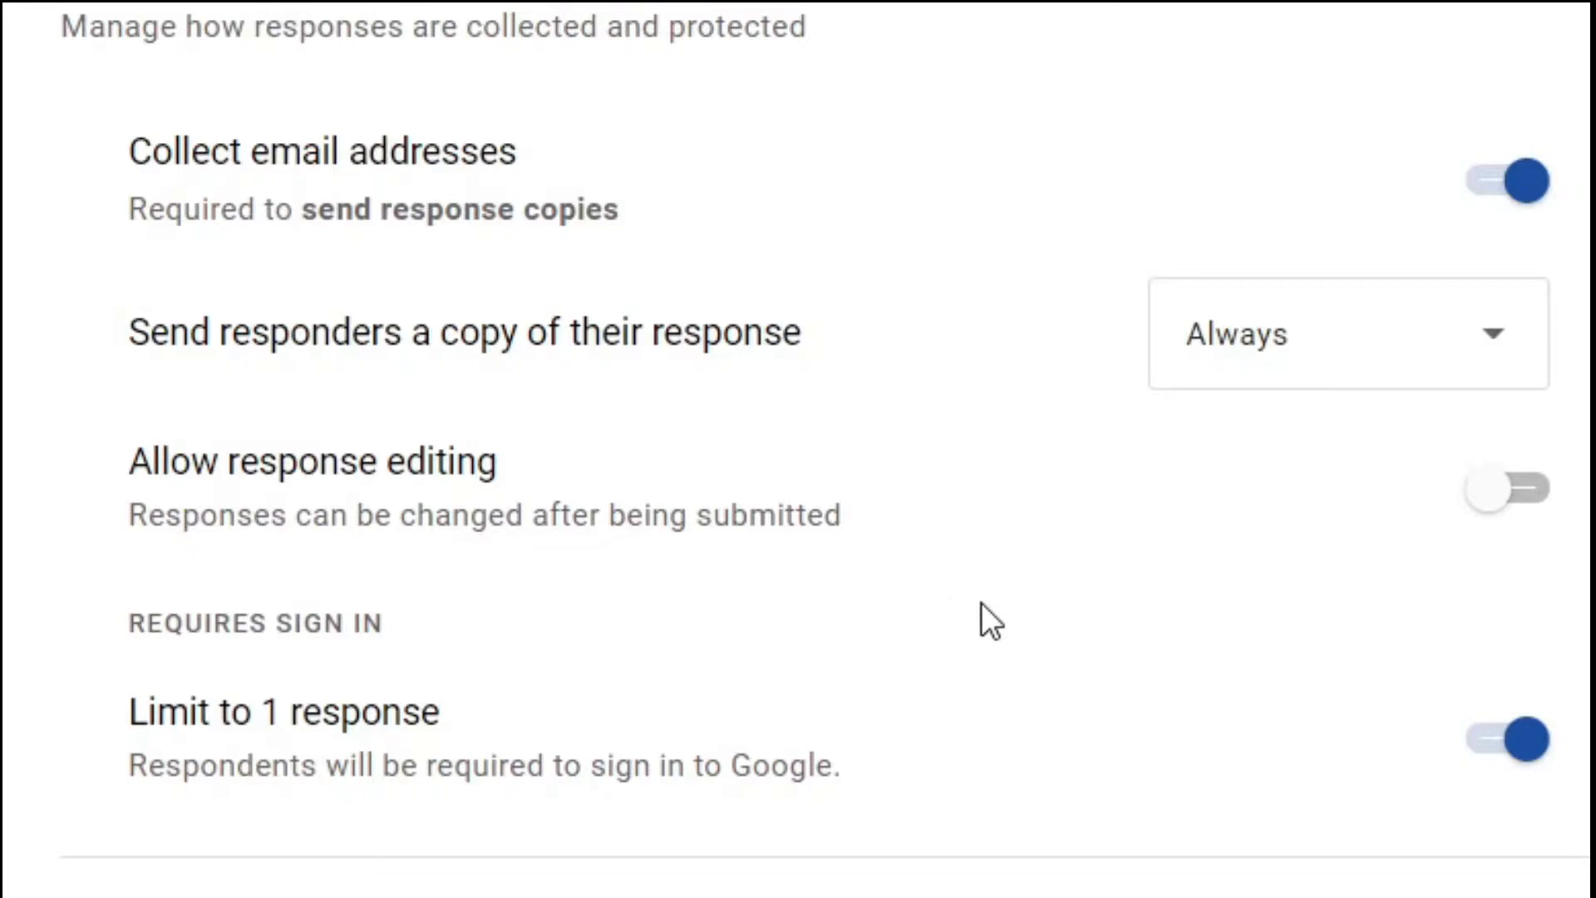
scroll(985, 619, up, 5)
scroll(984, 619, down, 3)
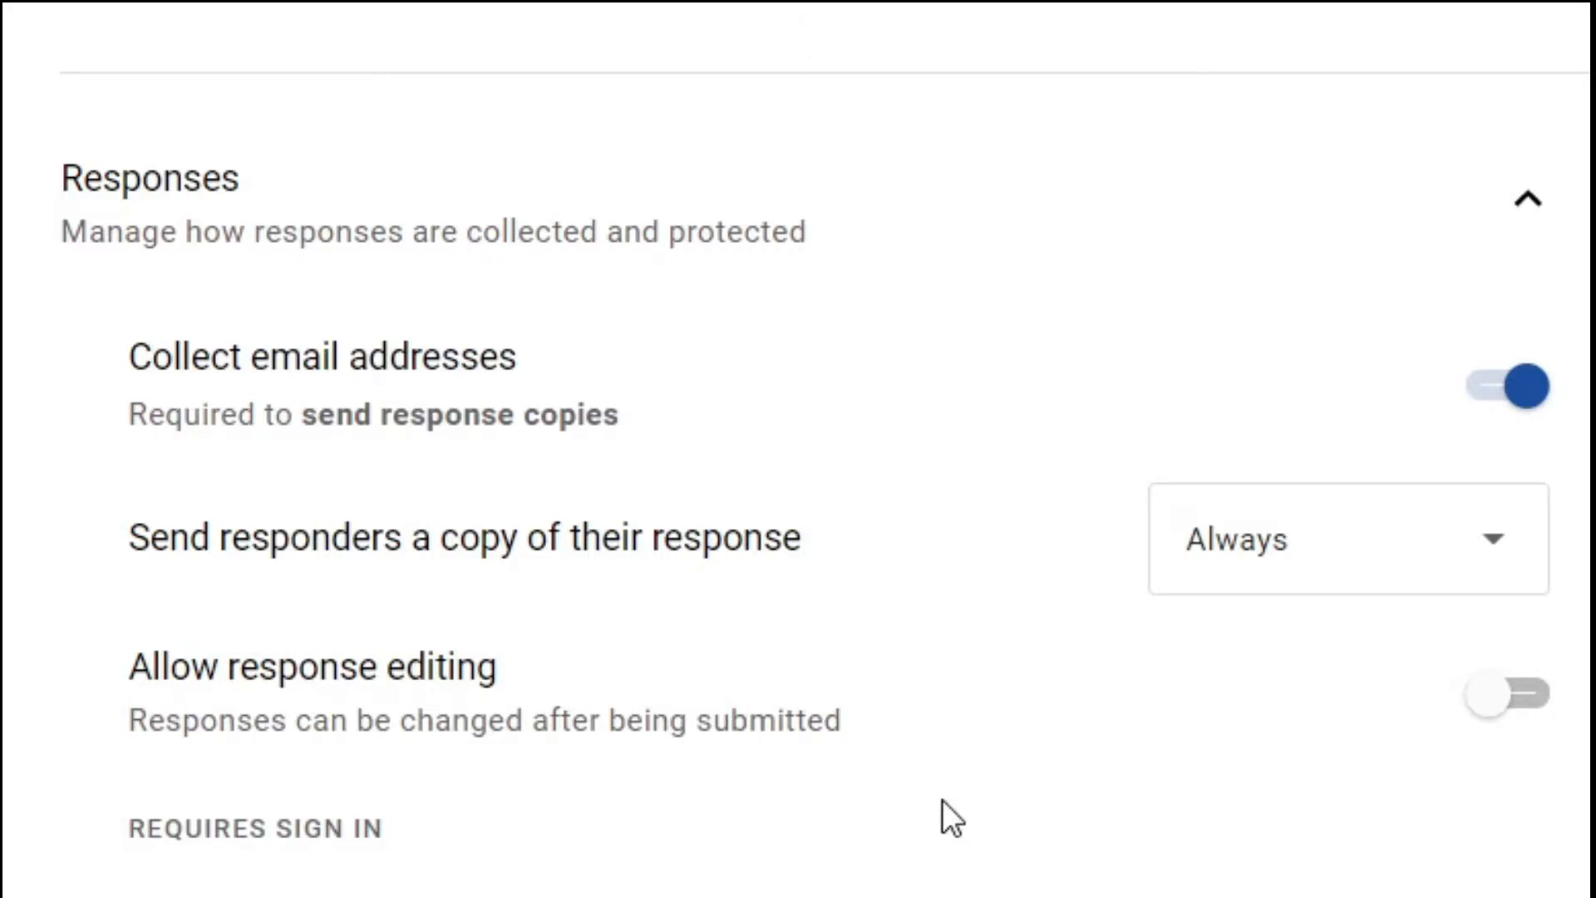
scroll(941, 800, down, 5)
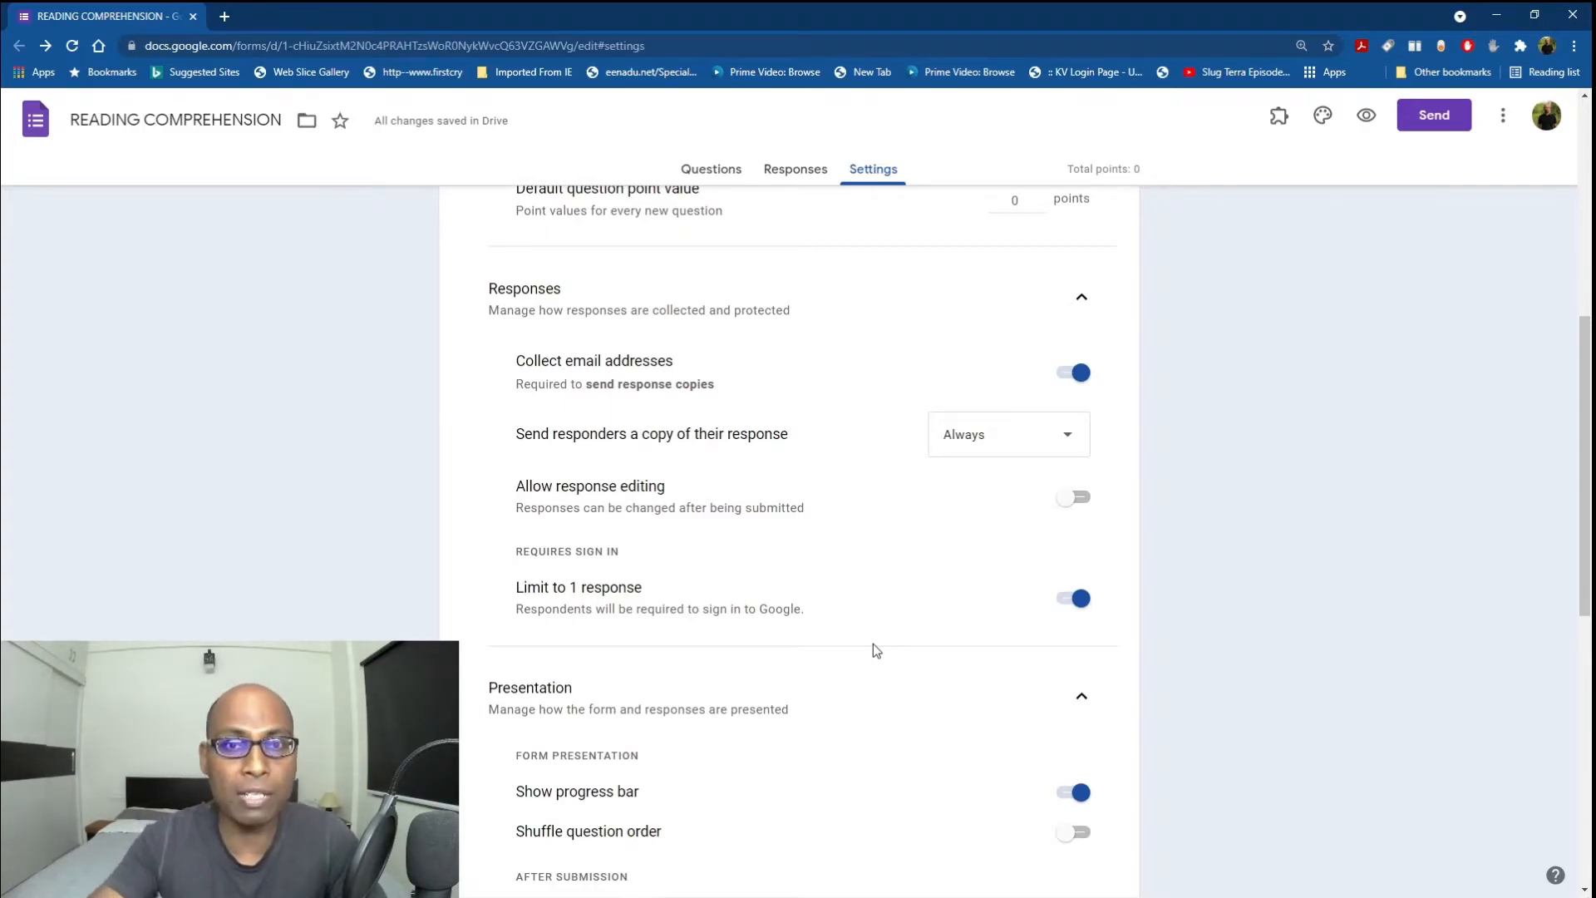
scroll(873, 644, up, 3)
scroll(872, 650, up, 4)
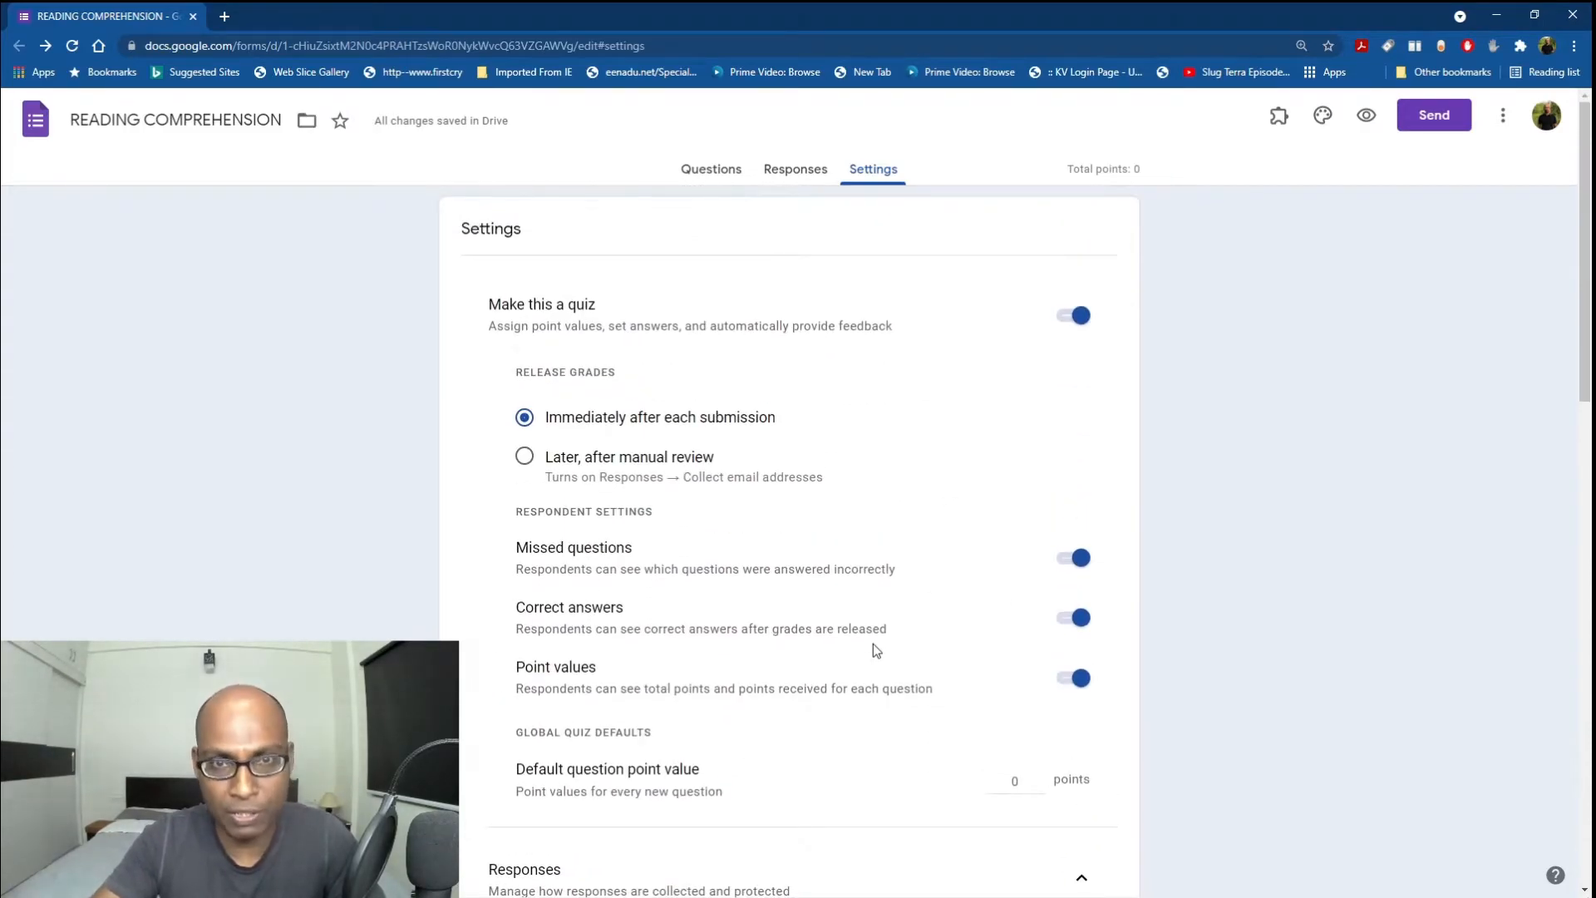
scroll(873, 644, down, 8)
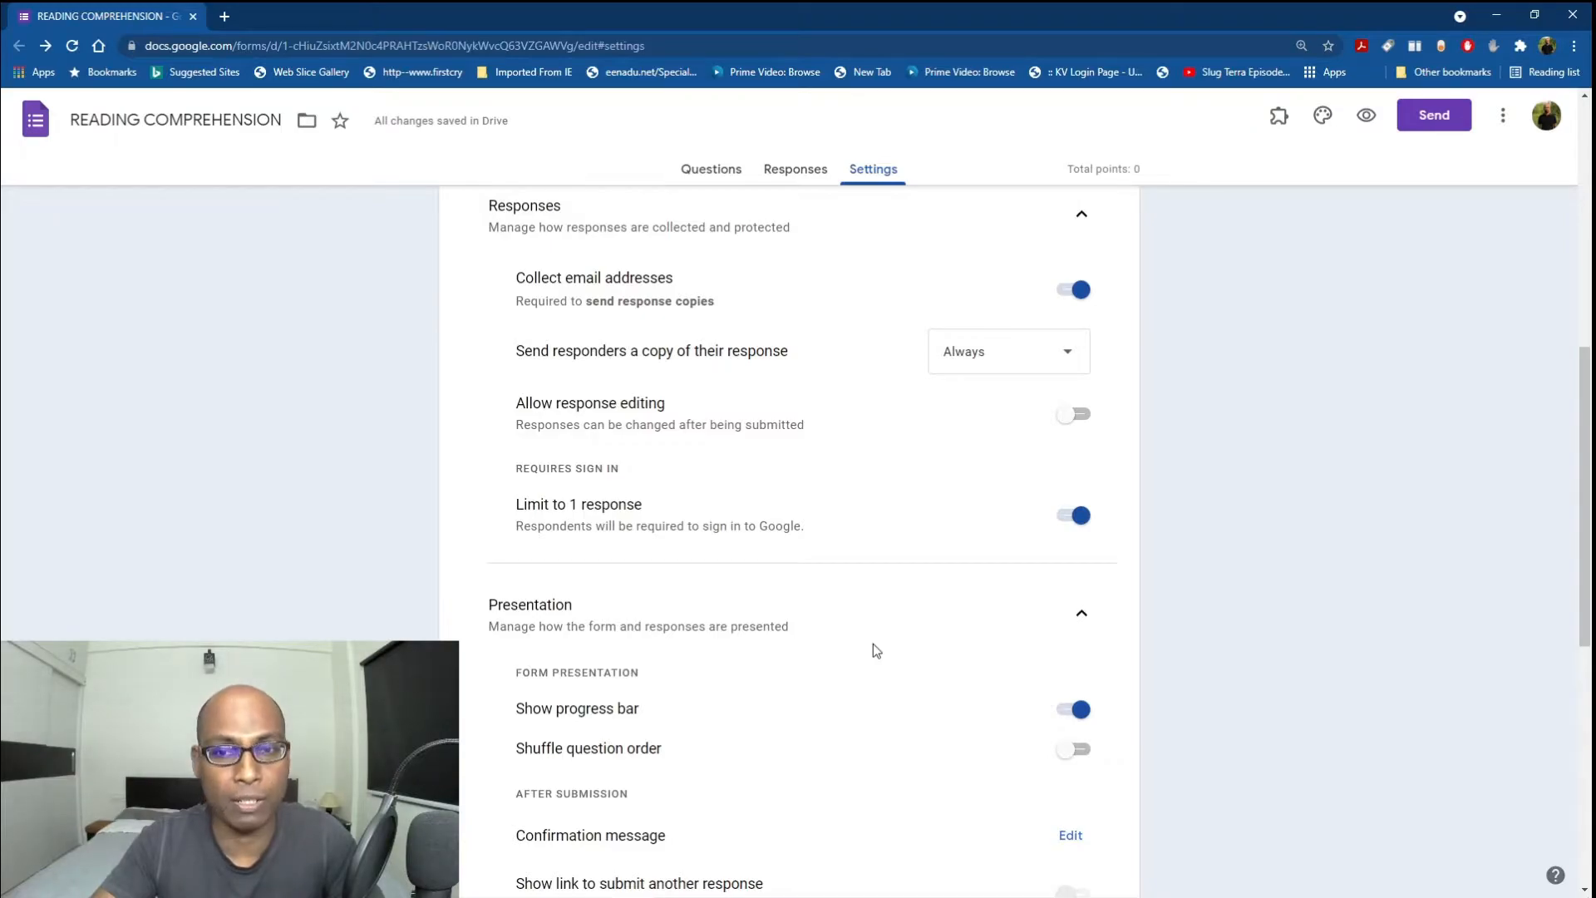
scroll(875, 650, down, 3)
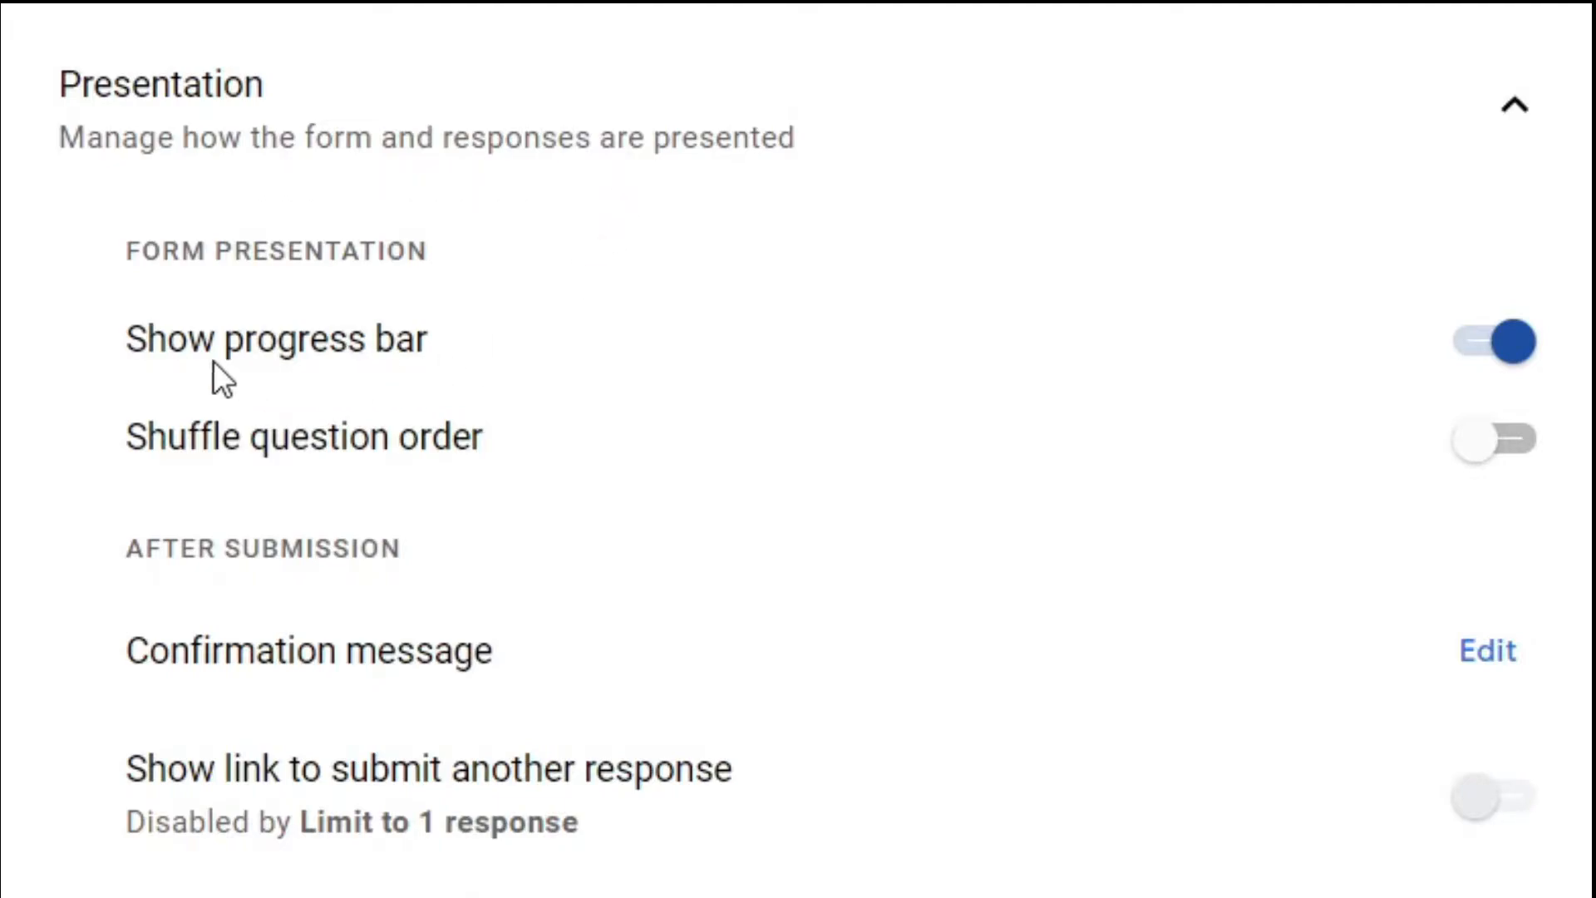
Toggle Show progress bar off and back on, and turn on Shuffle question order.
click(1488, 349)
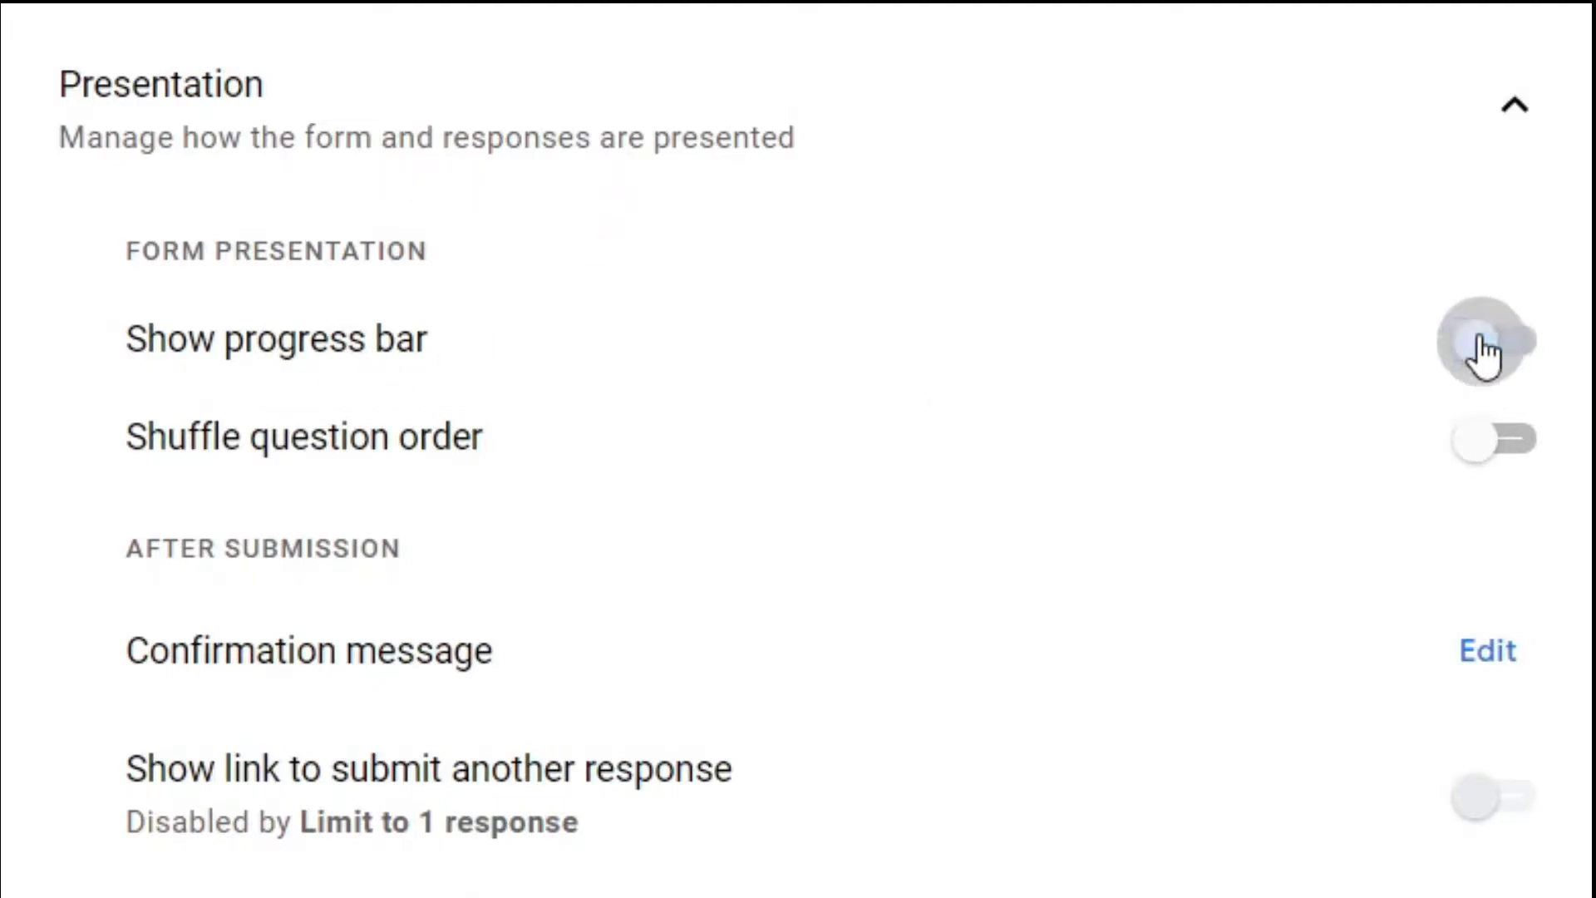
click(1528, 349)
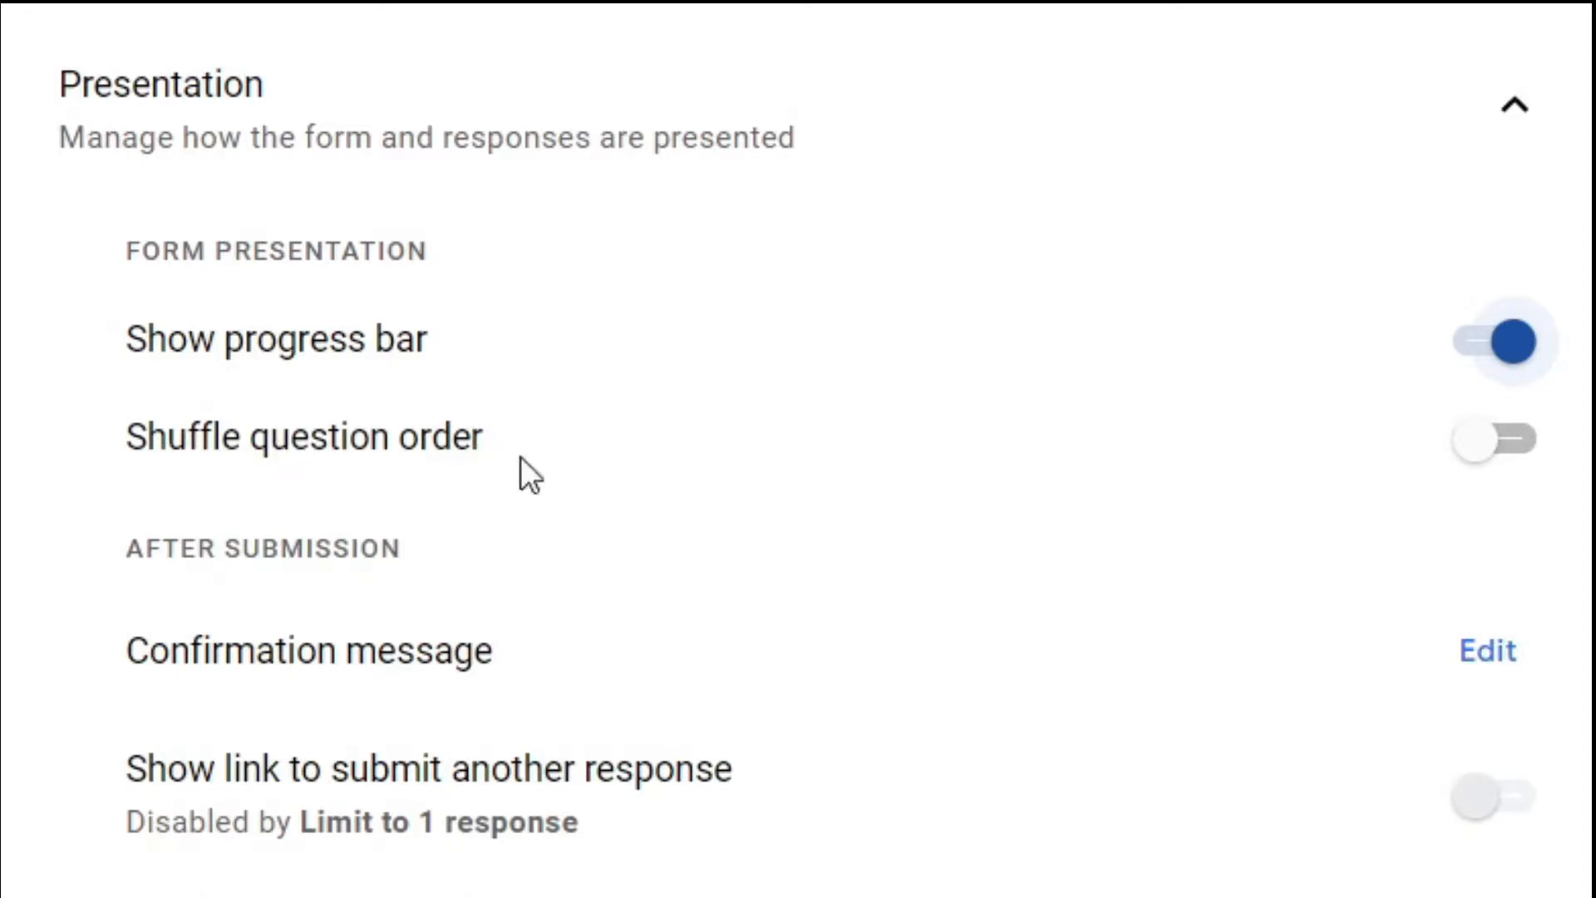
click(1520, 451)
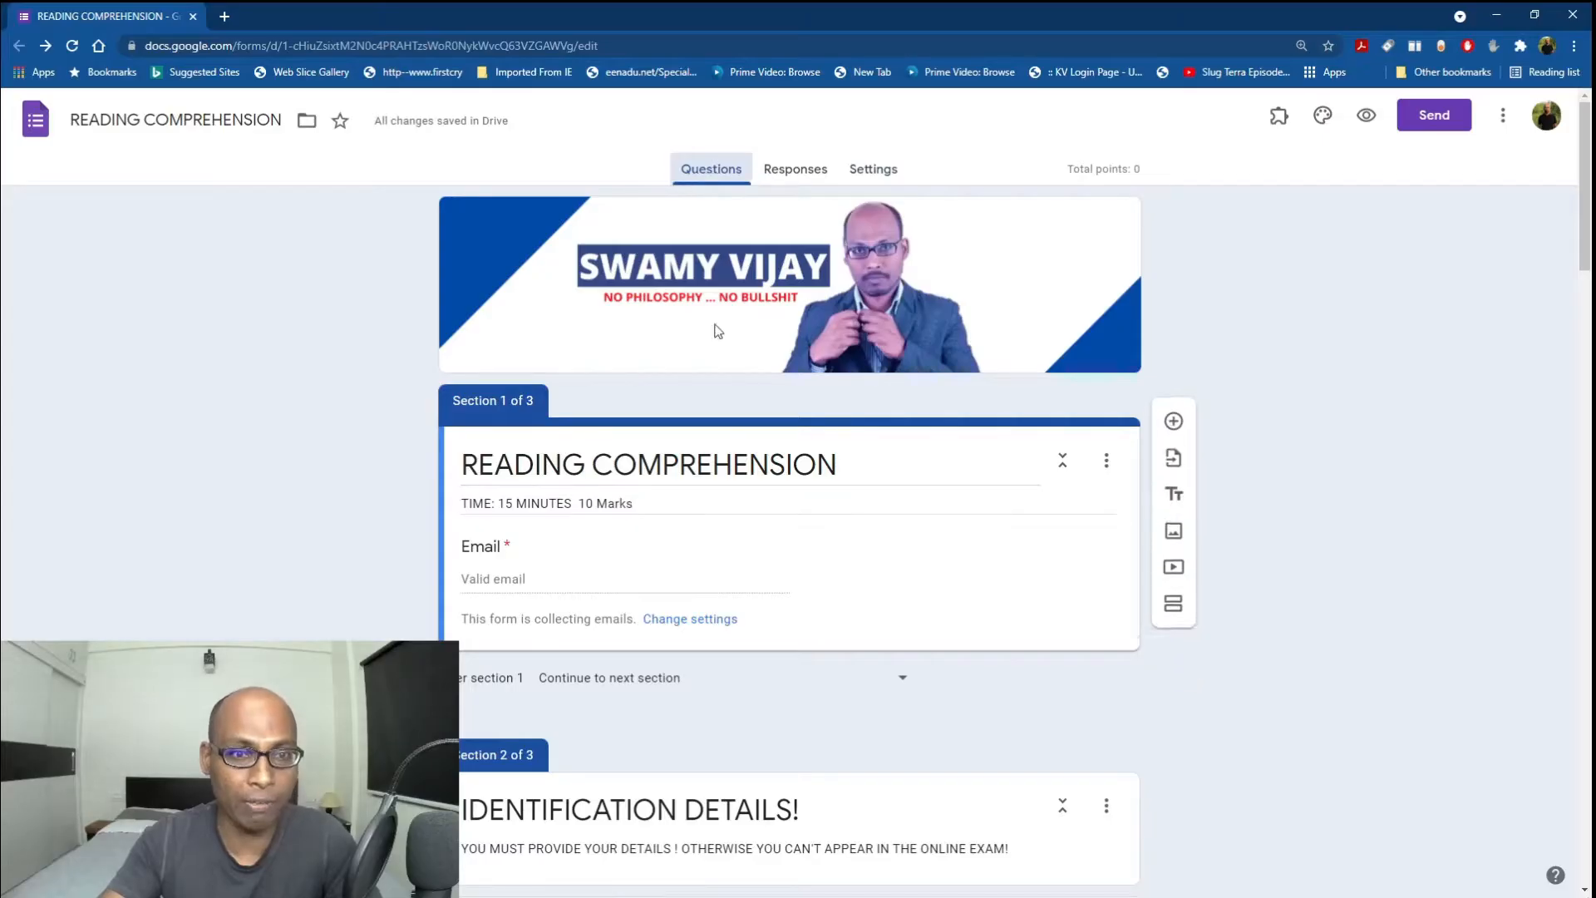
Scroll down and back up through the quiz questions, then show the Settings tab.
scroll(854, 705, down, 5)
scroll(852, 702, down, 20)
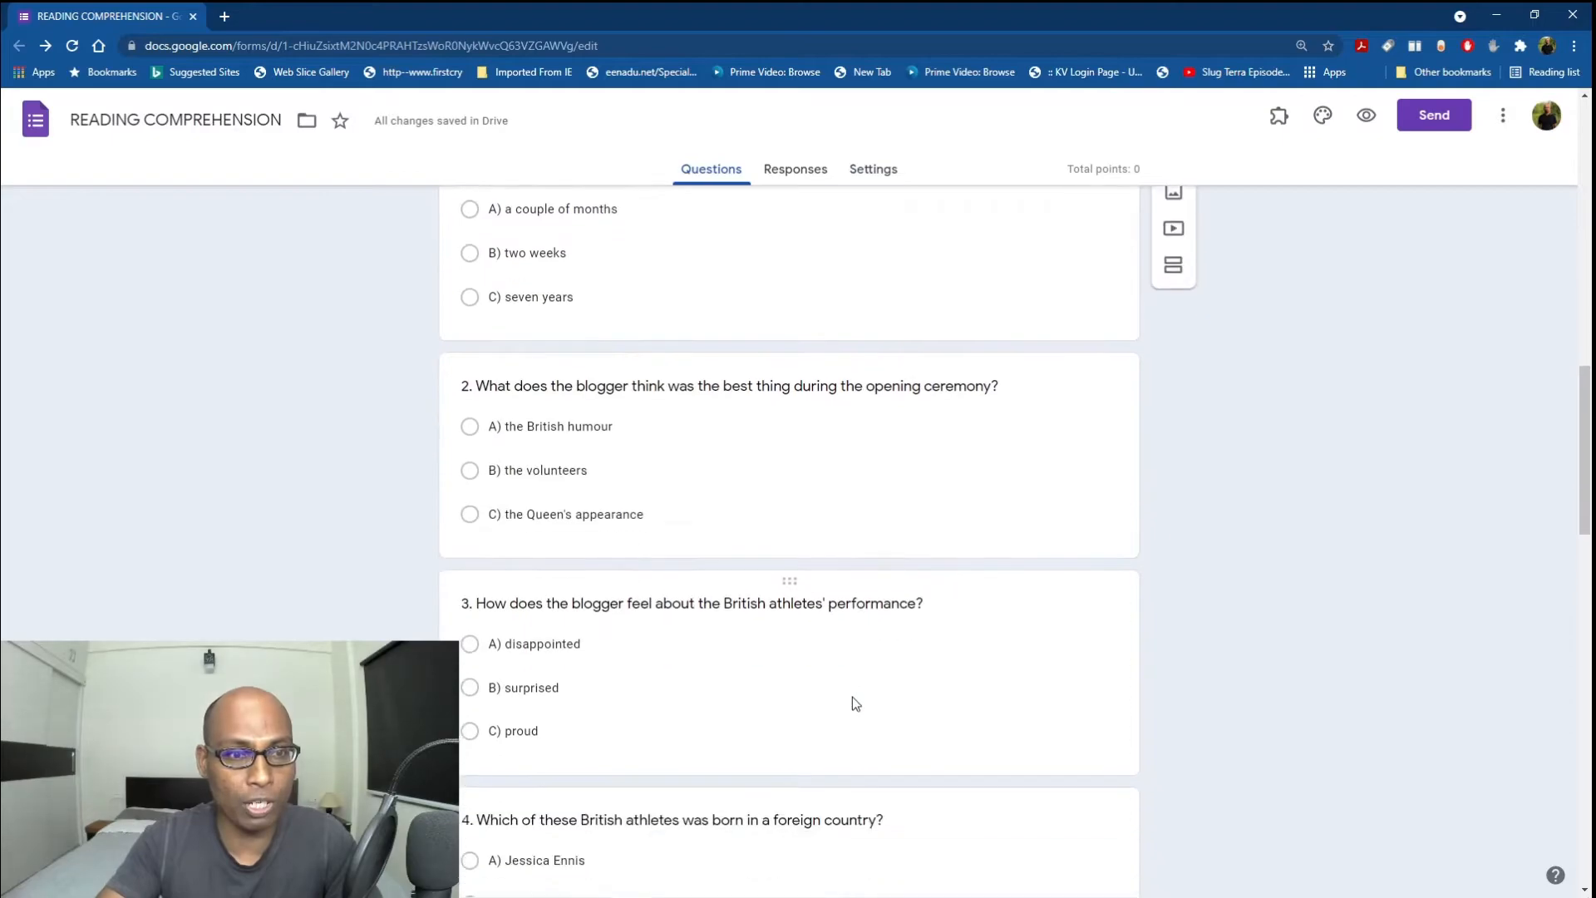
scroll(854, 697, up, 20)
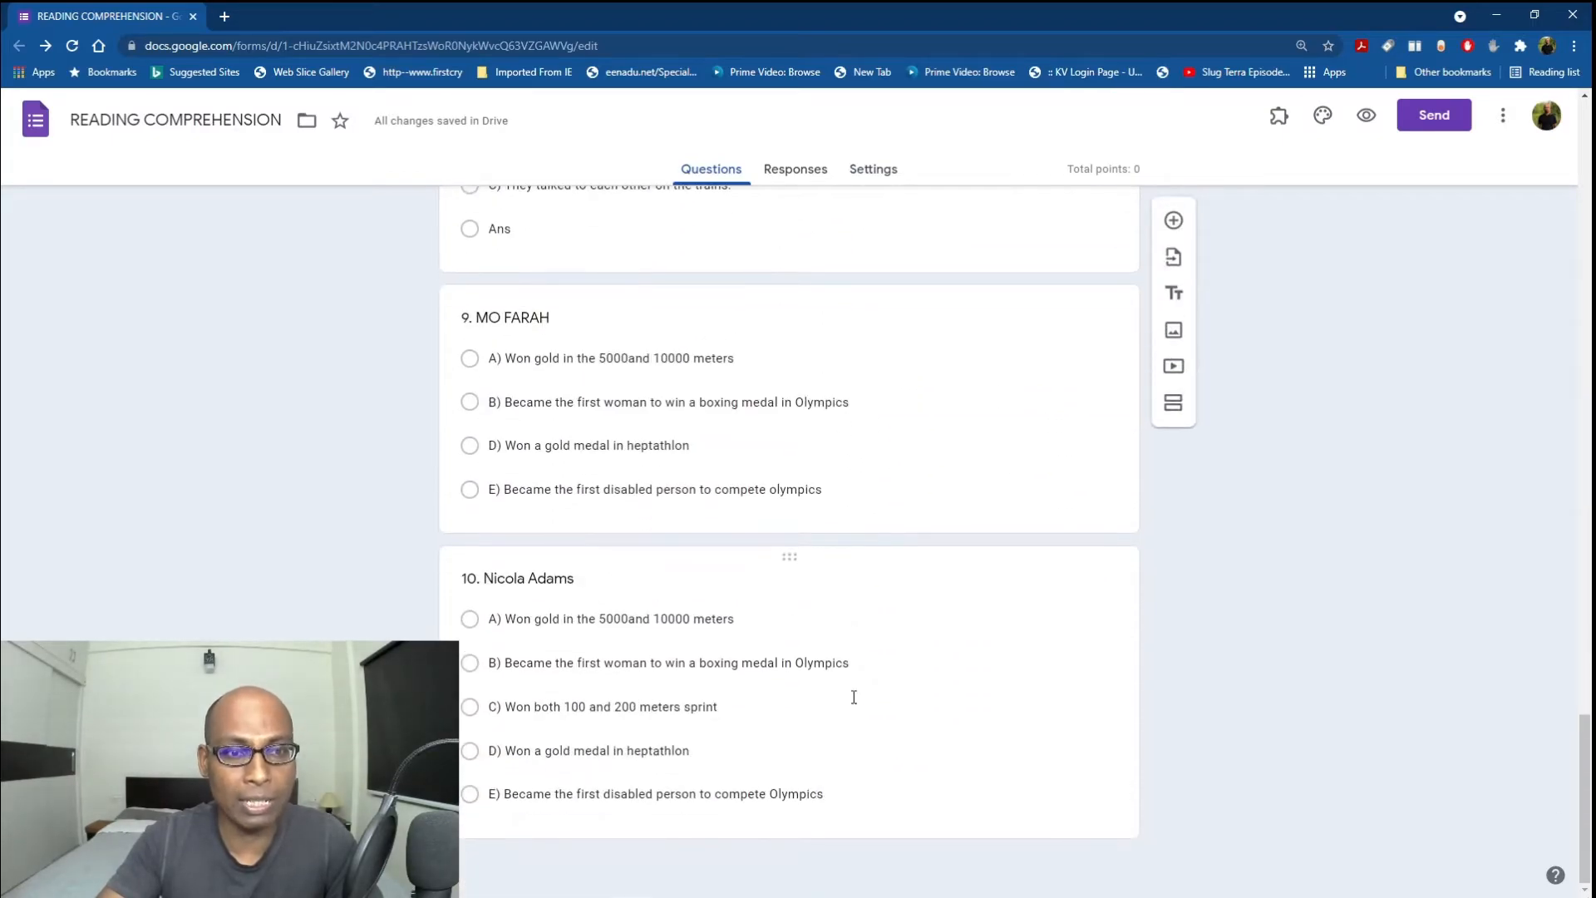
scroll(852, 696, up, 10)
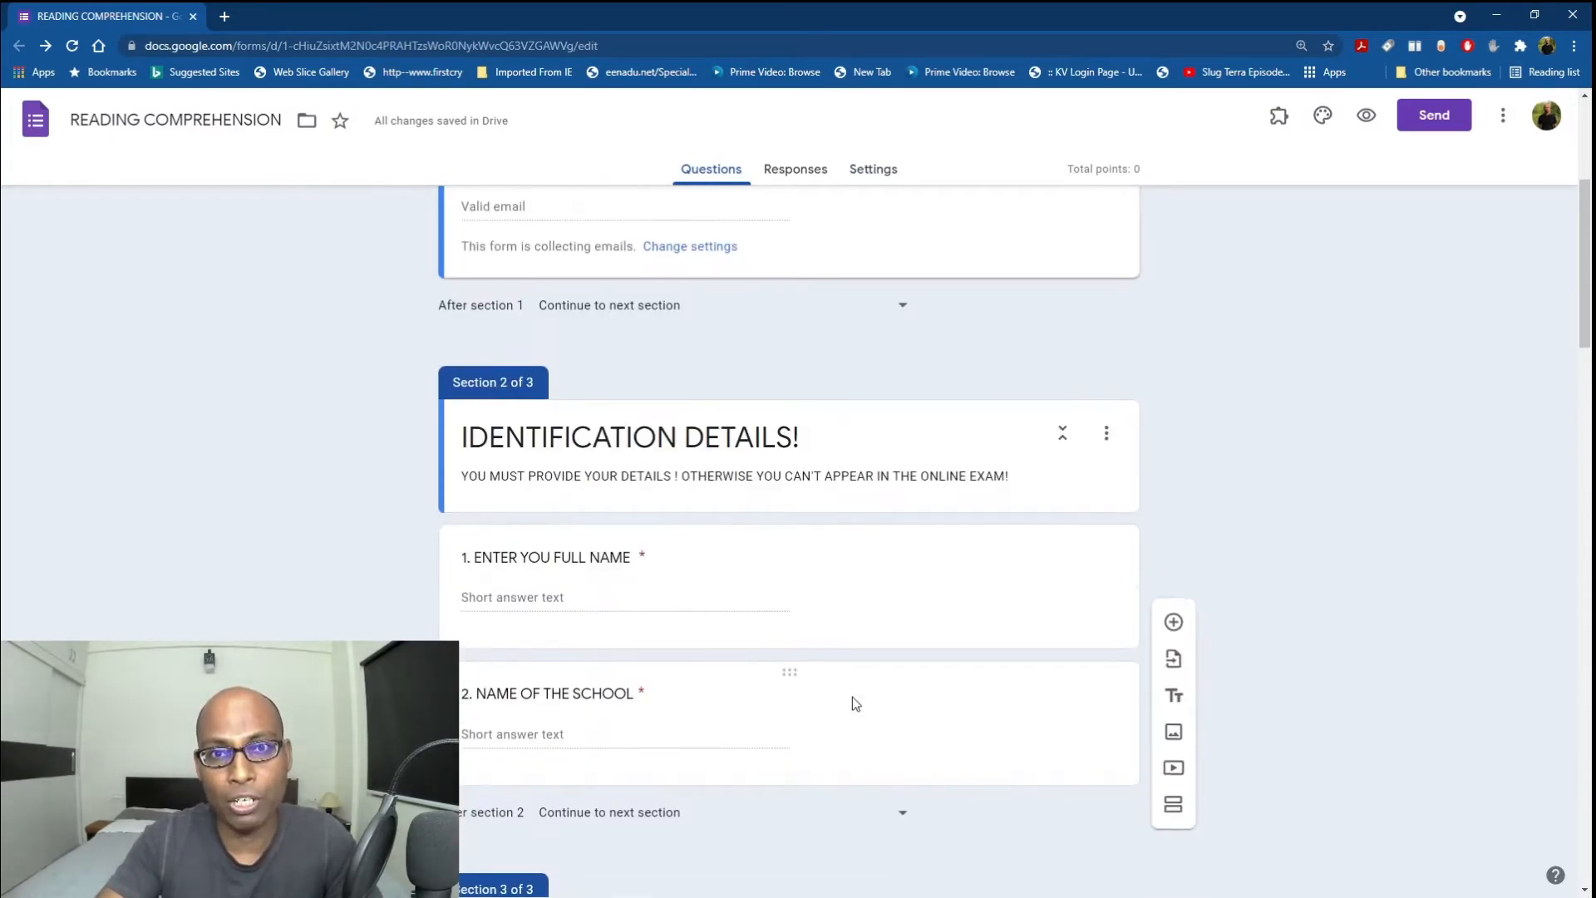
click(881, 173)
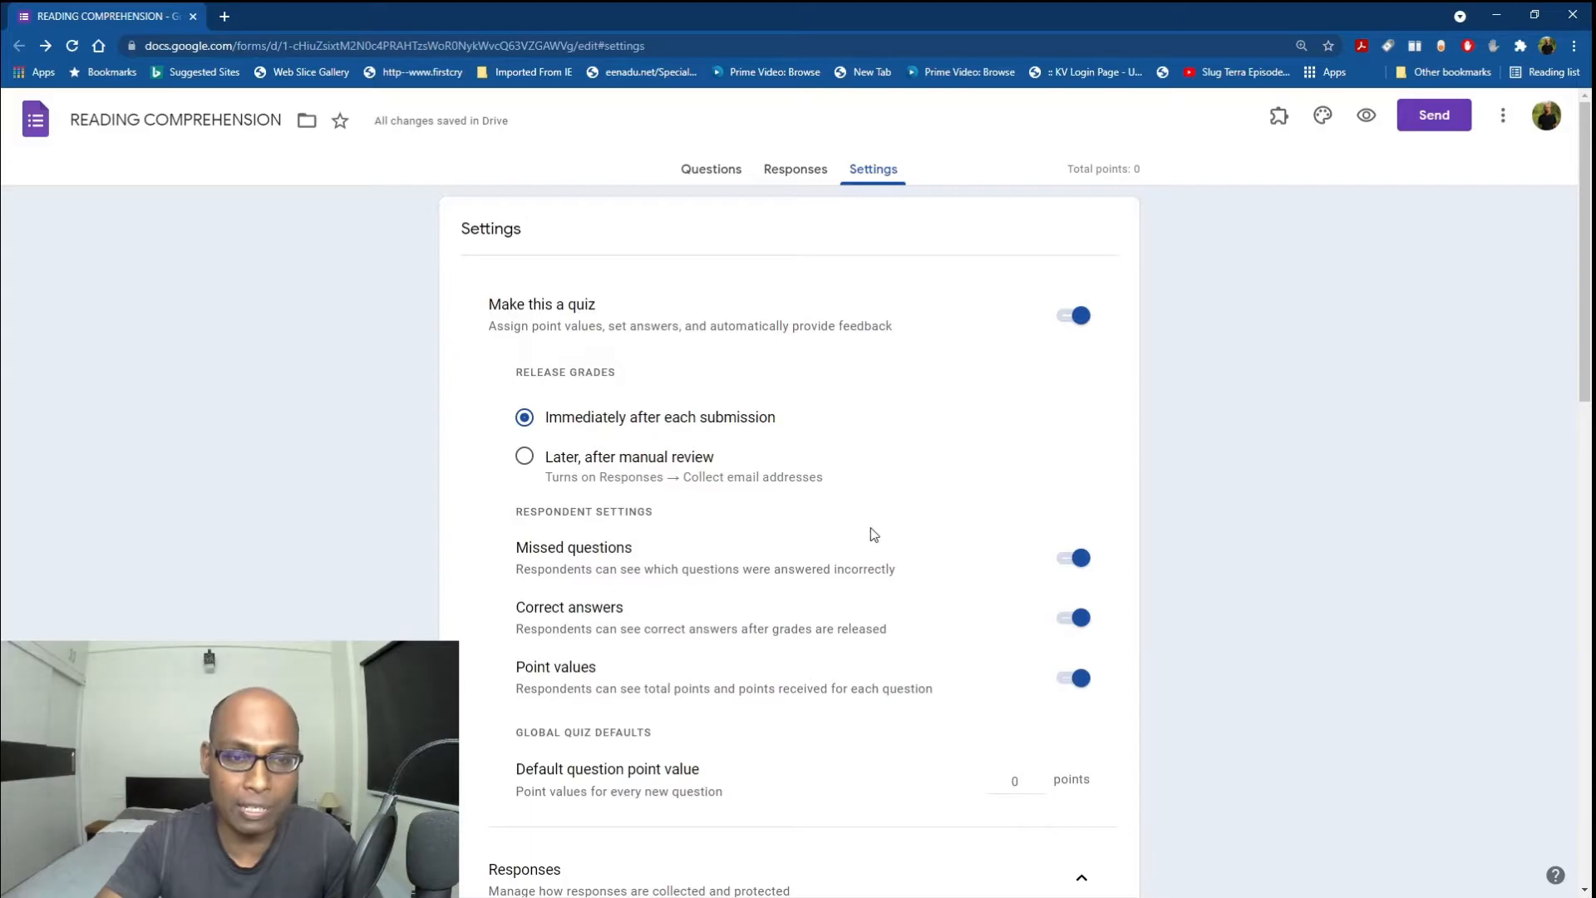
scroll(948, 726, down, 7)
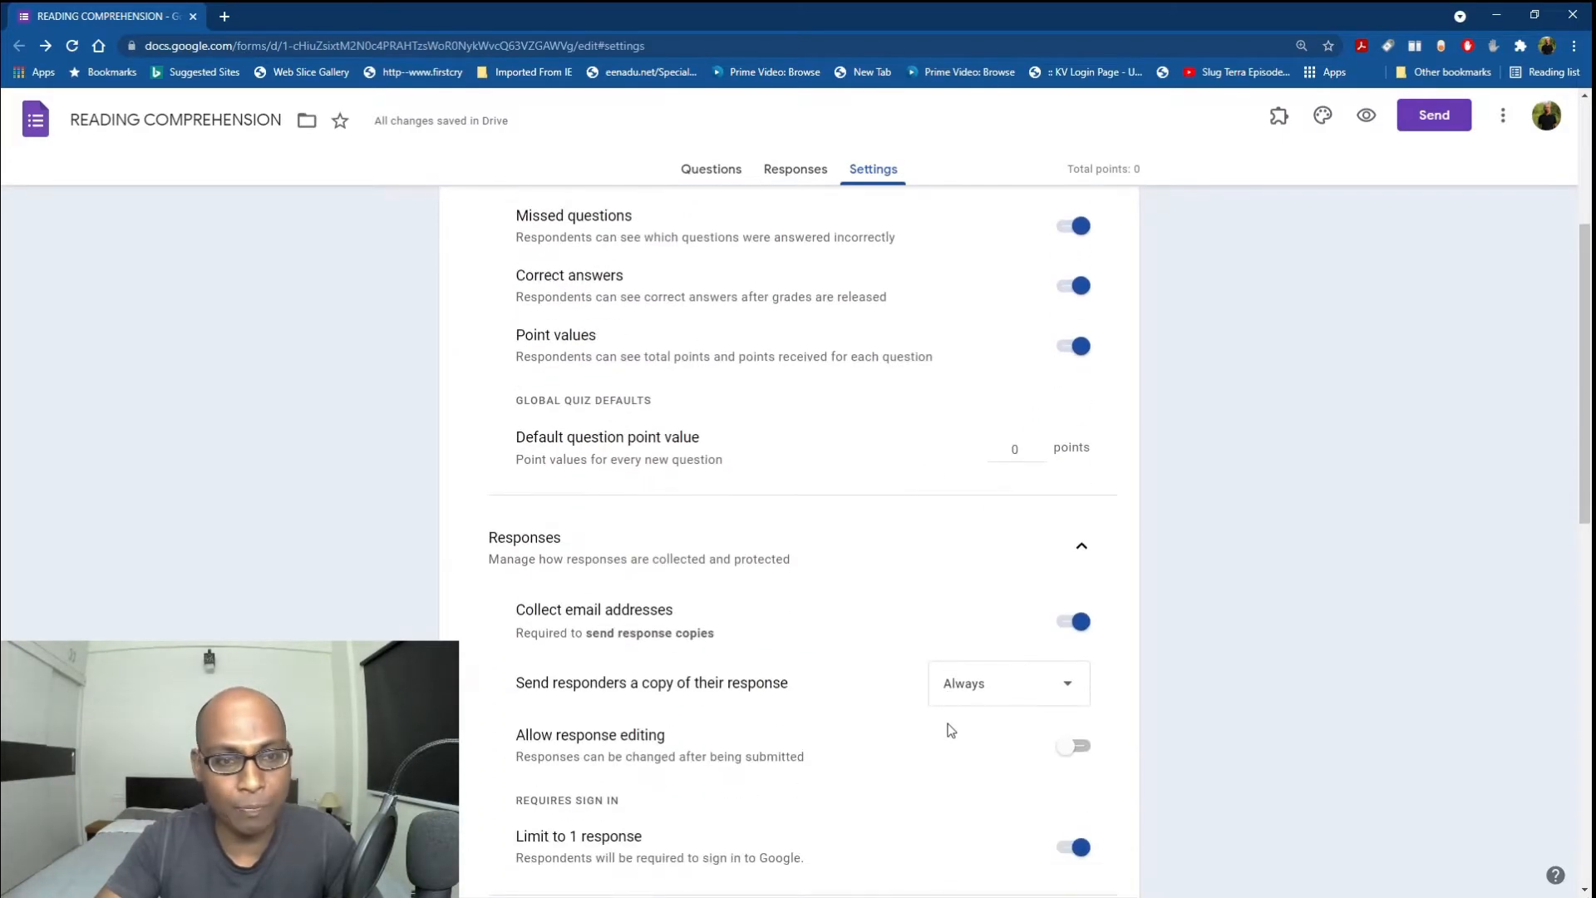
scroll(951, 729, down, 3)
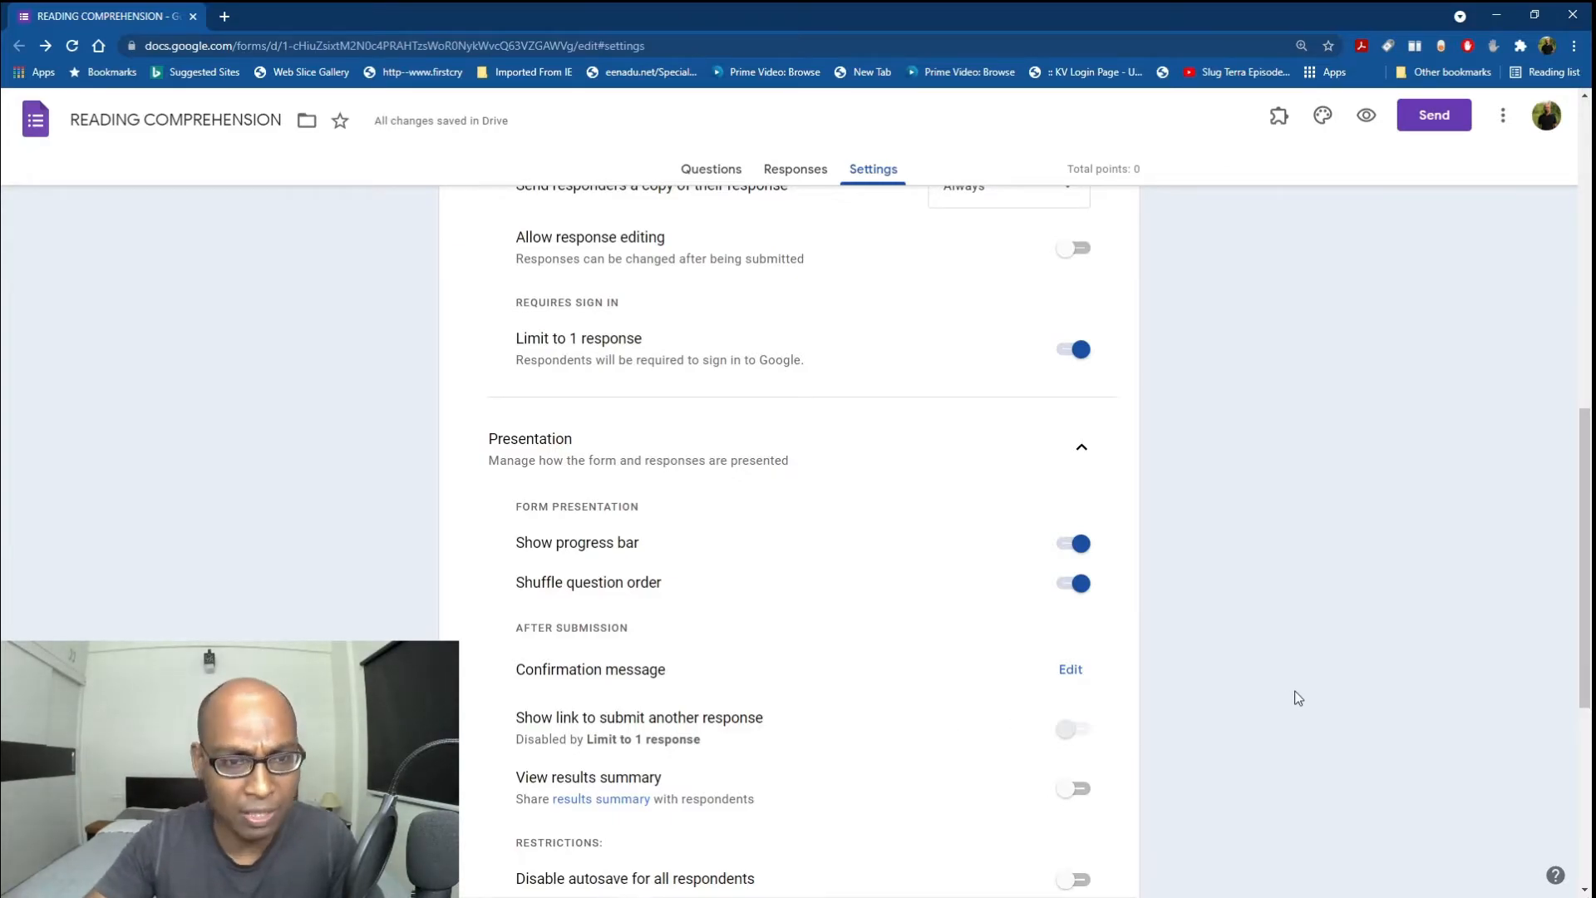
scroll(1293, 700, down, 2)
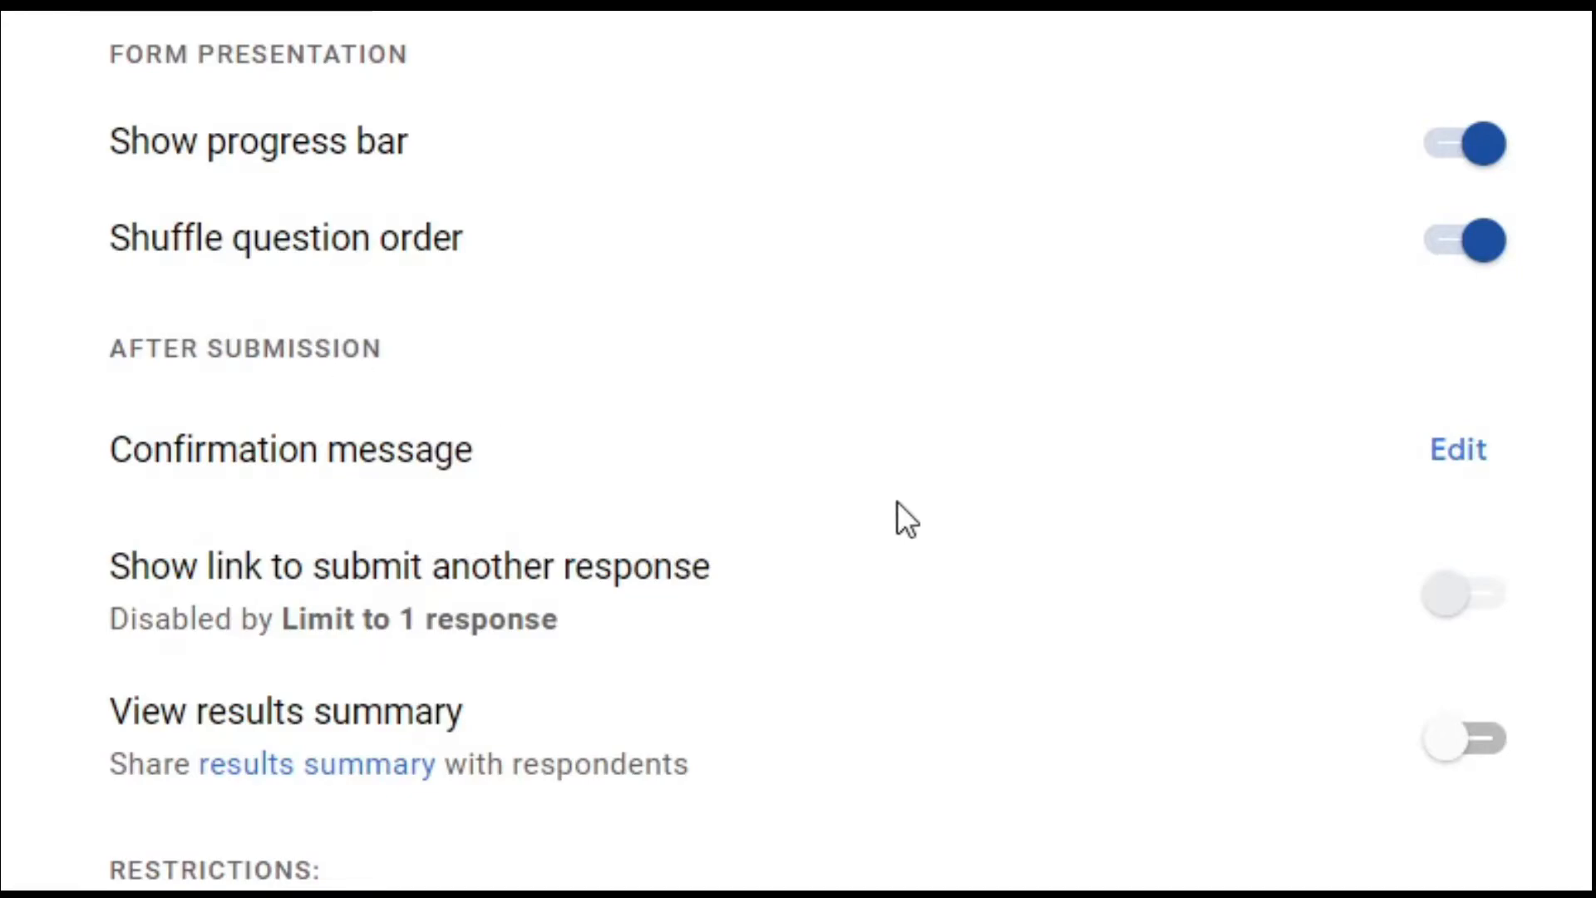
click(1446, 465)
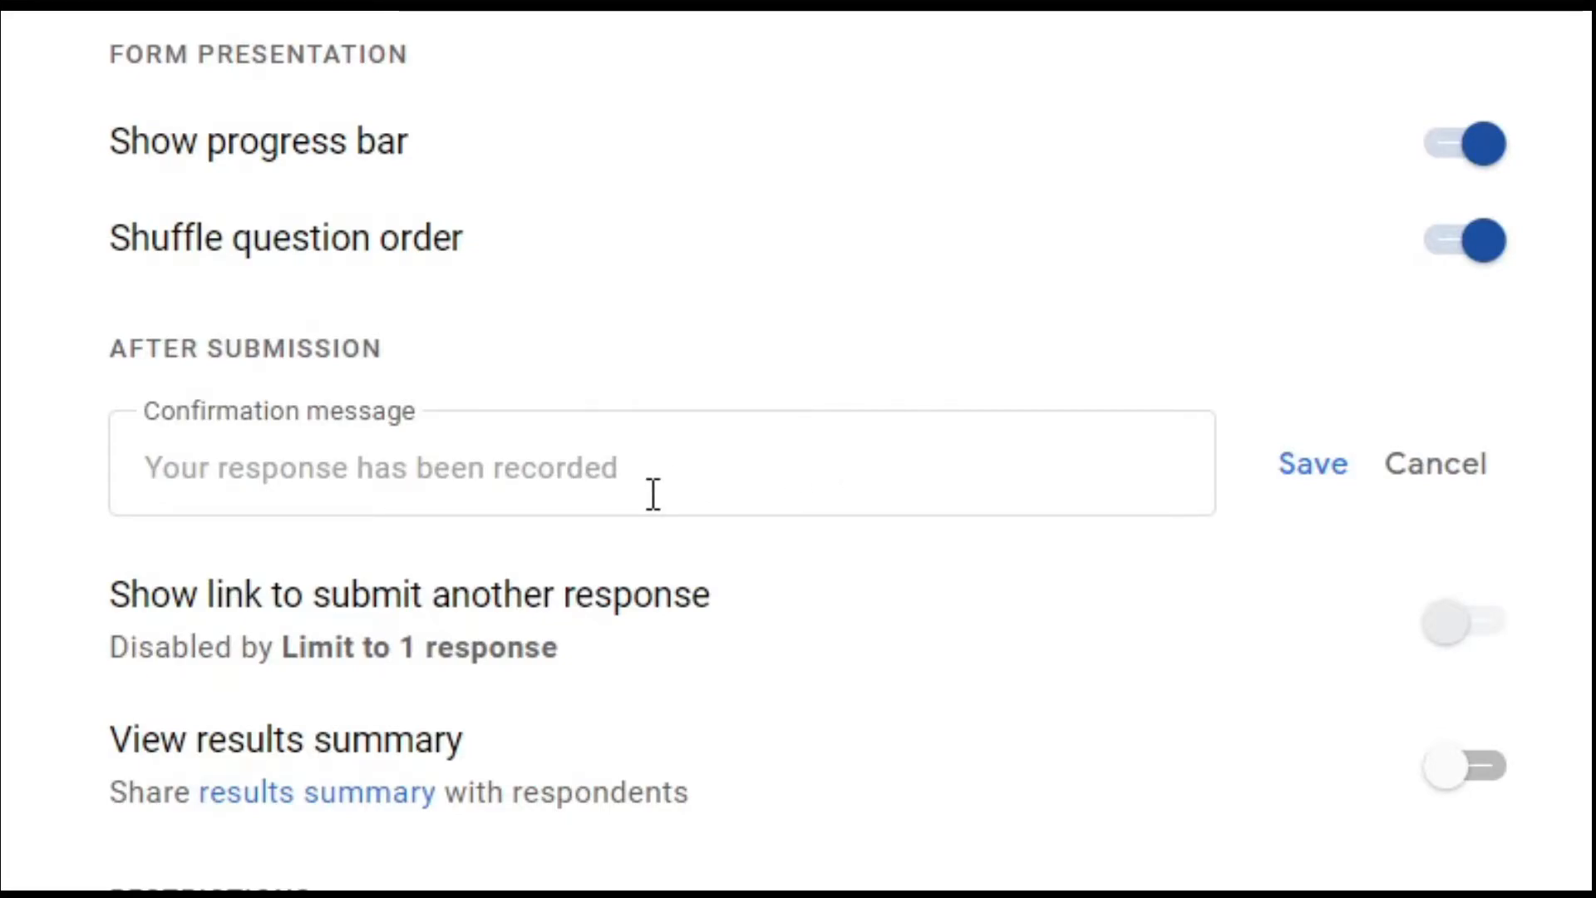
click(699, 468)
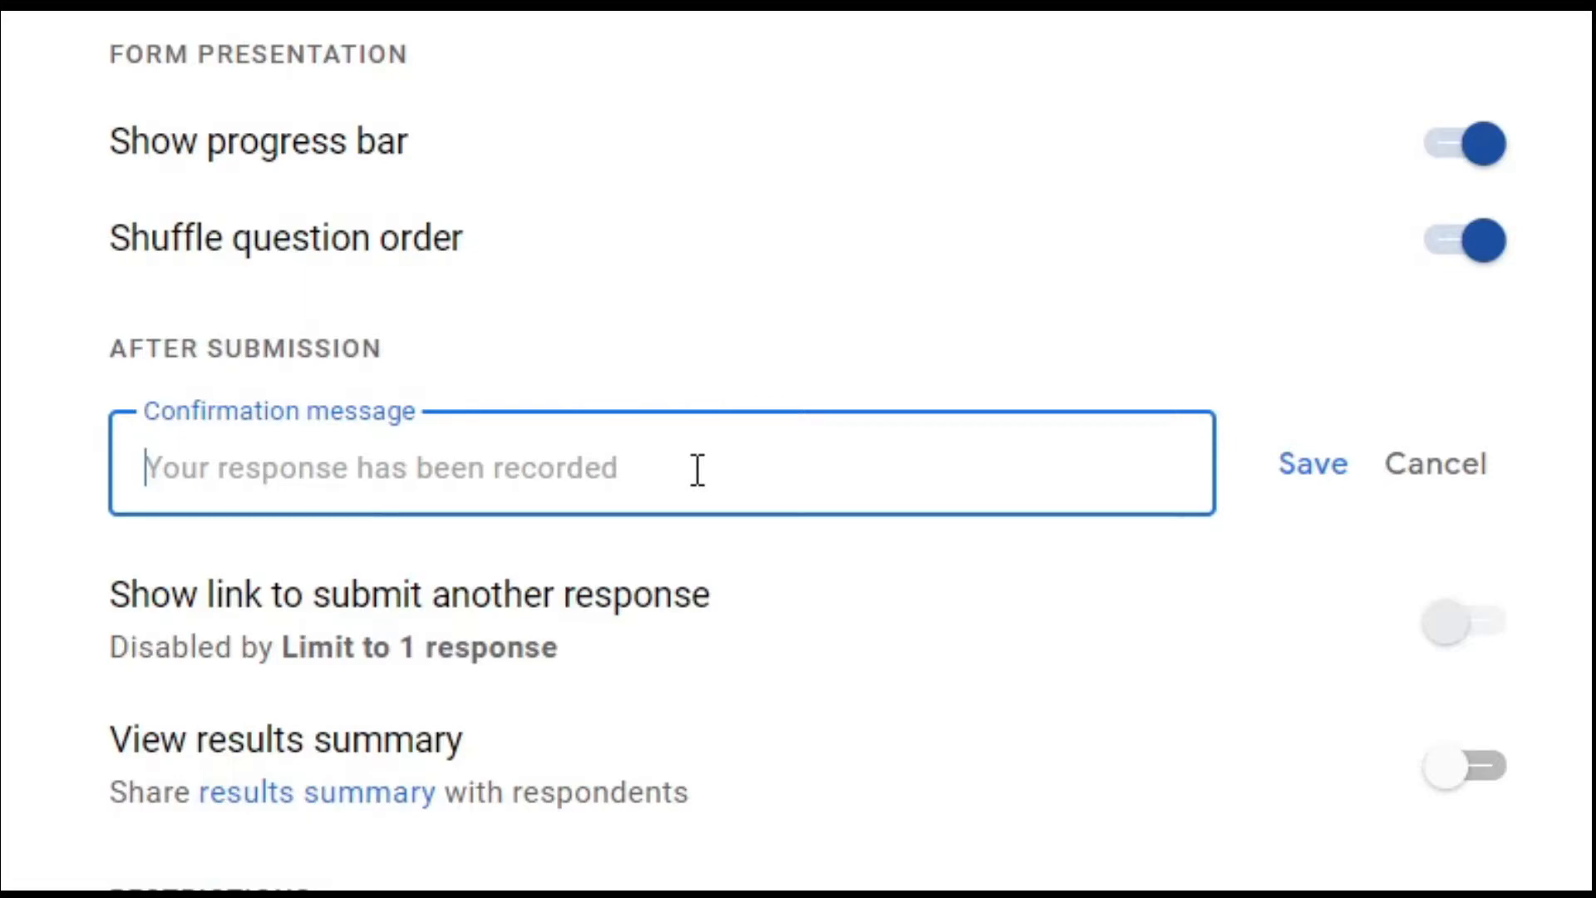
click(1433, 464)
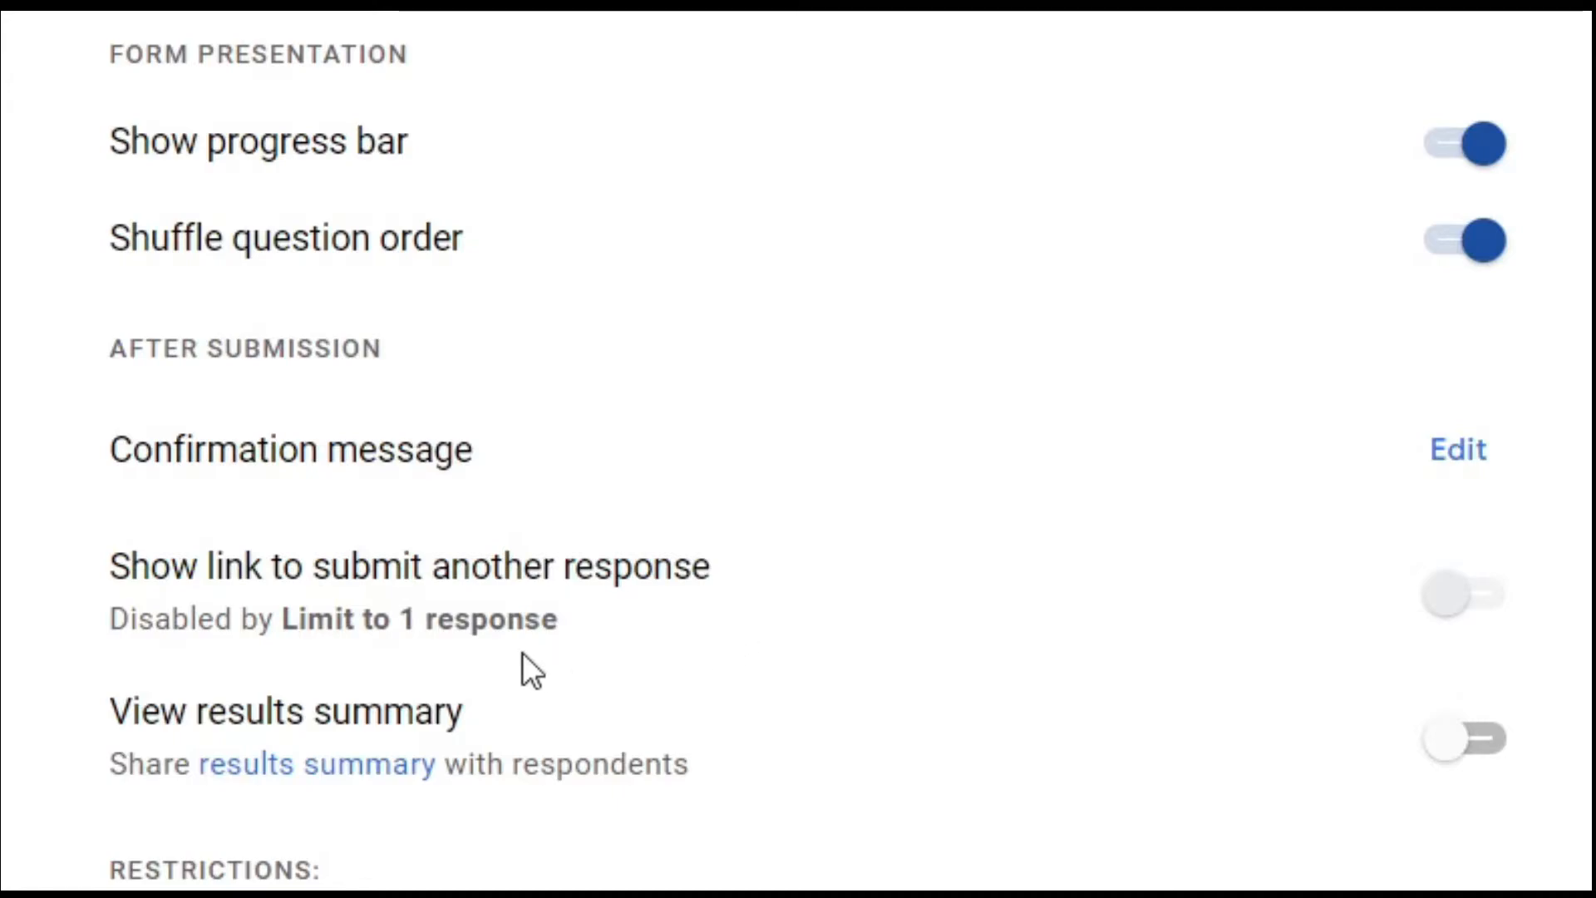
scroll(809, 687, up, 5)
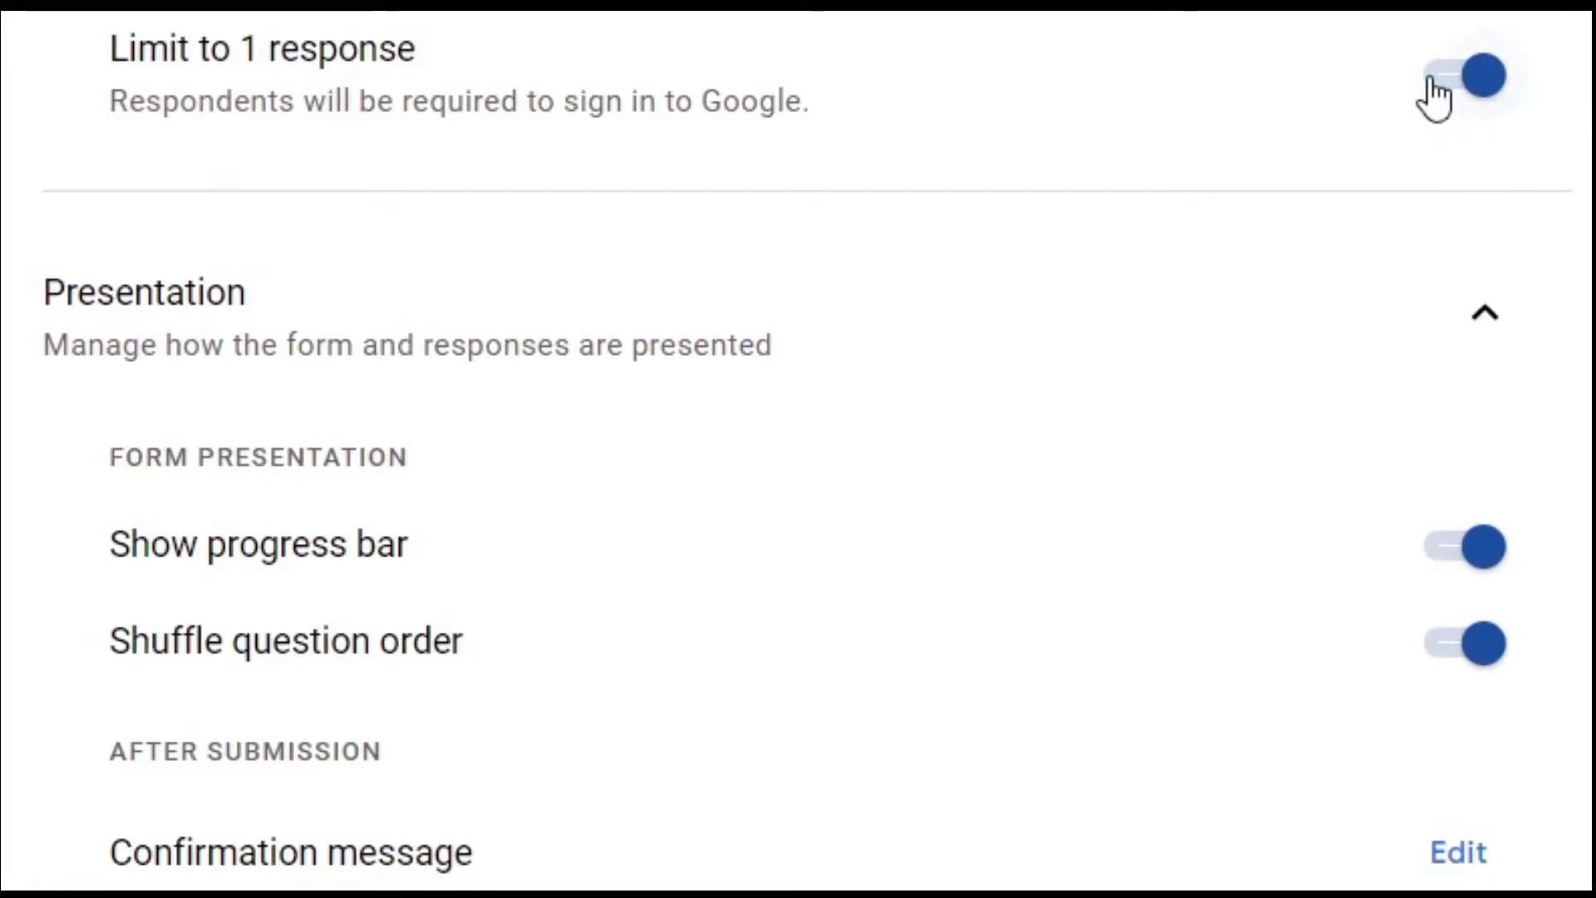
scroll(1029, 805, down, 1)
scroll(1029, 805, down, 7)
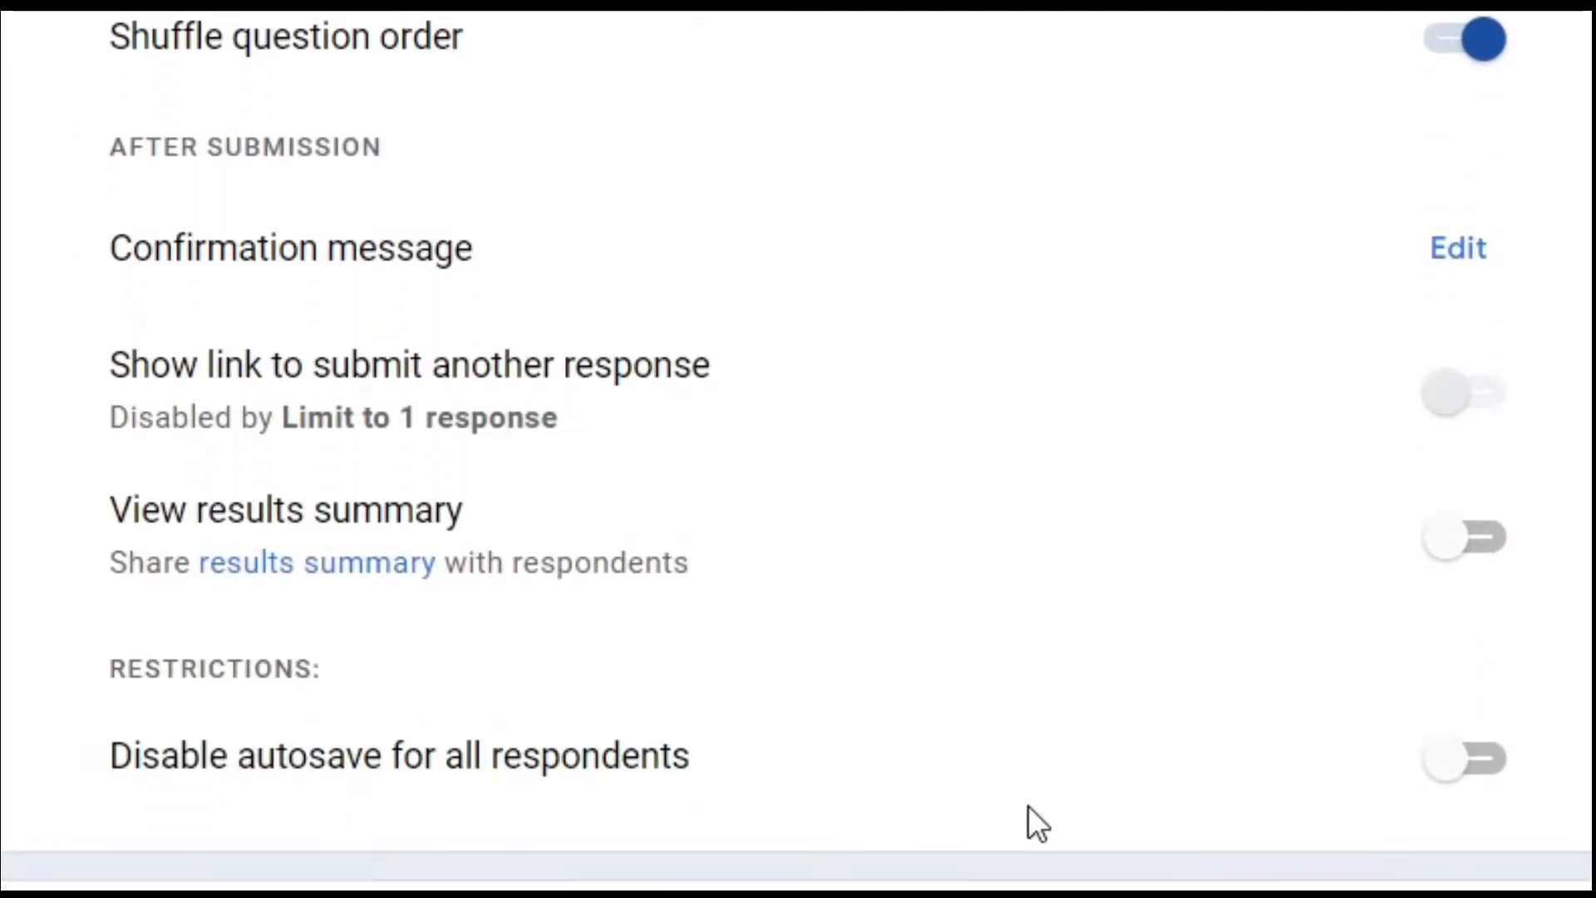
scroll(1029, 805, up, 2)
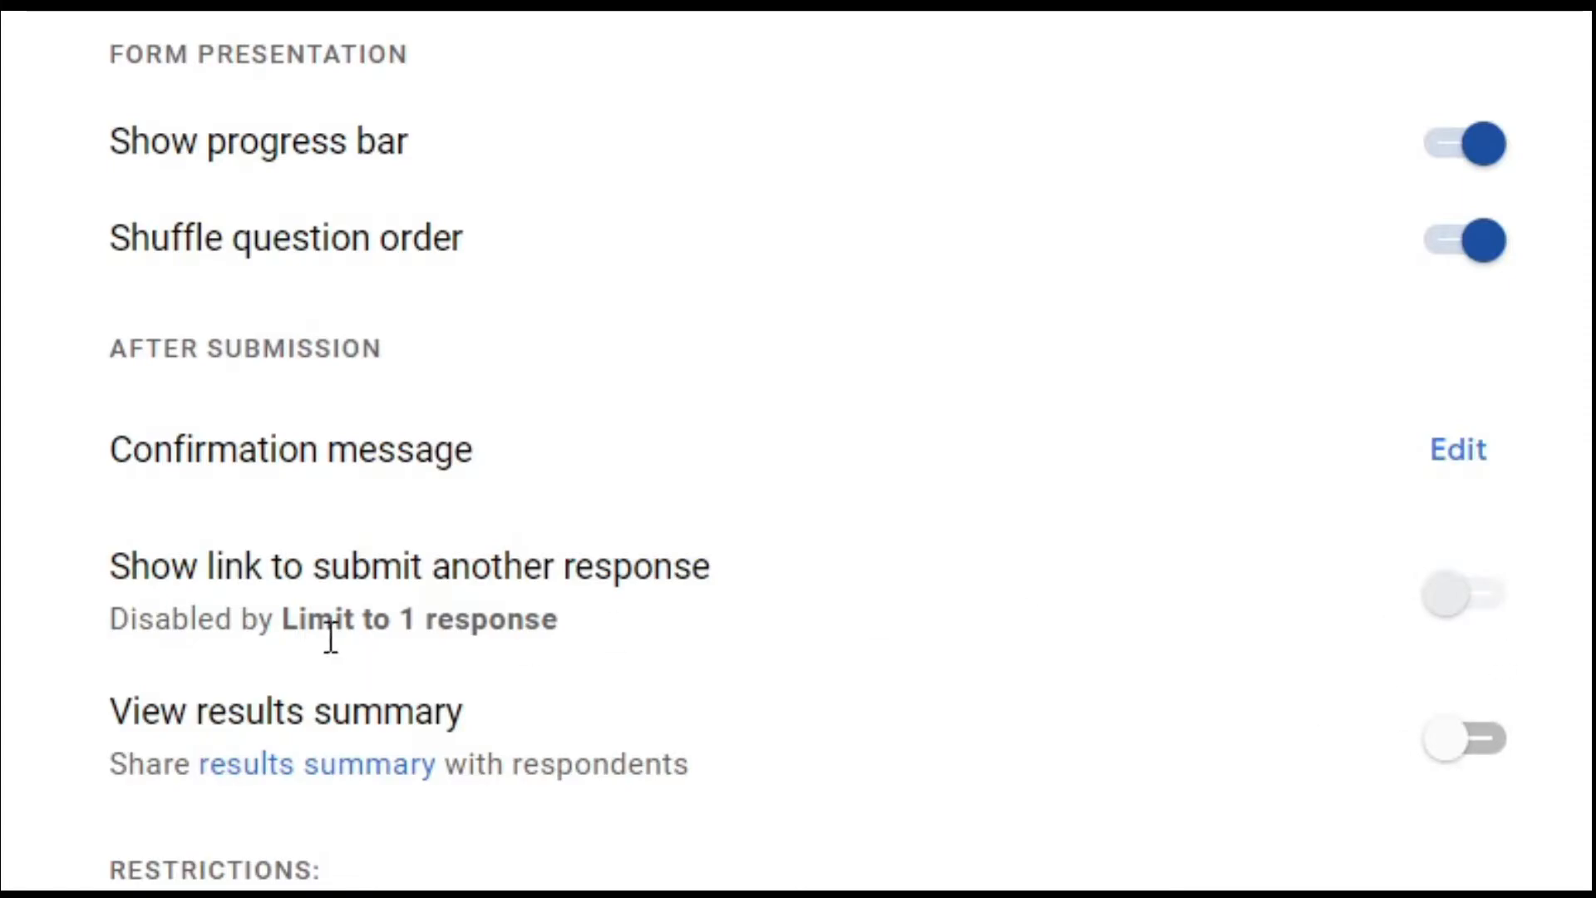
click(368, 620)
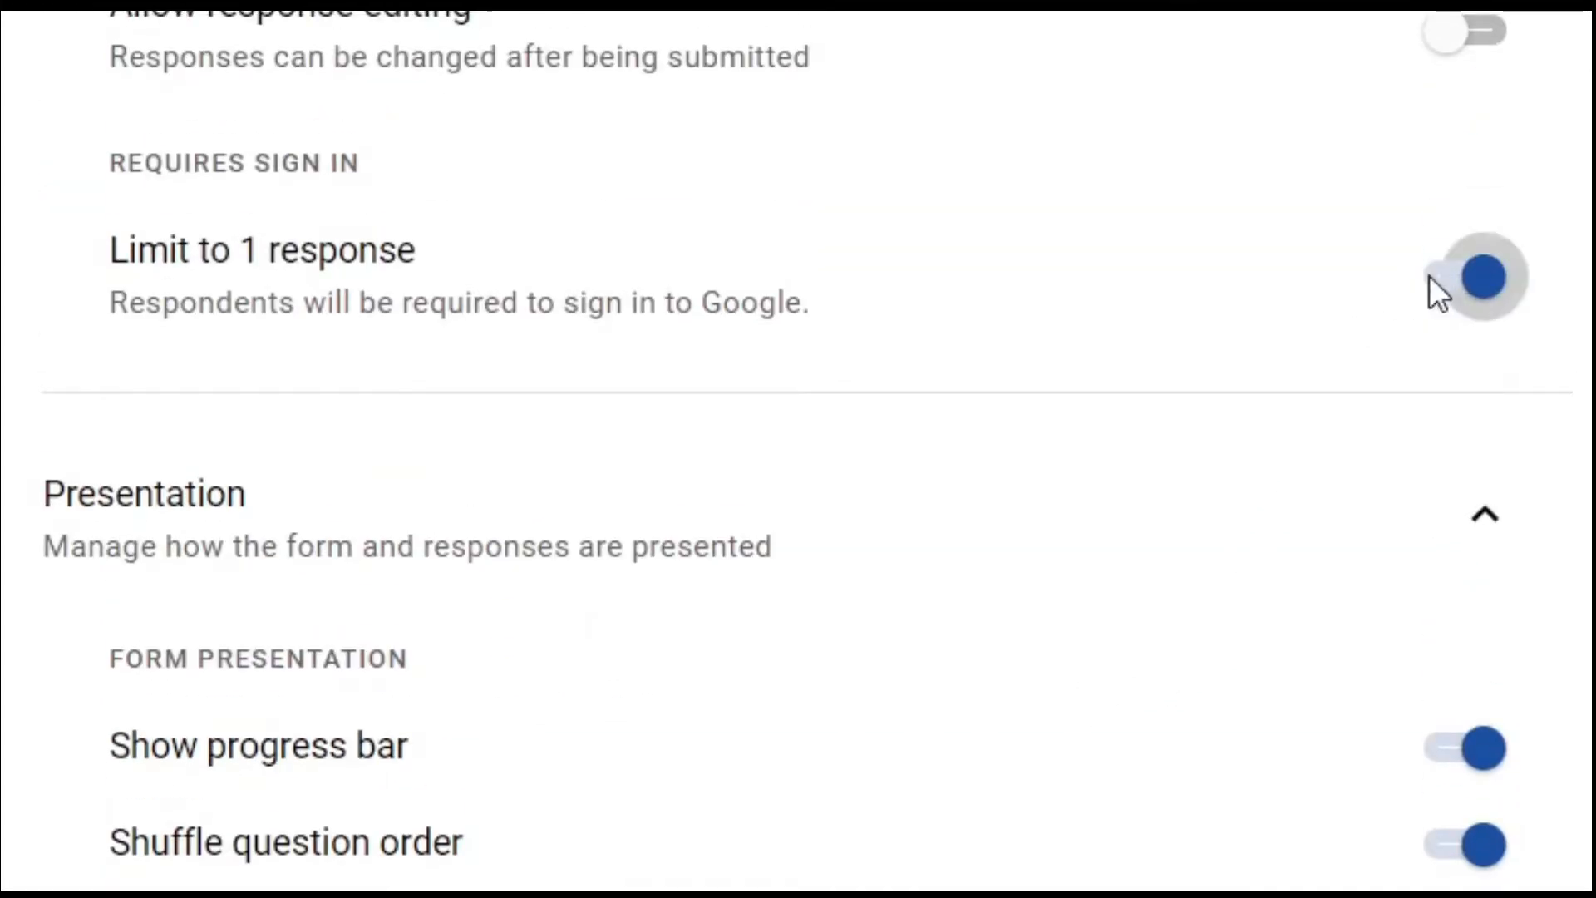
scroll(1229, 652, down, 5)
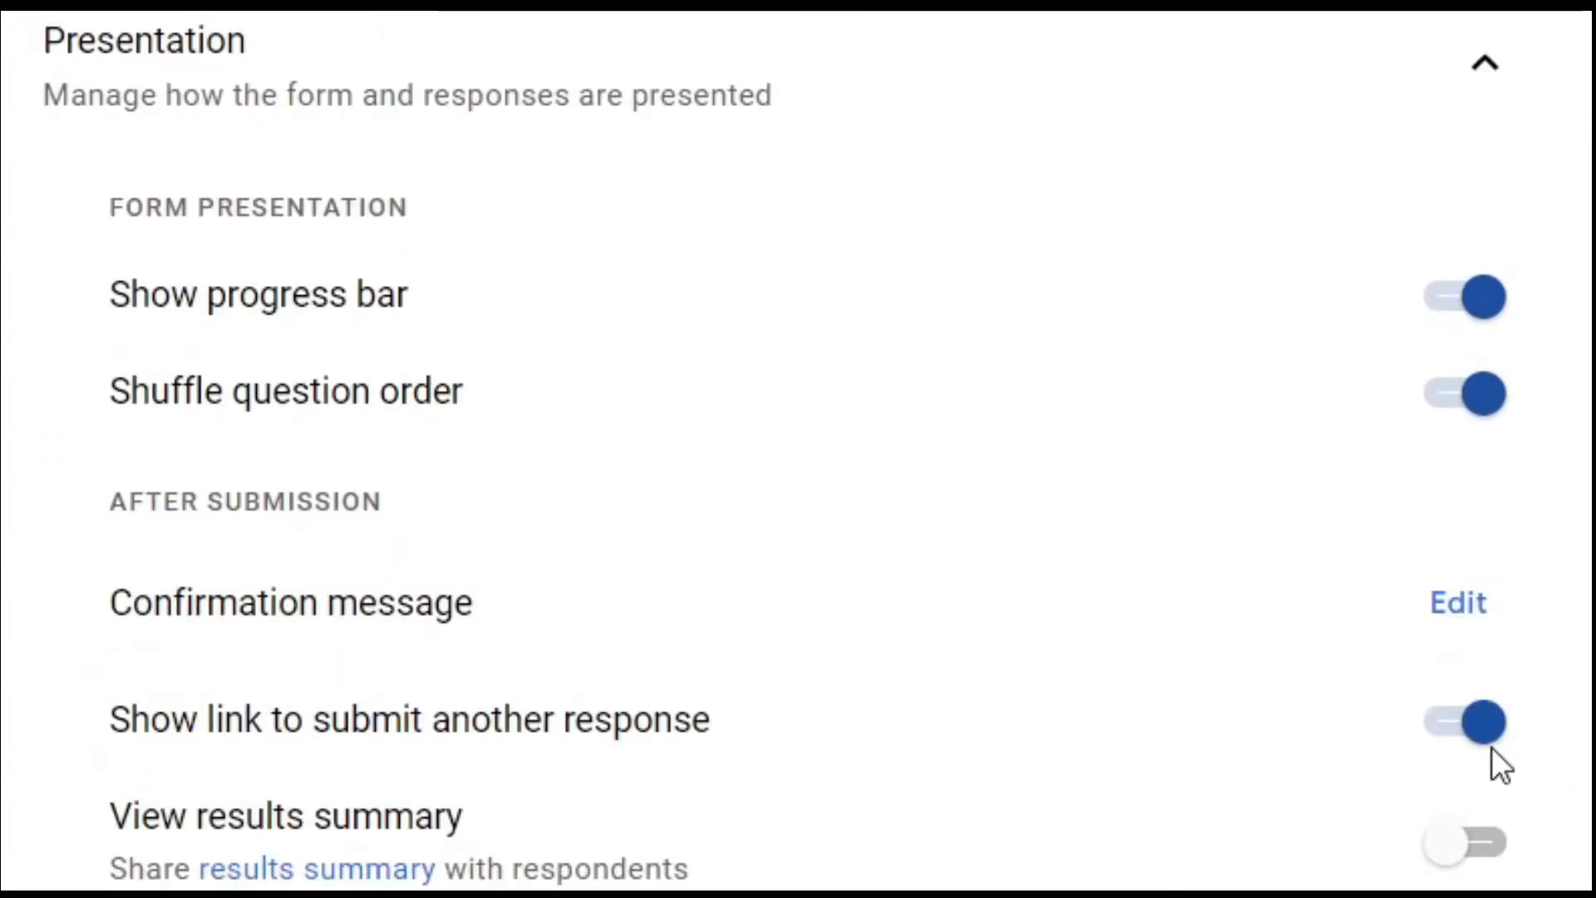
scroll(1491, 746, up, 5)
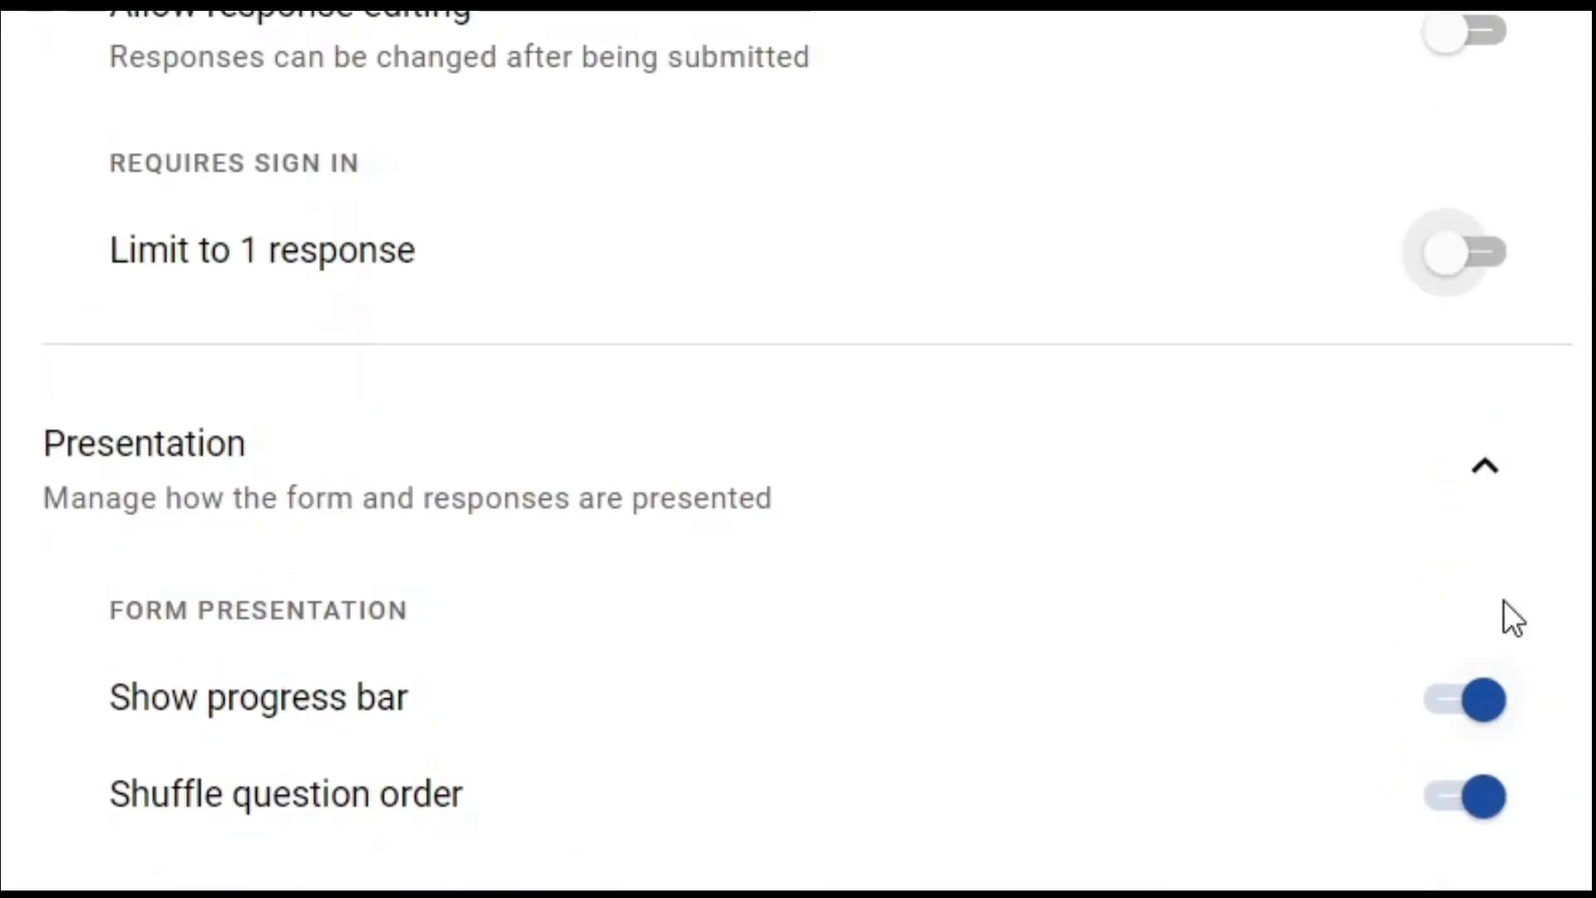
click(1496, 265)
Turn on View results summary and confirm publishing the analytics to respondents.
scroll(1200, 825, down, 7)
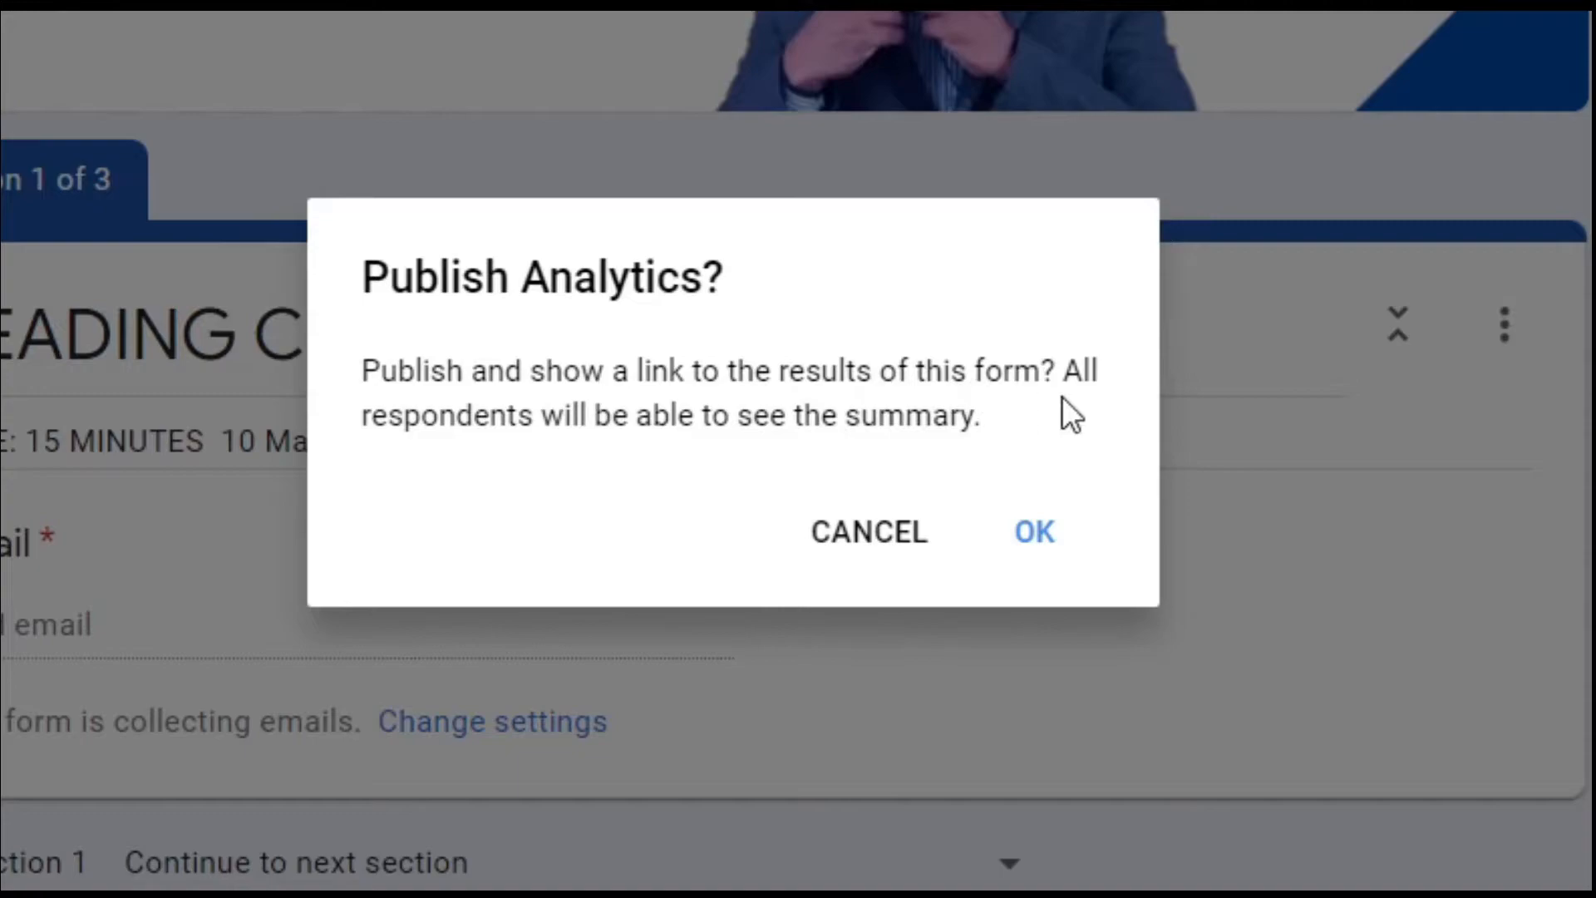
click(1026, 525)
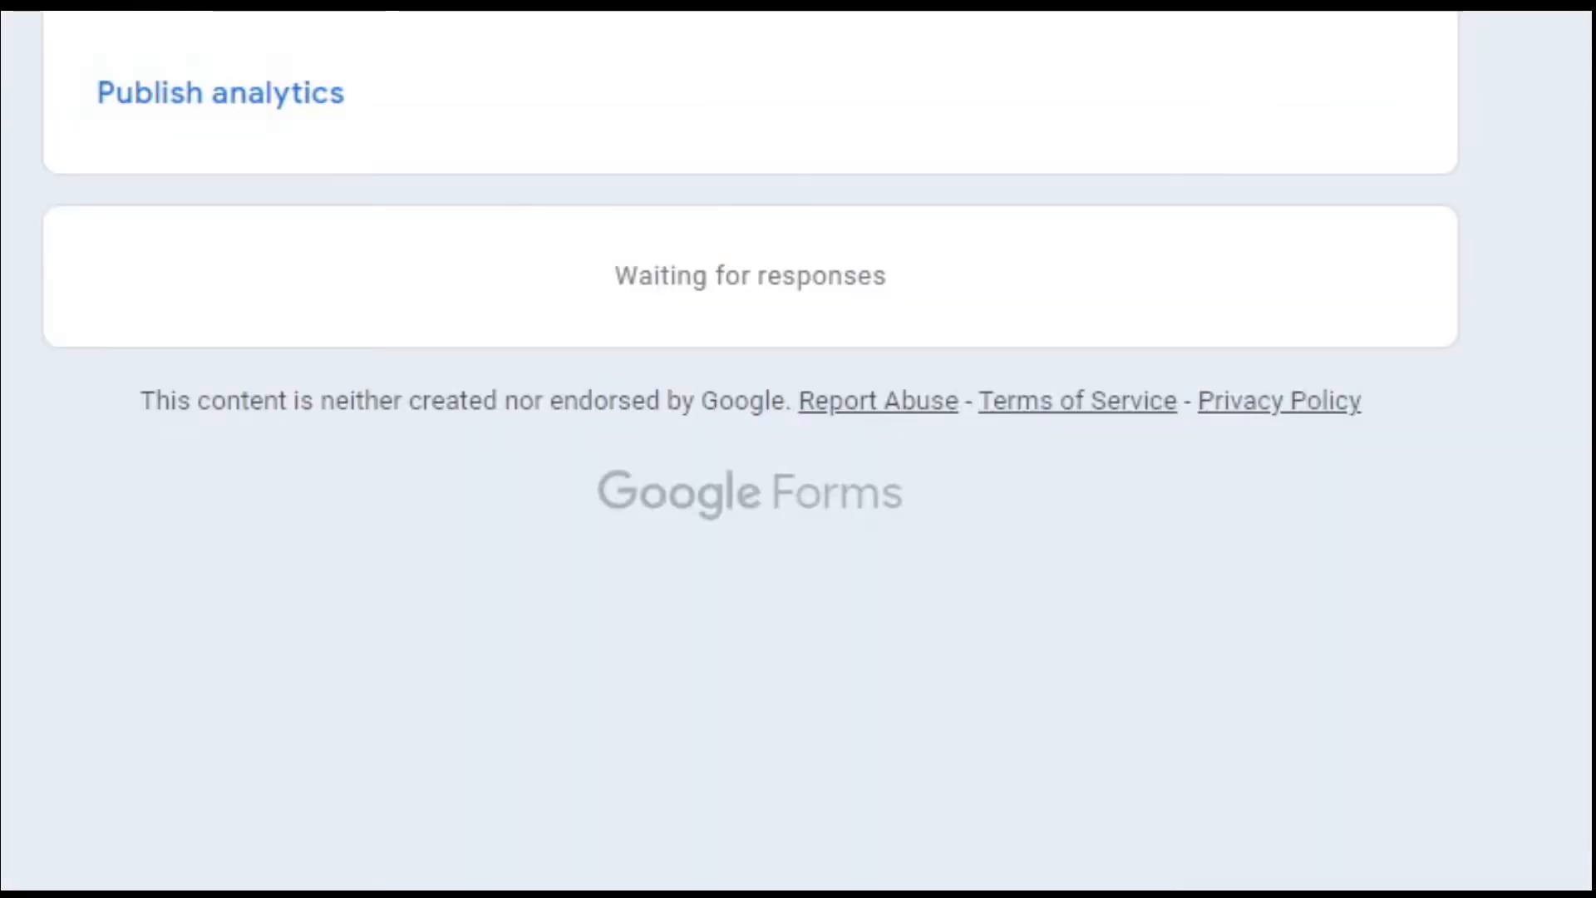
scroll(798, 449, up, 5)
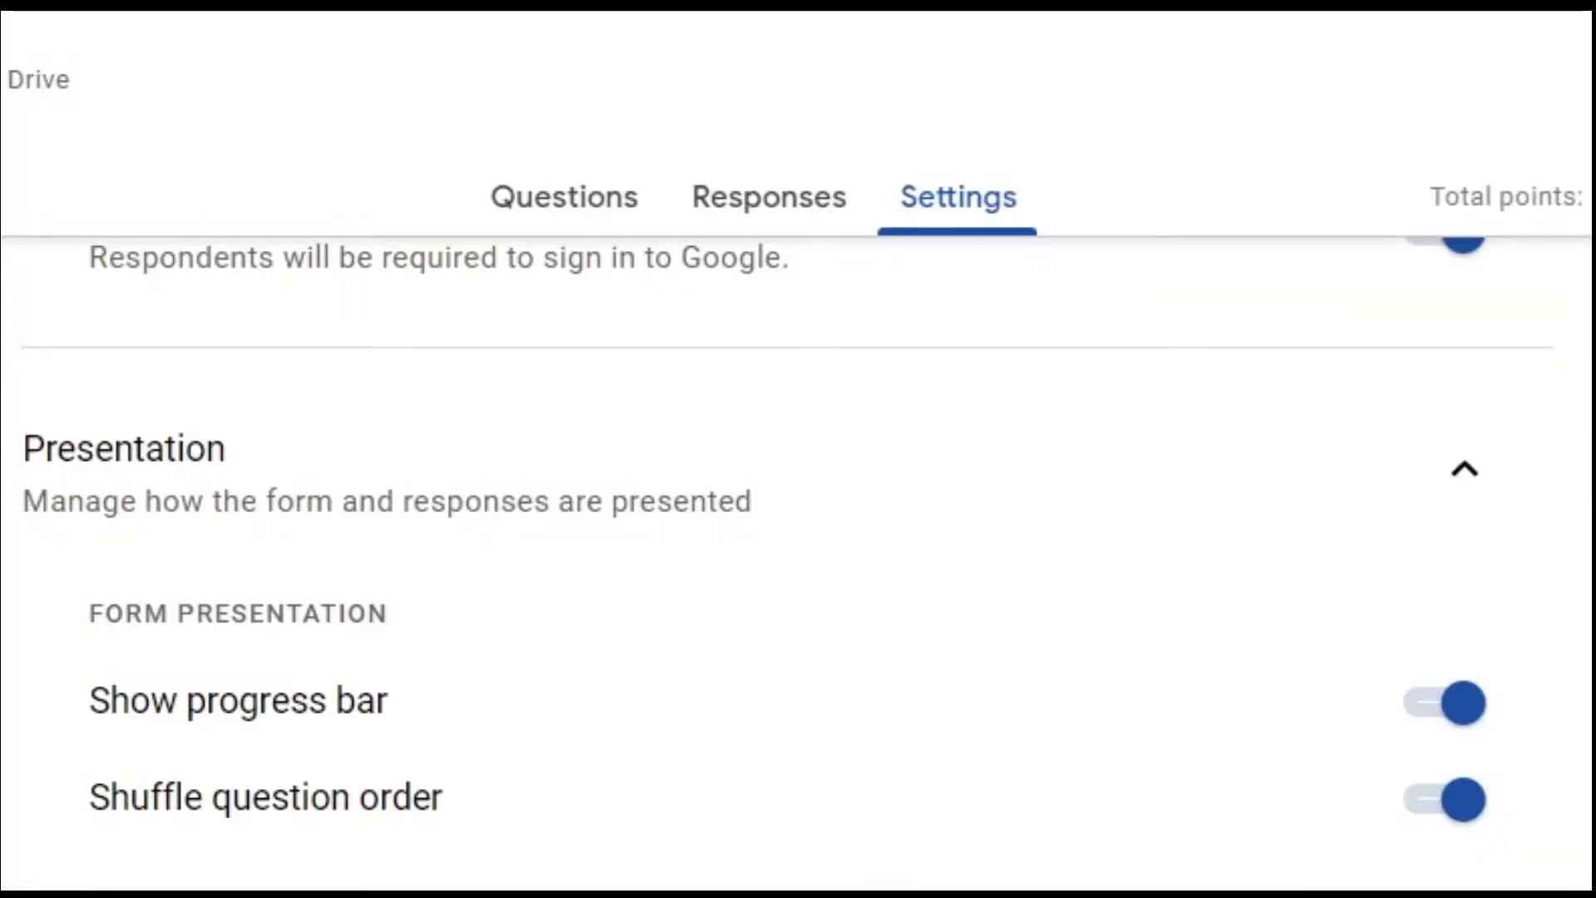
scroll(798, 565, down, 3)
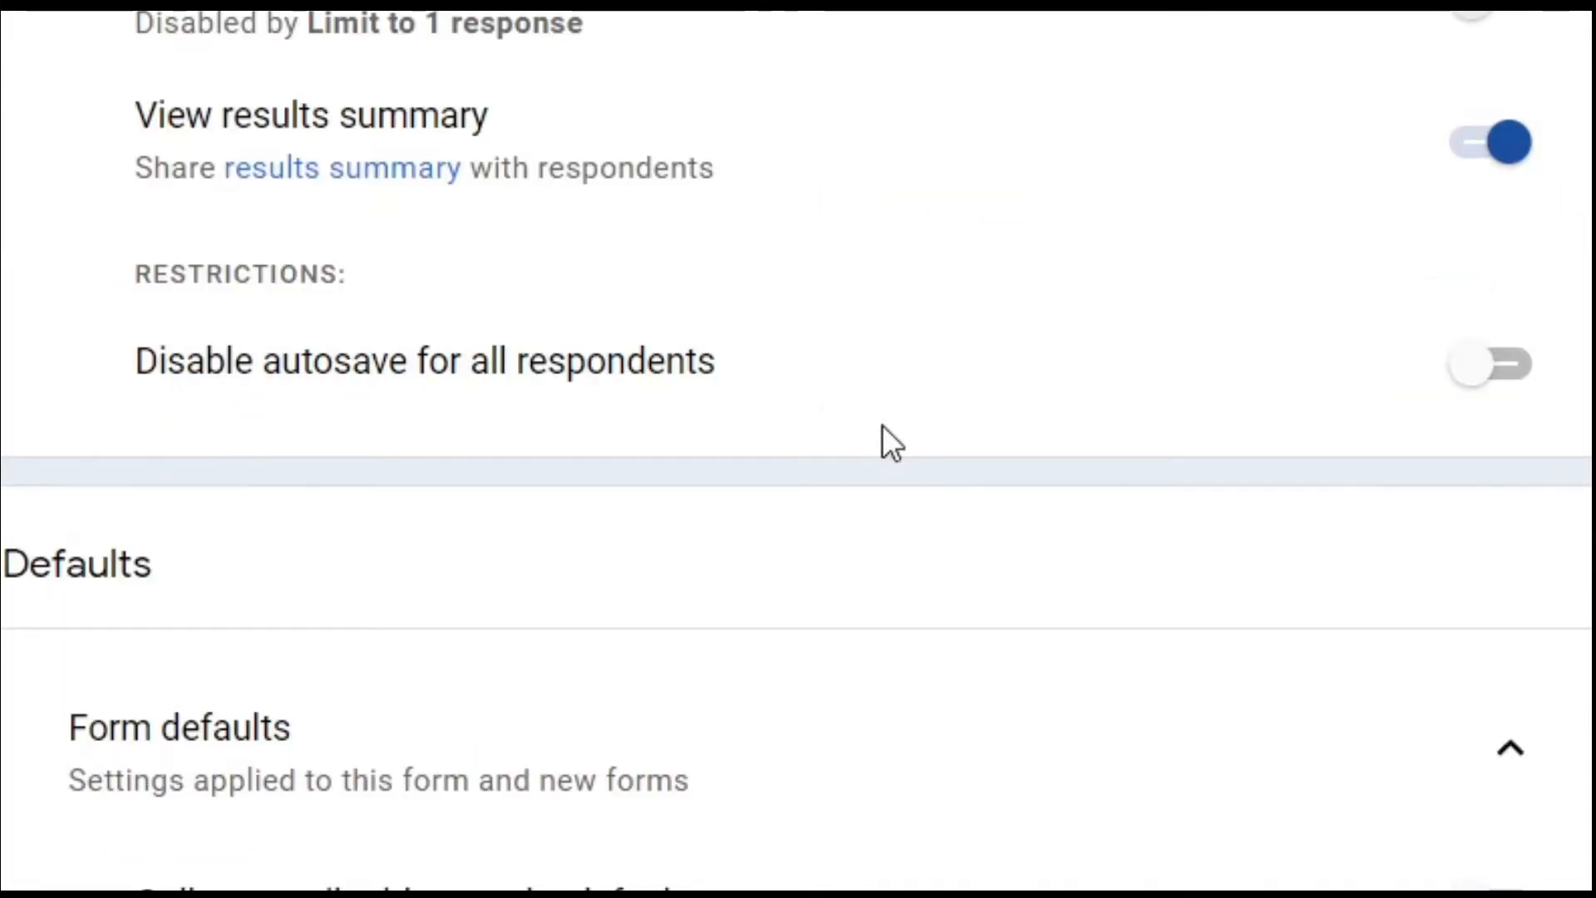
click(1514, 367)
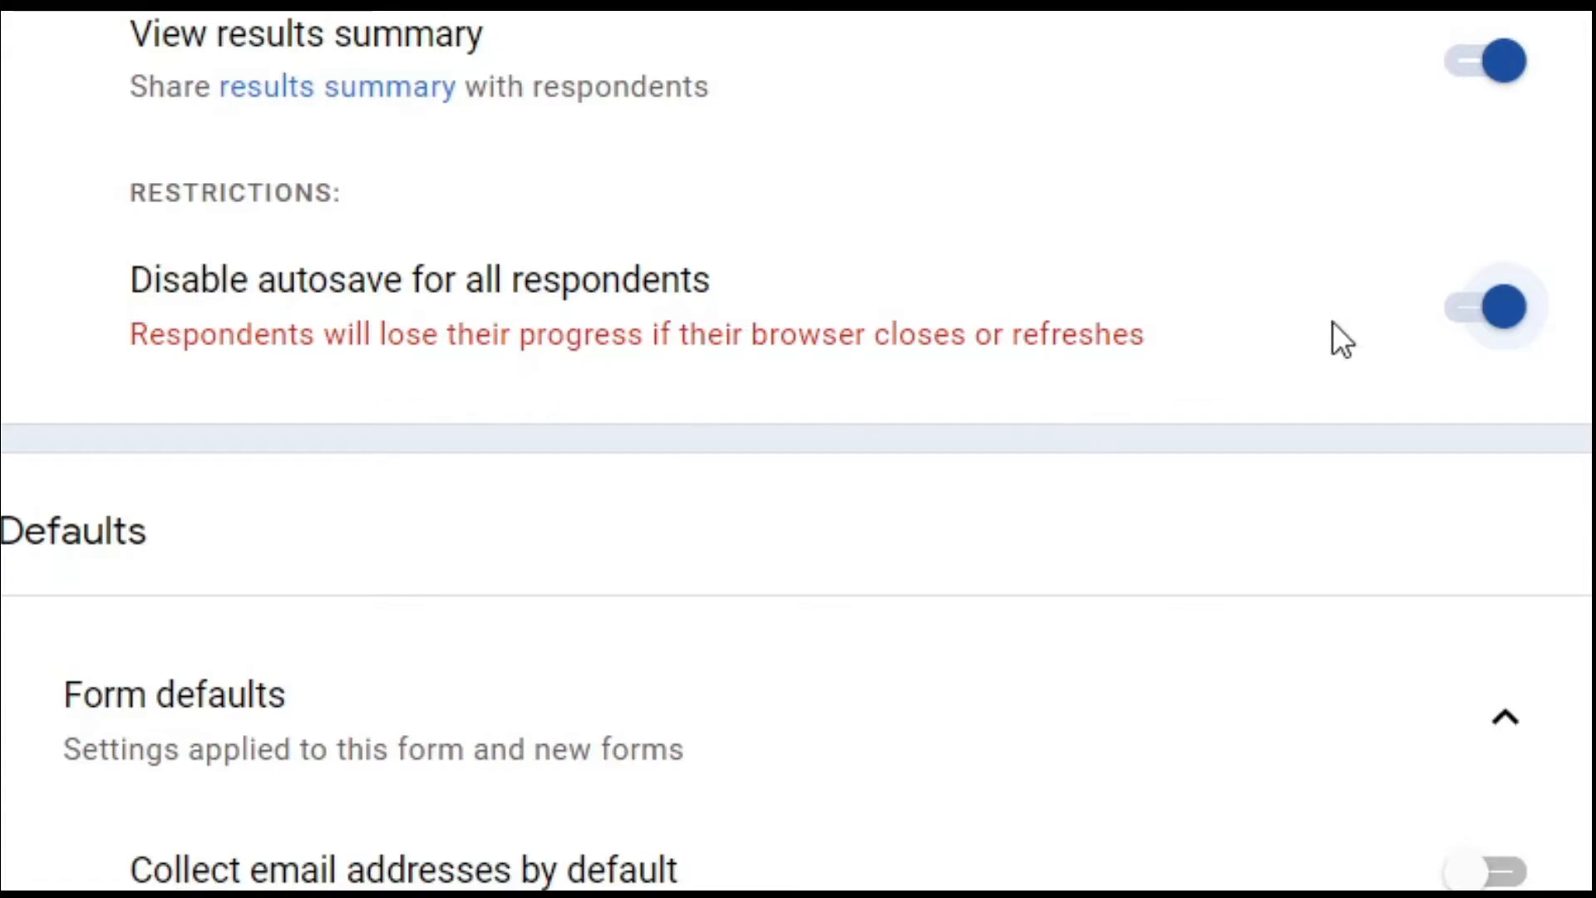
click(1463, 312)
scroll(964, 453, down, 3)
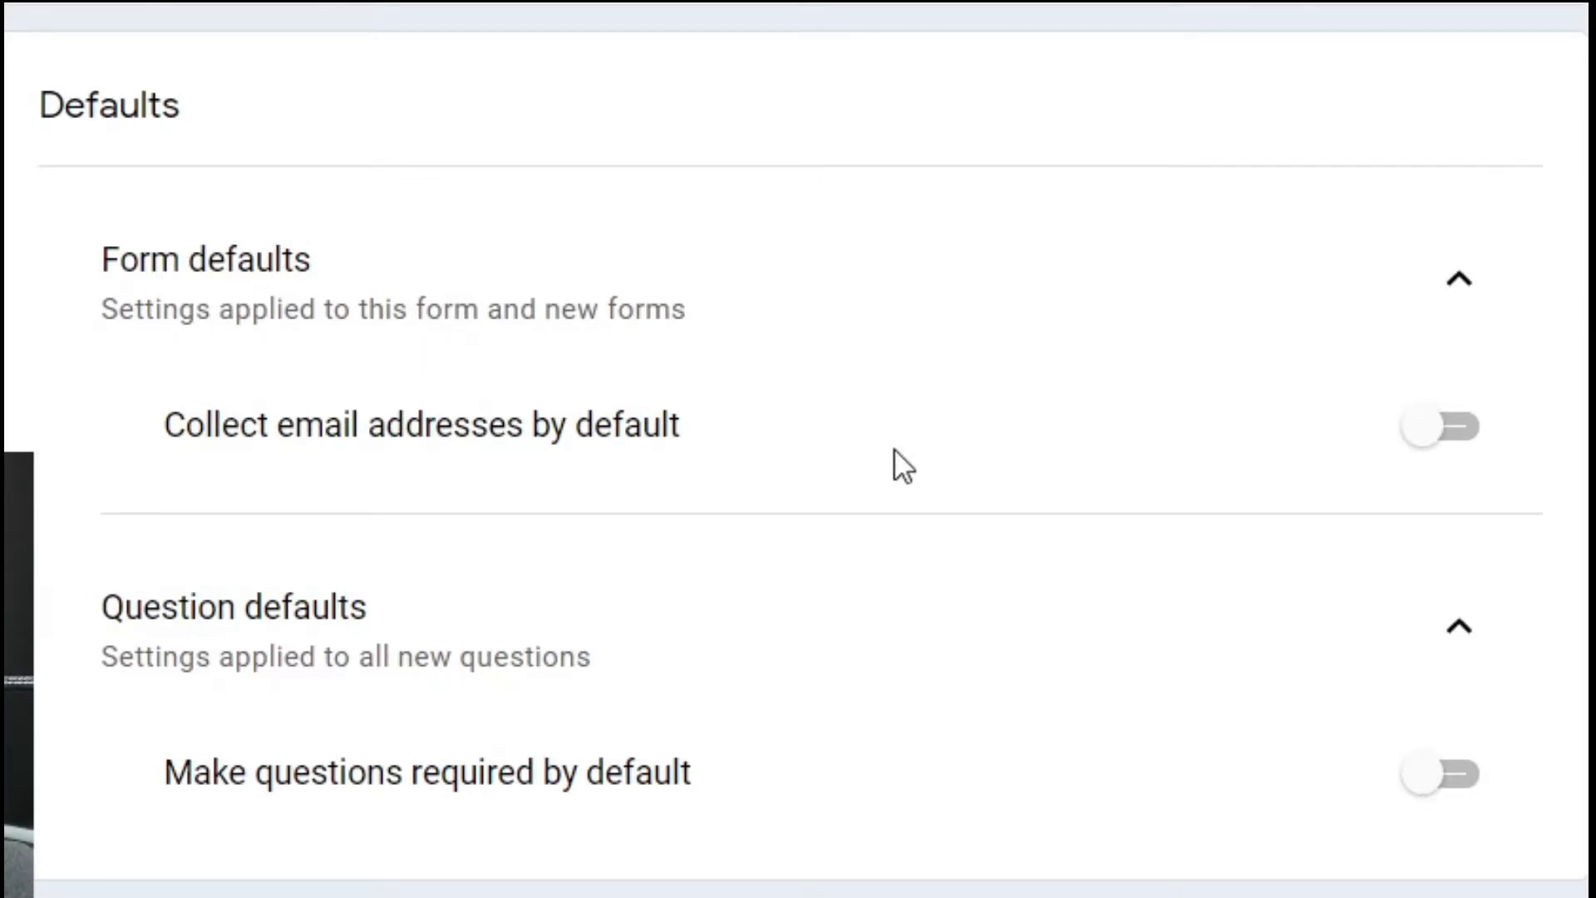
Under Defaults, turn on Collect email addresses and Make questions required.
click(1462, 438)
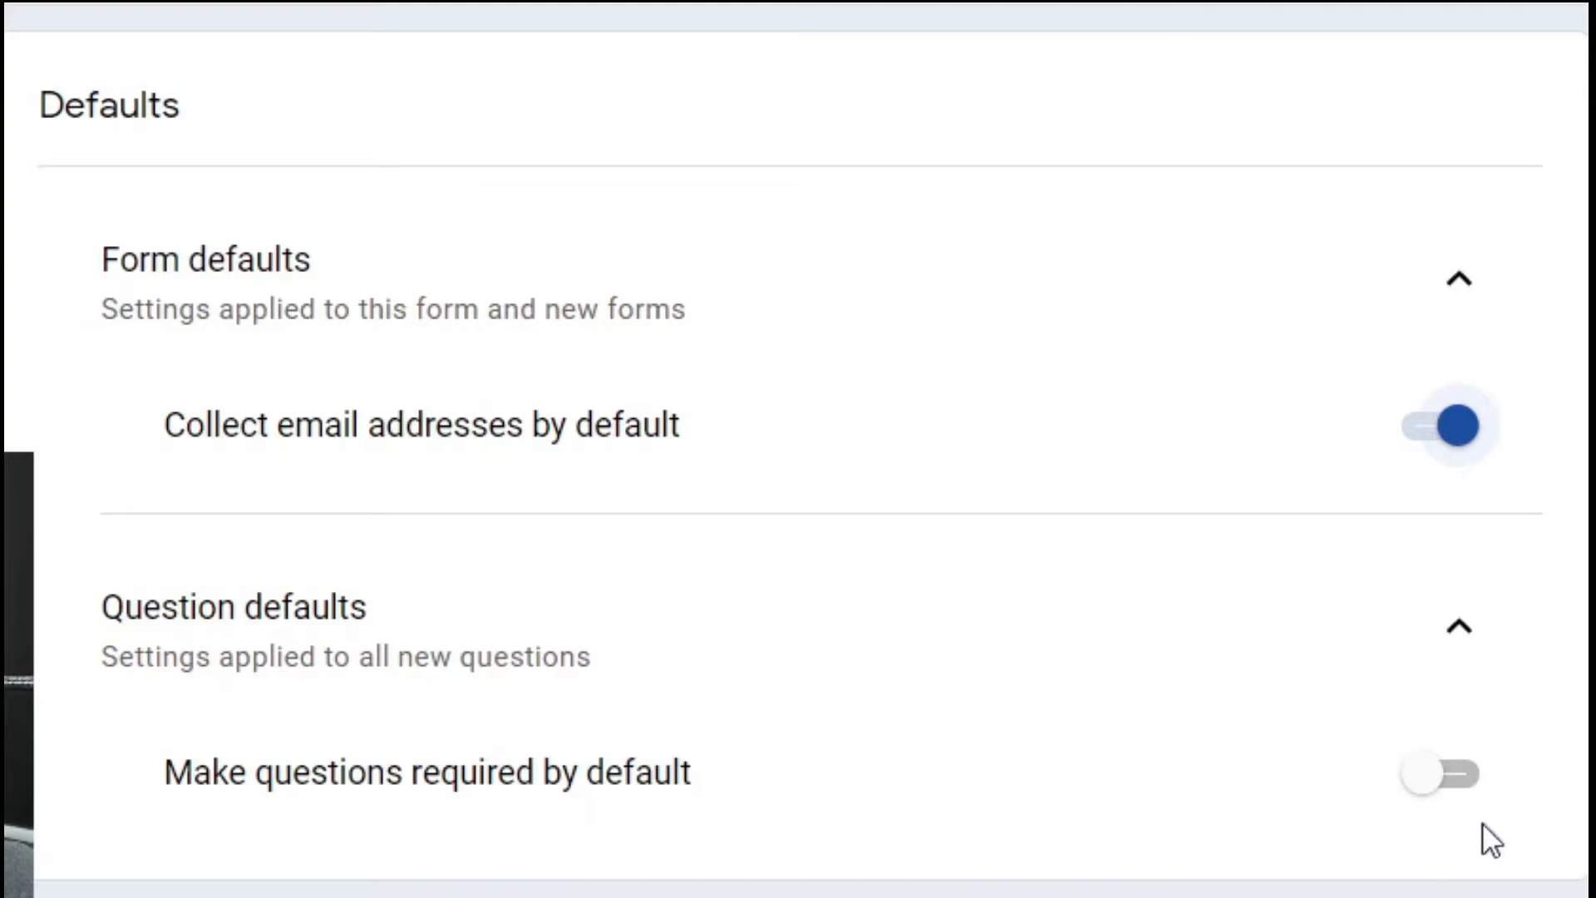
click(1464, 786)
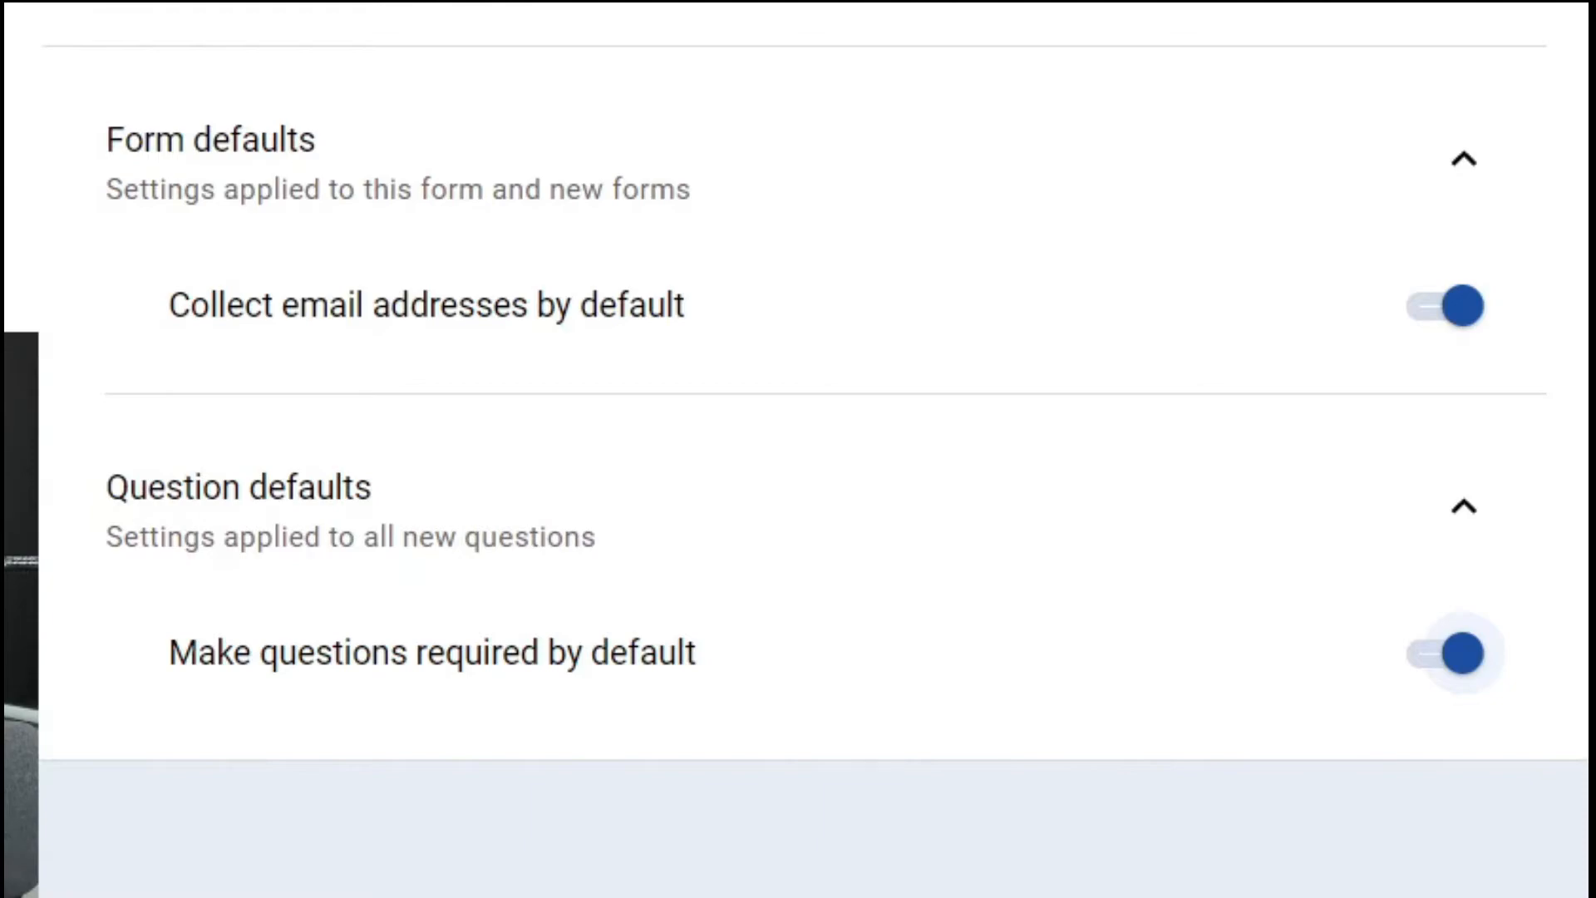
scroll(798, 449, up, 15)
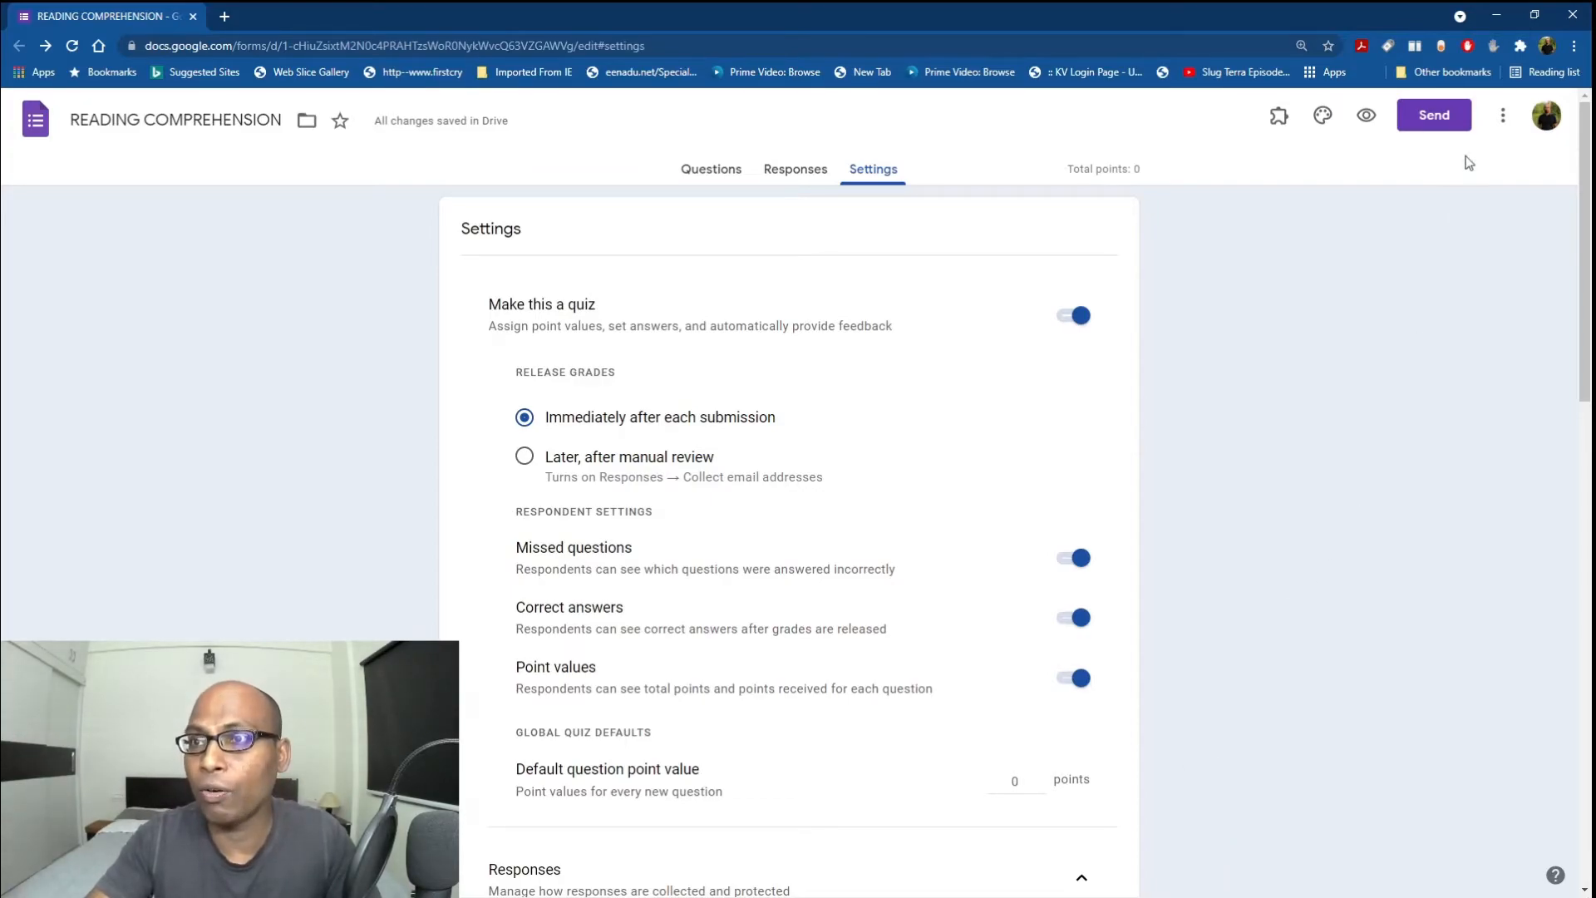
Restore the browser down, visit Questions and Responses, then review the quiz settings again.
click(1533, 15)
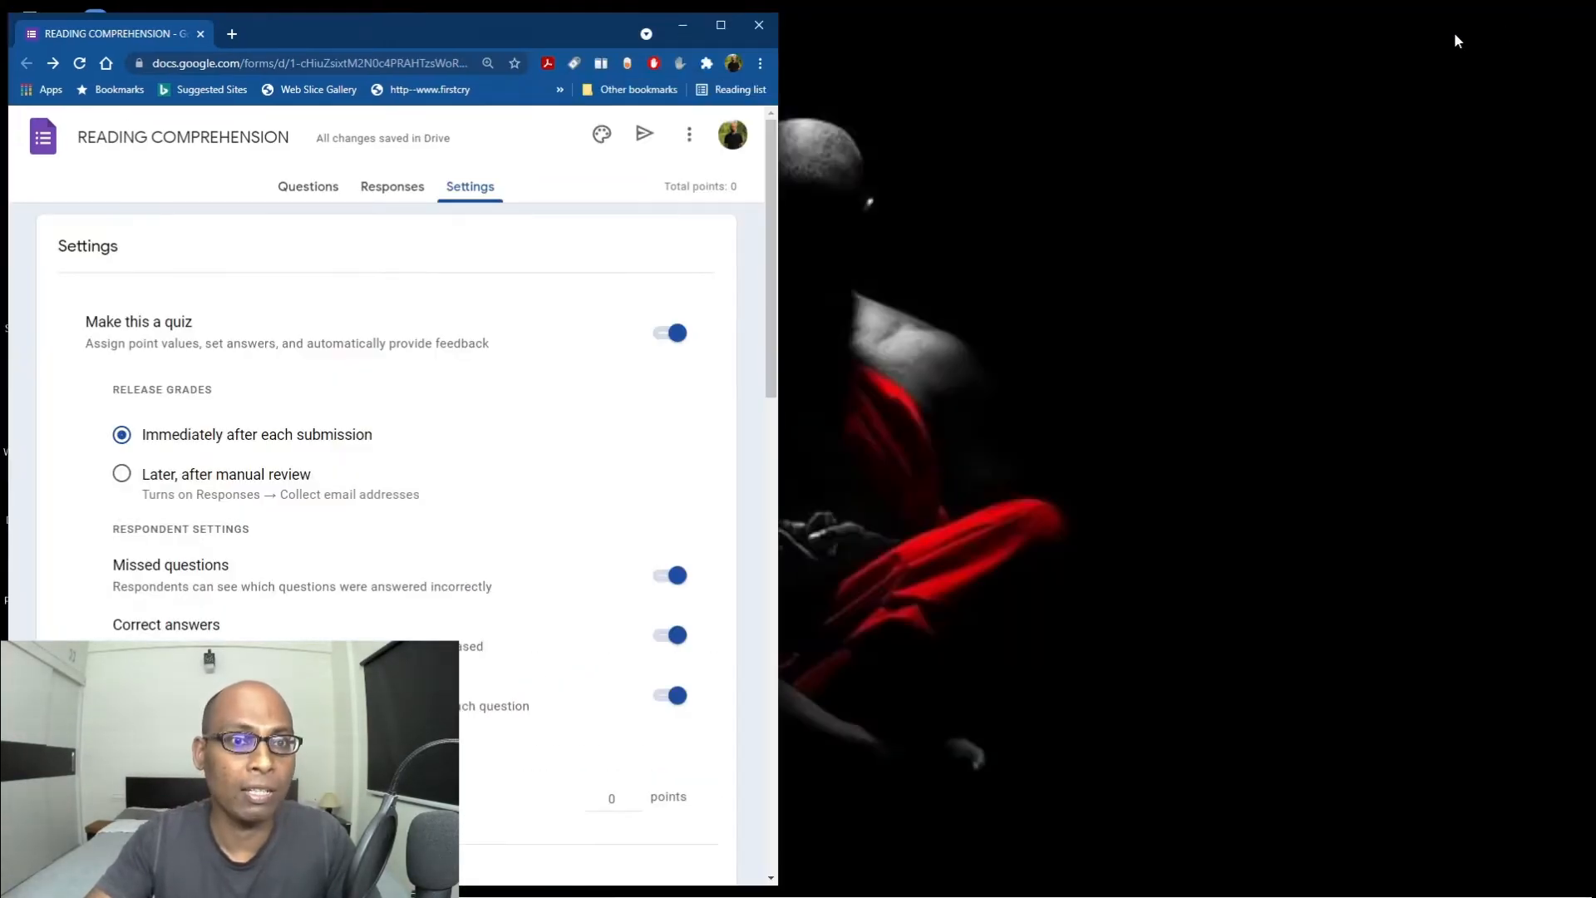
click(292, 193)
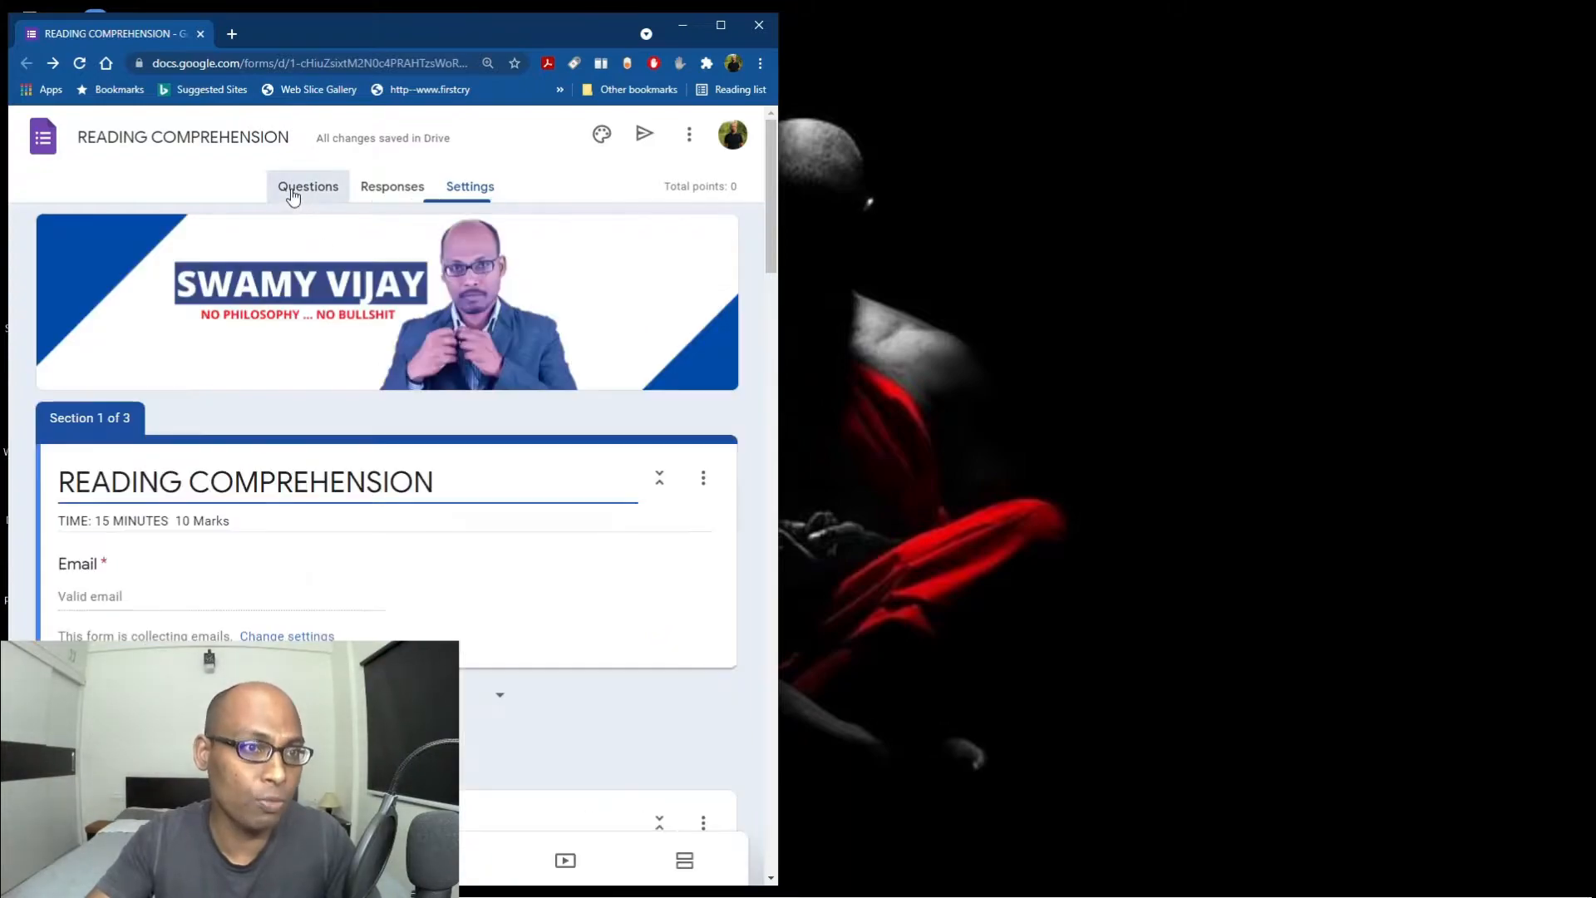
click(396, 192)
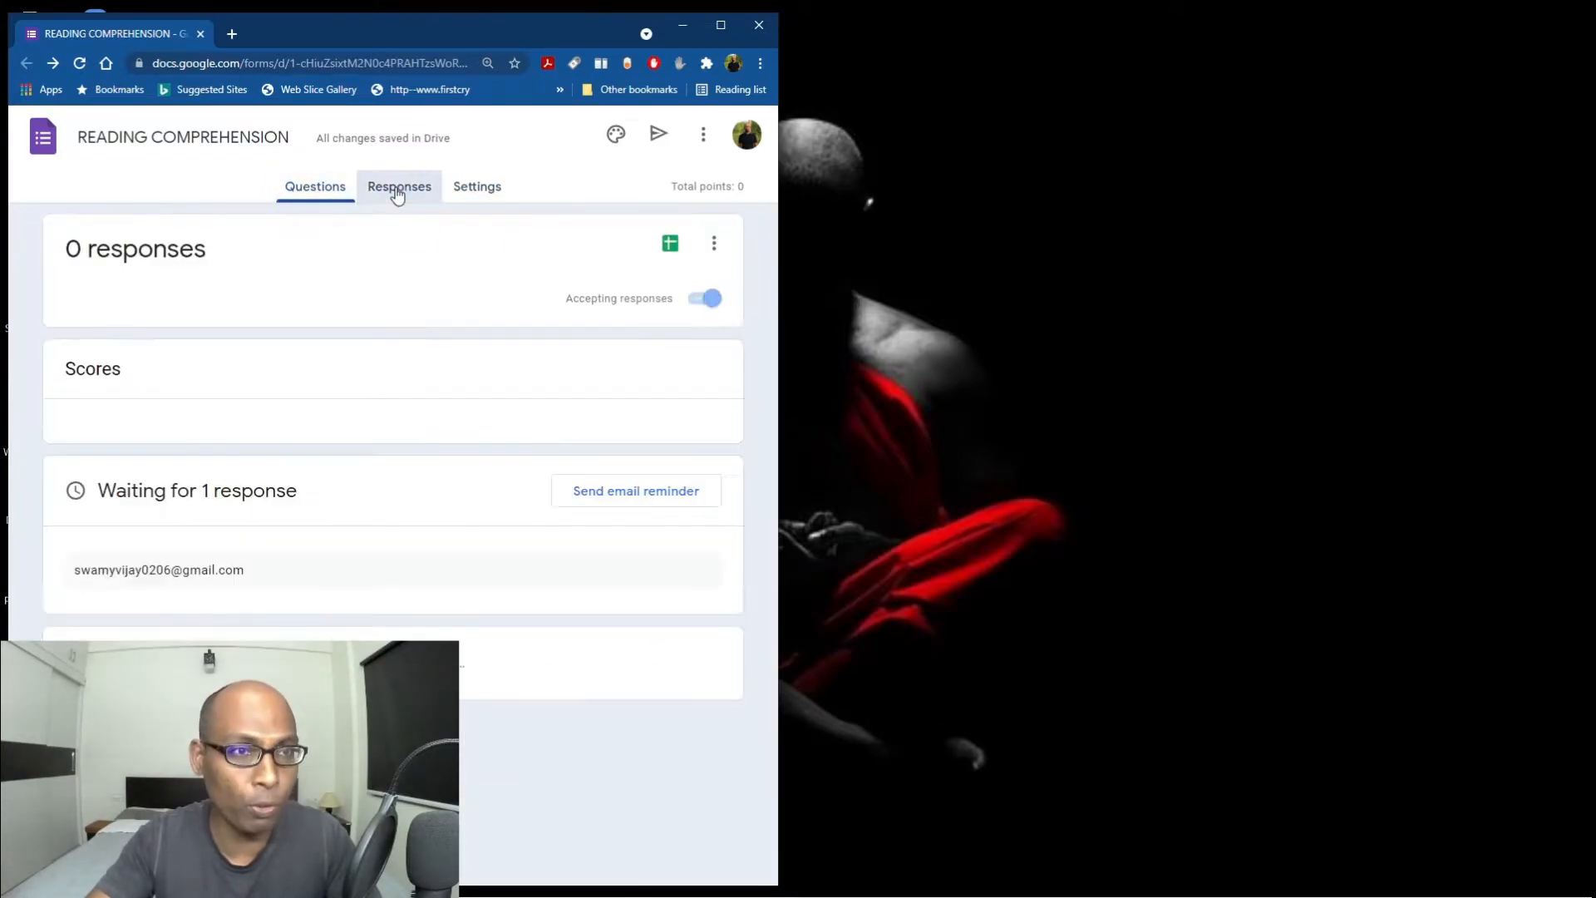
click(468, 190)
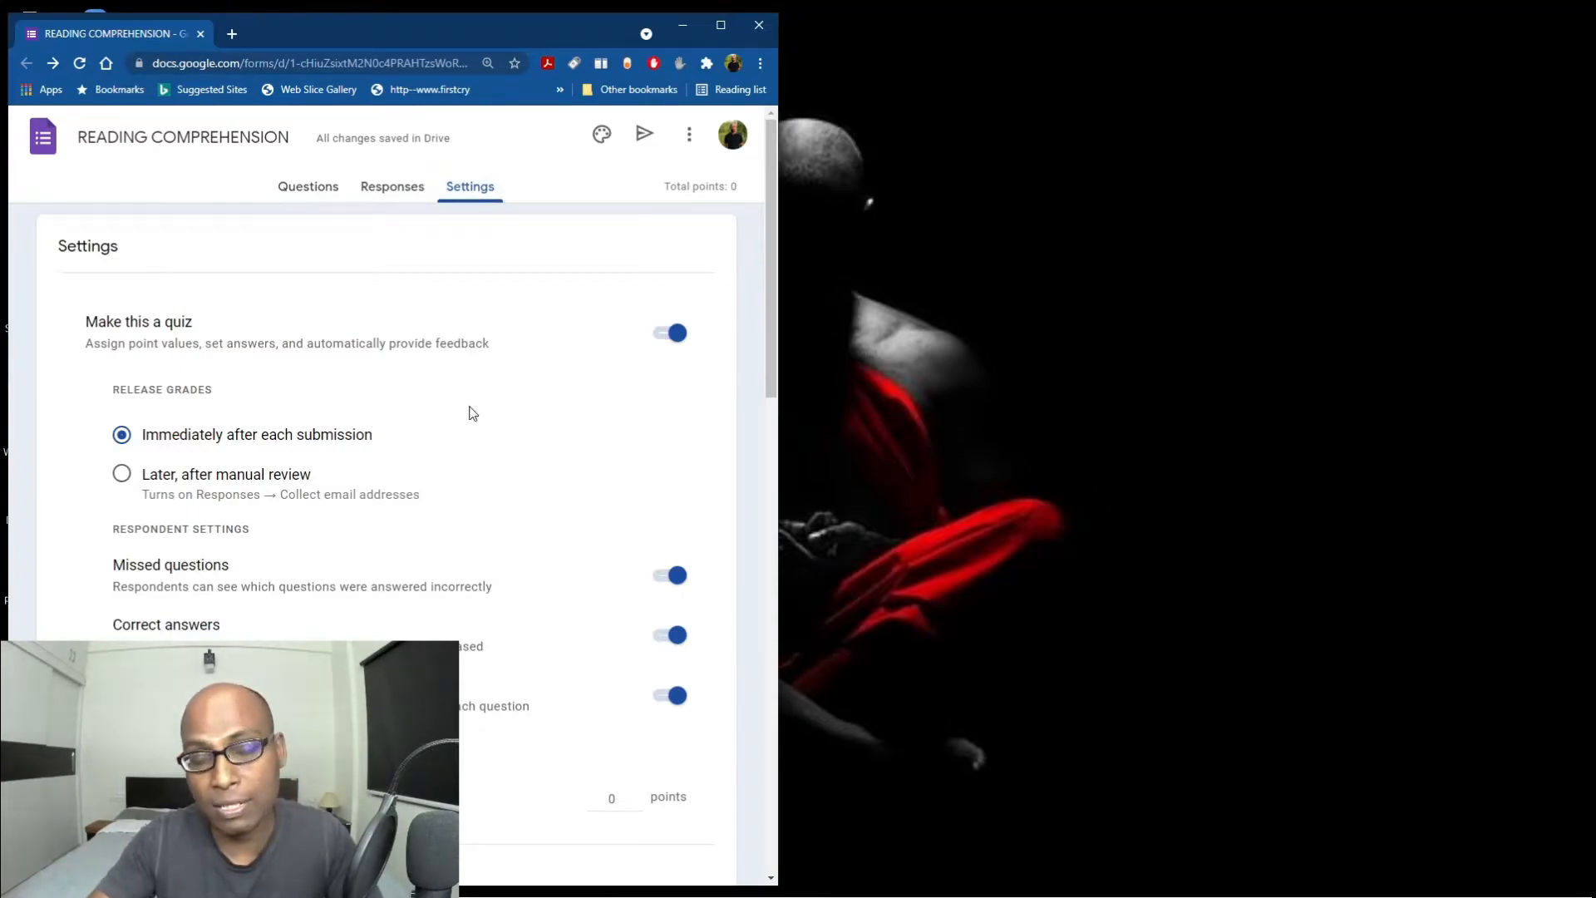
mouse_move(865, 896)
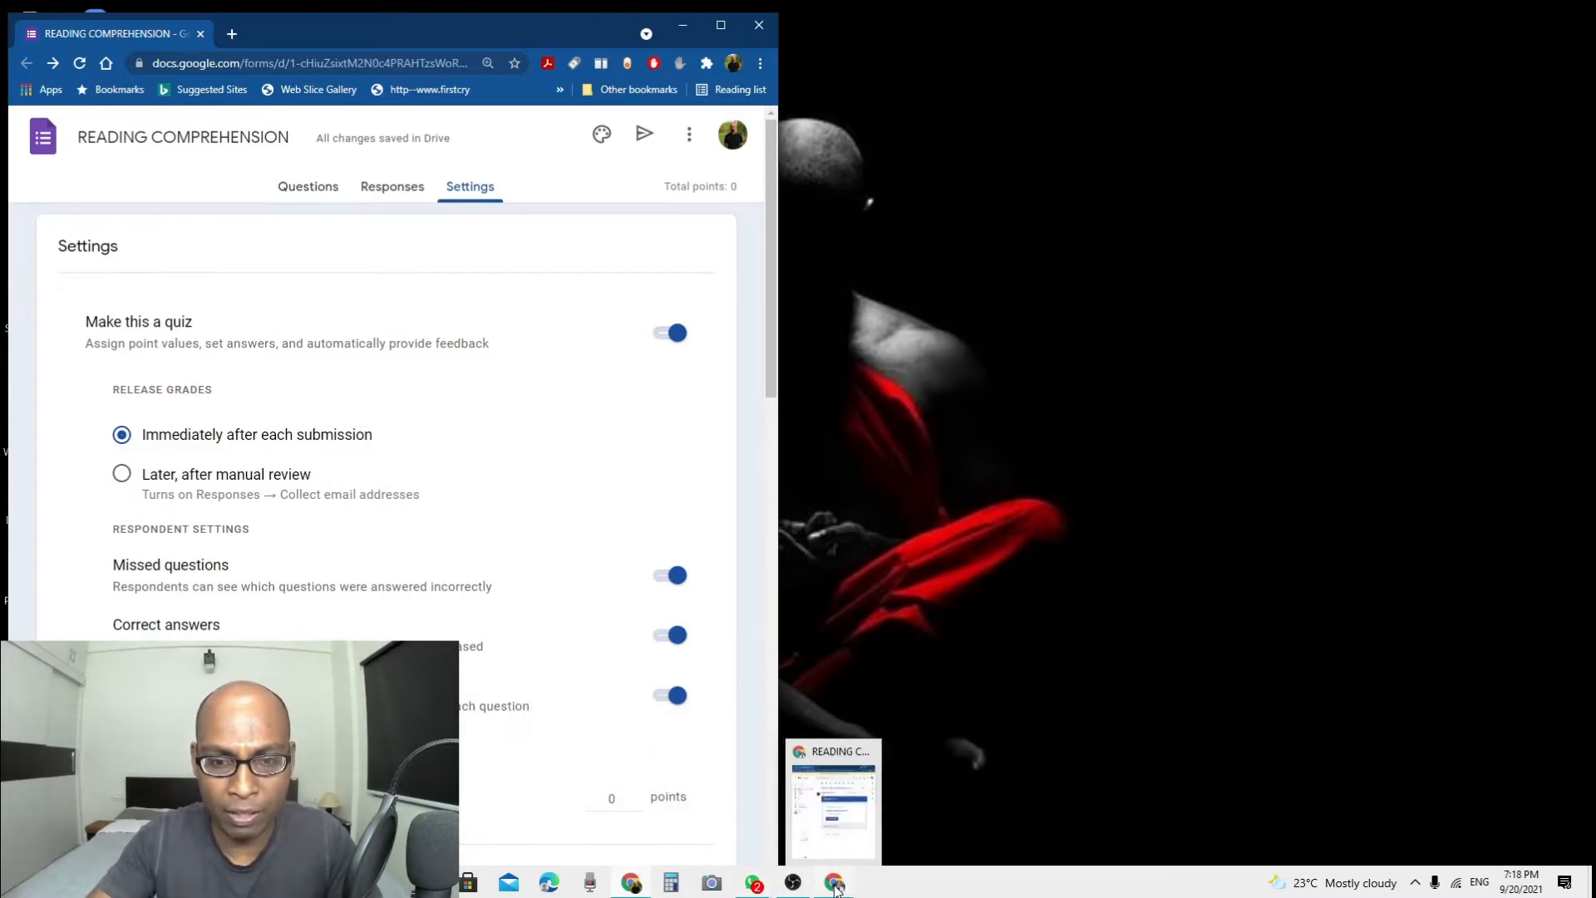
Bring Gmail forward and launch the READING COMPREHENSION quiz from its invitation email.
click(836, 886)
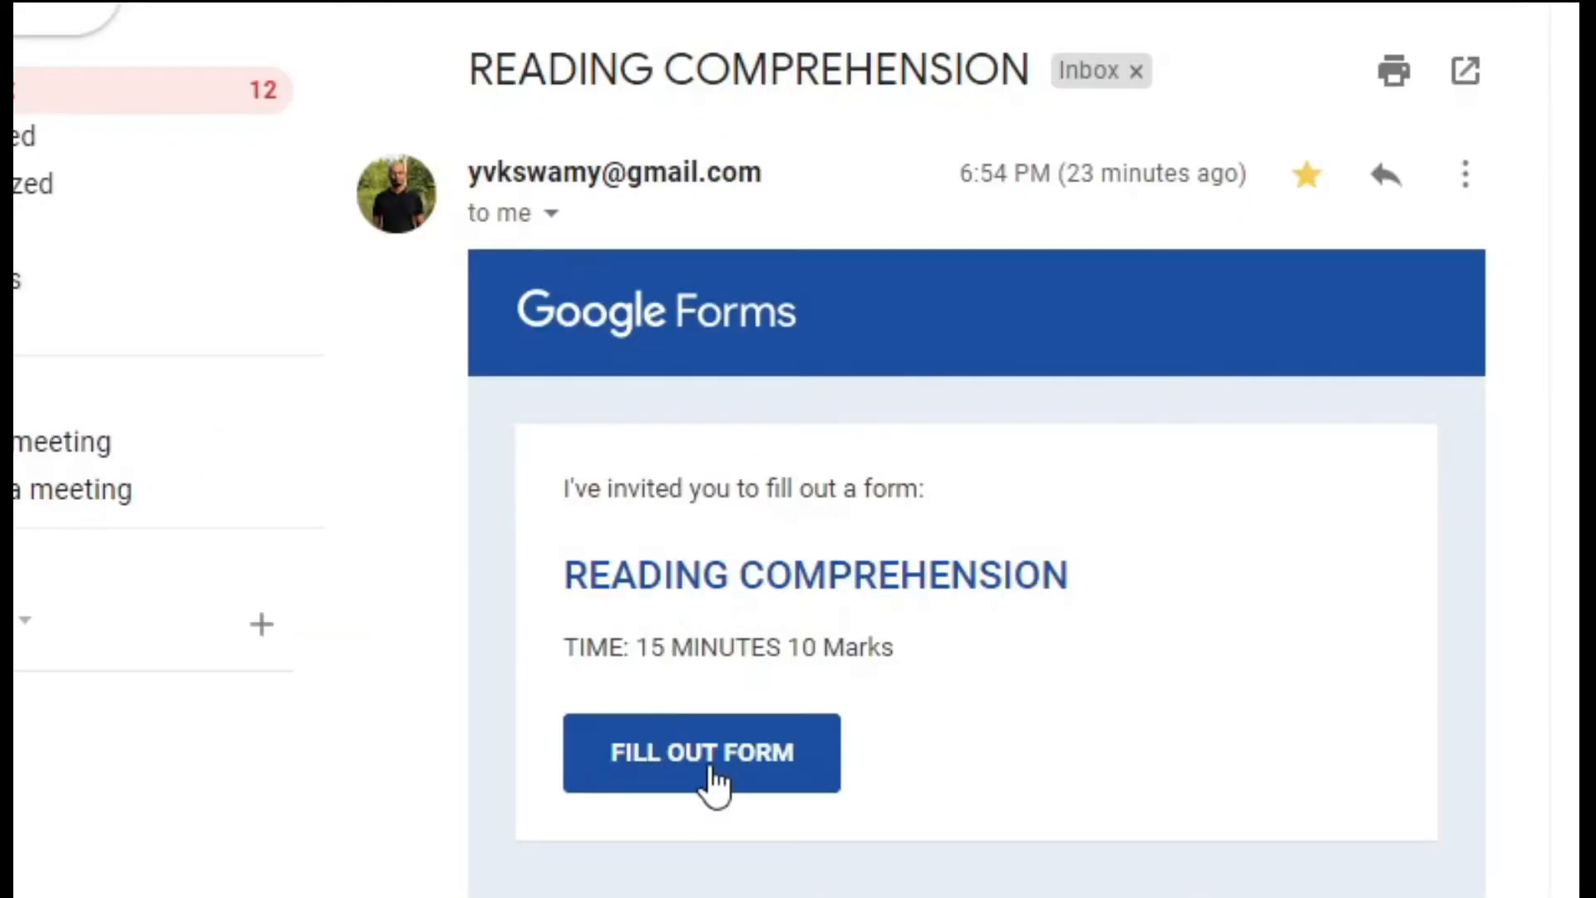
click(710, 769)
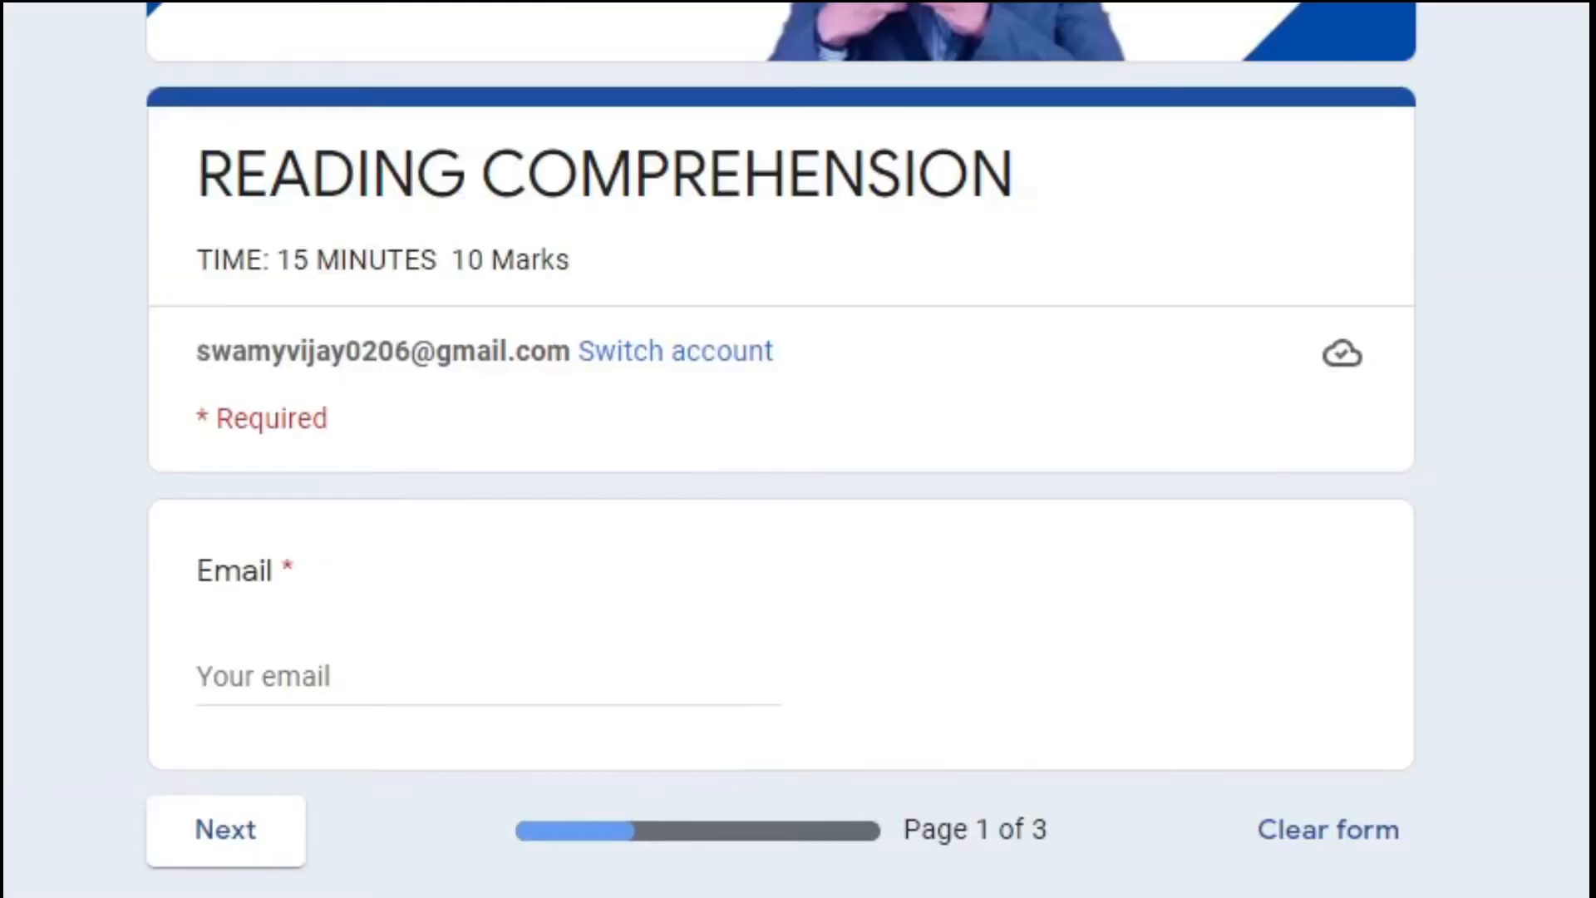
Enter the respondent's e-mail address on page 1 and go to the next page.
click(408, 681)
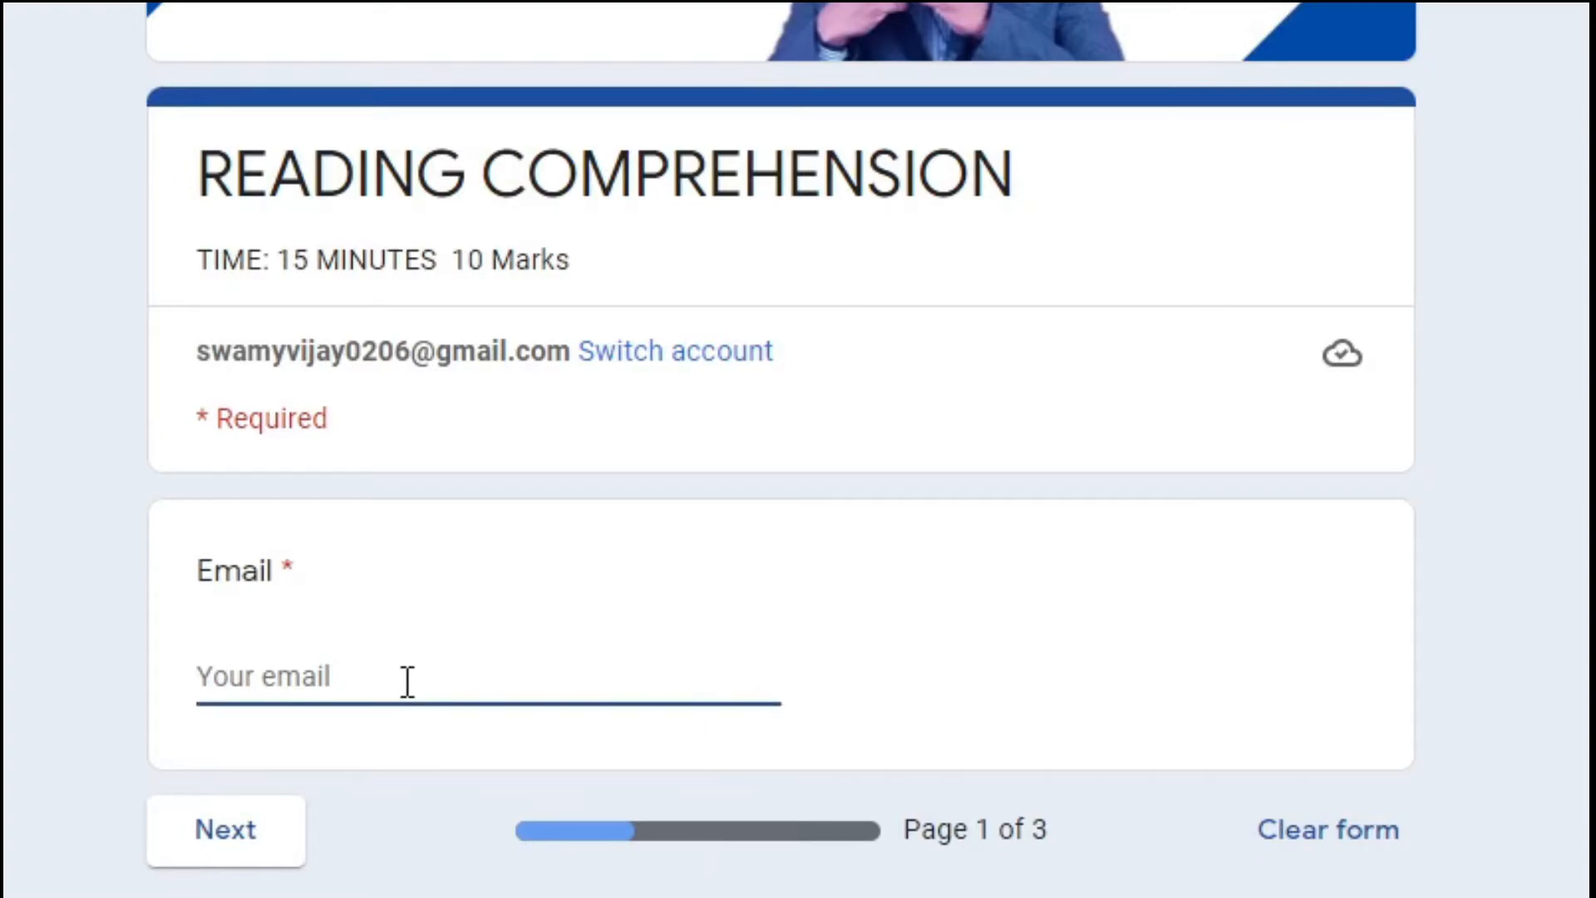
text(yv)
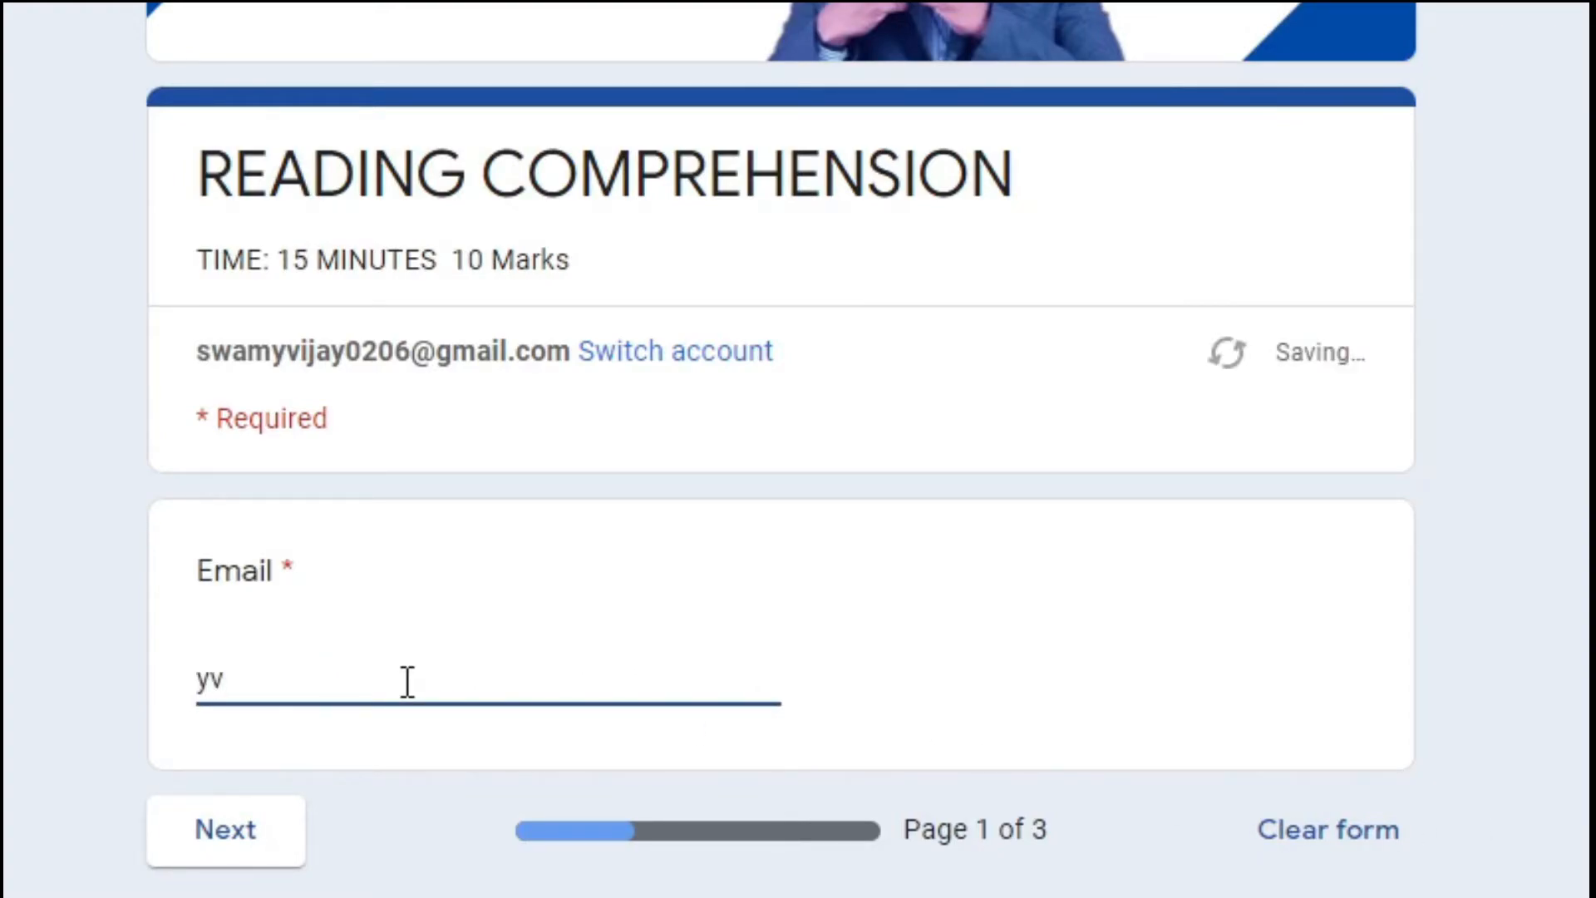
text(k)
key(BackSpace)
key(BackSpace)
key(BackSpace)
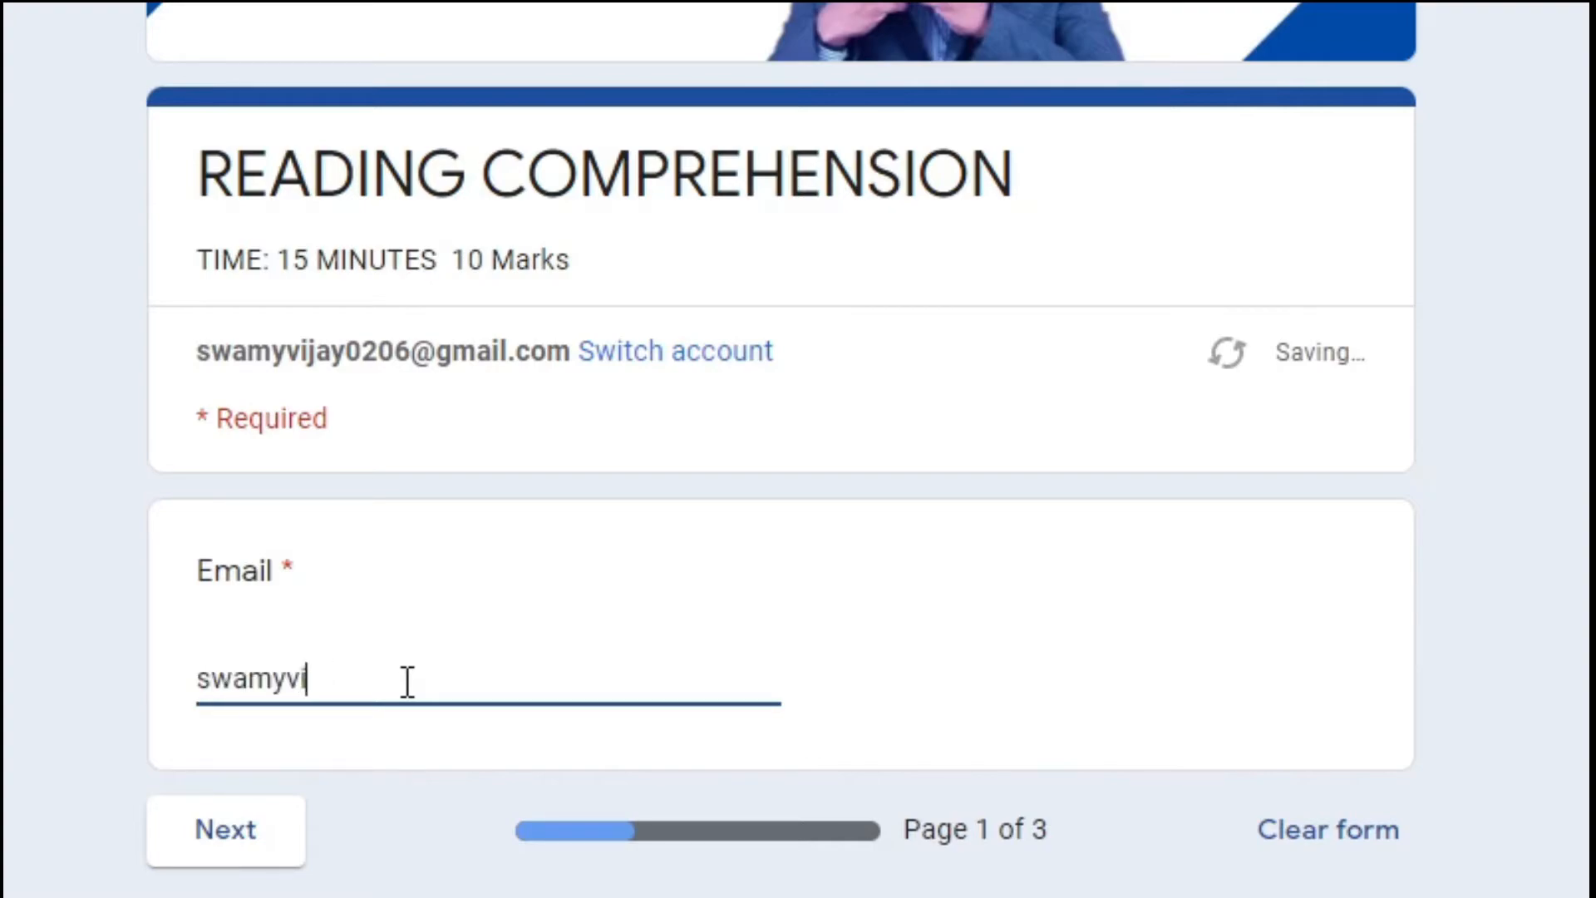
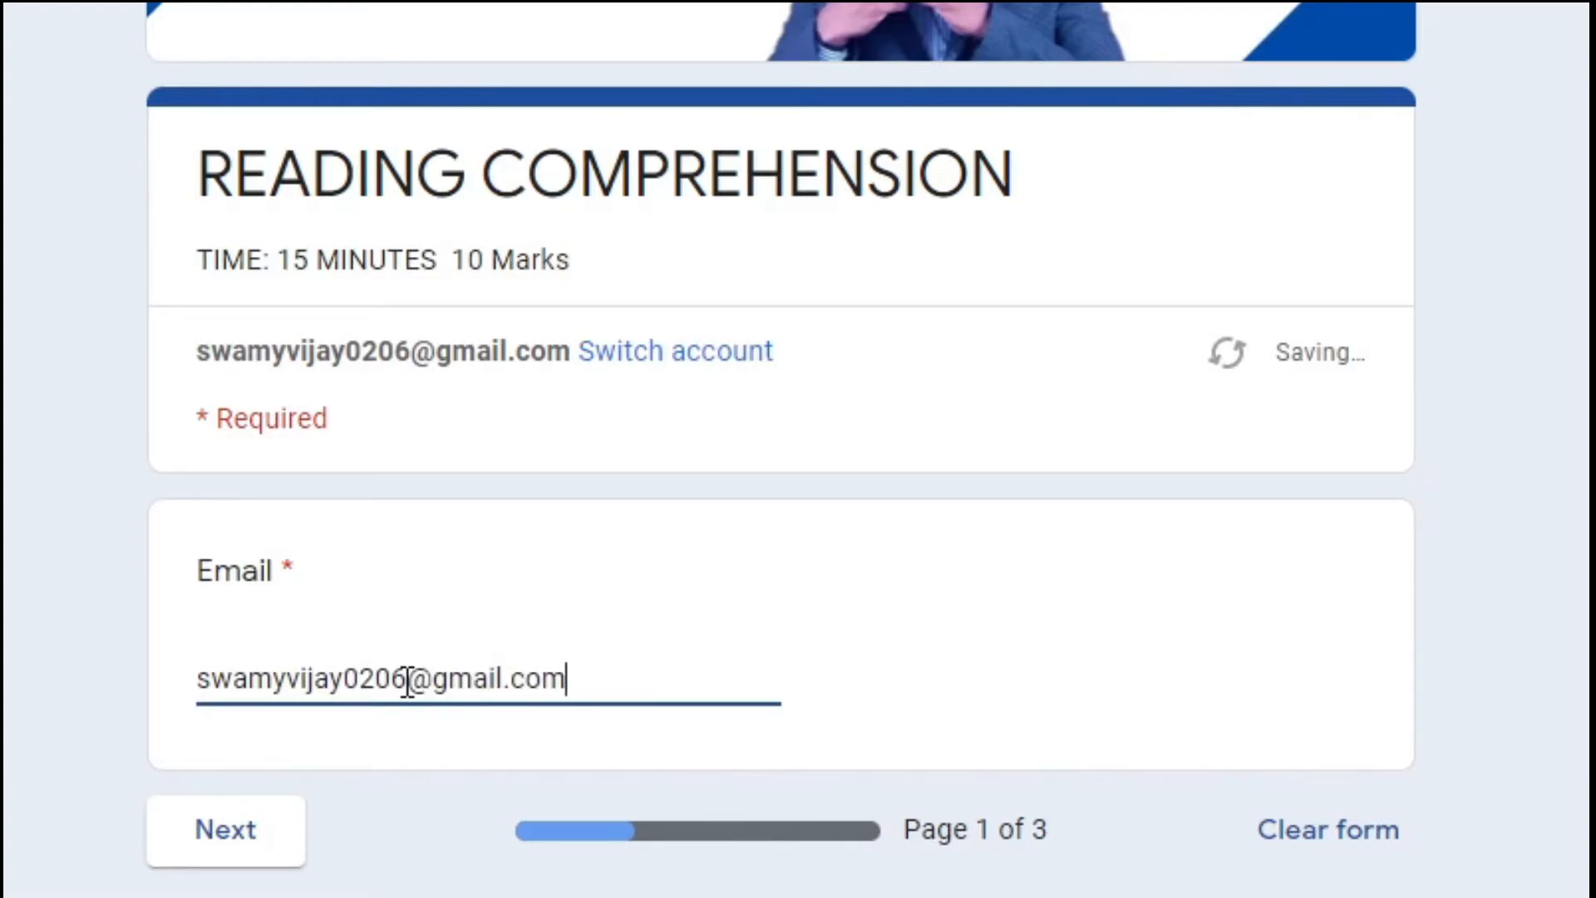
click(241, 833)
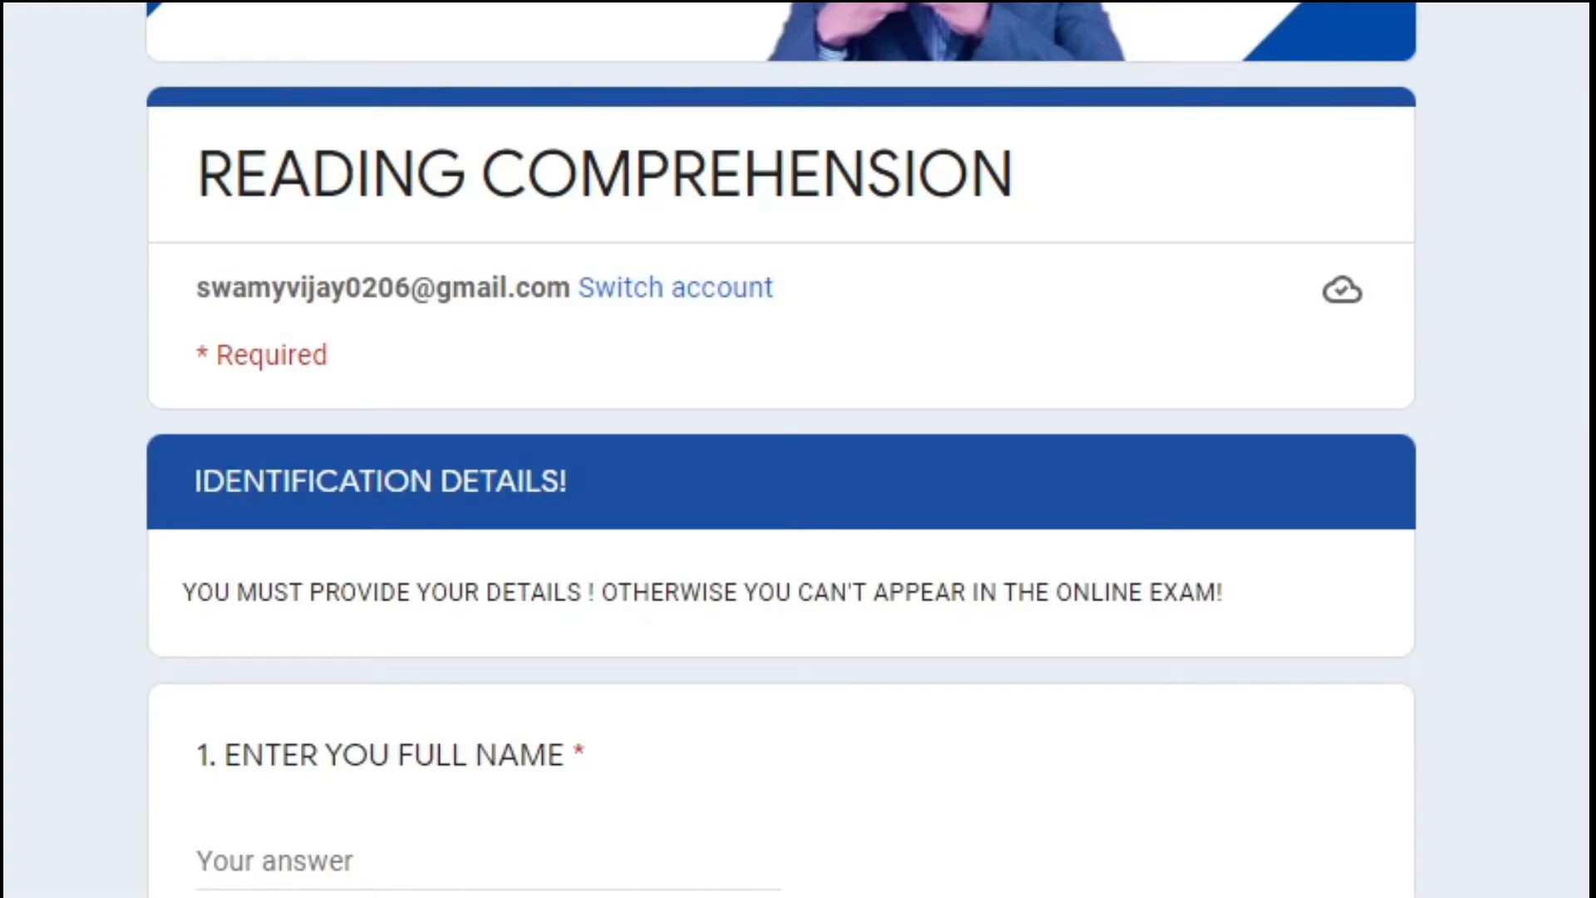
Fill in the respondent's full name and school name, then advance to the reading passage.
scroll(532, 502, down, 5)
click(384, 409)
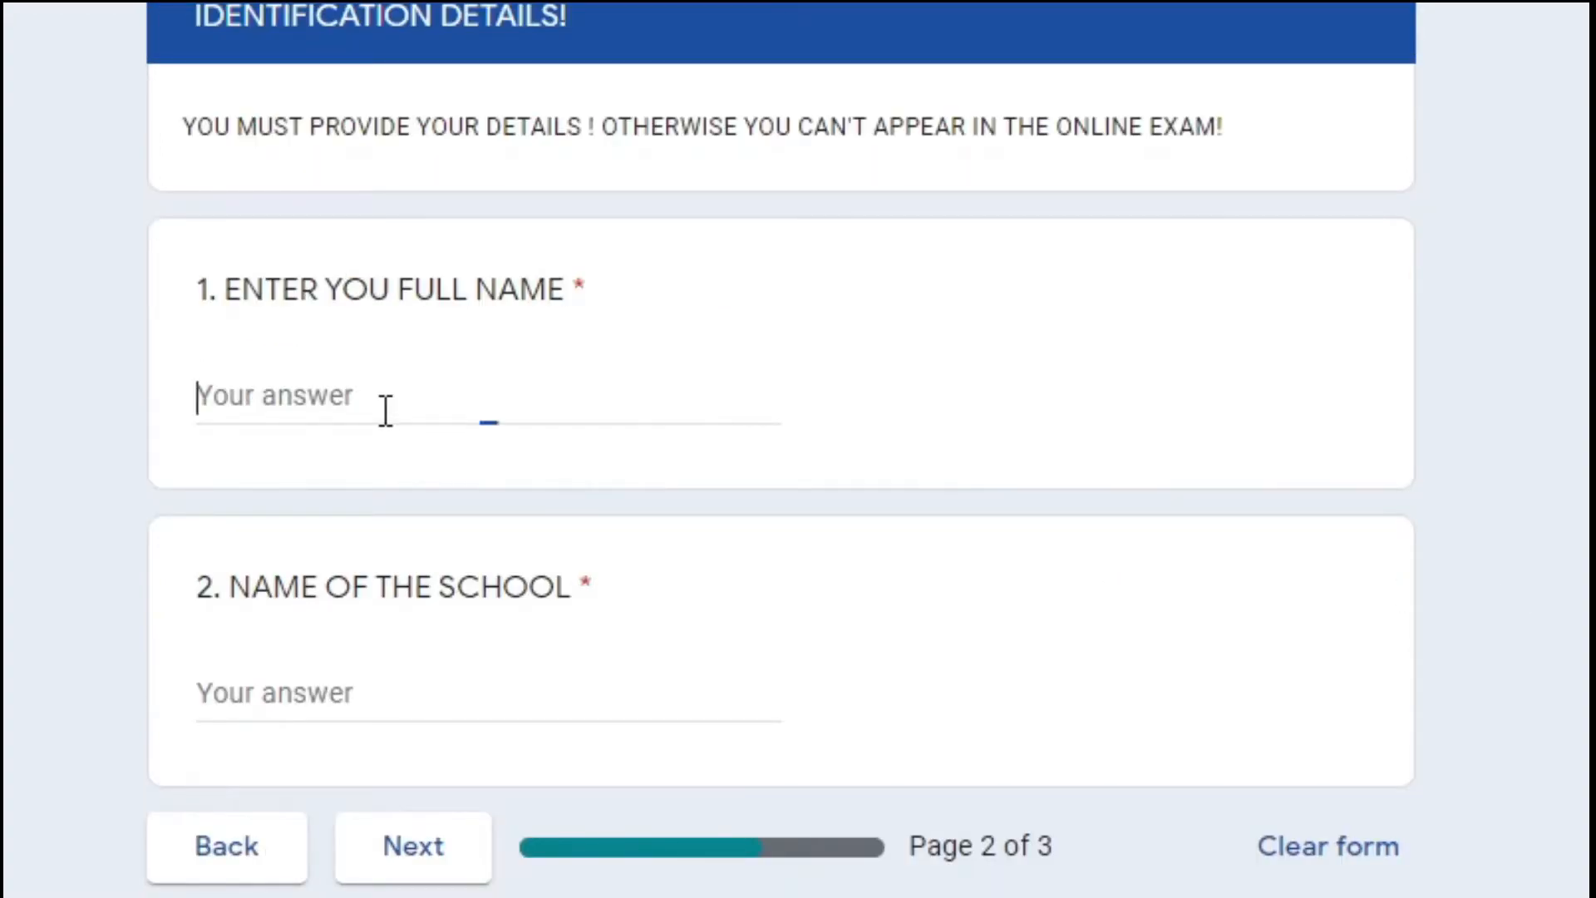
text(swamy)
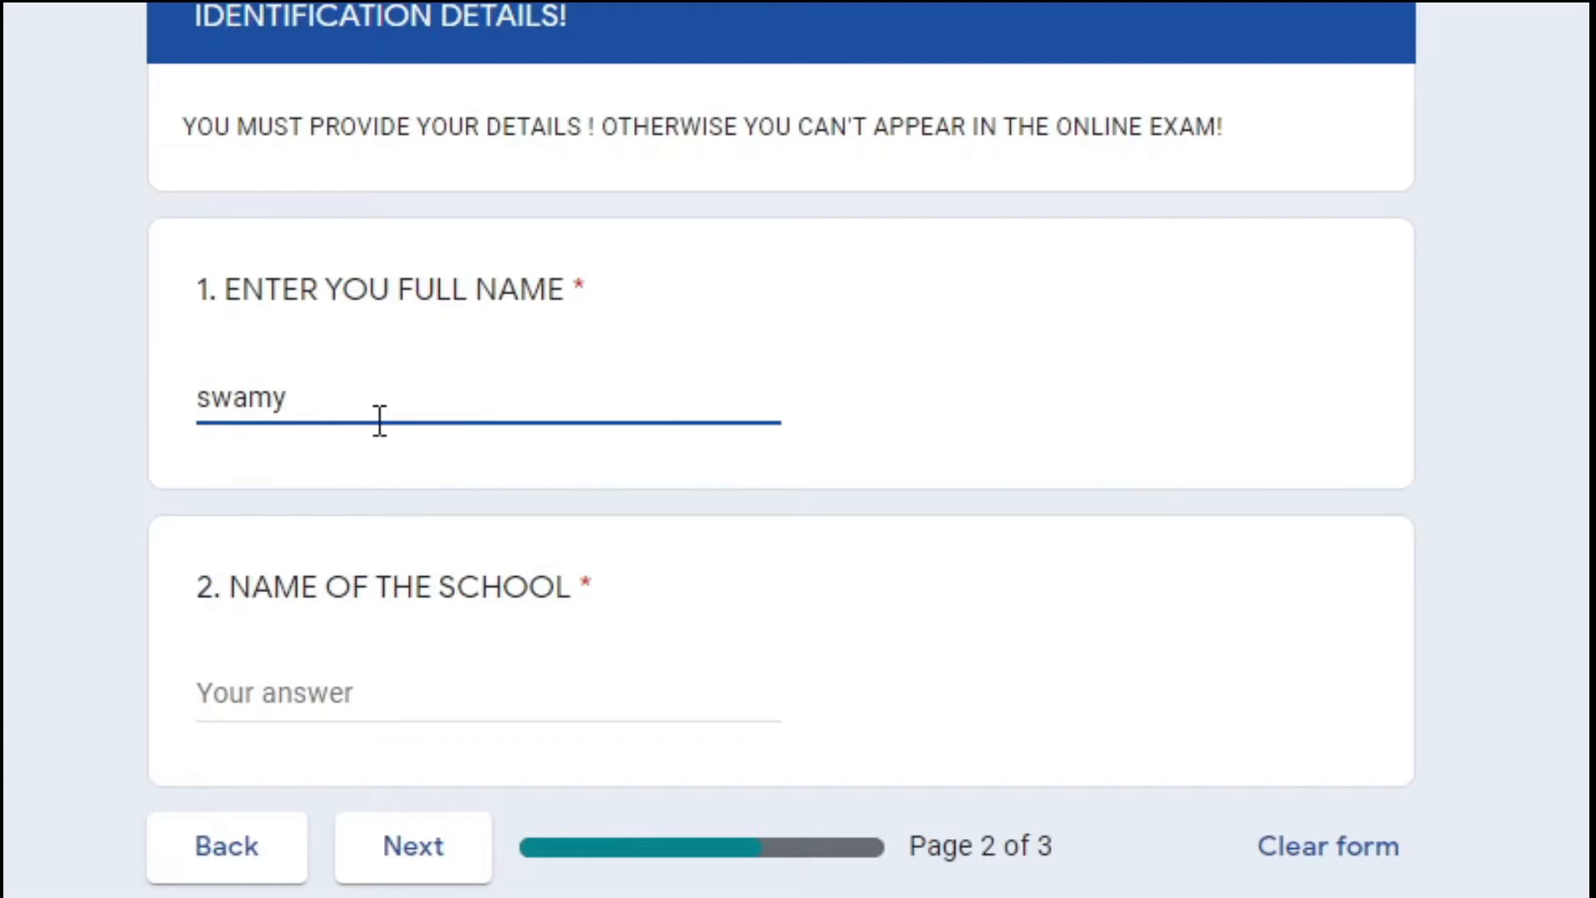
click(318, 705)
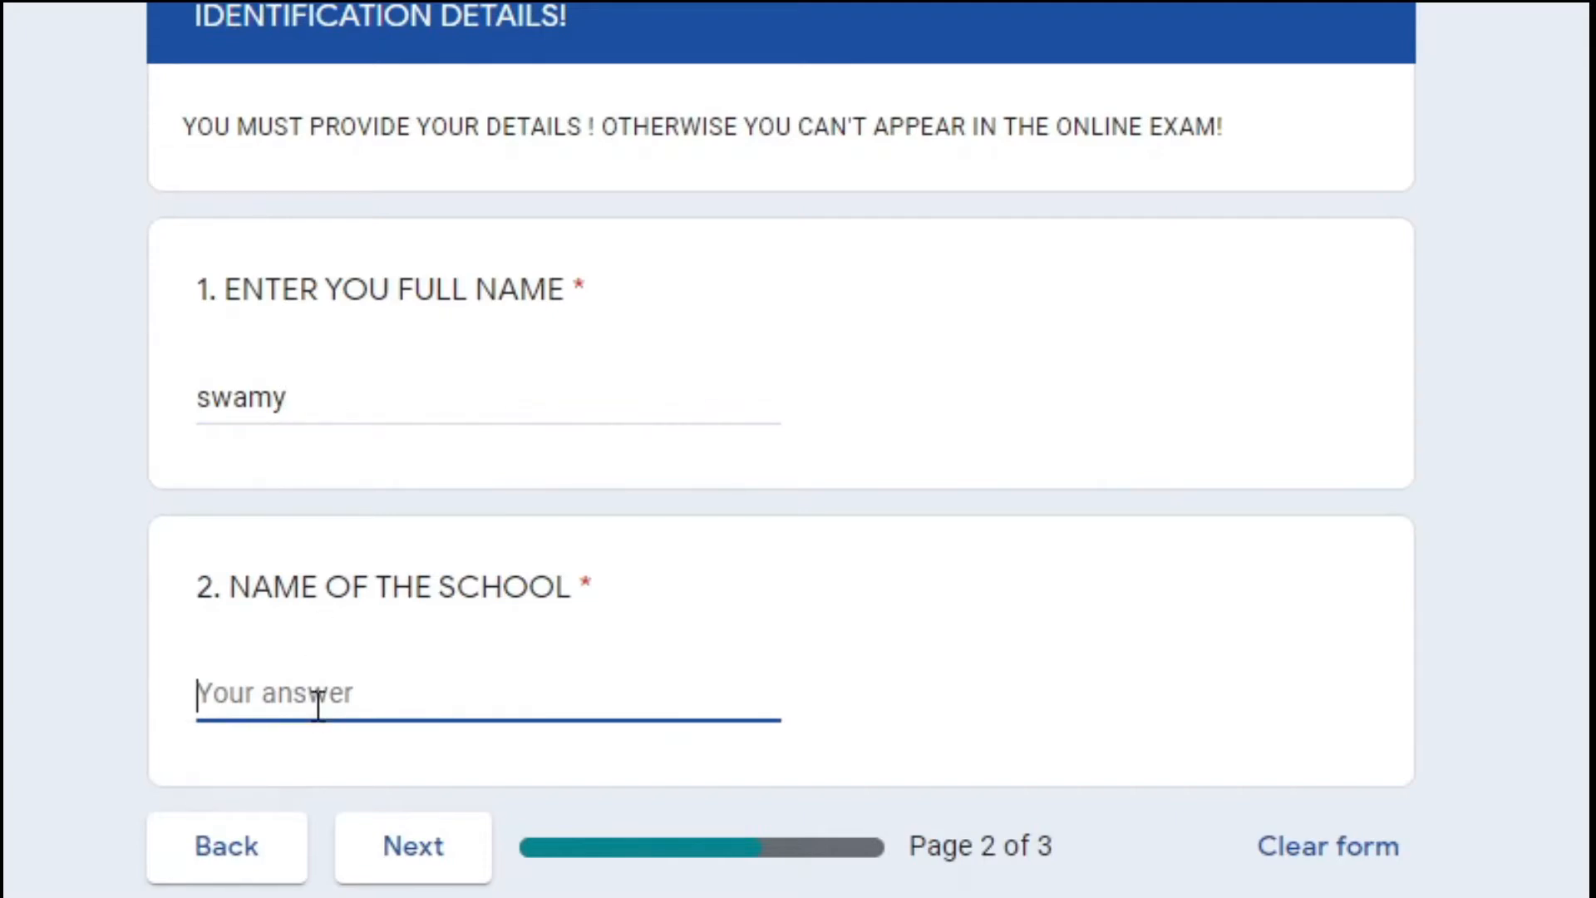
text(kv hebbal)
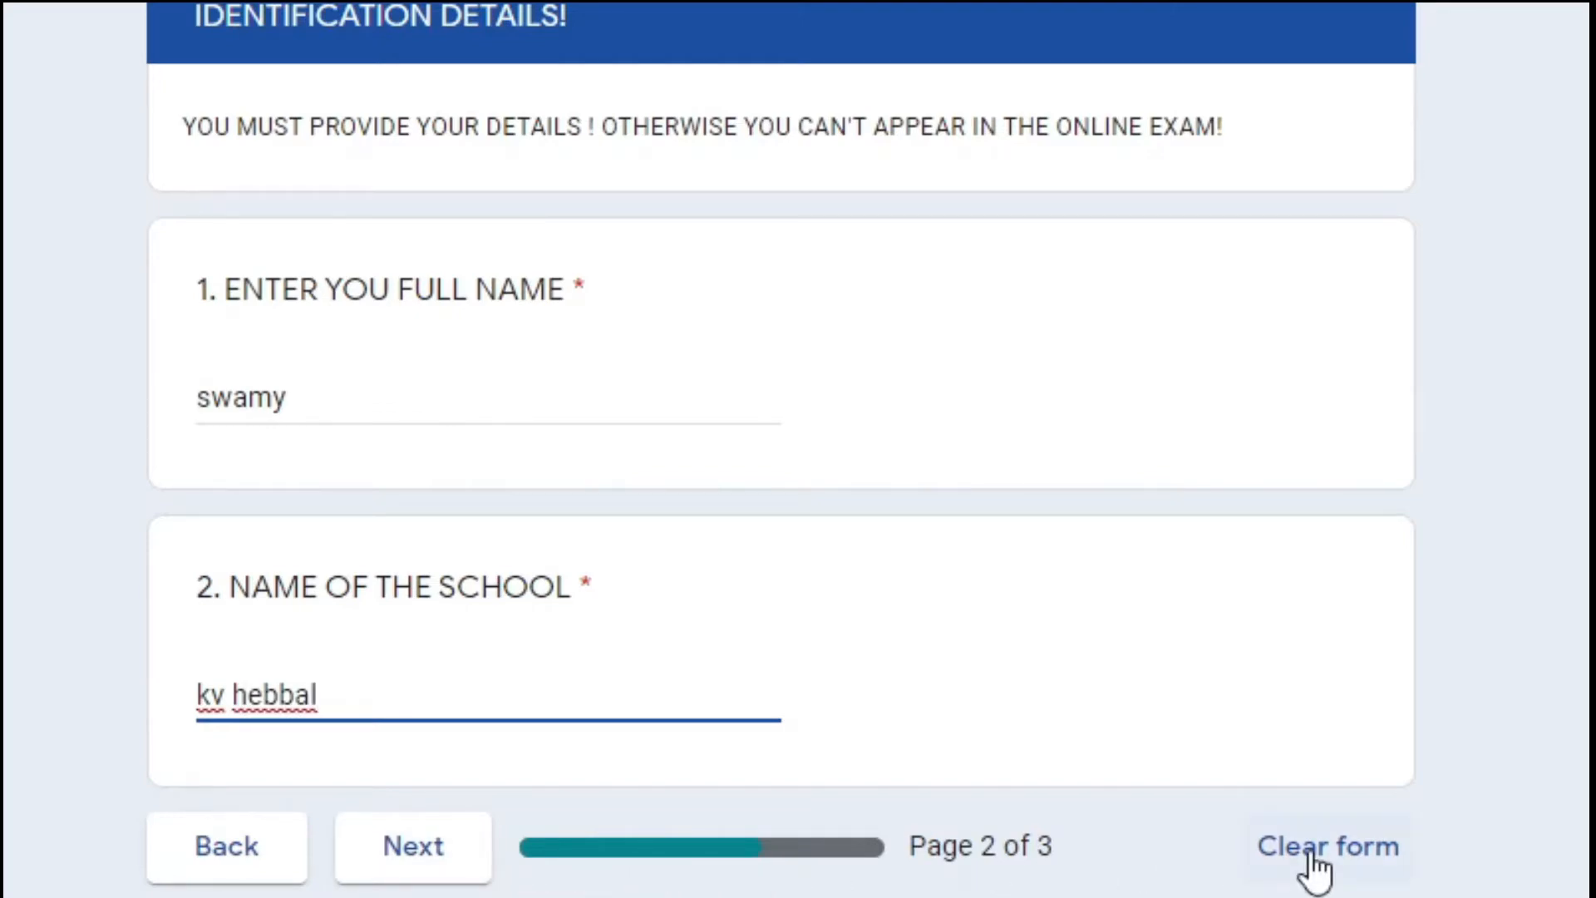
click(416, 873)
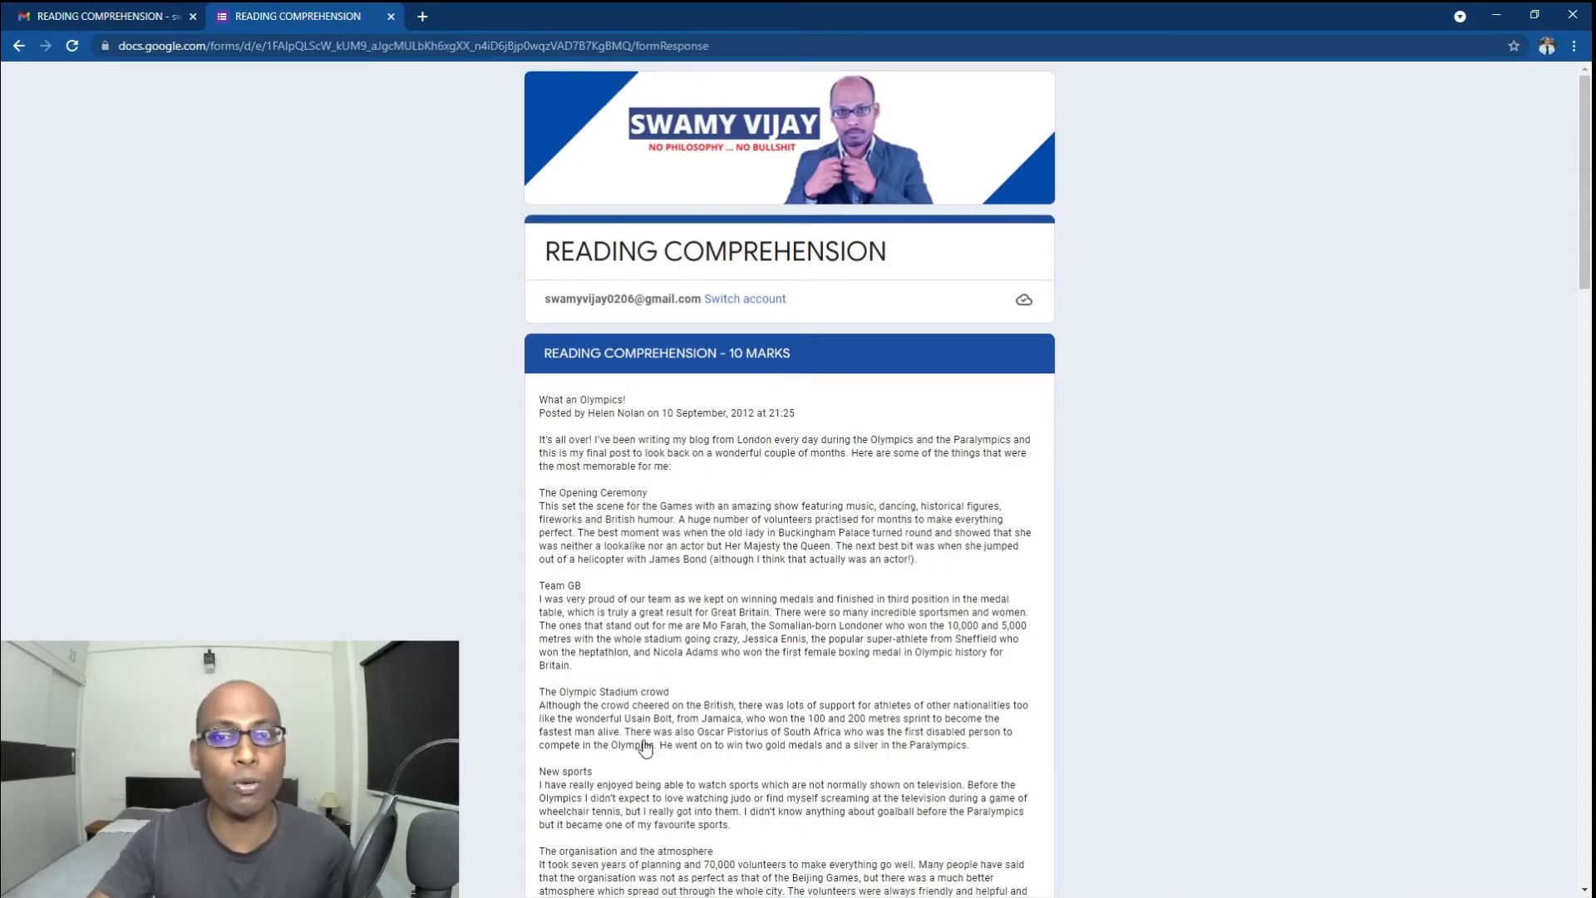
scroll(419, 885, down, 2)
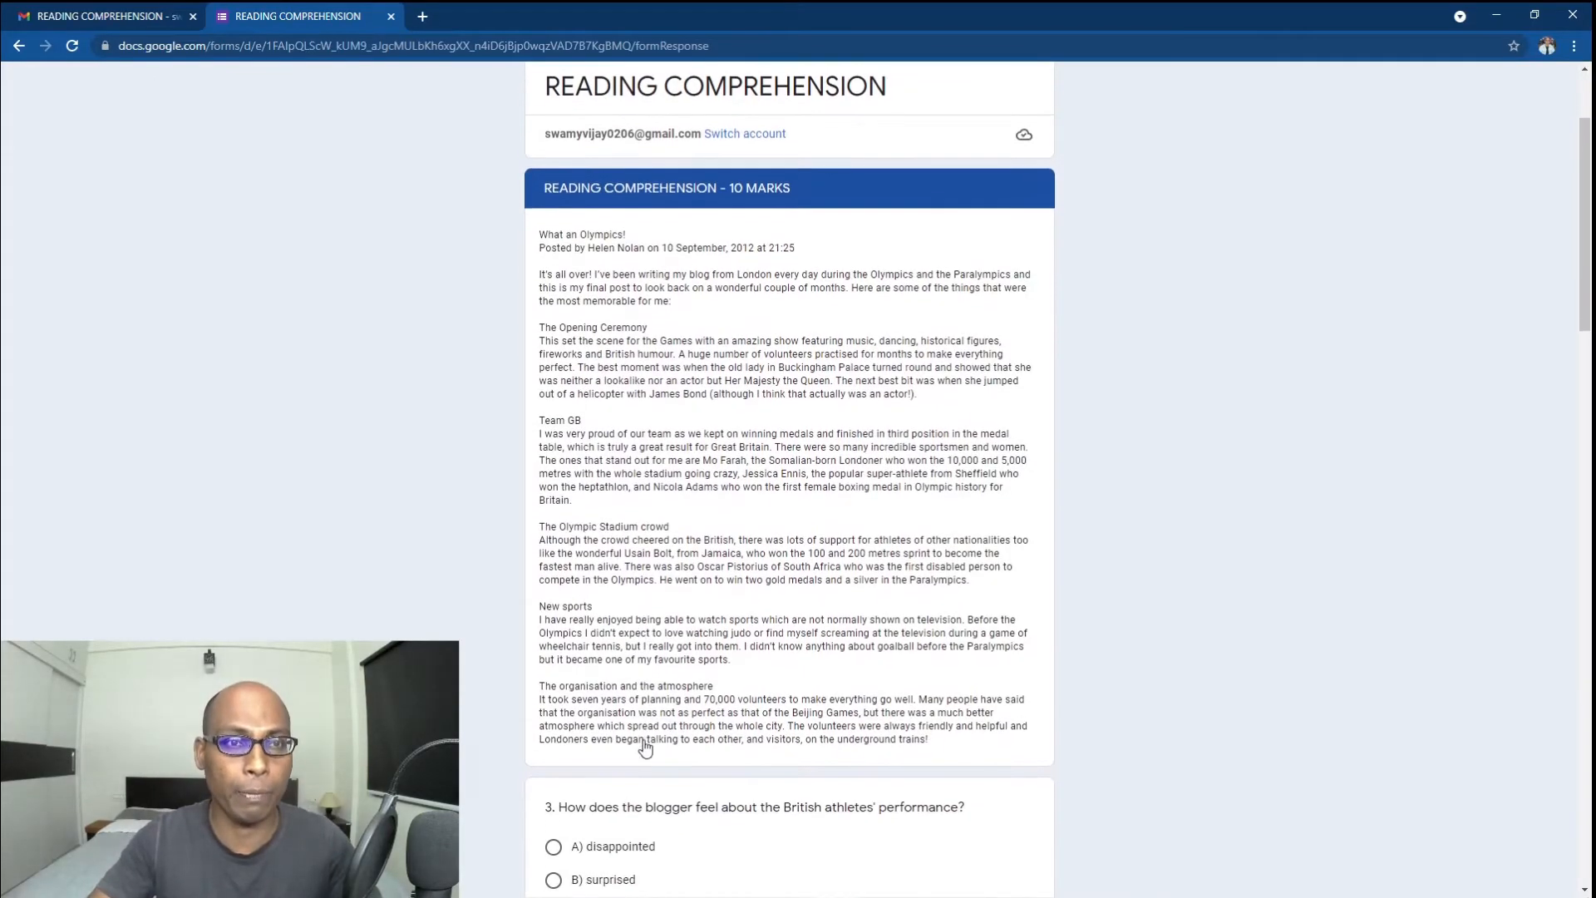
scroll(645, 748, down, 1)
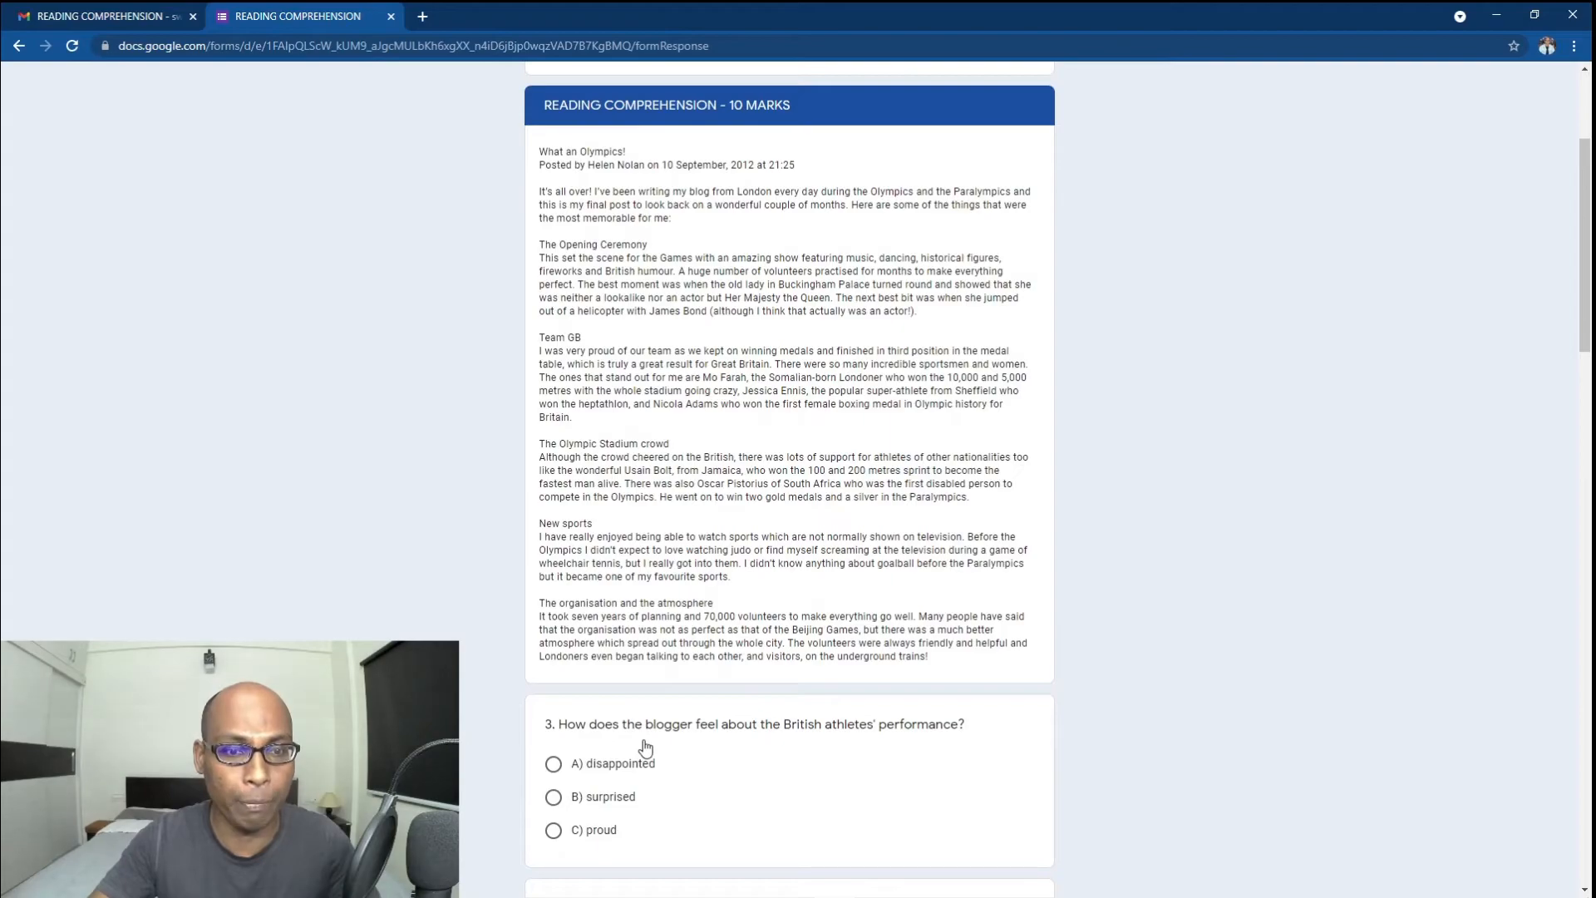
scroll(646, 748, down, 2)
scroll(646, 748, down, 4)
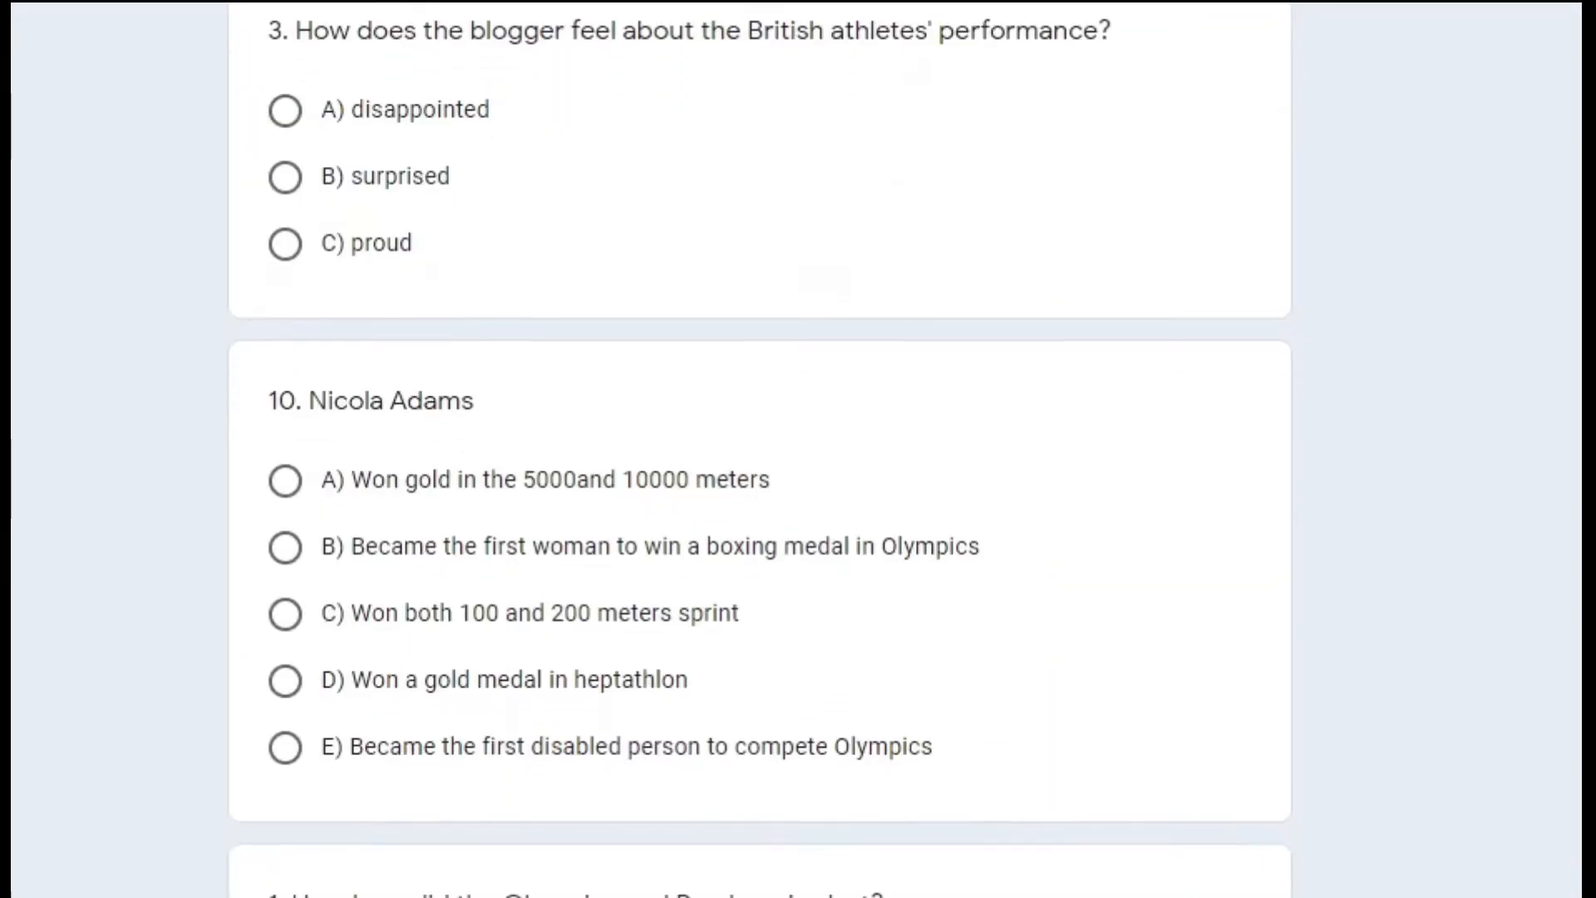
scroll(646, 748, down, 8)
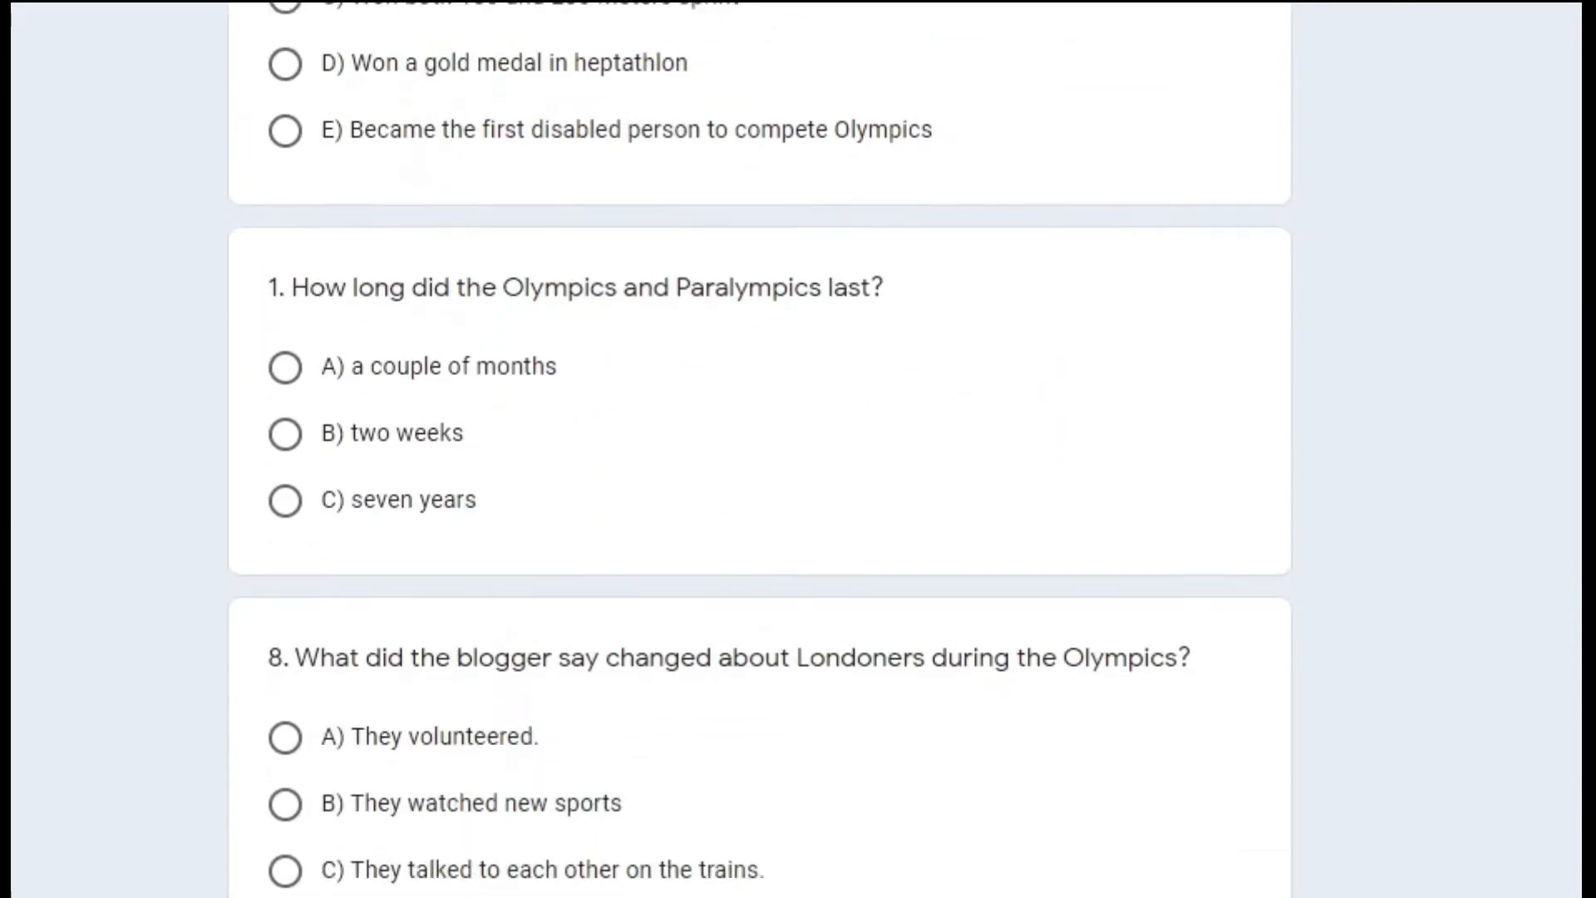
scroll(760, 449, down, 15)
scroll(761, 449, up, 6)
scroll(761, 449, up, 17)
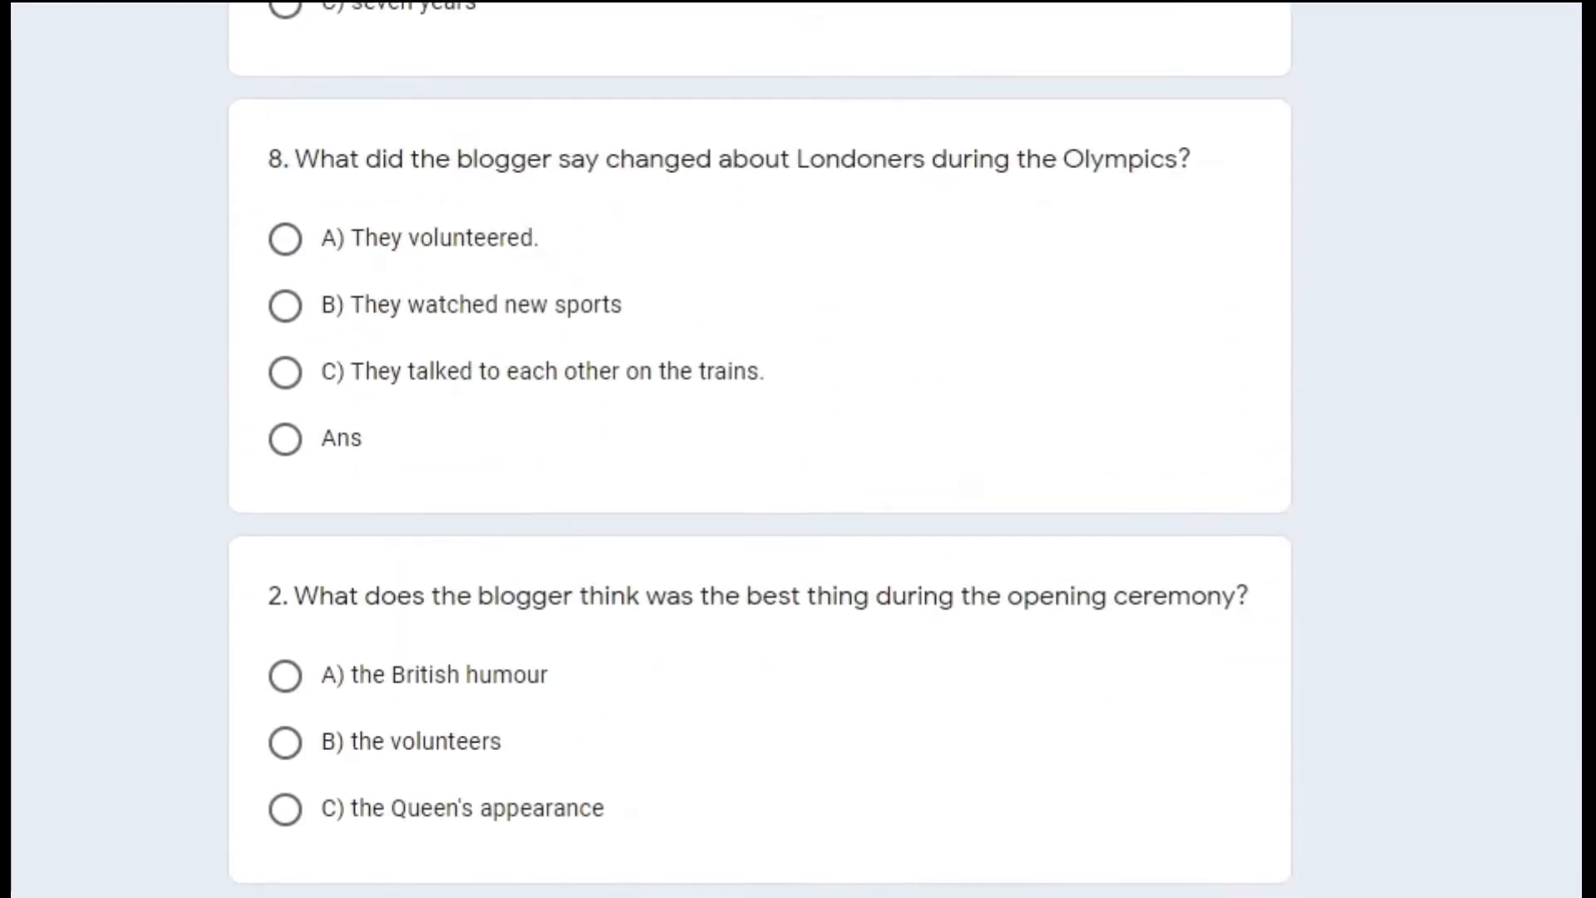
scroll(435, 126, up, 10)
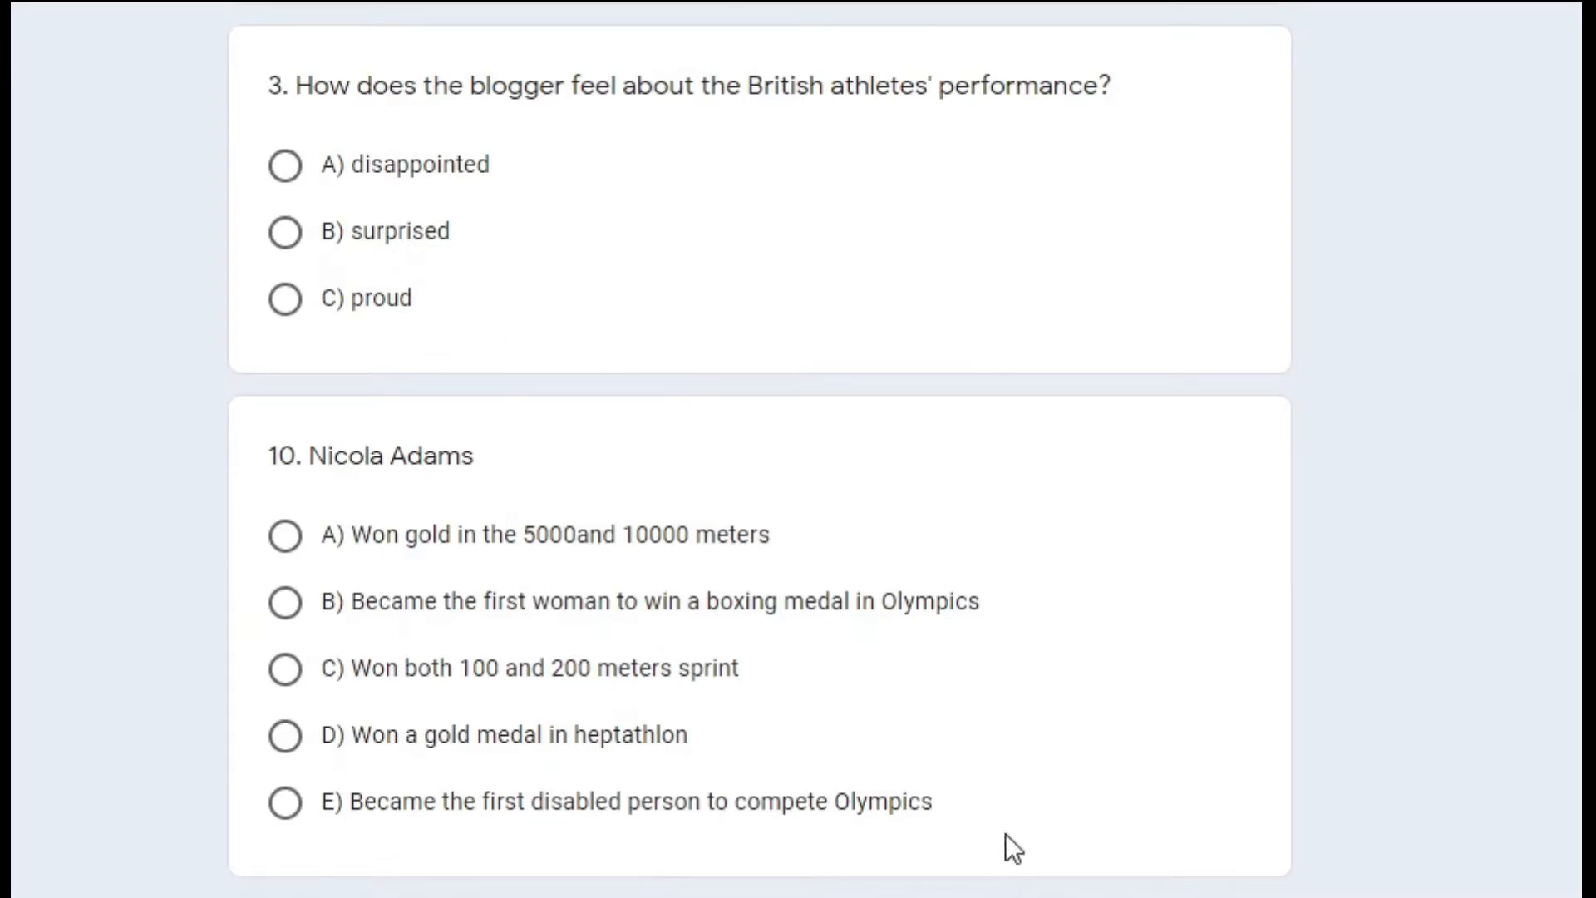
scroll(1005, 833, up, 6)
scroll(1005, 833, up, 12)
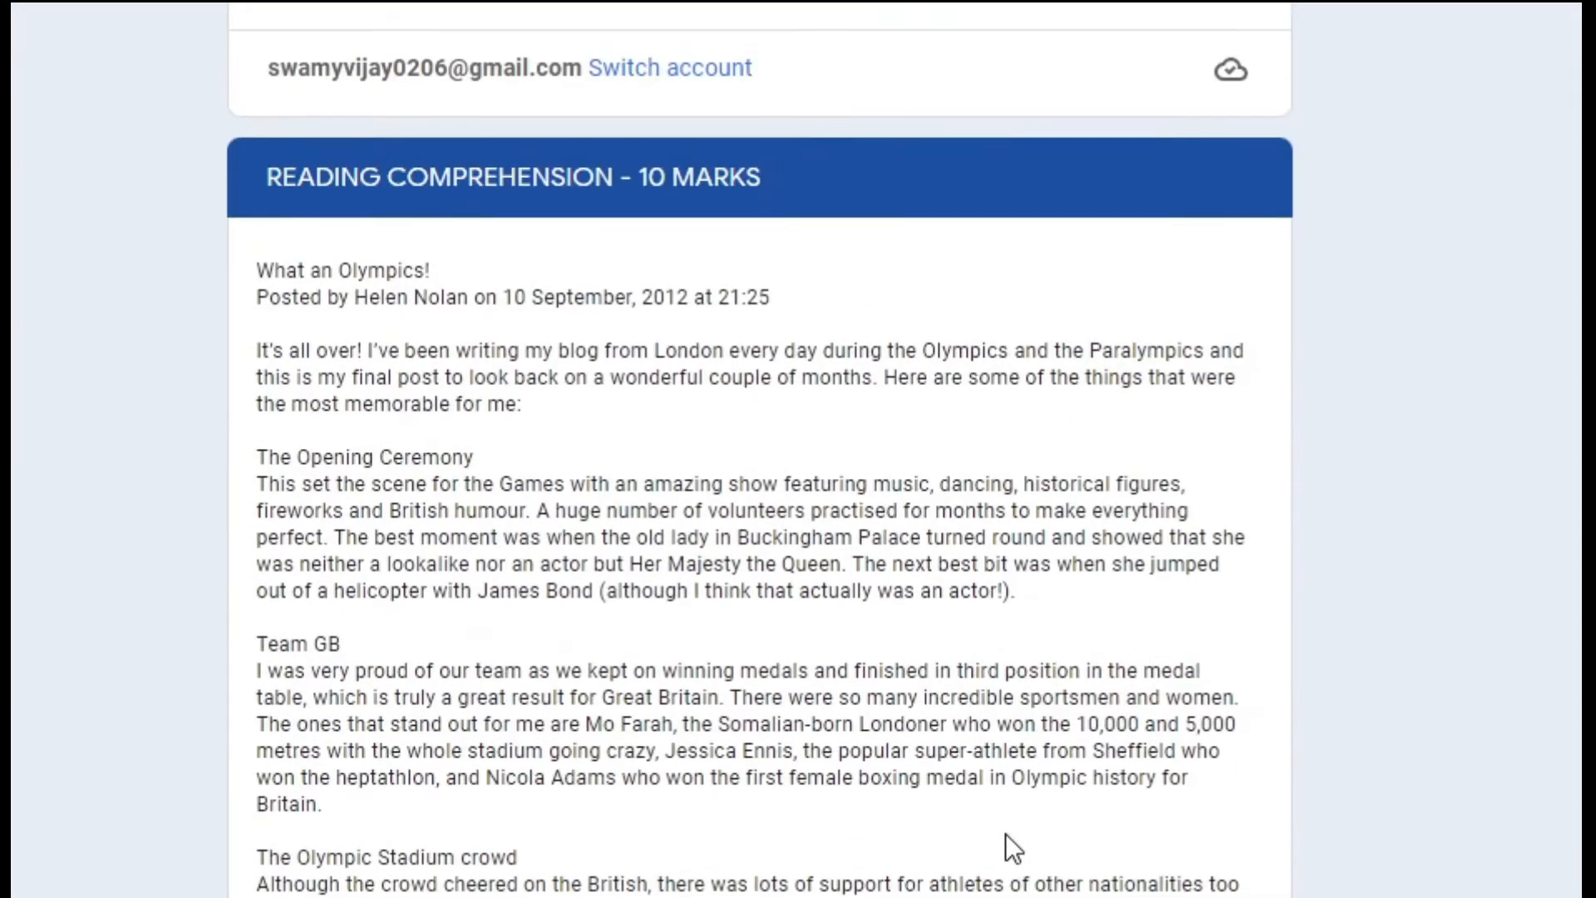
scroll(1005, 833, down, 10)
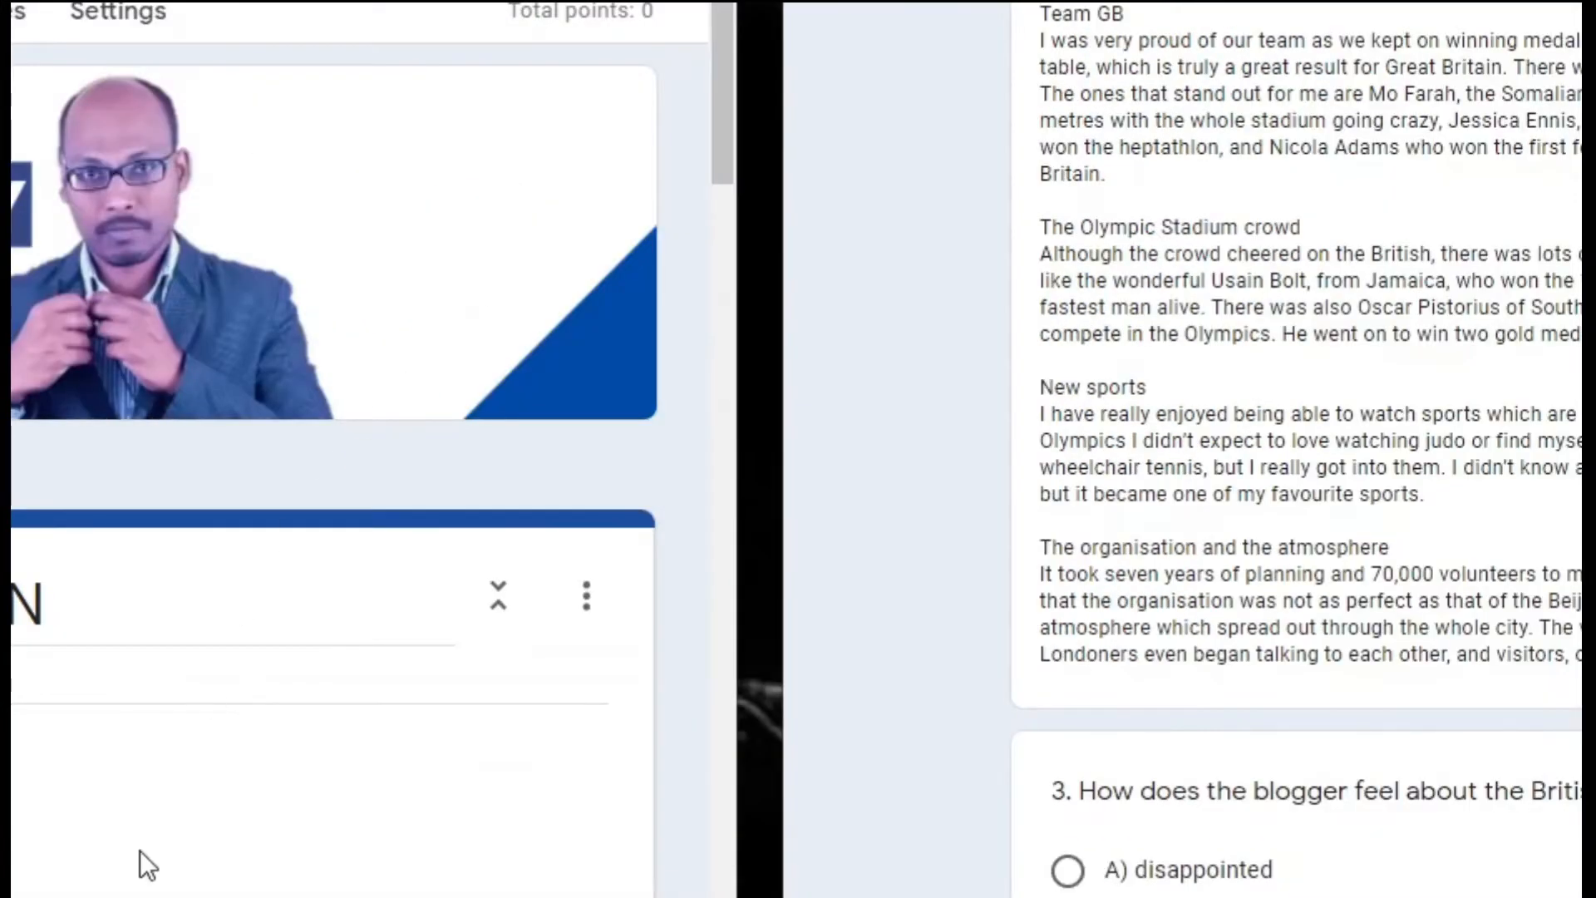
scroll(150, 856, down, 8)
scroll(167, 748, down, 4)
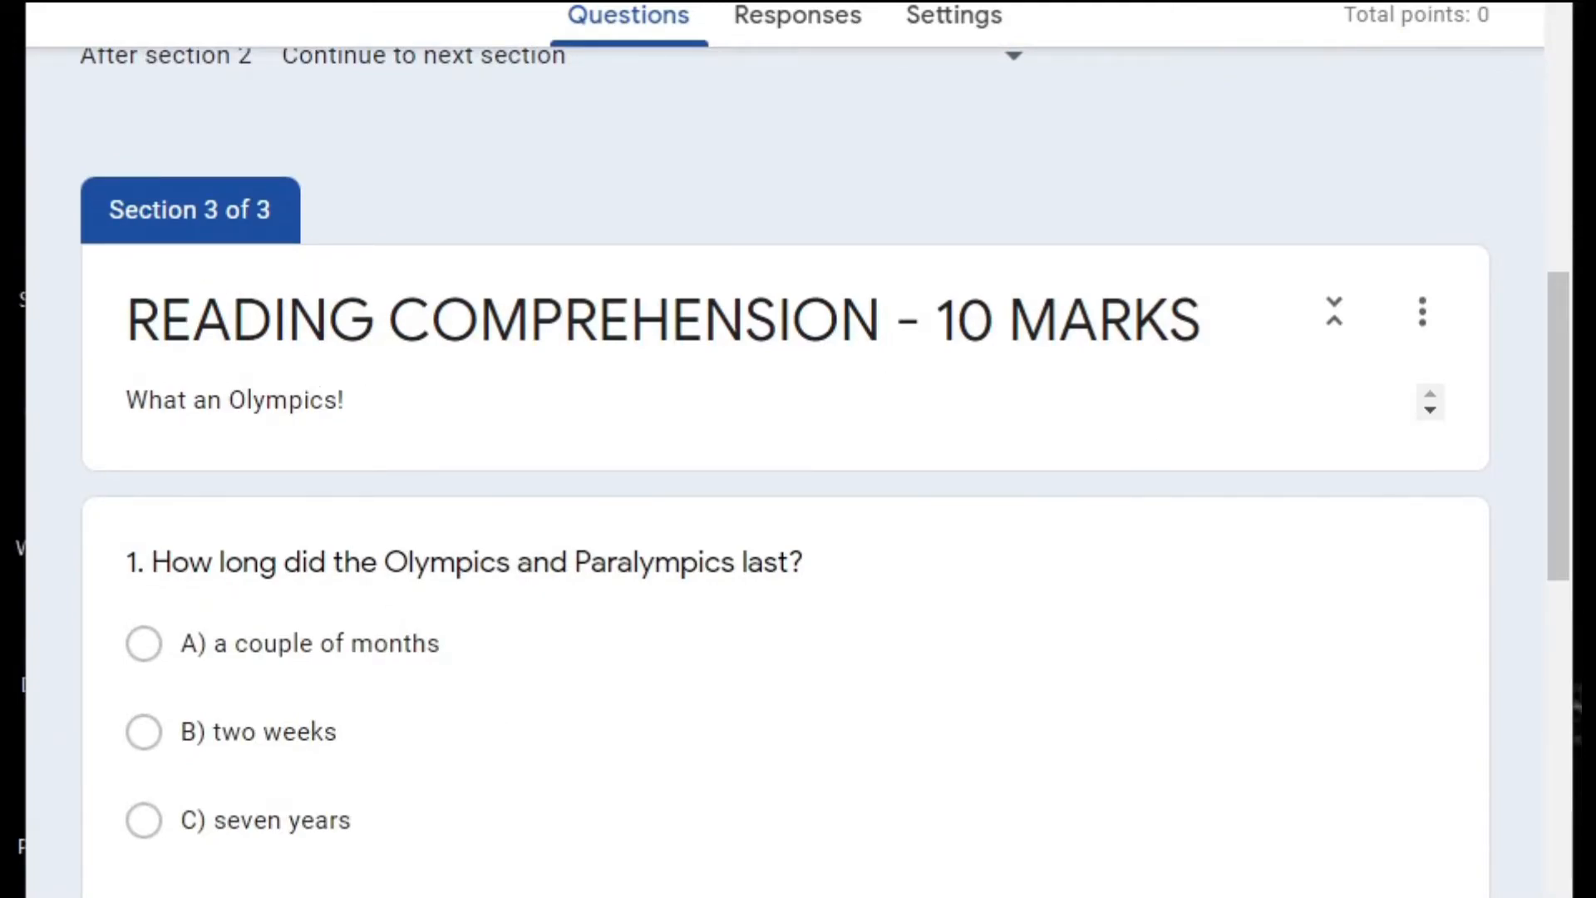
key(alt+Tab)
Answer 'disappointed', option A for Nicola Adams, 'a couple of months' and 'They volunteered.'.
scroll(798, 499, up, 5)
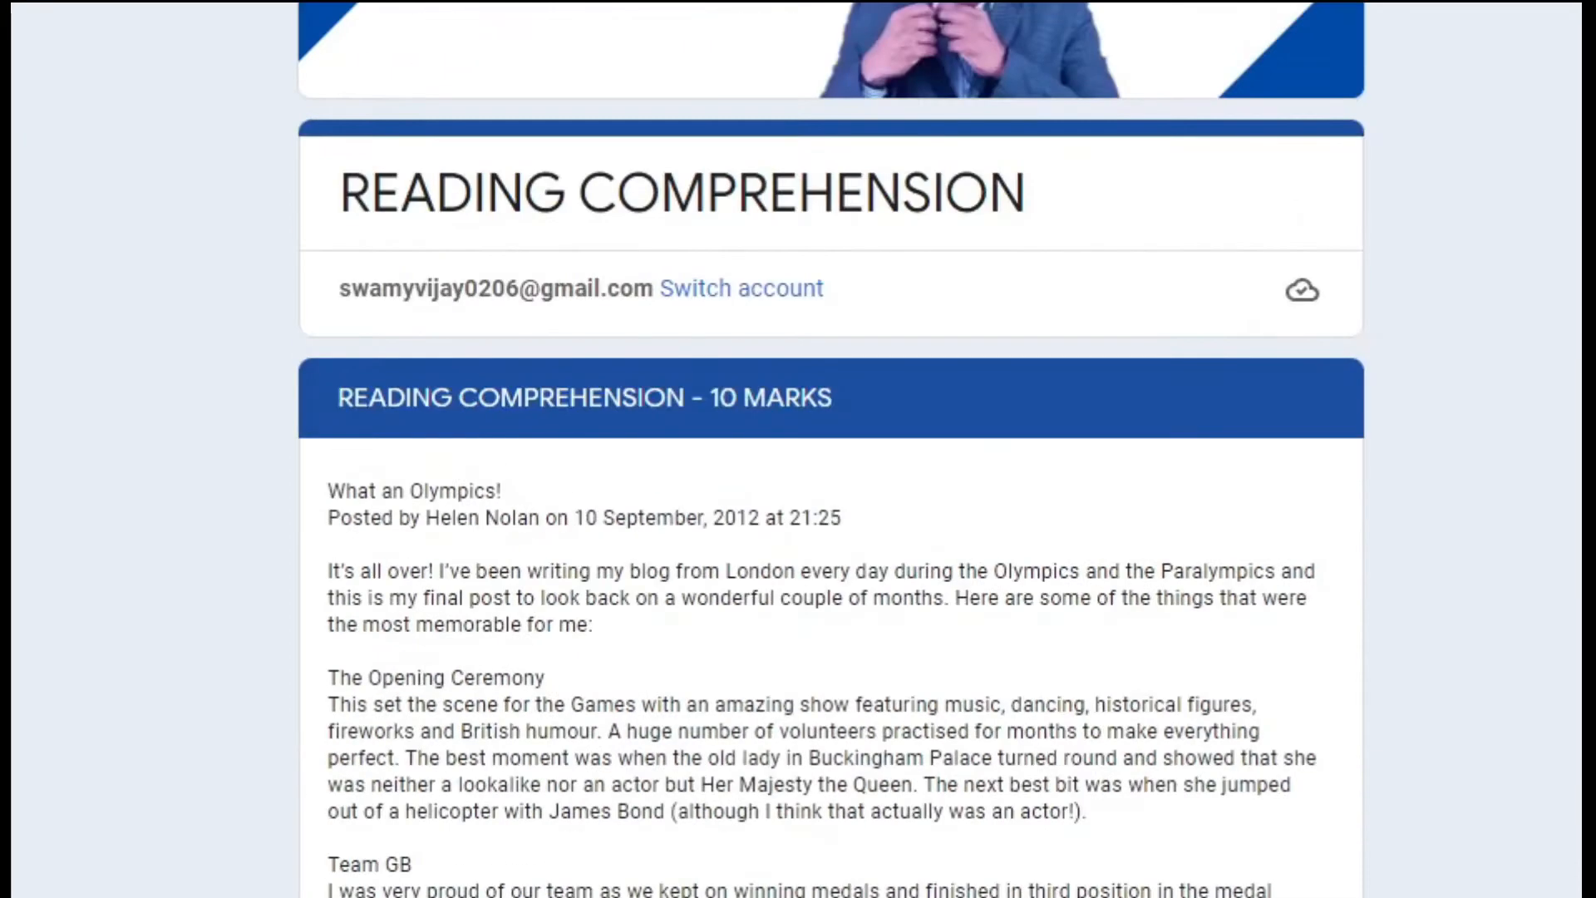
scroll(647, 547, down, 15)
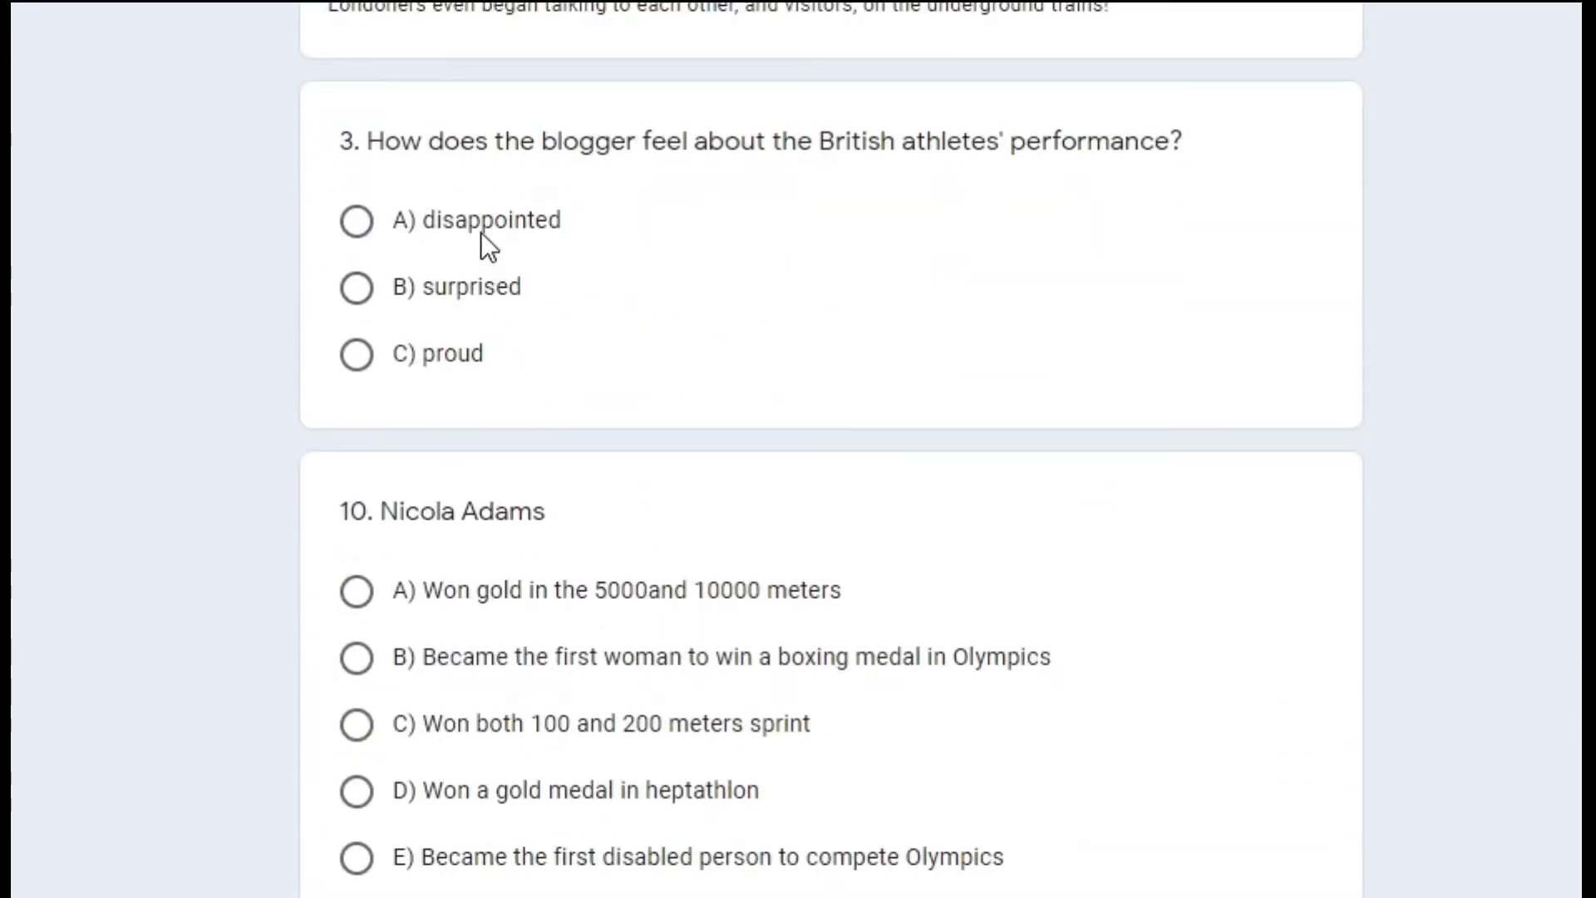
click(479, 217)
click(358, 652)
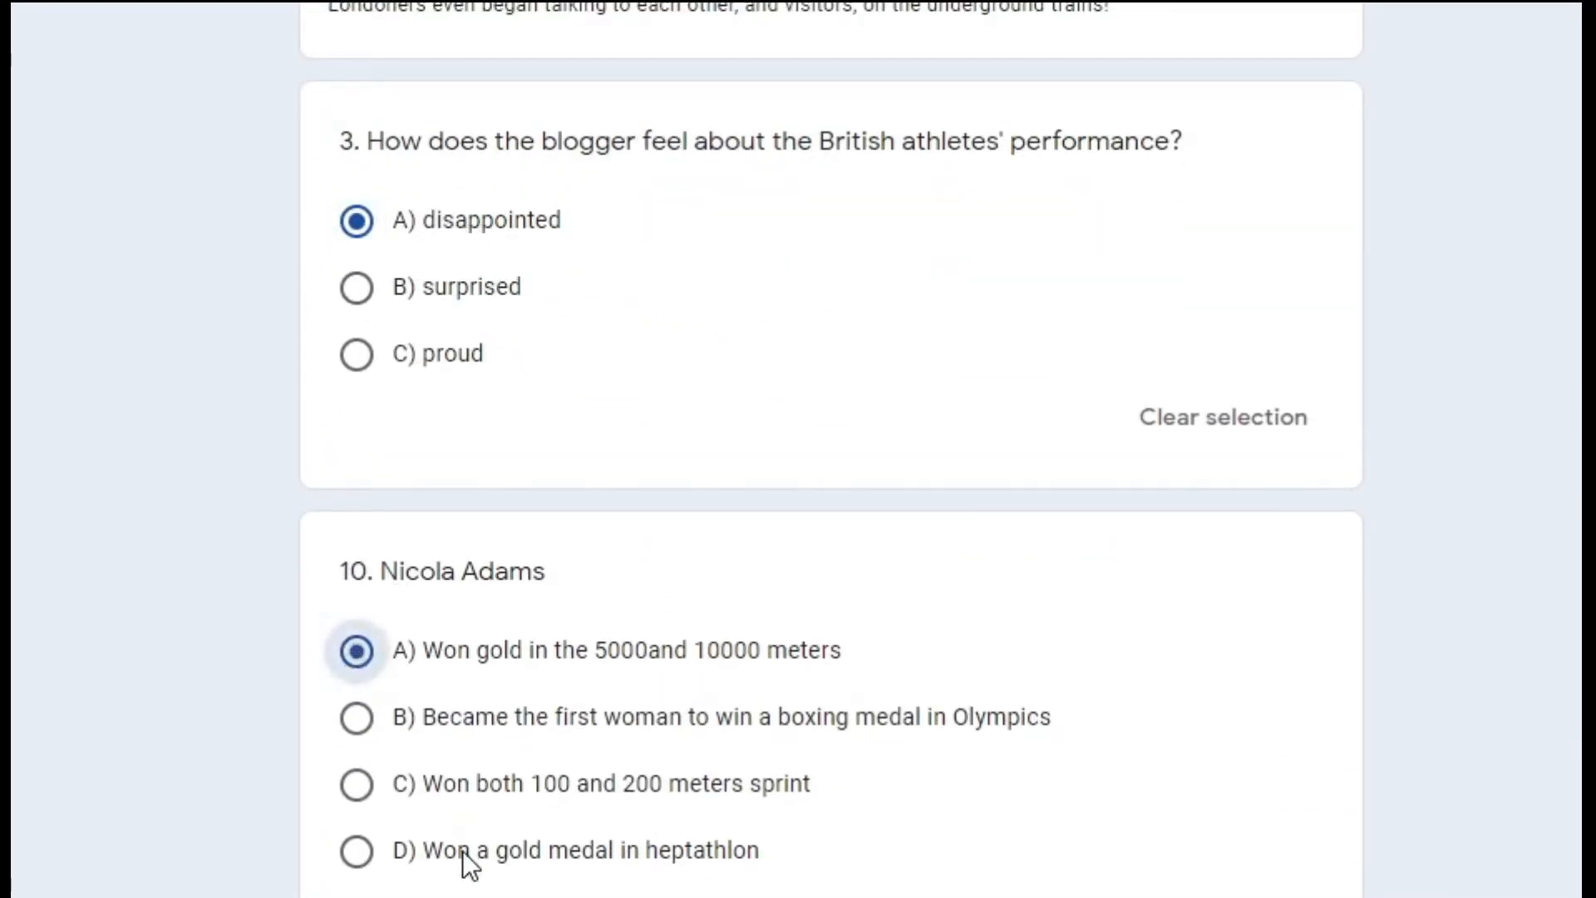
scroll(462, 850, down, 4)
click(411, 869)
scroll(410, 869, down, 8)
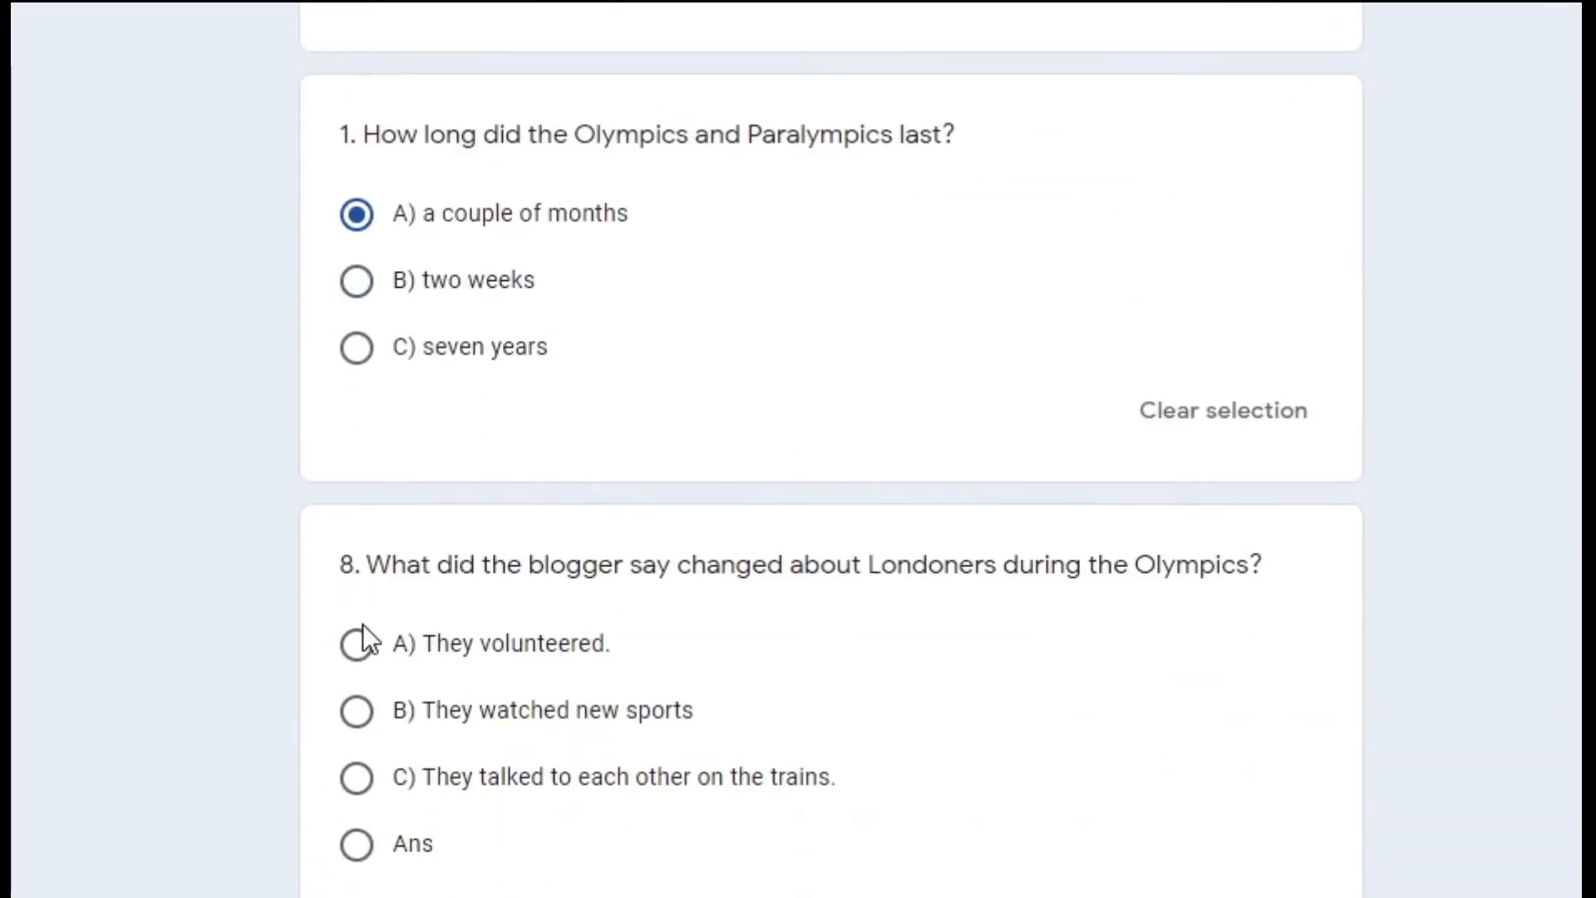
click(357, 649)
scroll(358, 653, down, 6)
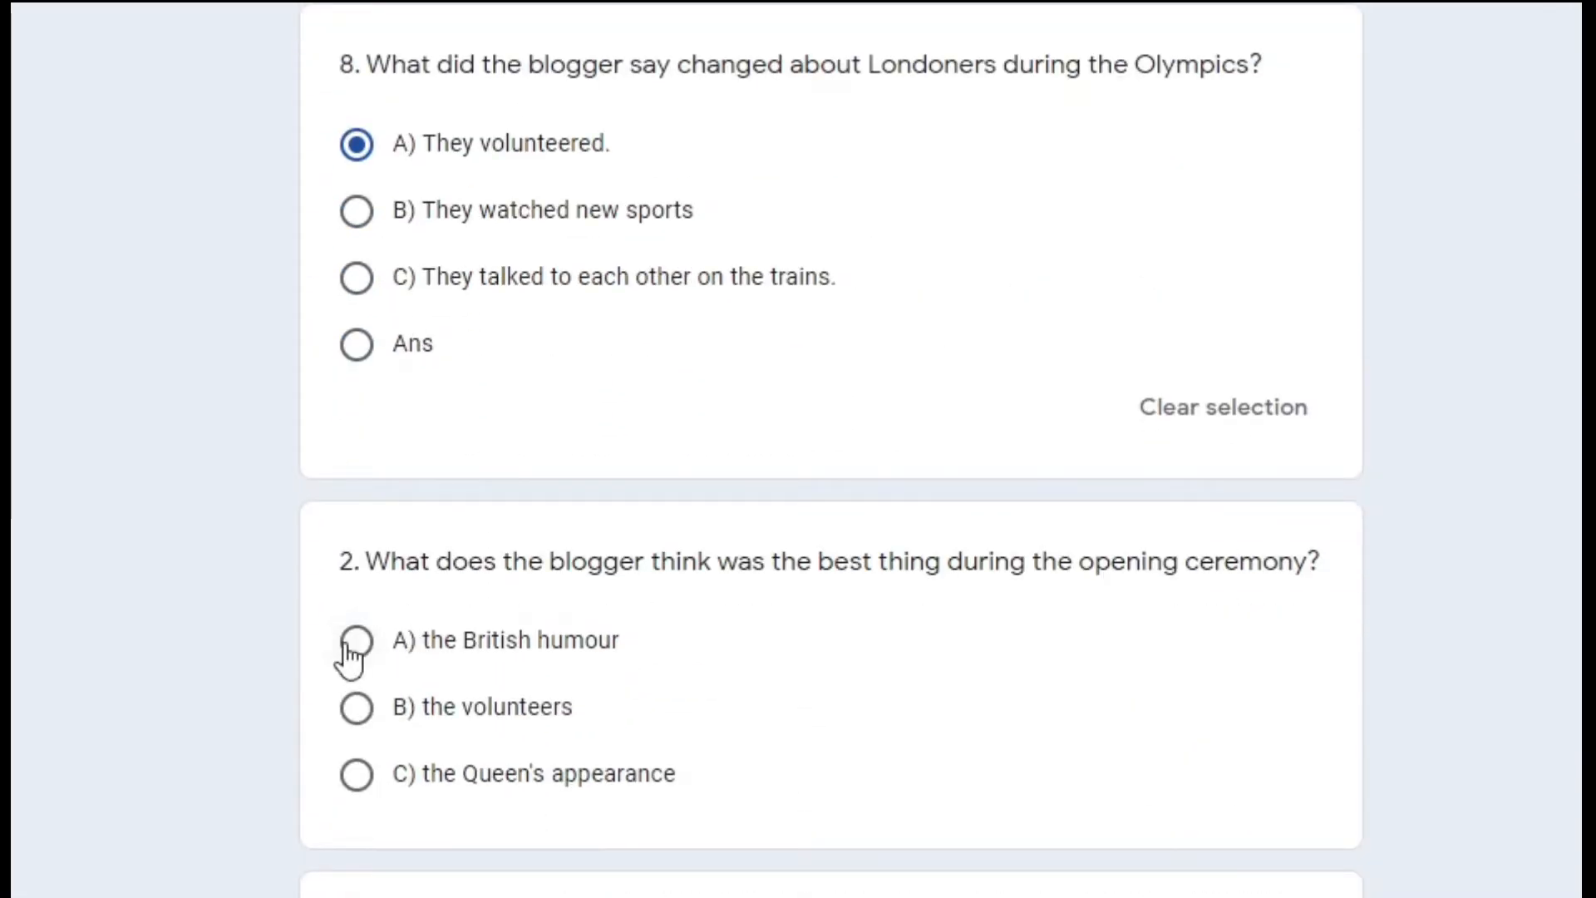
scroll(351, 656, down, 8)
scroll(530, 417, up, 6)
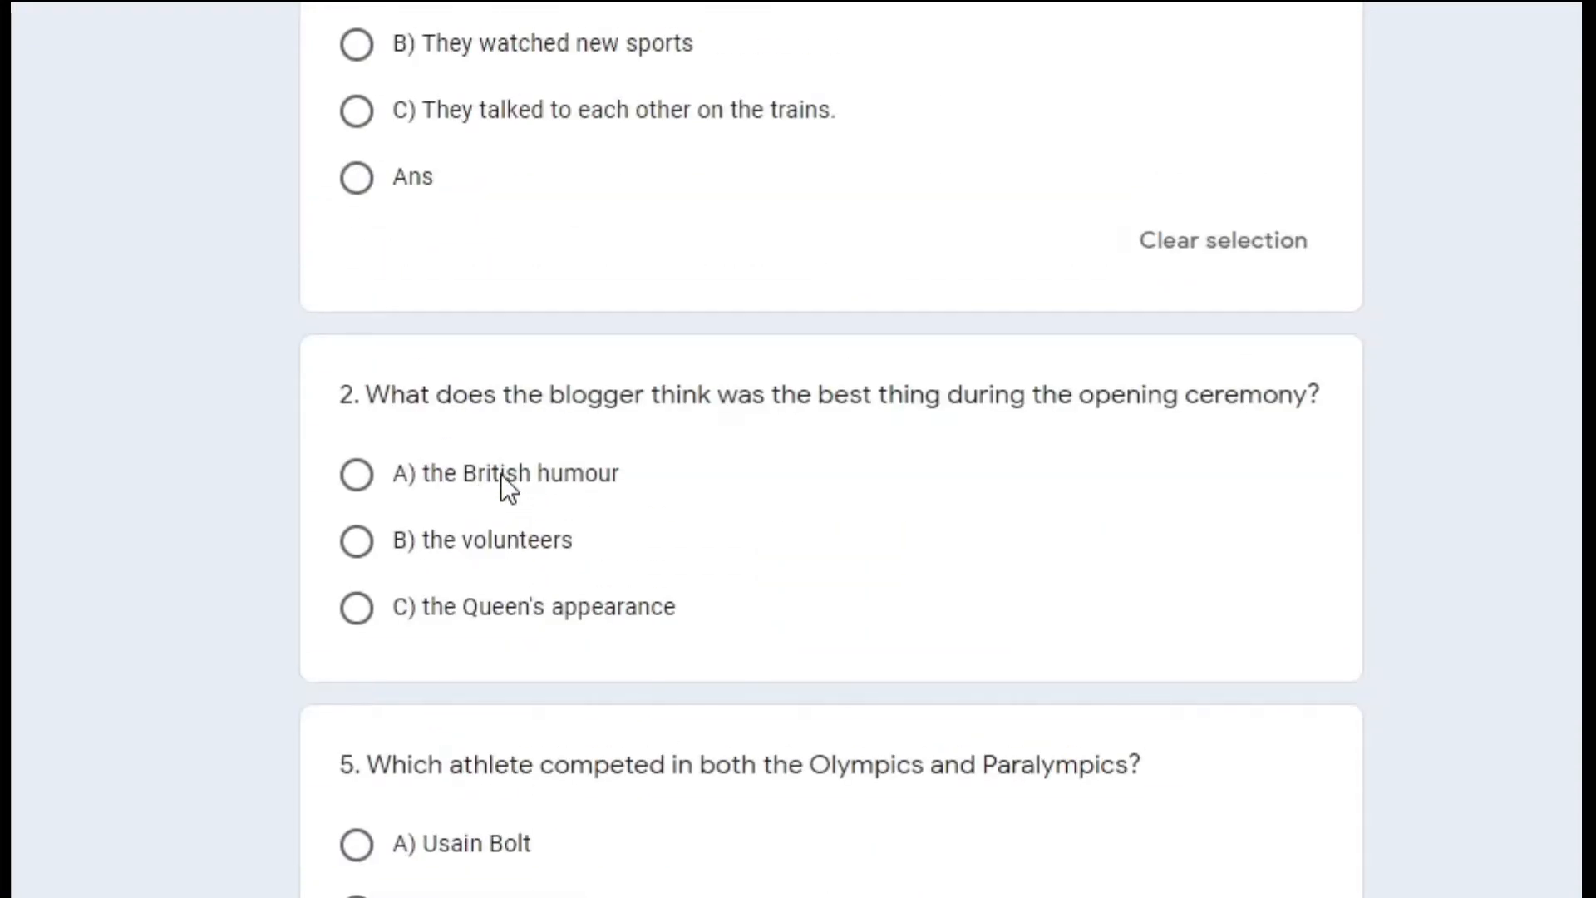
Answer British humour, Usain Bolt, wheelchair tennis, the better-organised option, and option A for MO FARAH.
click(358, 475)
click(359, 884)
scroll(370, 790, down, 7)
click(366, 674)
scroll(484, 742, down, 6)
click(362, 649)
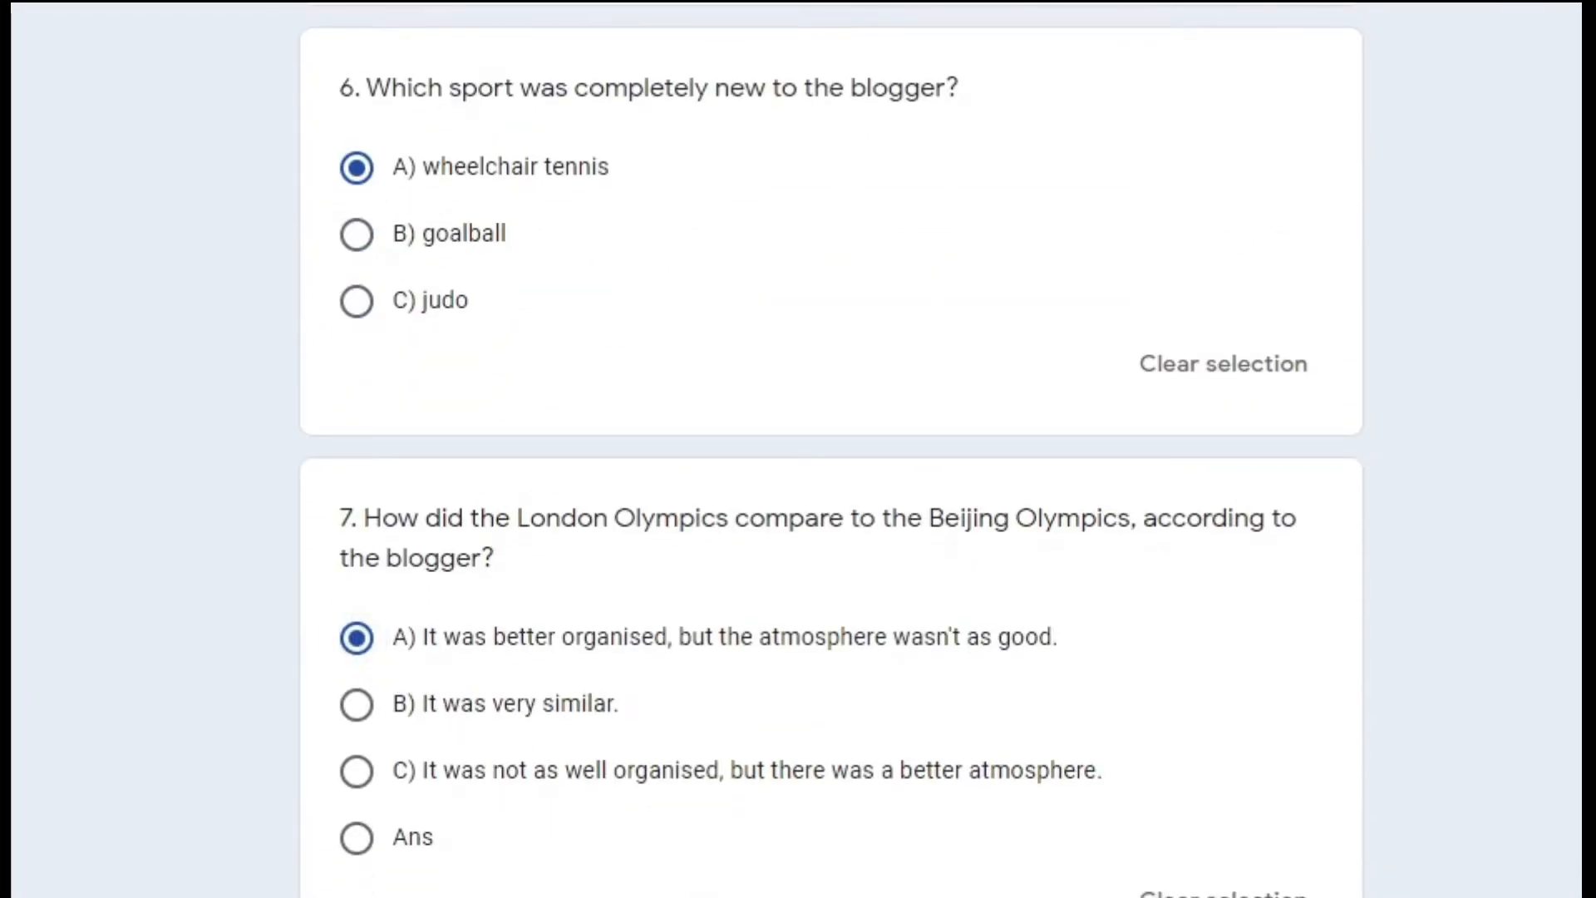
scroll(287, 677, down, 6)
click(355, 642)
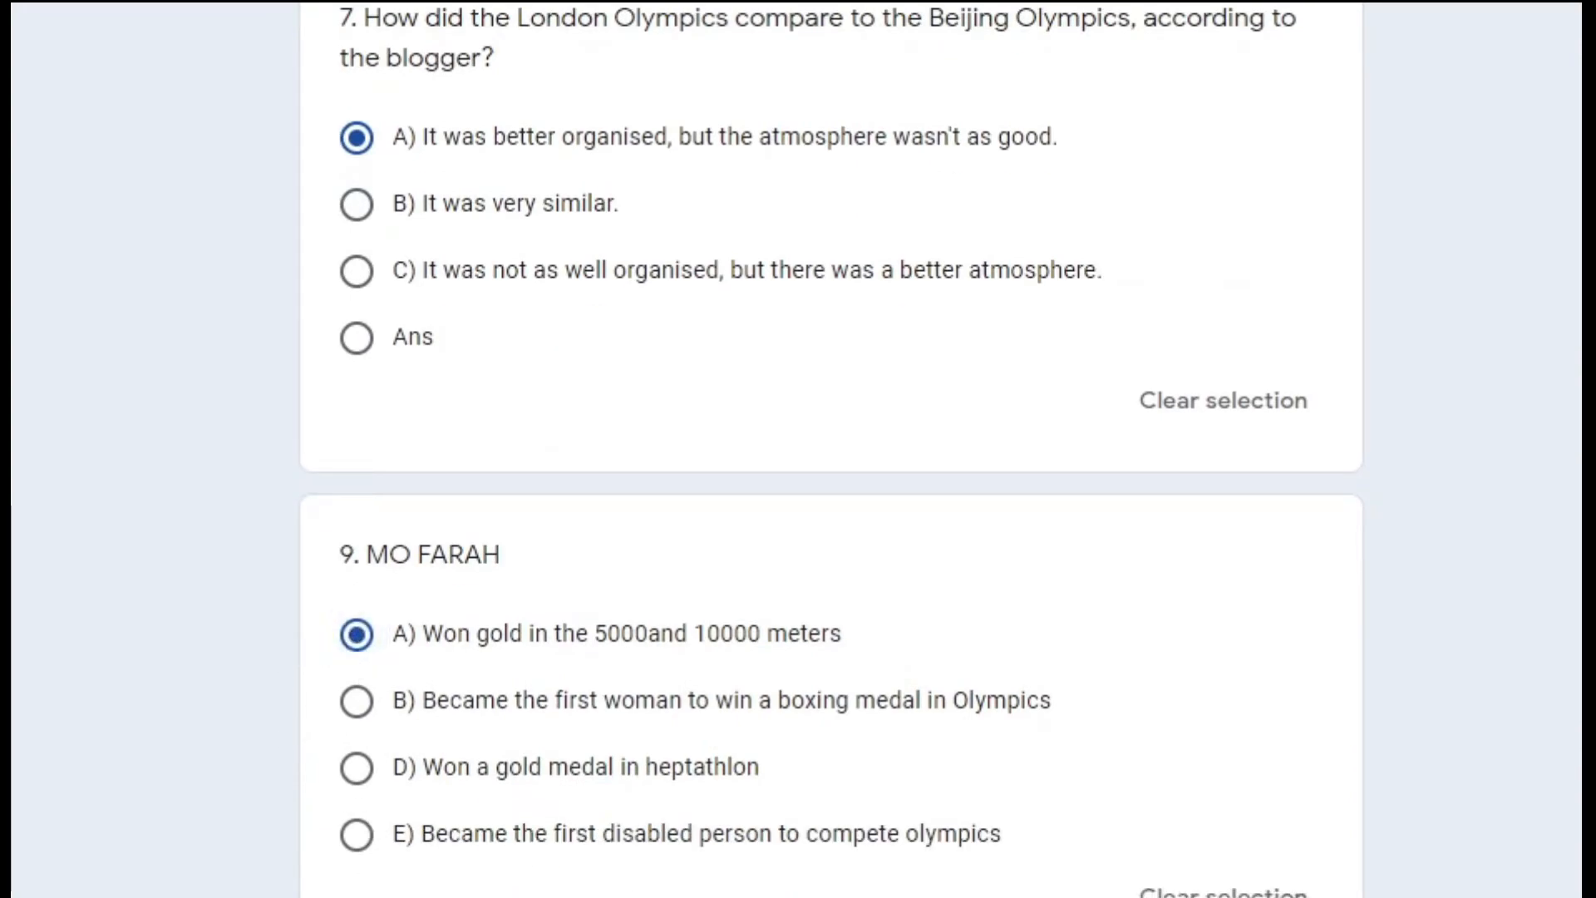
scroll(830, 462, down, 5)
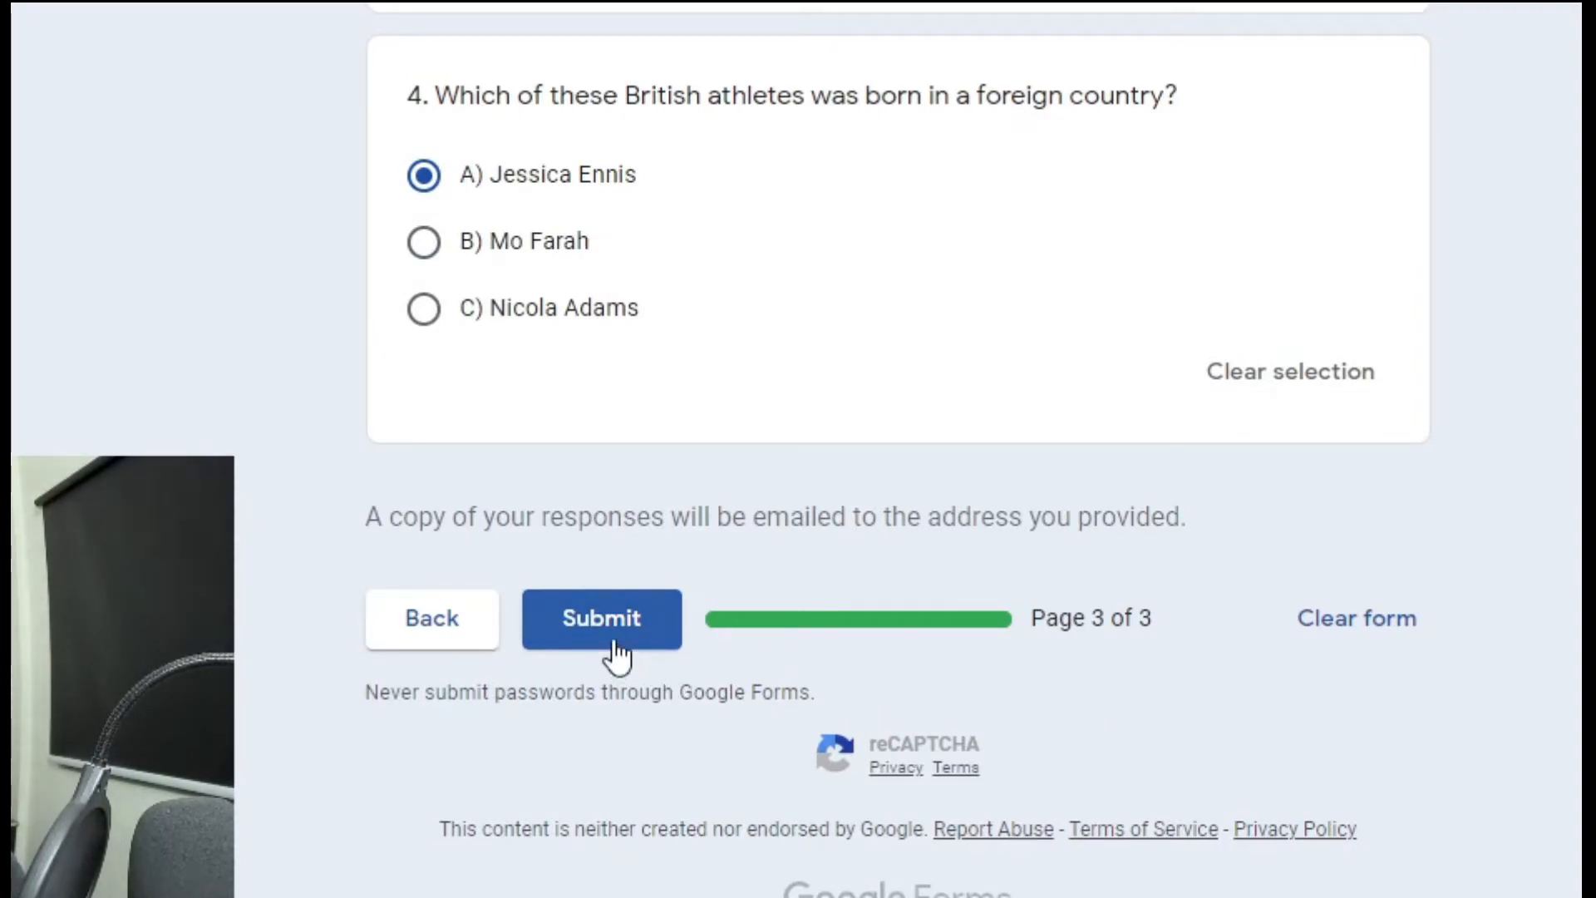
Clear question 4's selection and choose B) Mo Farah instead.
click(1337, 391)
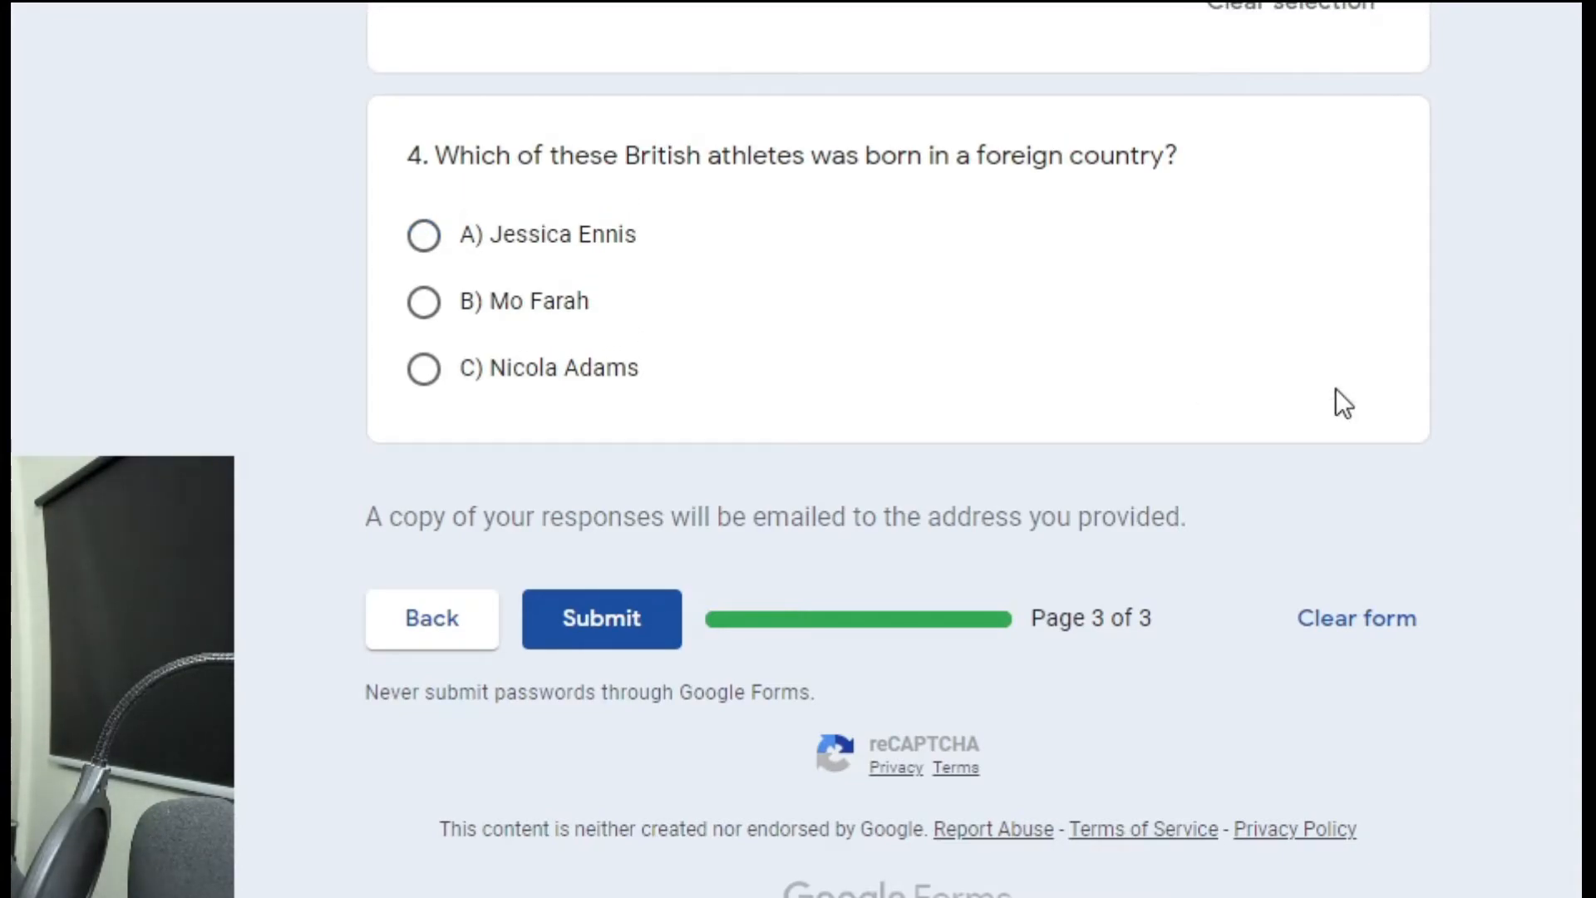
click(541, 298)
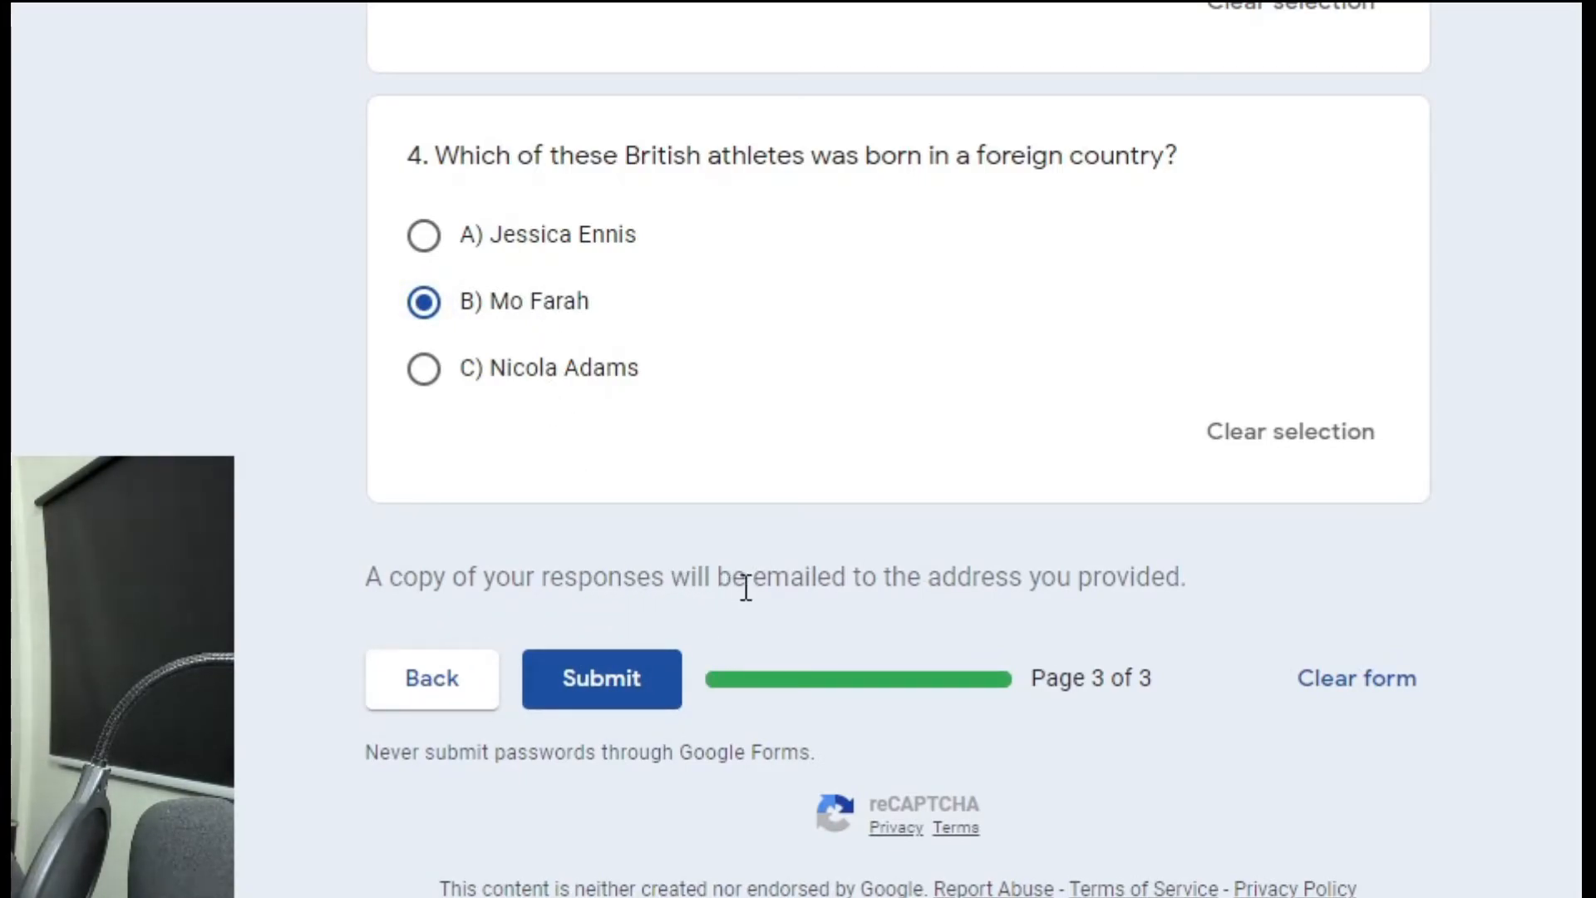
scroll(1365, 587, up, 20)
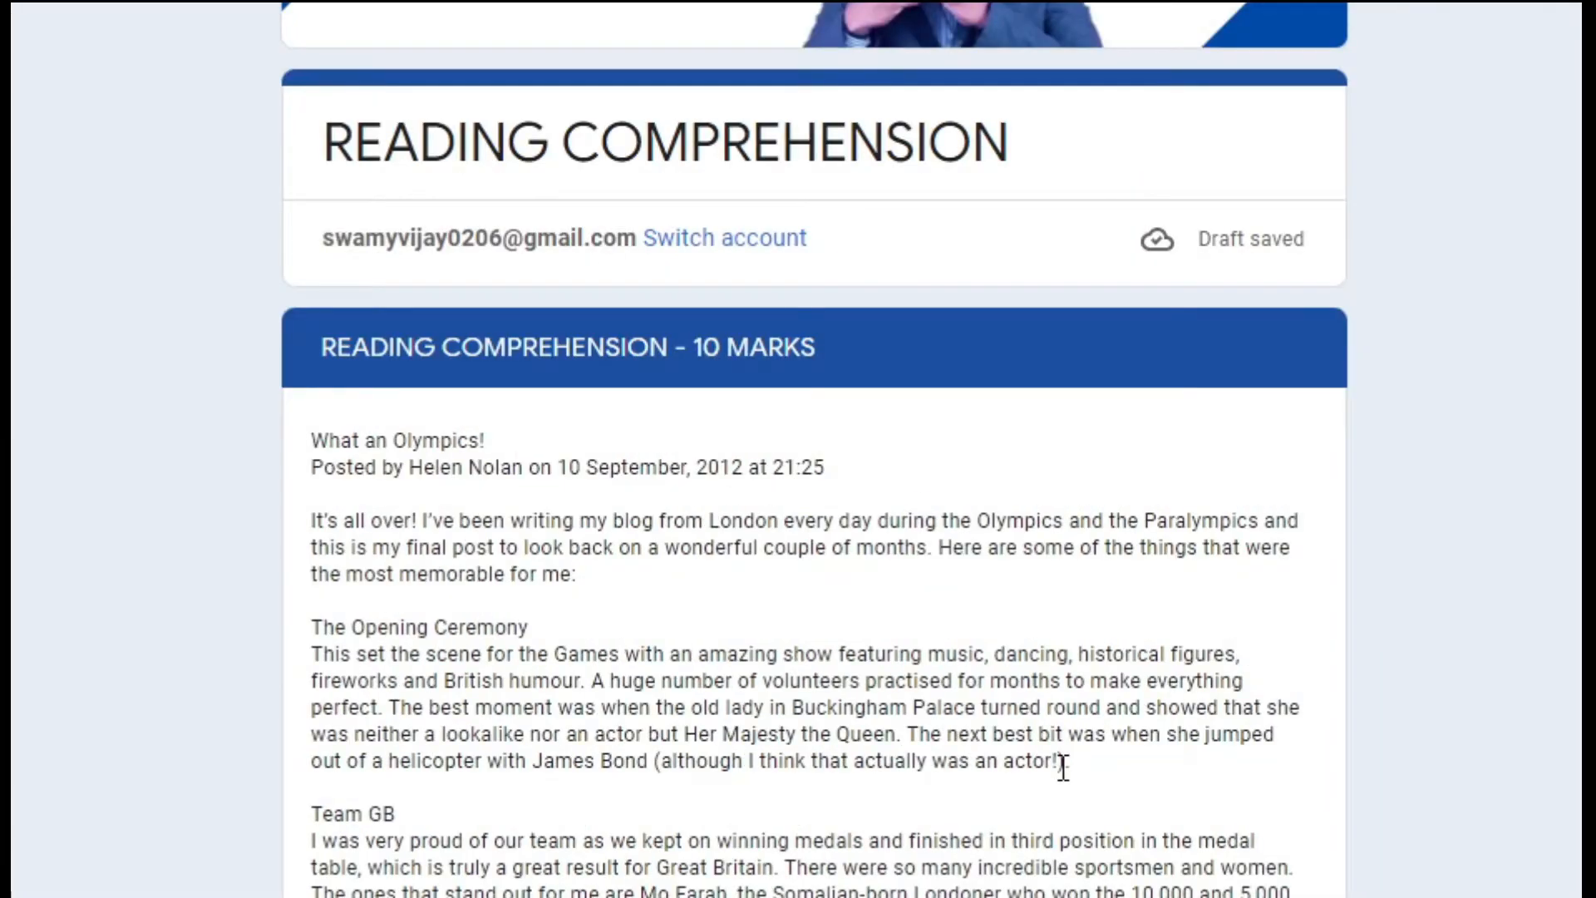
scroll(1063, 765, down, 2)
scroll(1064, 768, down, 20)
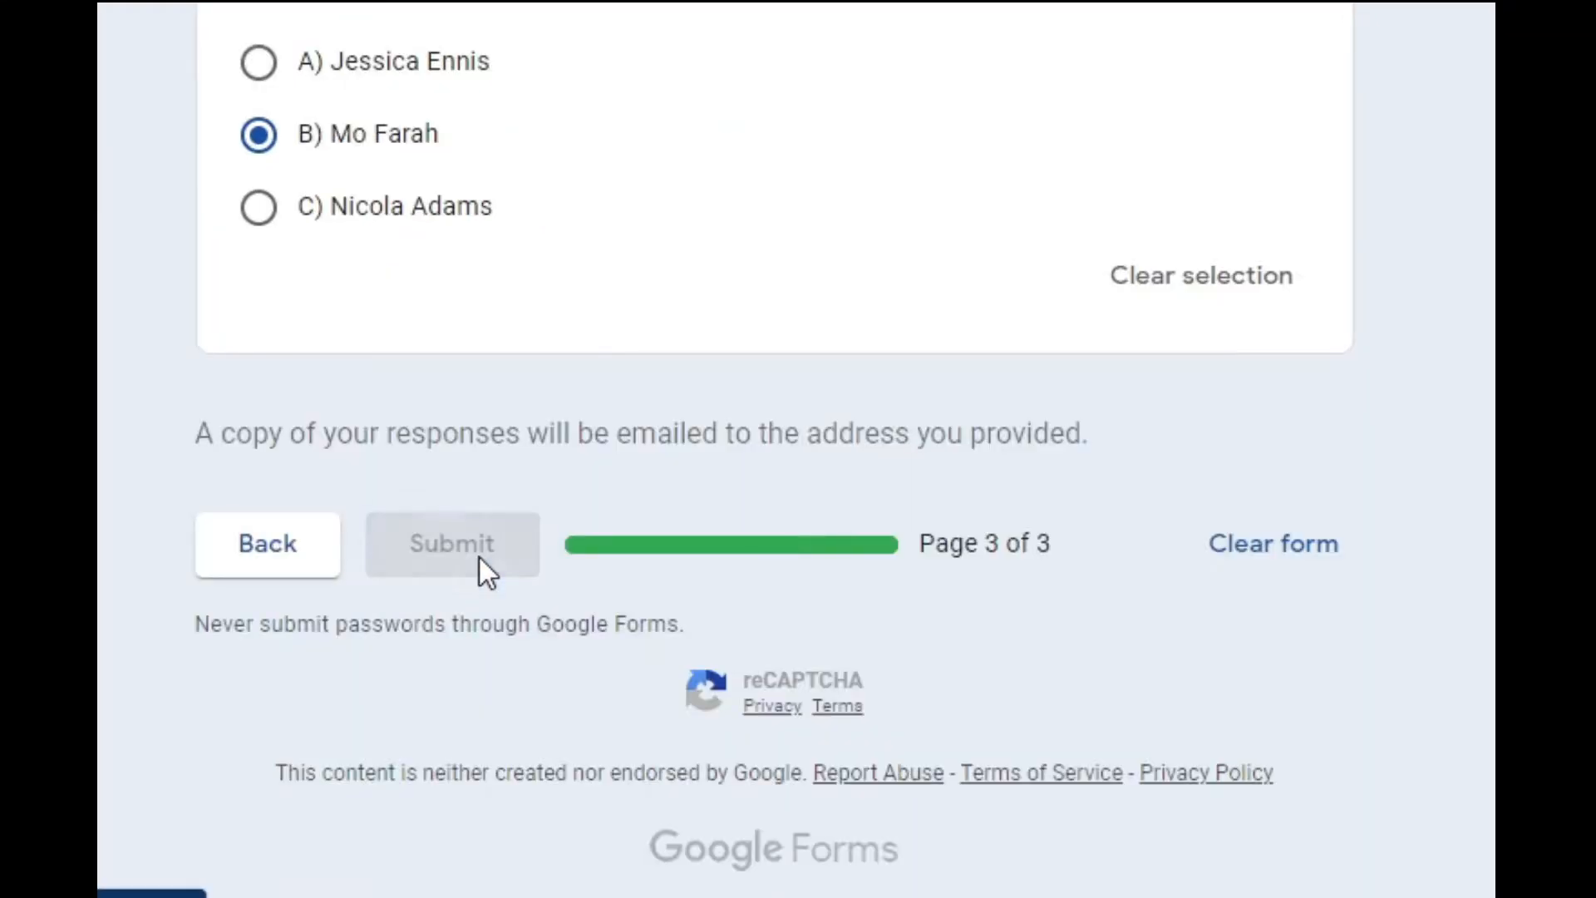
Submit the completed READING COMPREHENSION quiz and check the response-recorded confirmation.
click(481, 557)
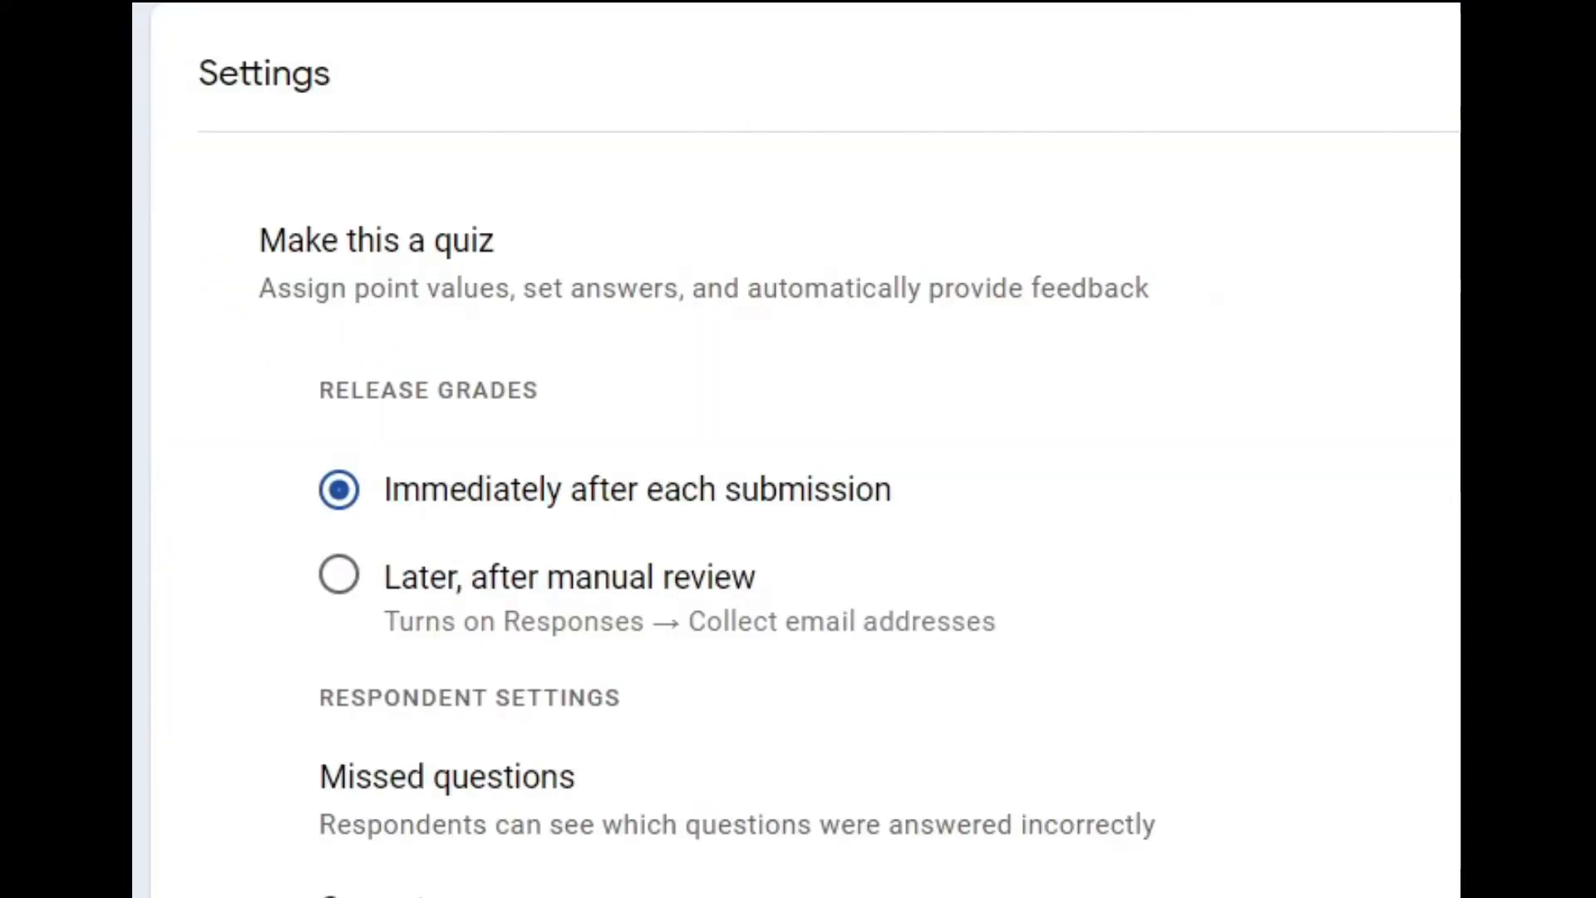
scroll(1366, 801, down, 4)
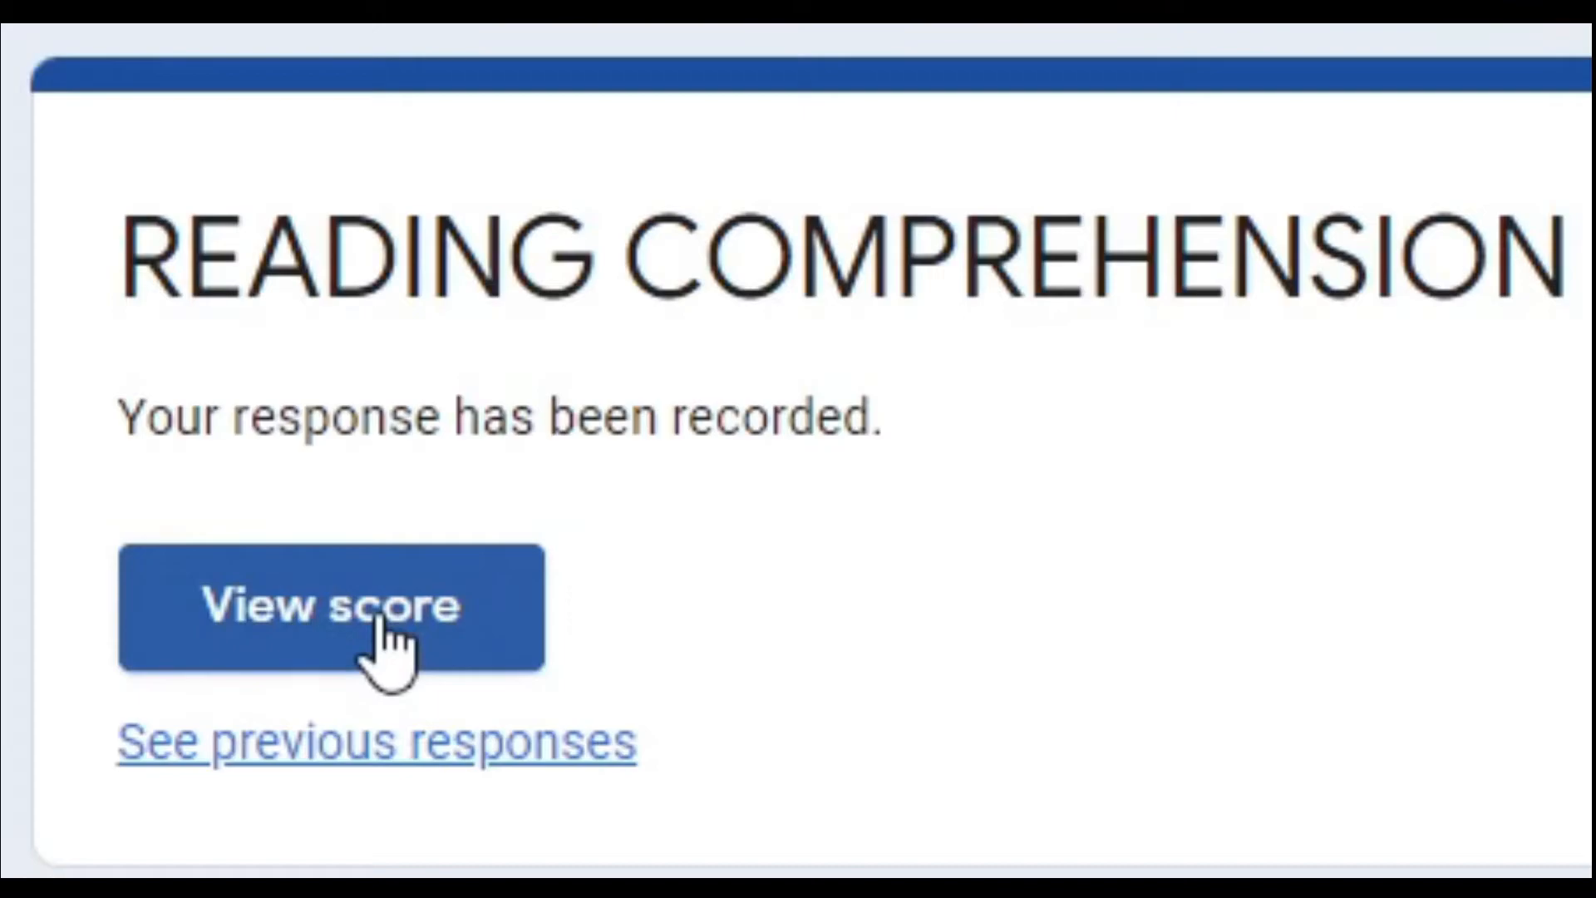
View the submitted response's score, showing total points 0/0.
click(384, 638)
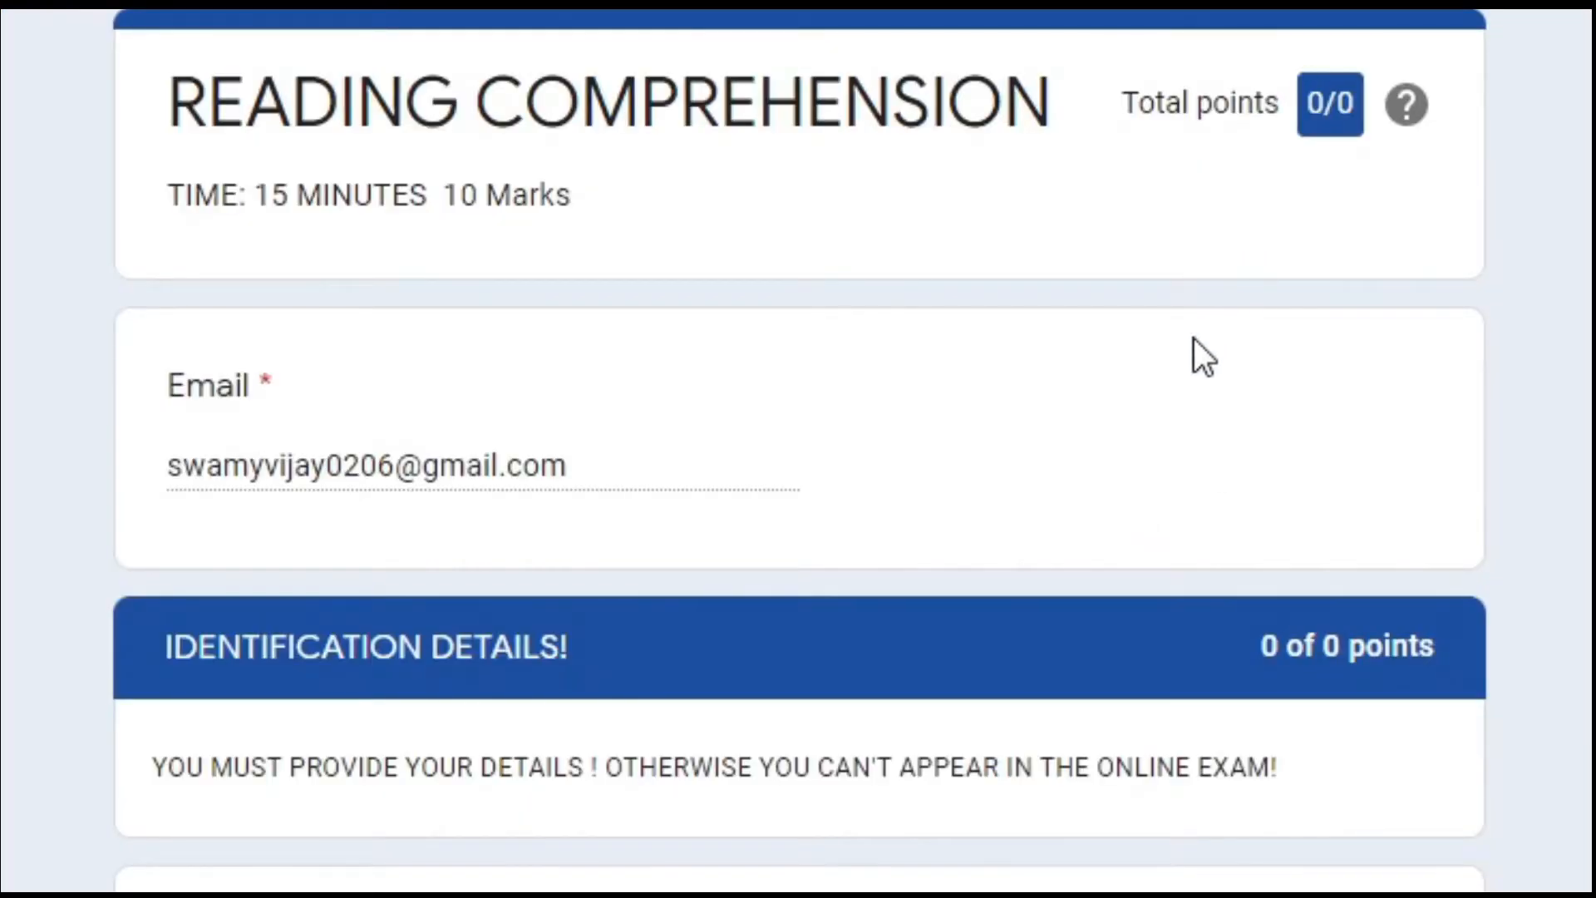
scroll(1193, 338, down, 20)
scroll(1193, 337, up, 15)
scroll(1193, 337, up, 15)
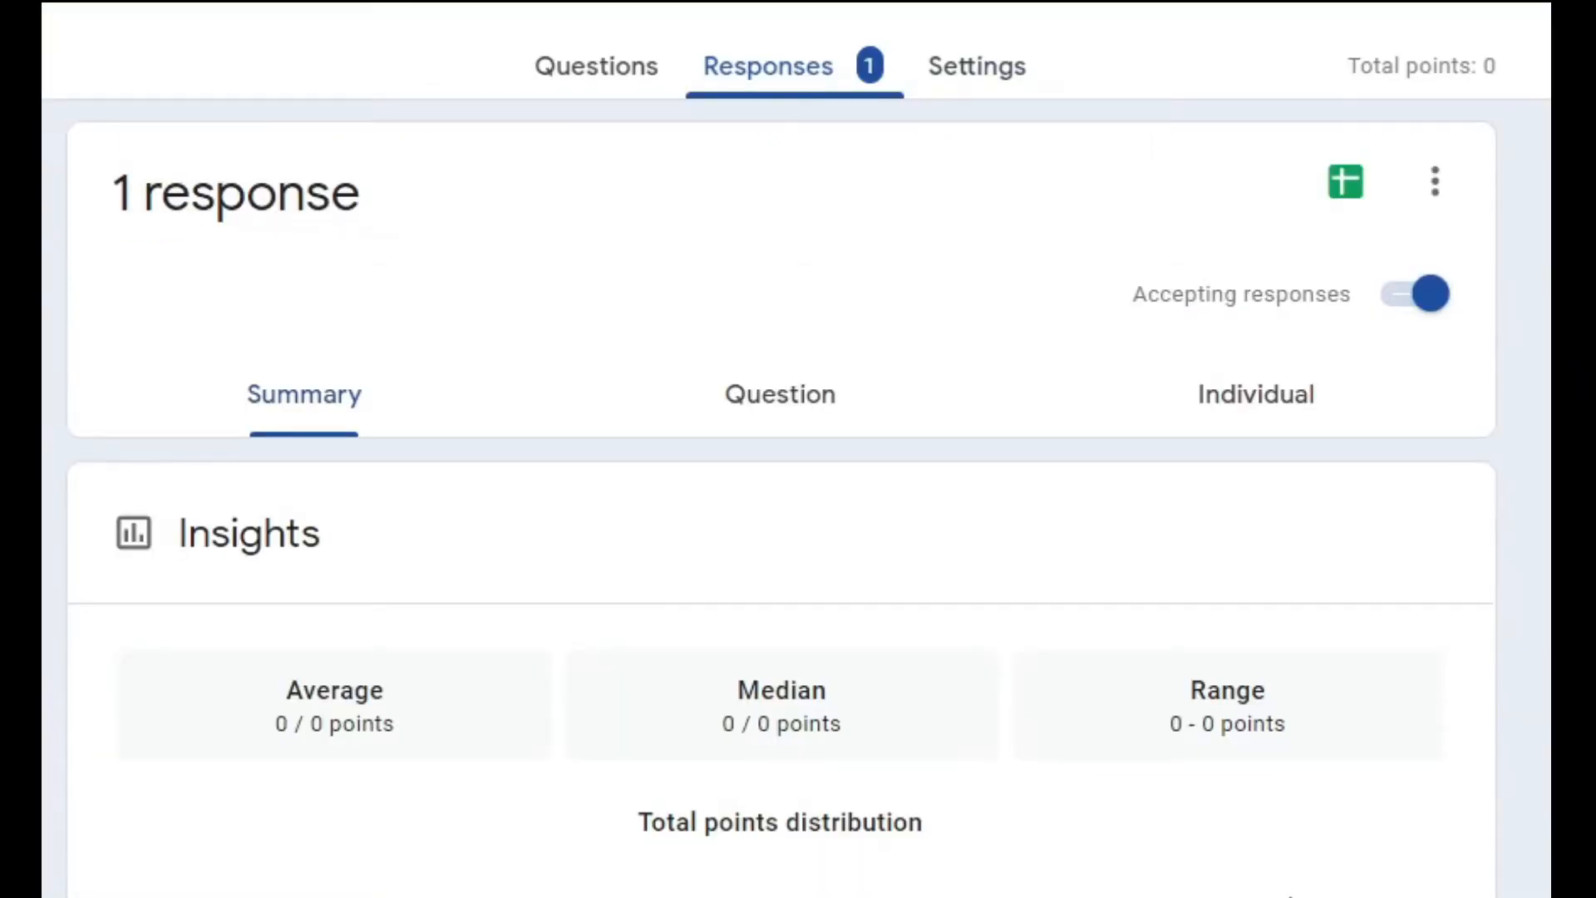
Release the quiz scores to All Respondents with score emails sent.
scroll(781, 499, down, 8)
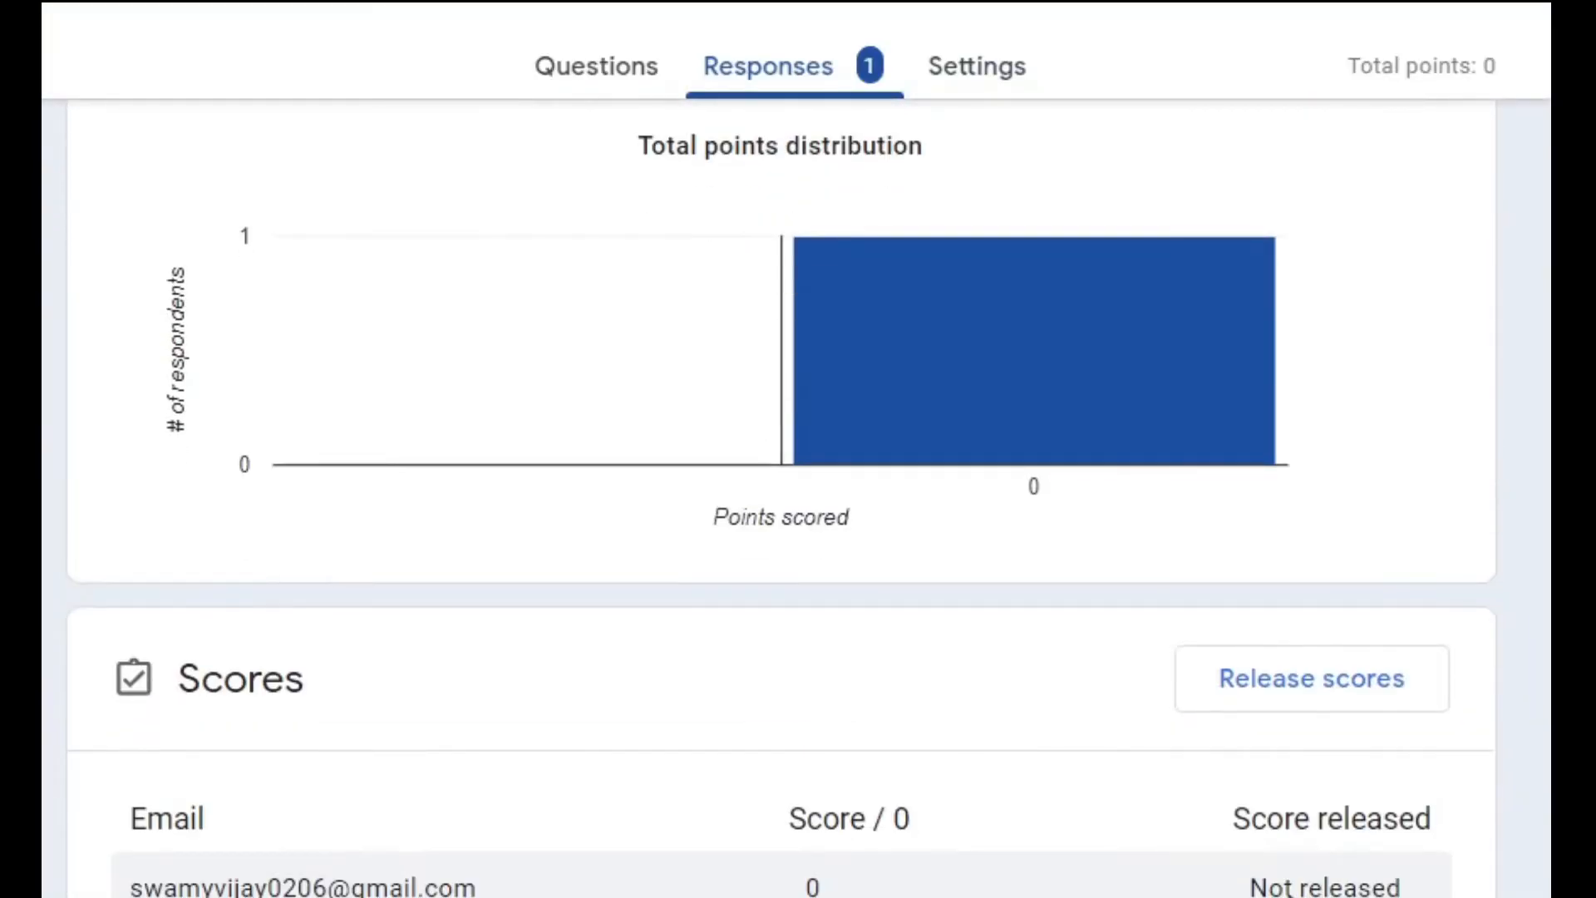
scroll(782, 499, down, 4)
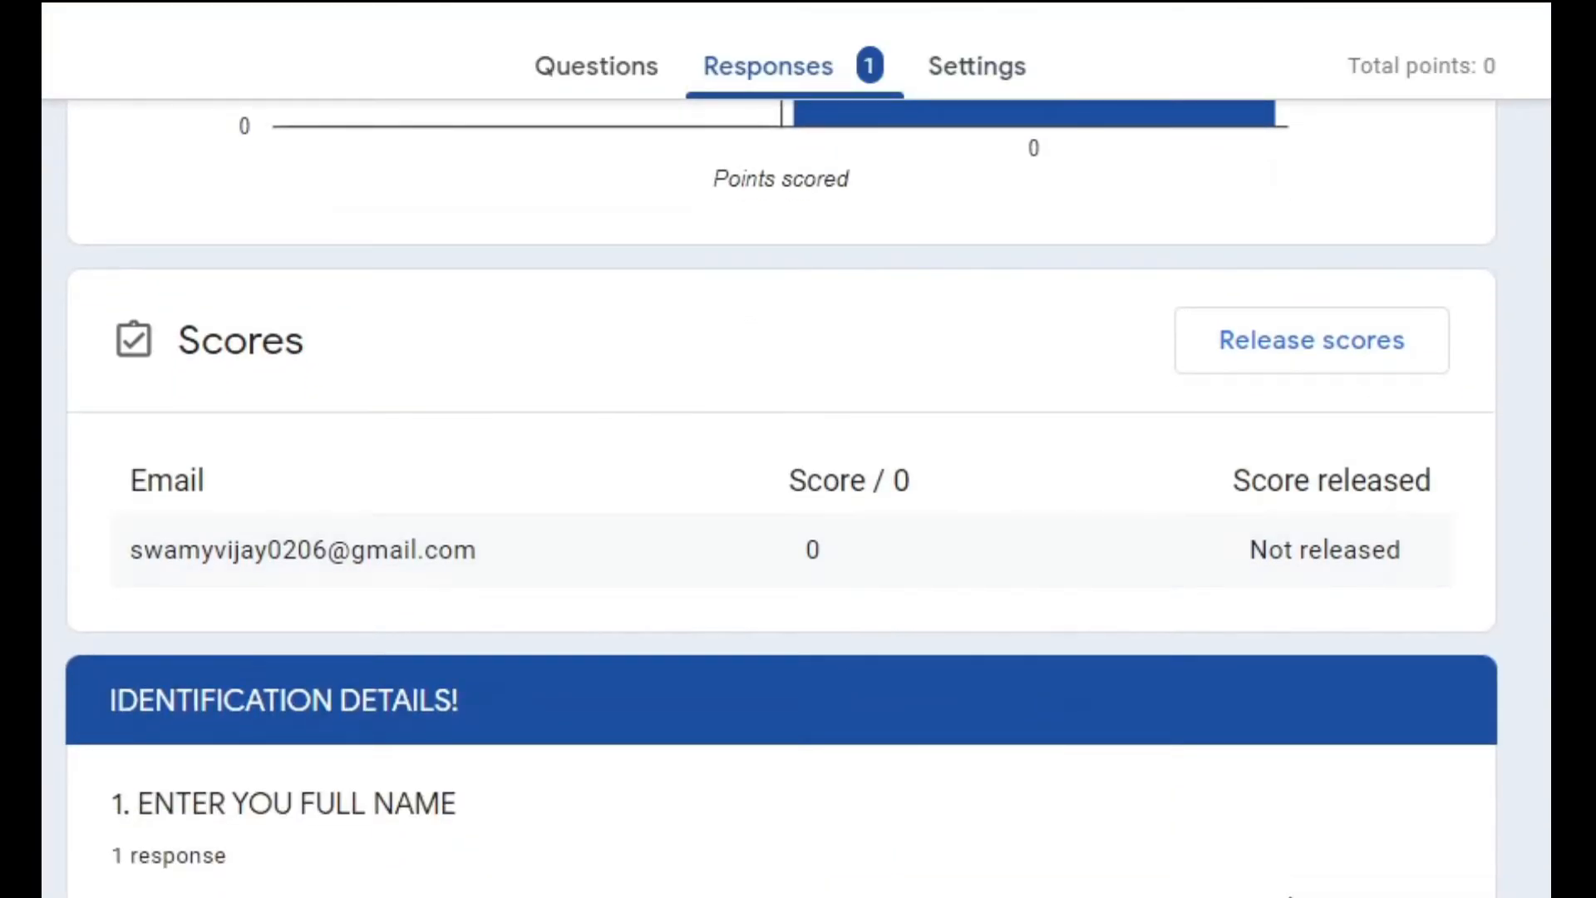
scroll(798, 499, up, 8)
scroll(798, 499, down, 4)
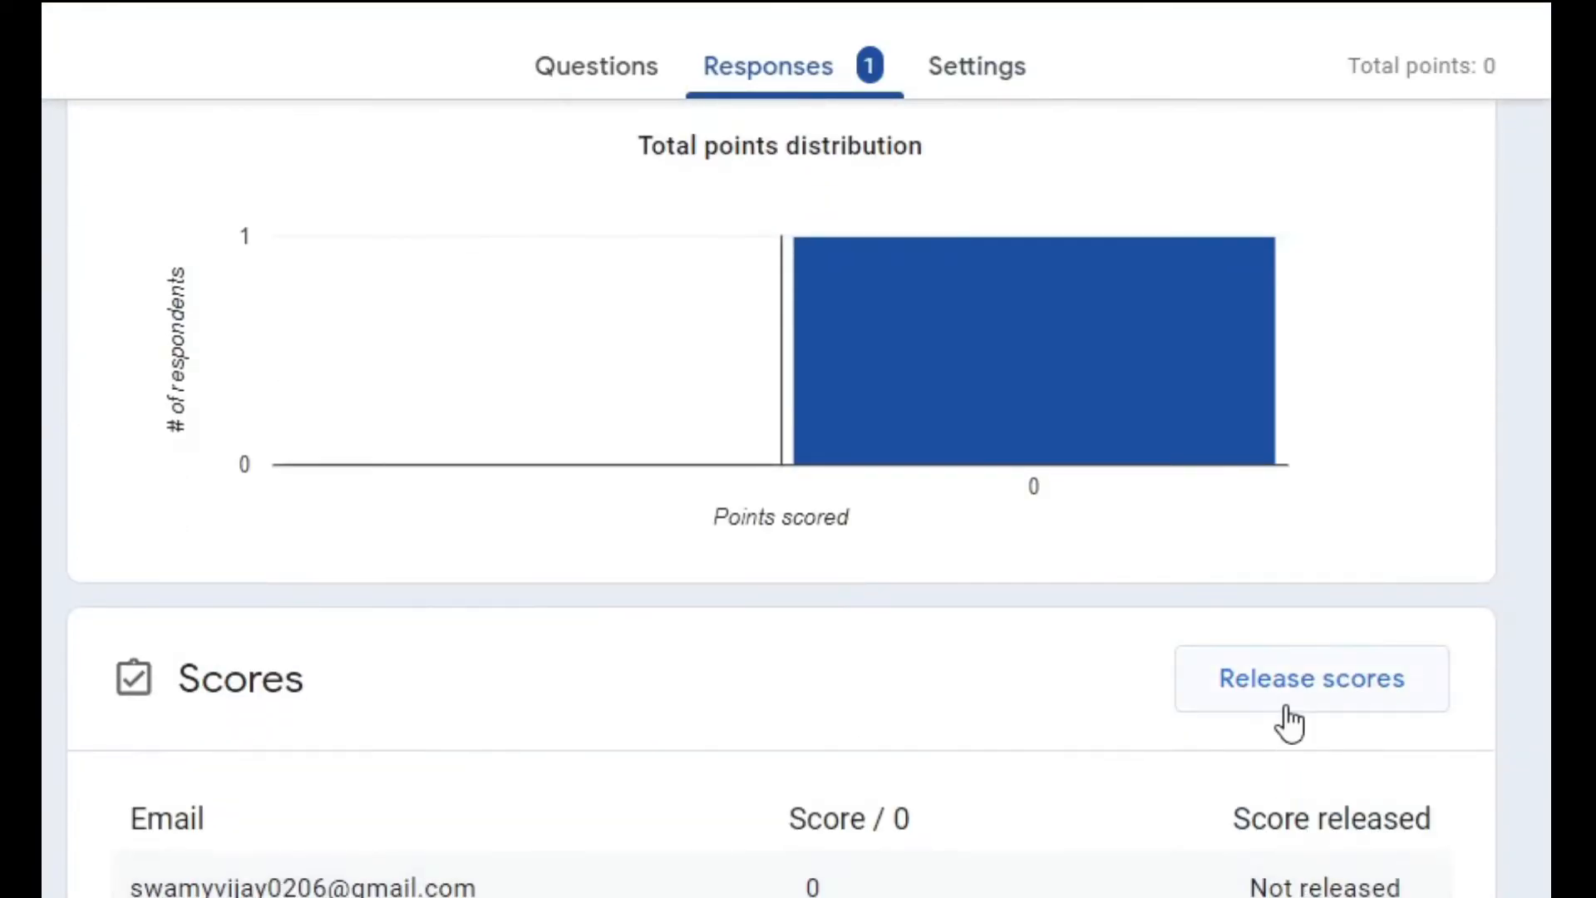
click(1285, 702)
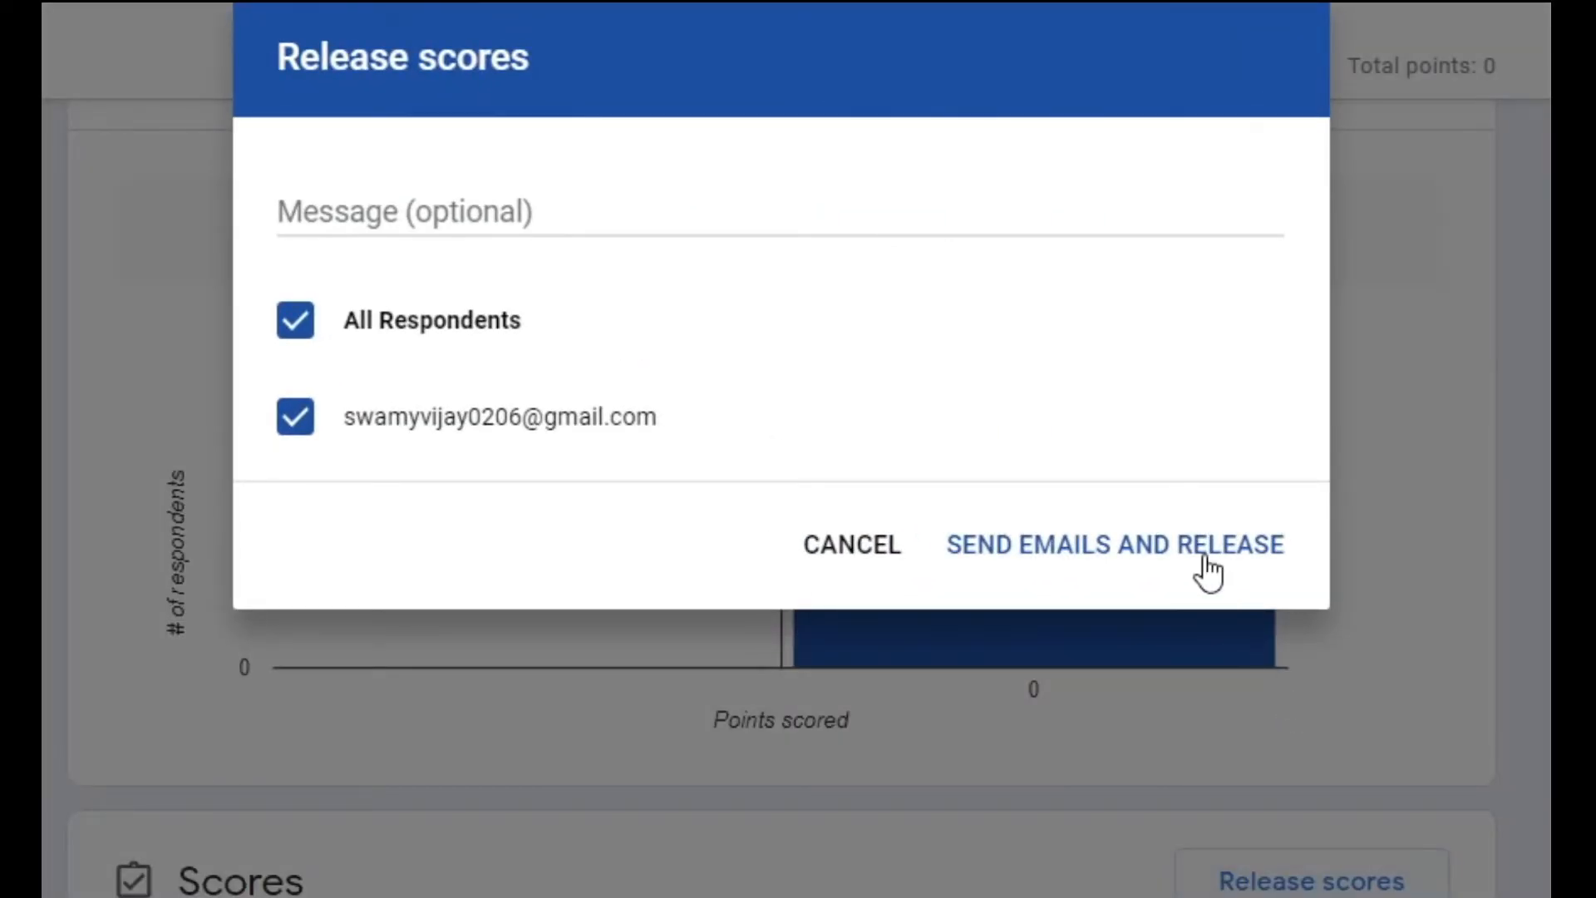
click(1201, 554)
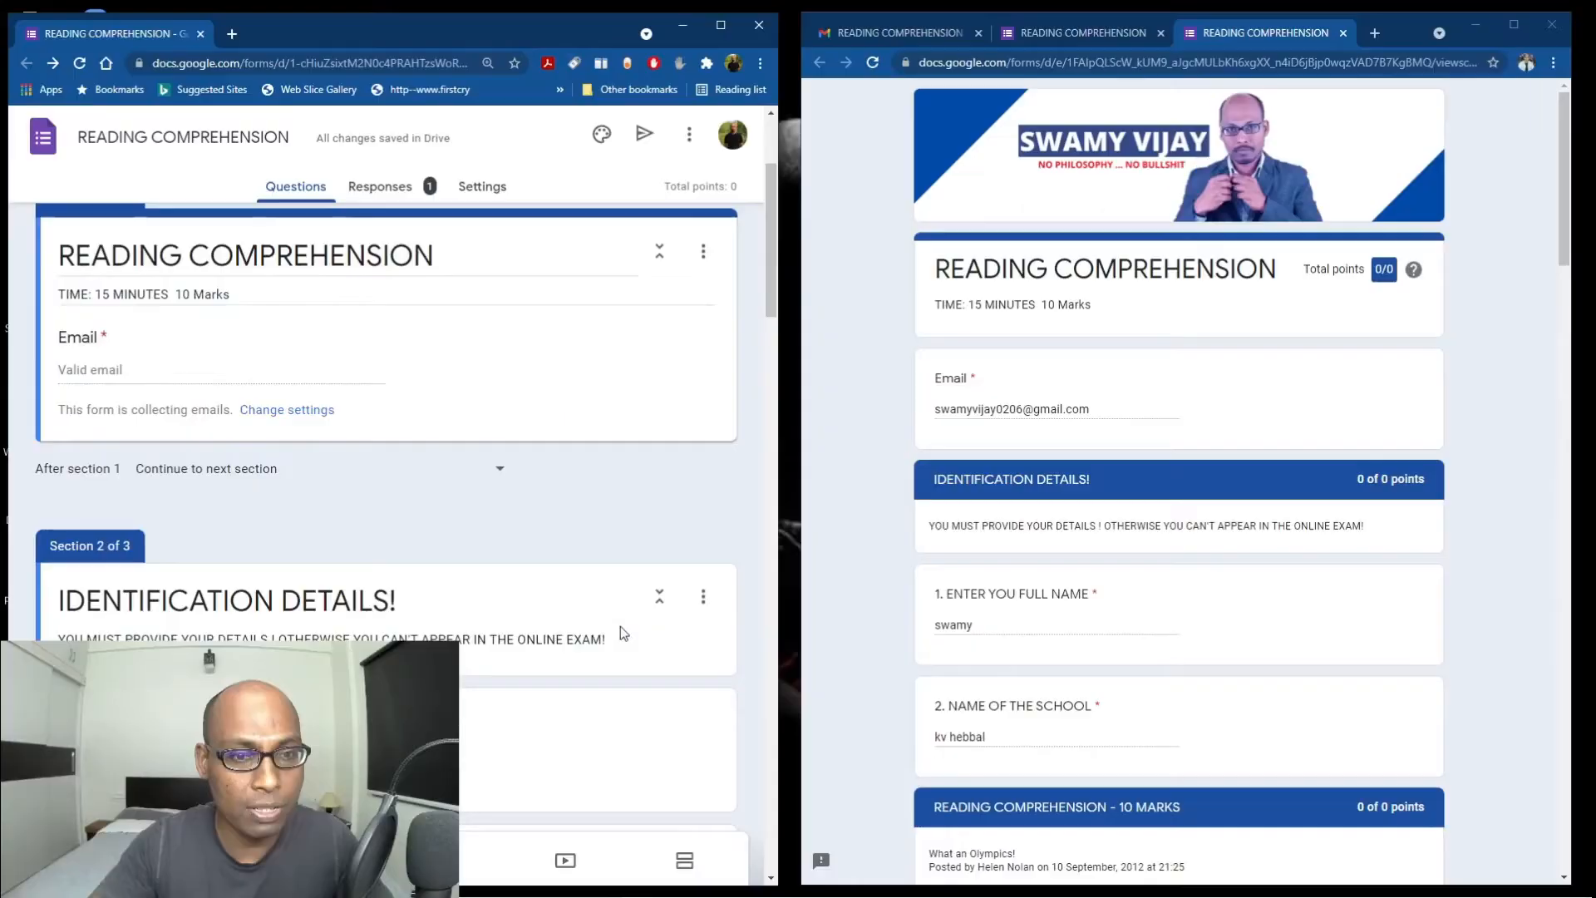
Raise the quiz's default question point value to 1.
scroll(620, 632, down, 8)
click(298, 581)
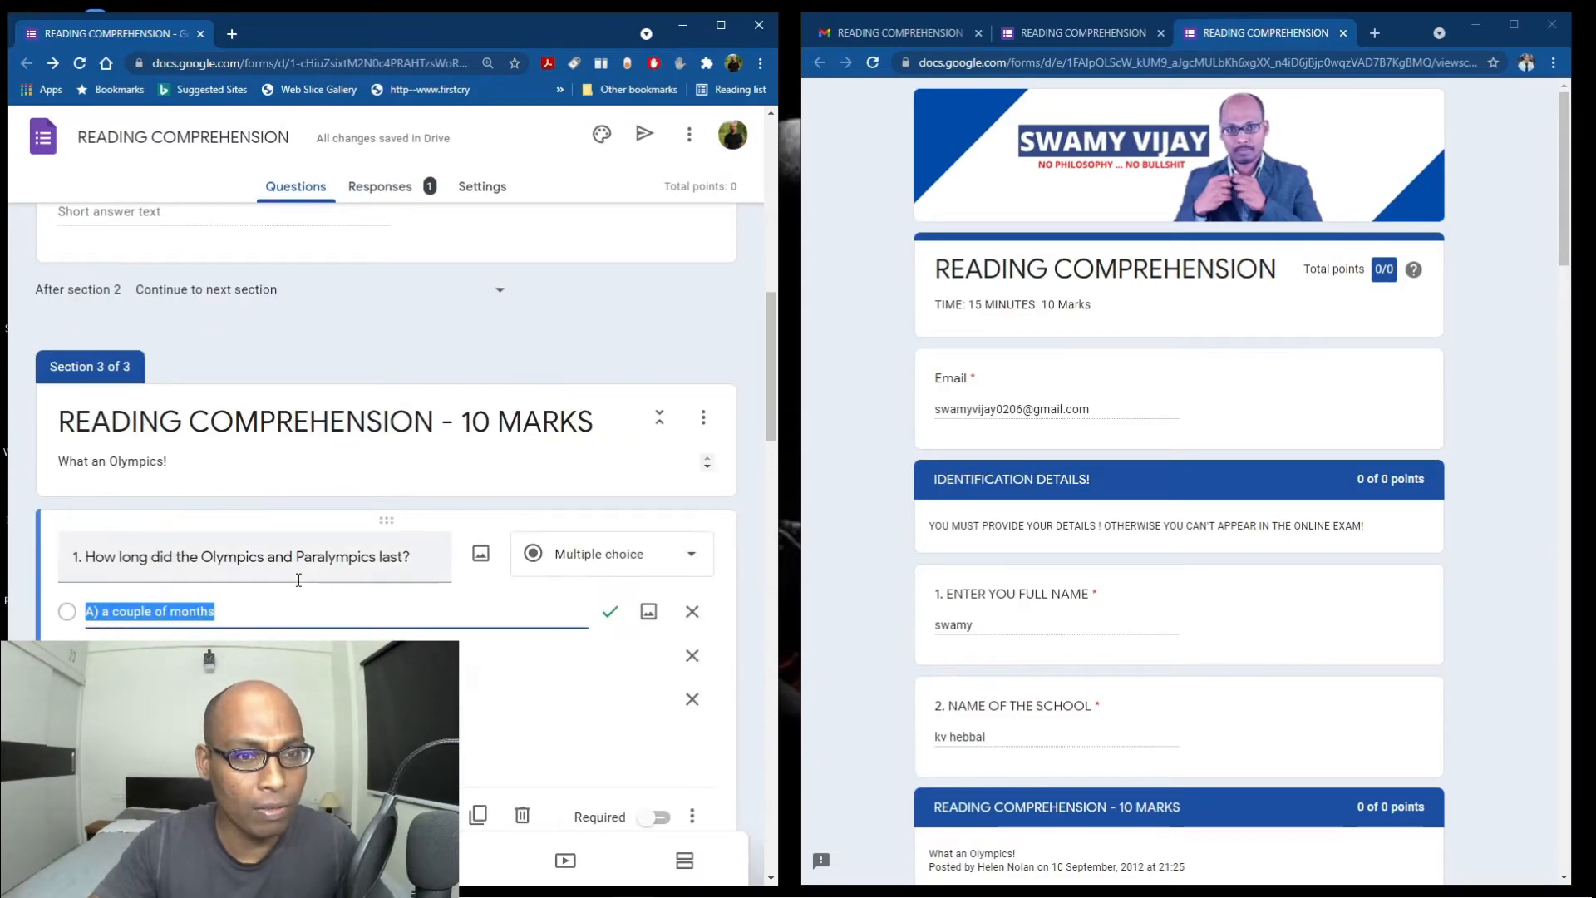
scroll(298, 581, down, 2)
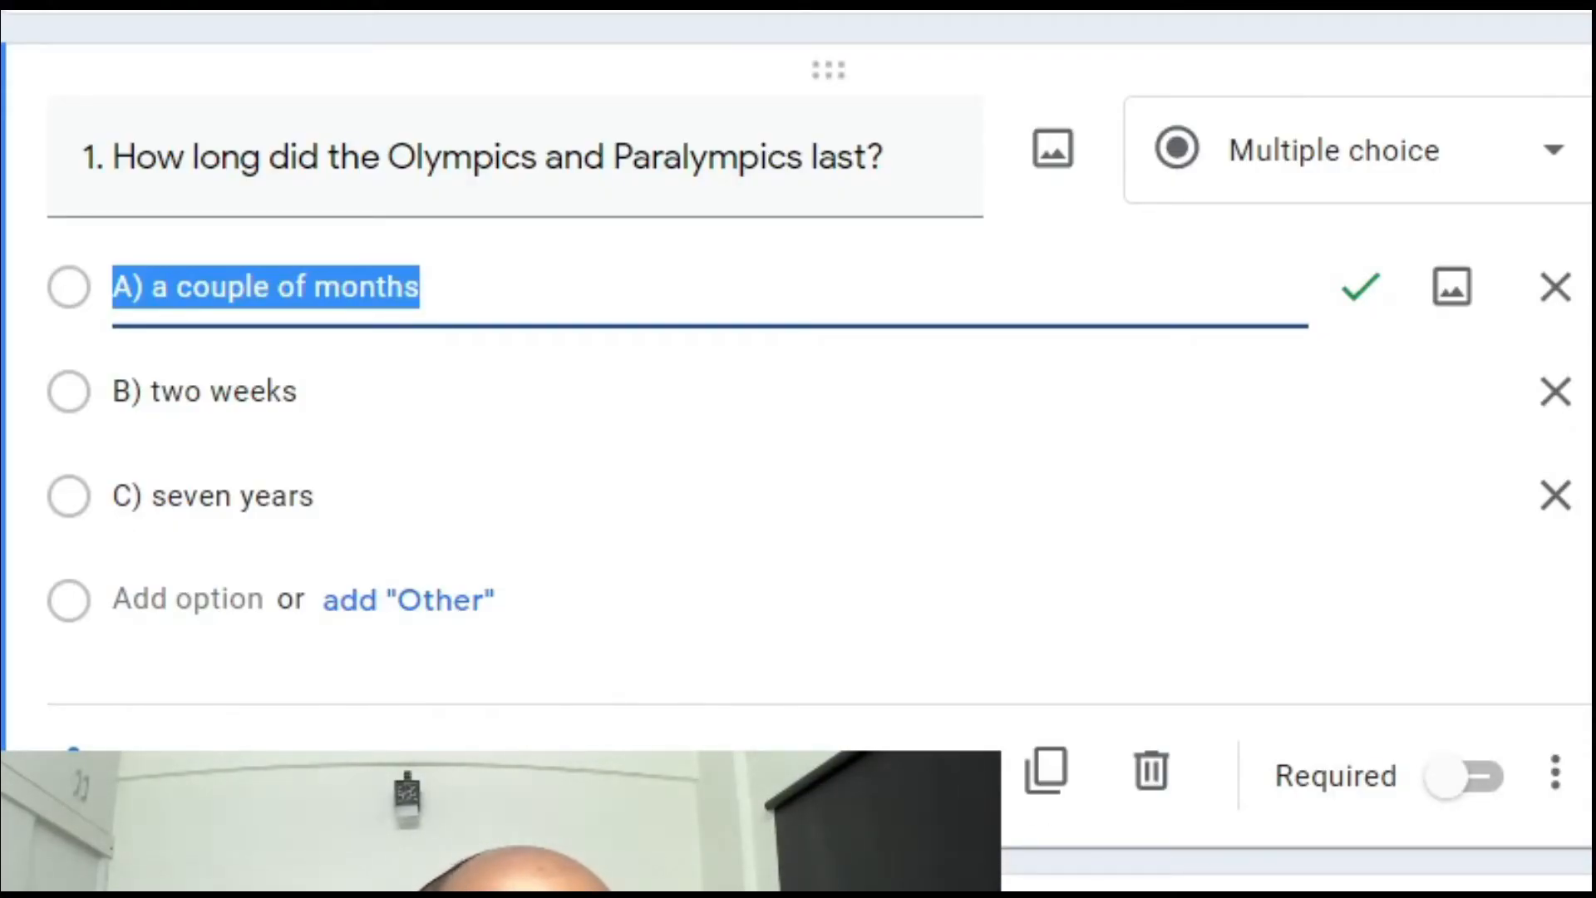
click(166, 773)
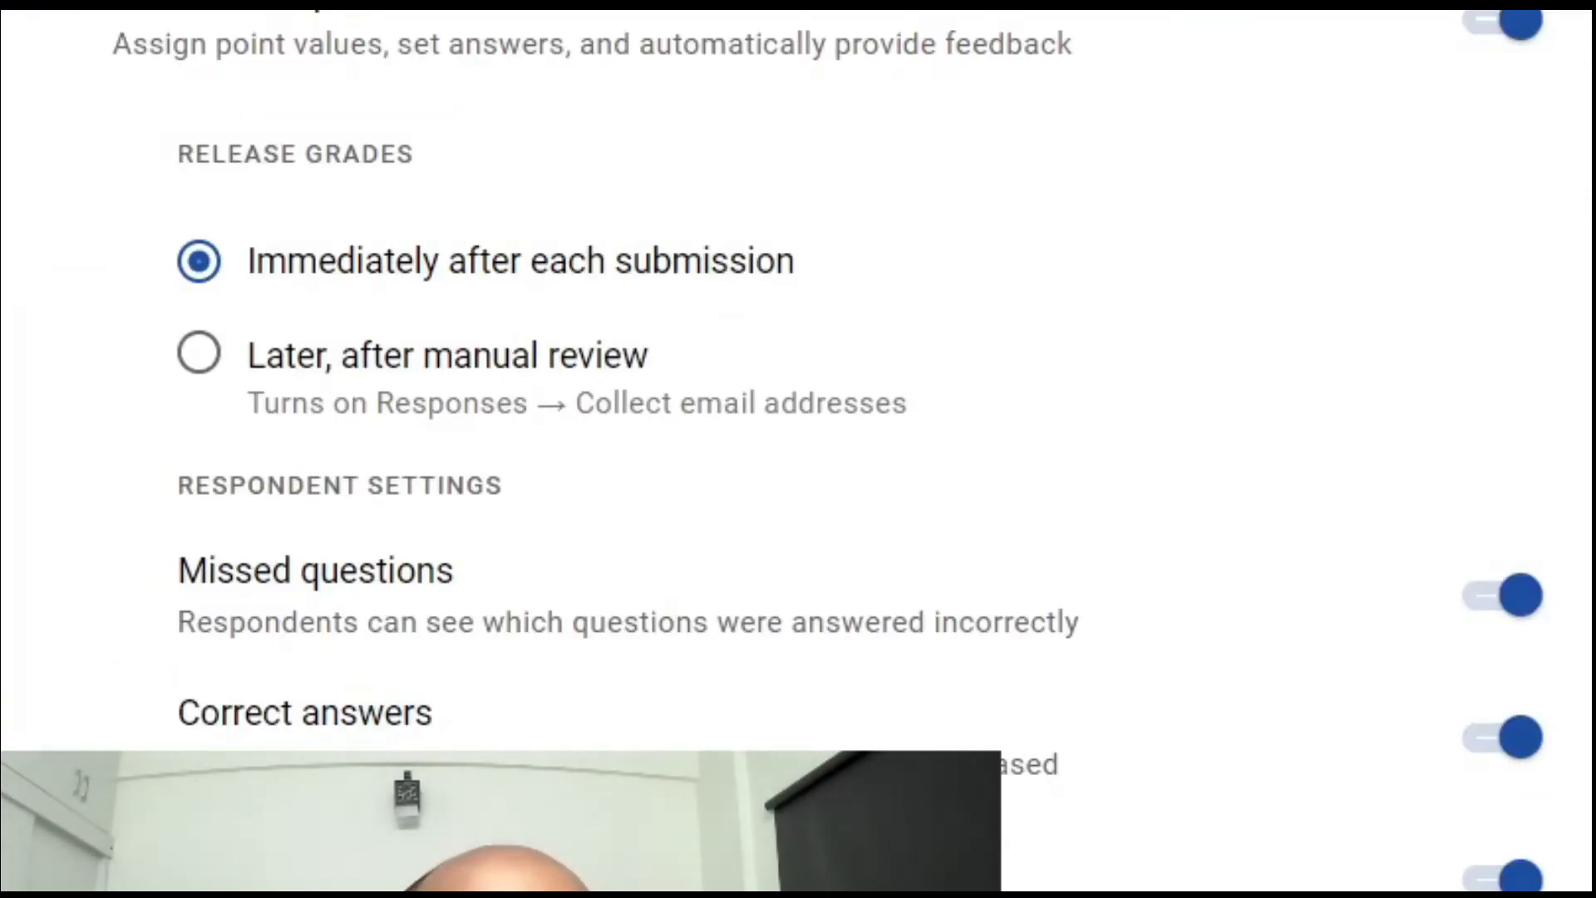
scroll(1460, 559, down, 5)
click(1424, 525)
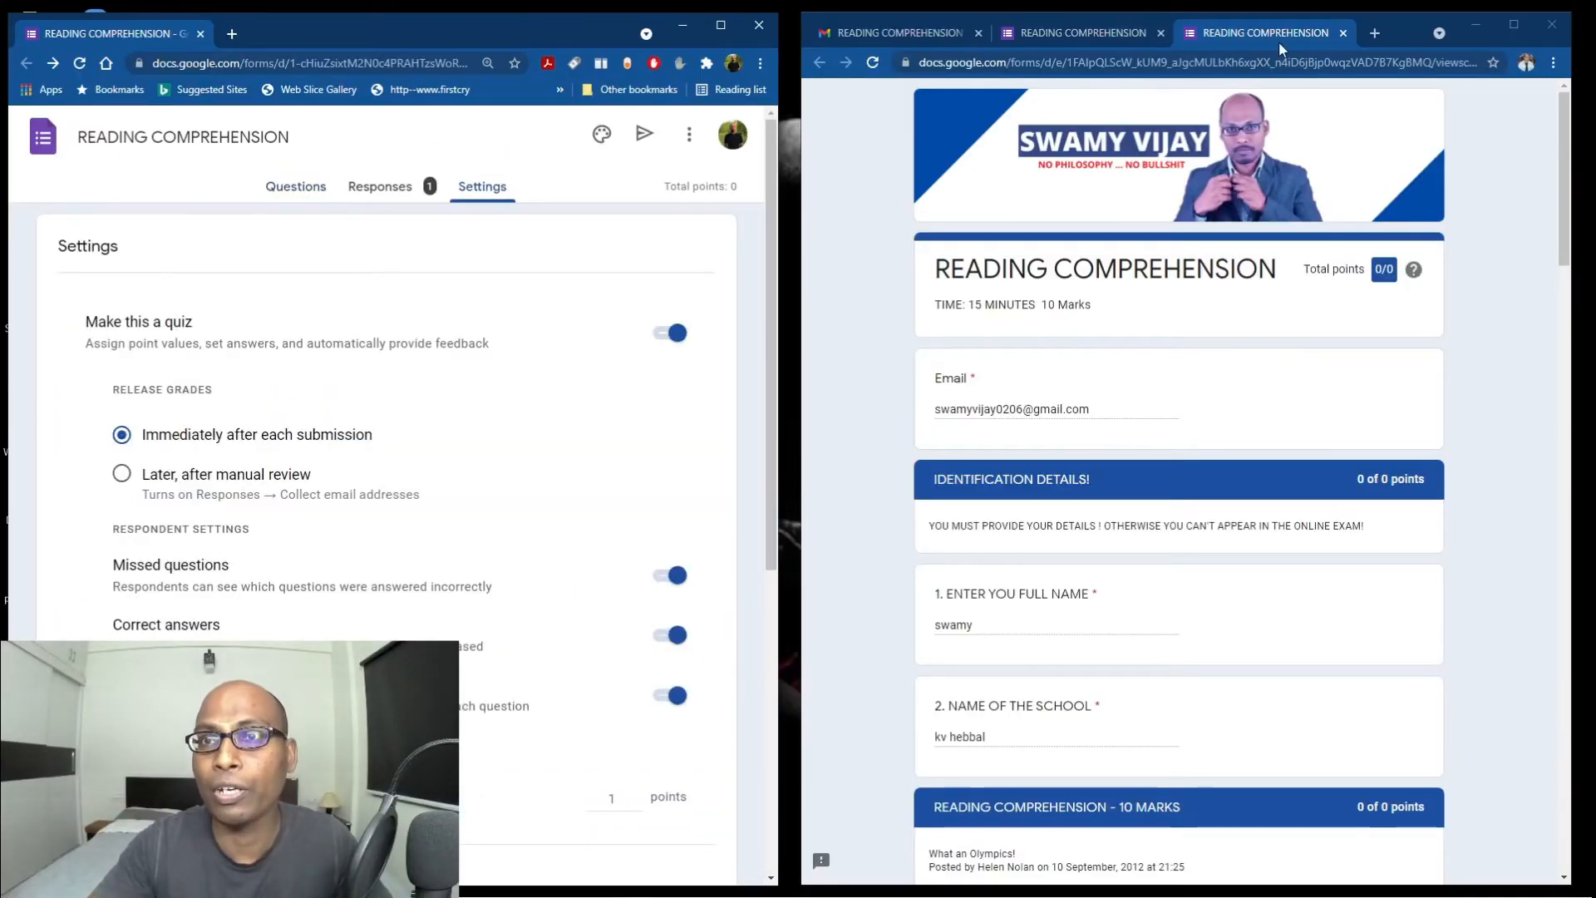
Close the respondent's browser window showing the score view.
drag(1418, 42, 1414, 260)
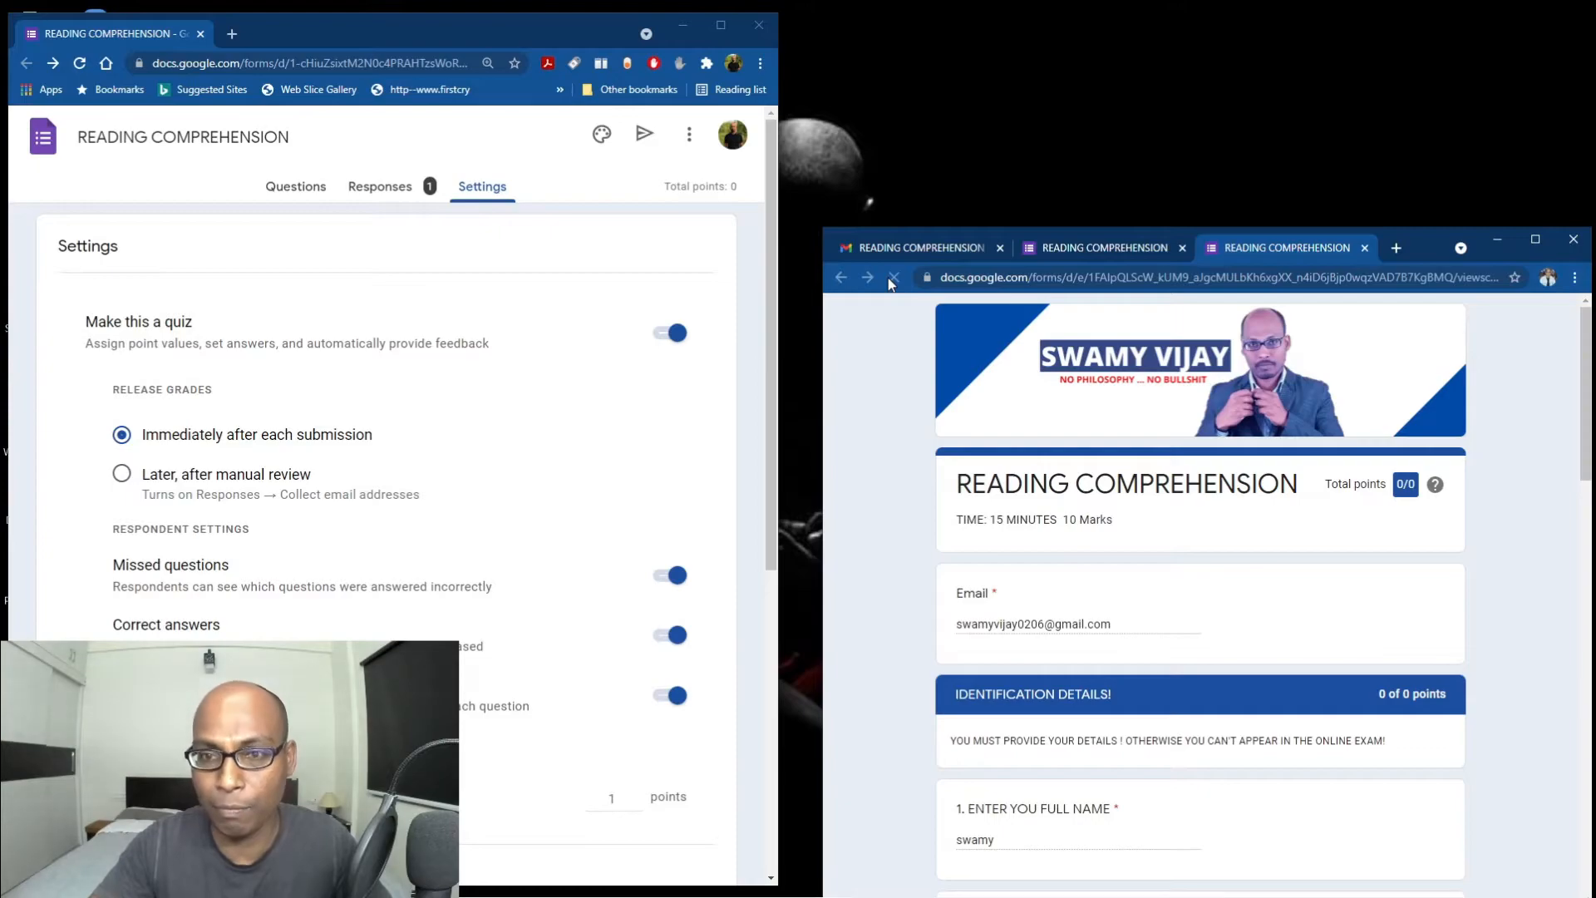
drag(1449, 251, 1422, 61)
scroll(1363, 716, down, 4)
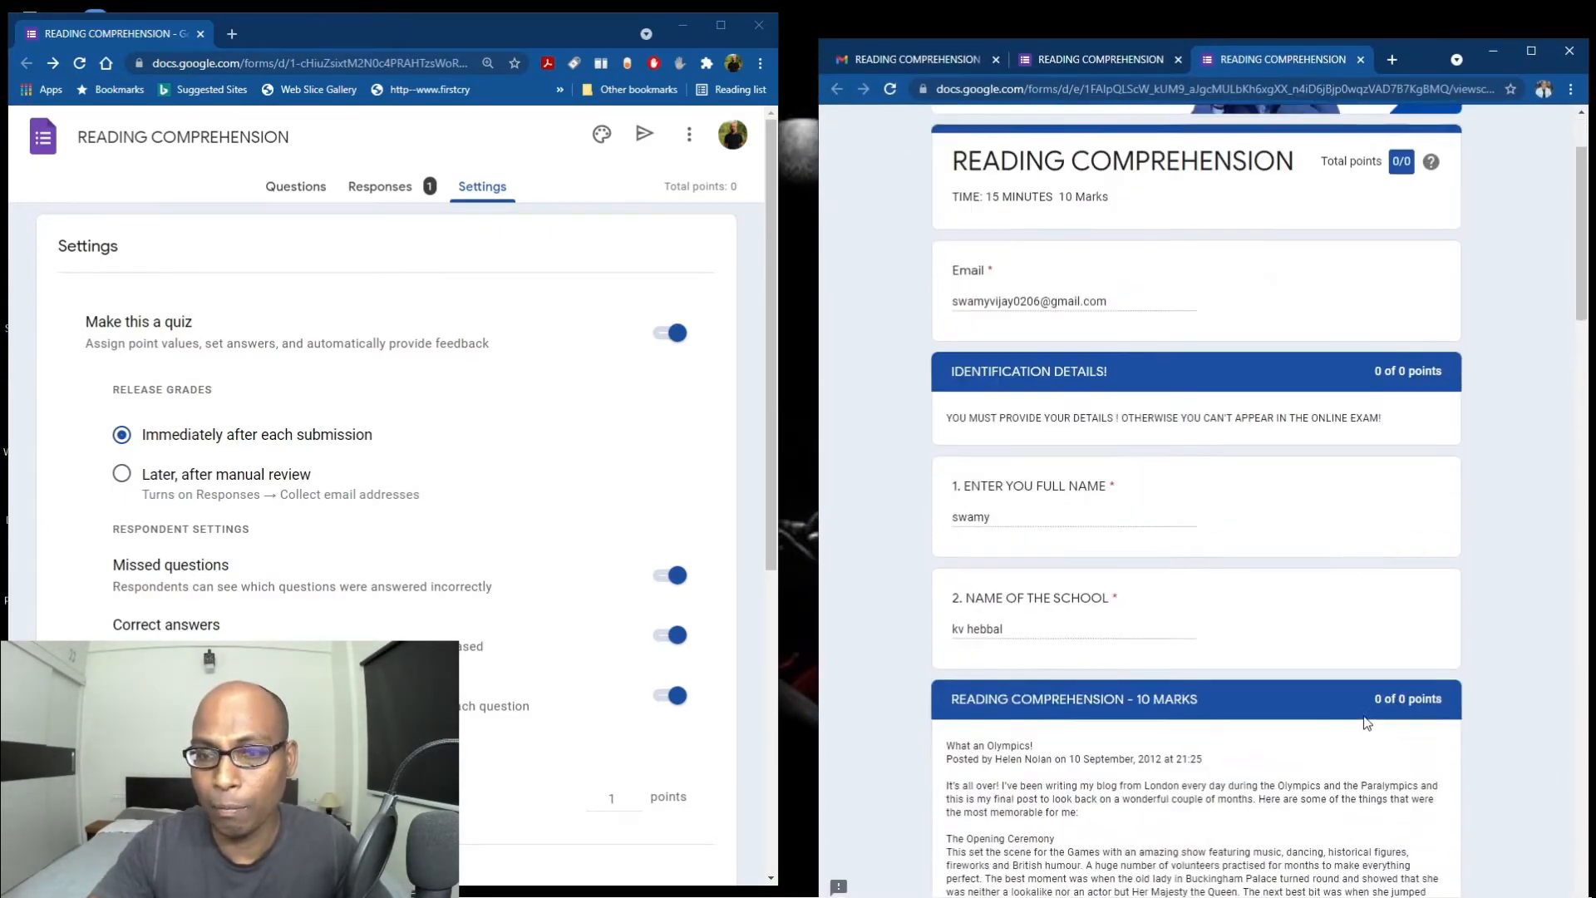
scroll(1363, 715, up, 4)
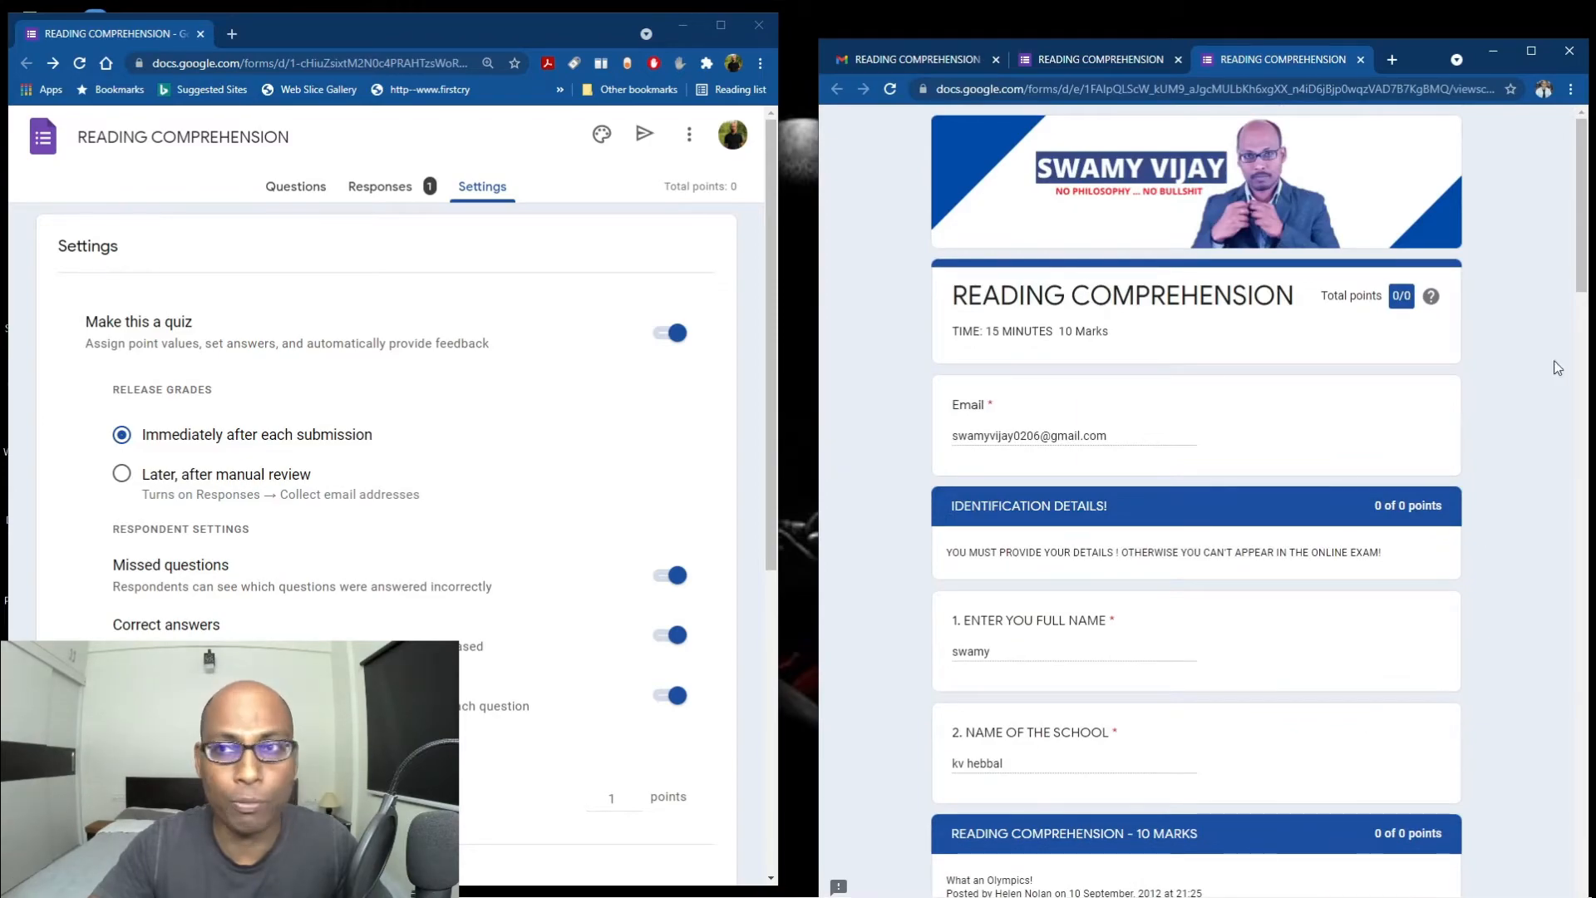
click(1579, 60)
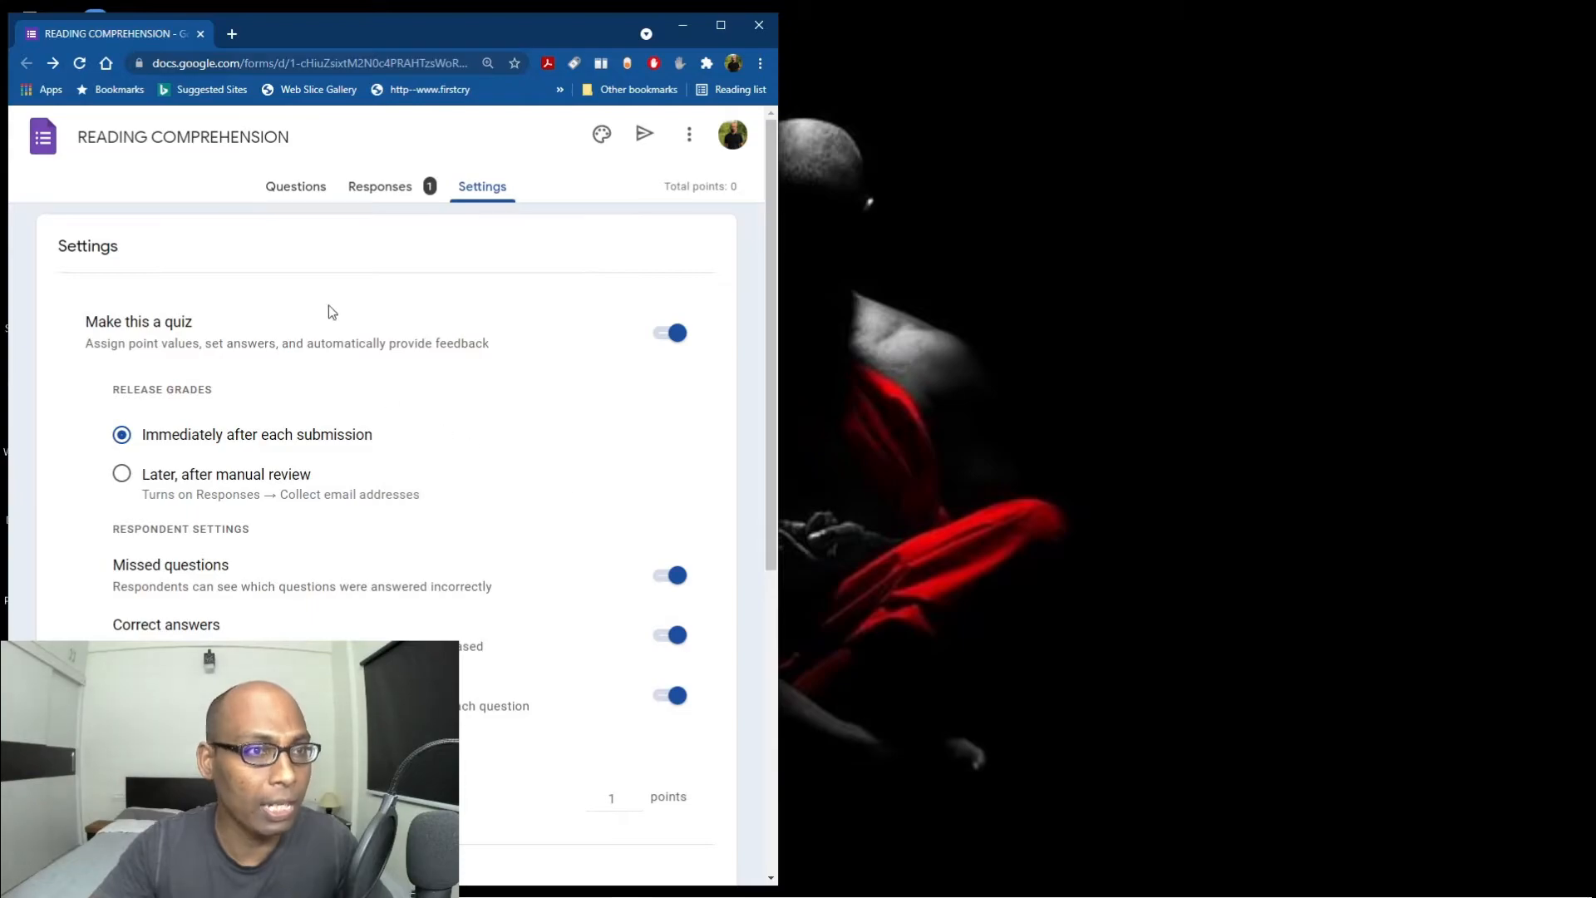
Set questions 1 and 2 to 1 point each in their answer keys.
click(297, 190)
scroll(298, 191, down, 10)
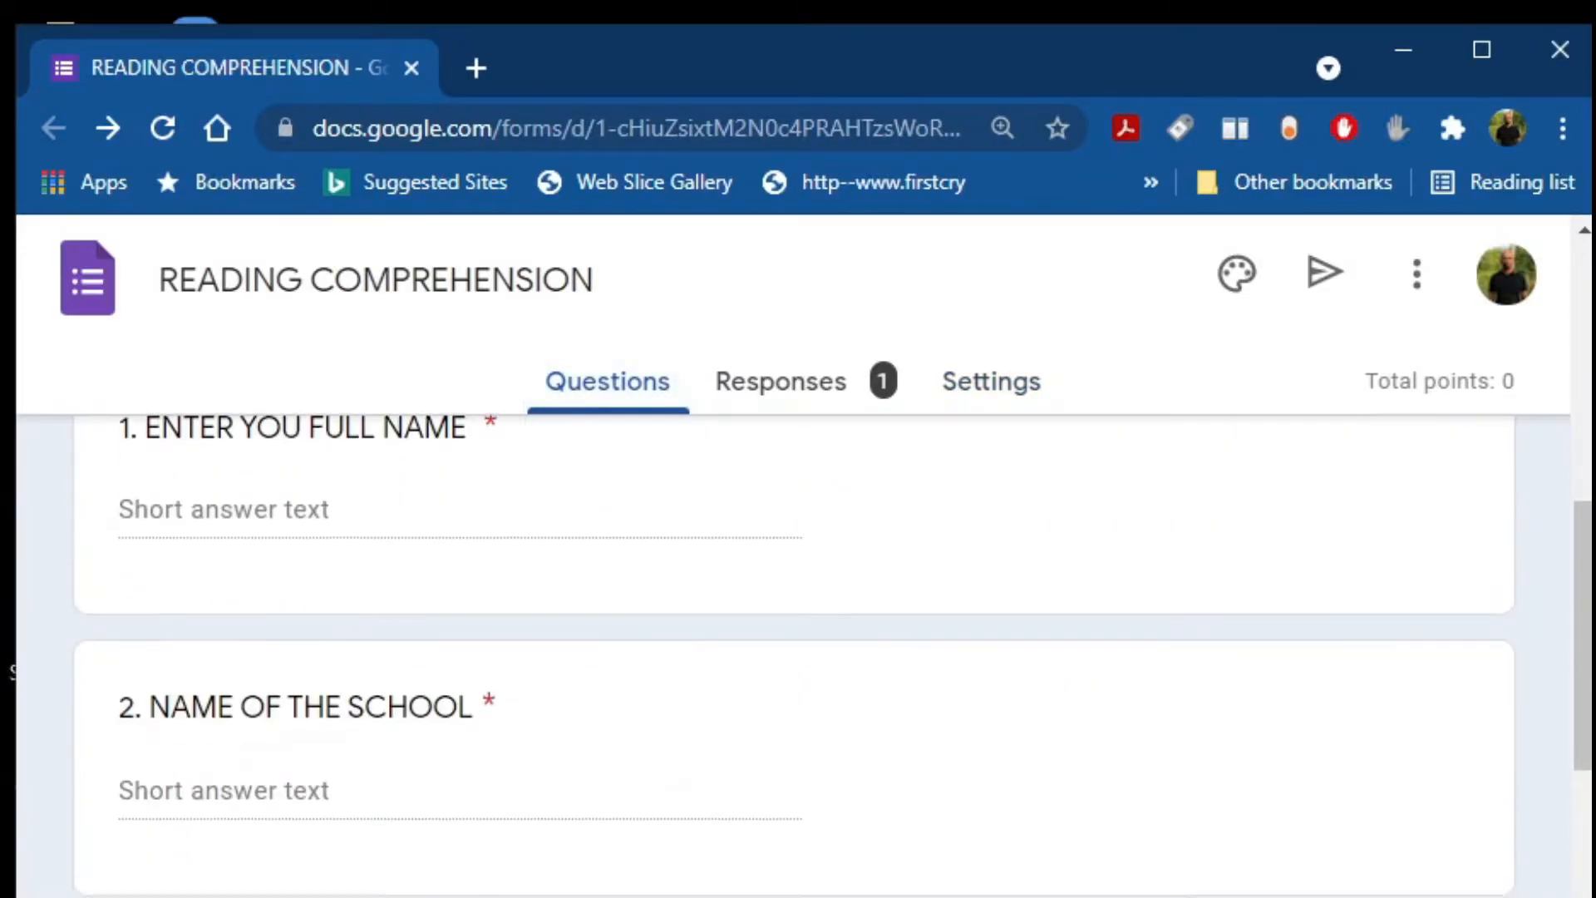
scroll(794, 656, down, 8)
scroll(794, 657, up, 5)
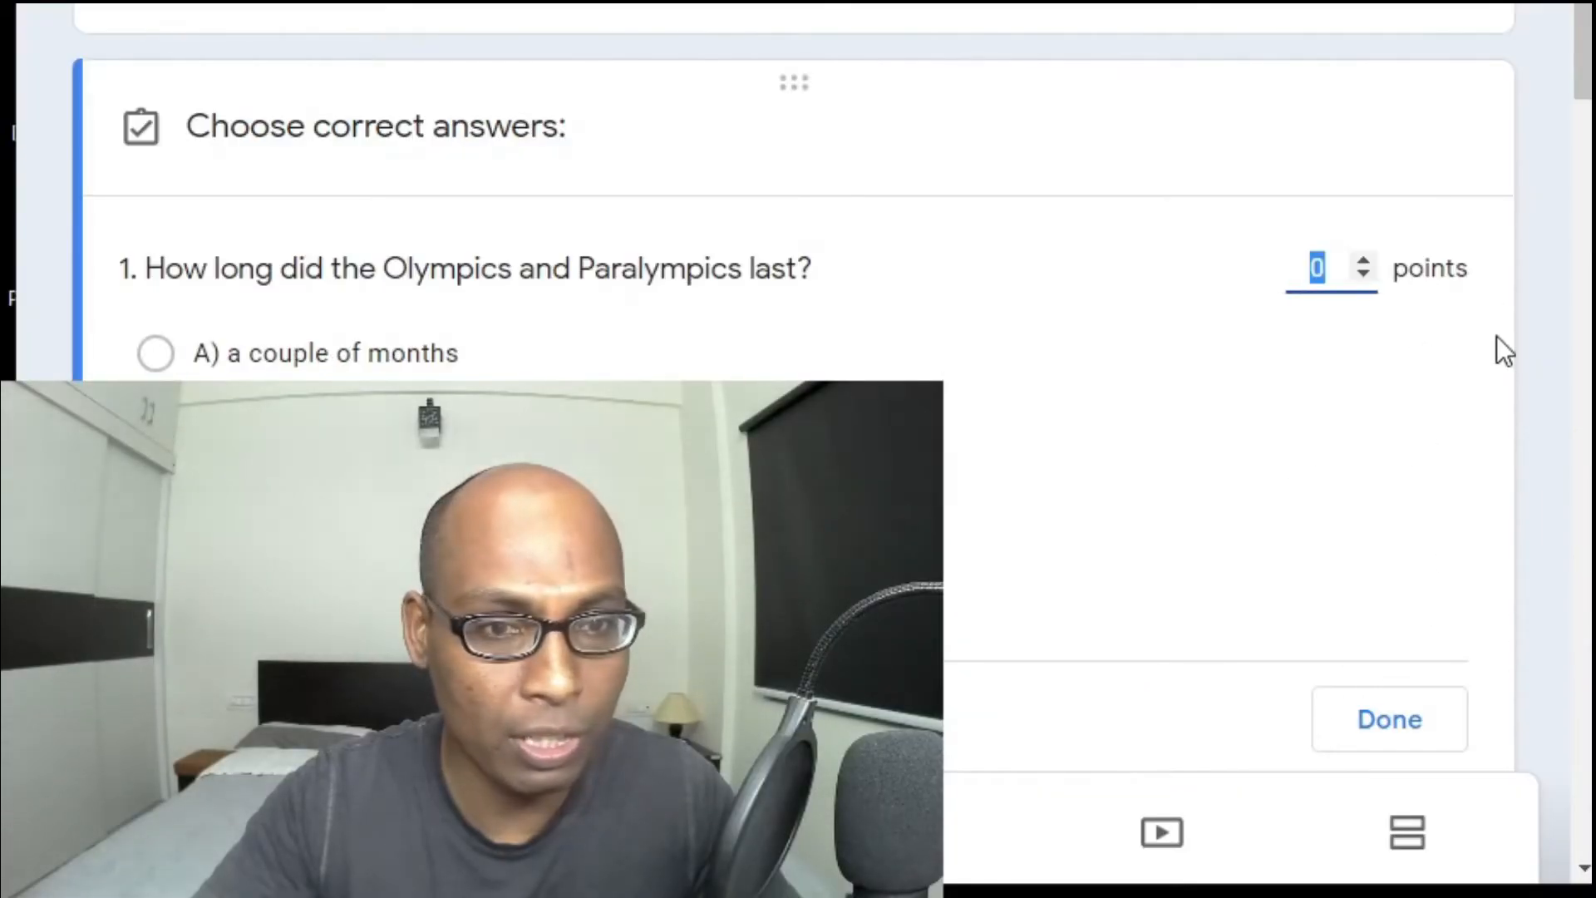
click(1364, 260)
click(1389, 720)
scroll(1194, 456, down, 5)
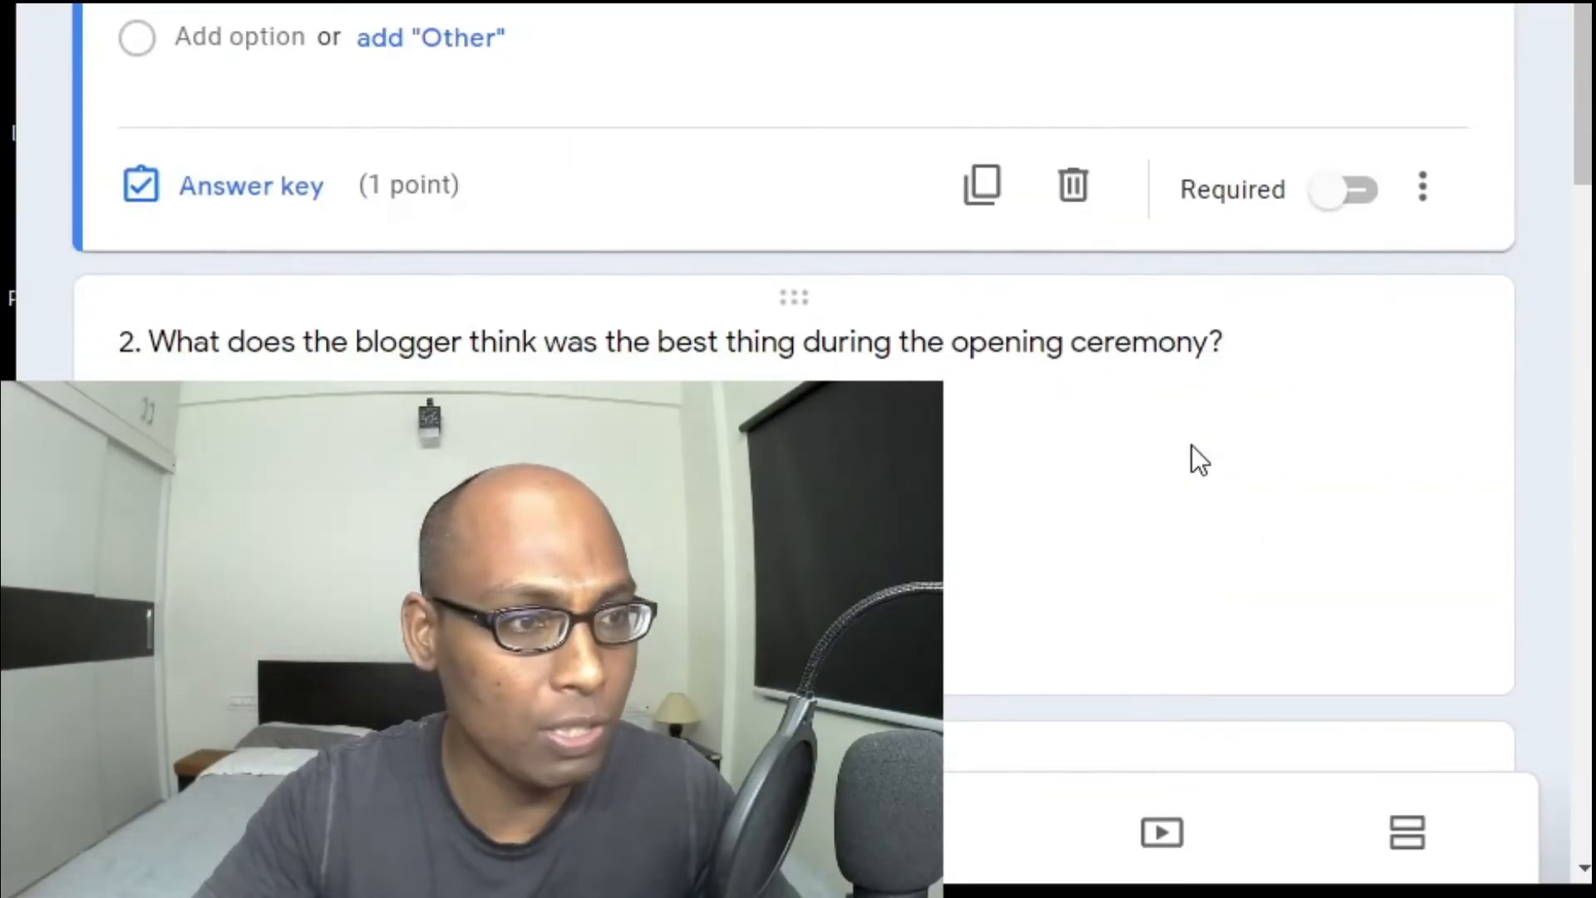
click(330, 83)
click(274, 120)
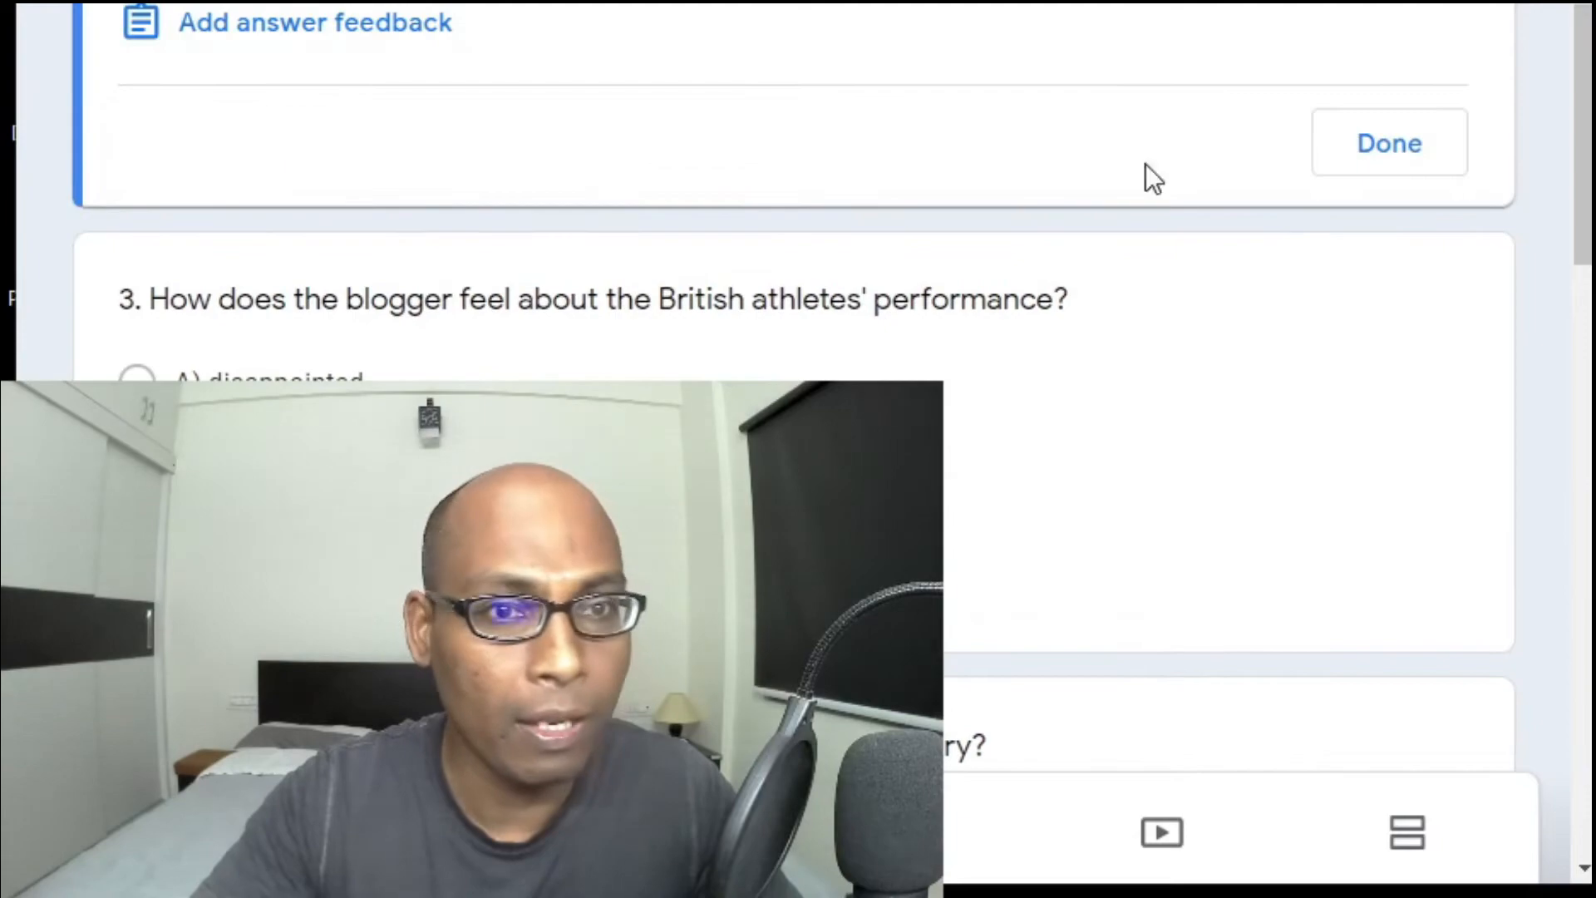
click(1392, 146)
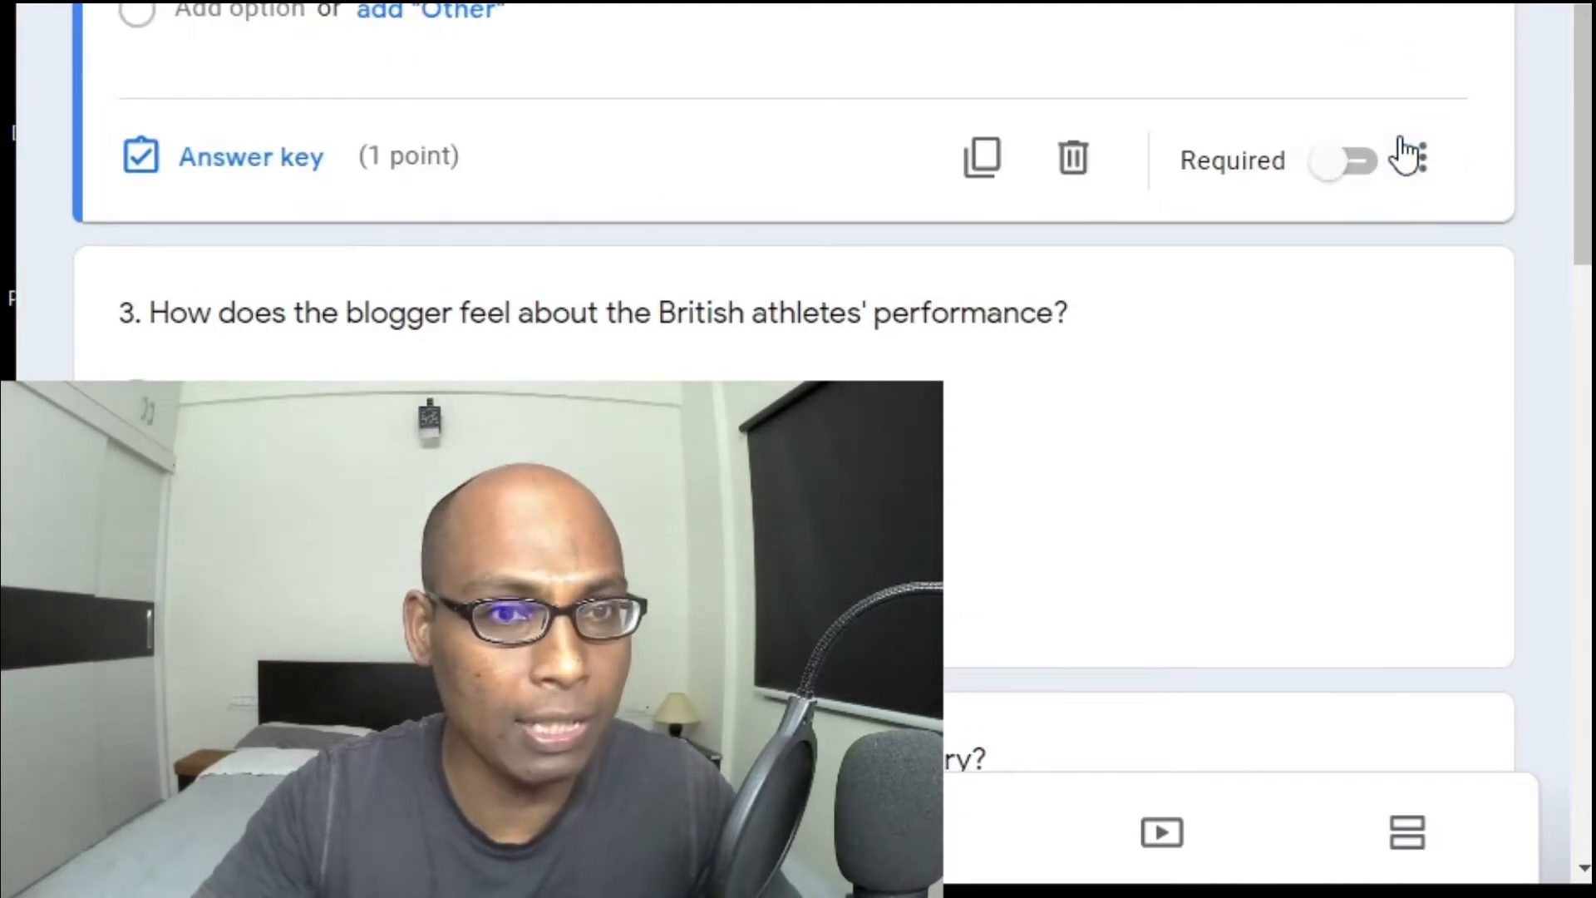
Give questions 3 and 4 one point each in their answer keys.
scroll(232, 160, down, 3)
click(228, 164)
click(250, 262)
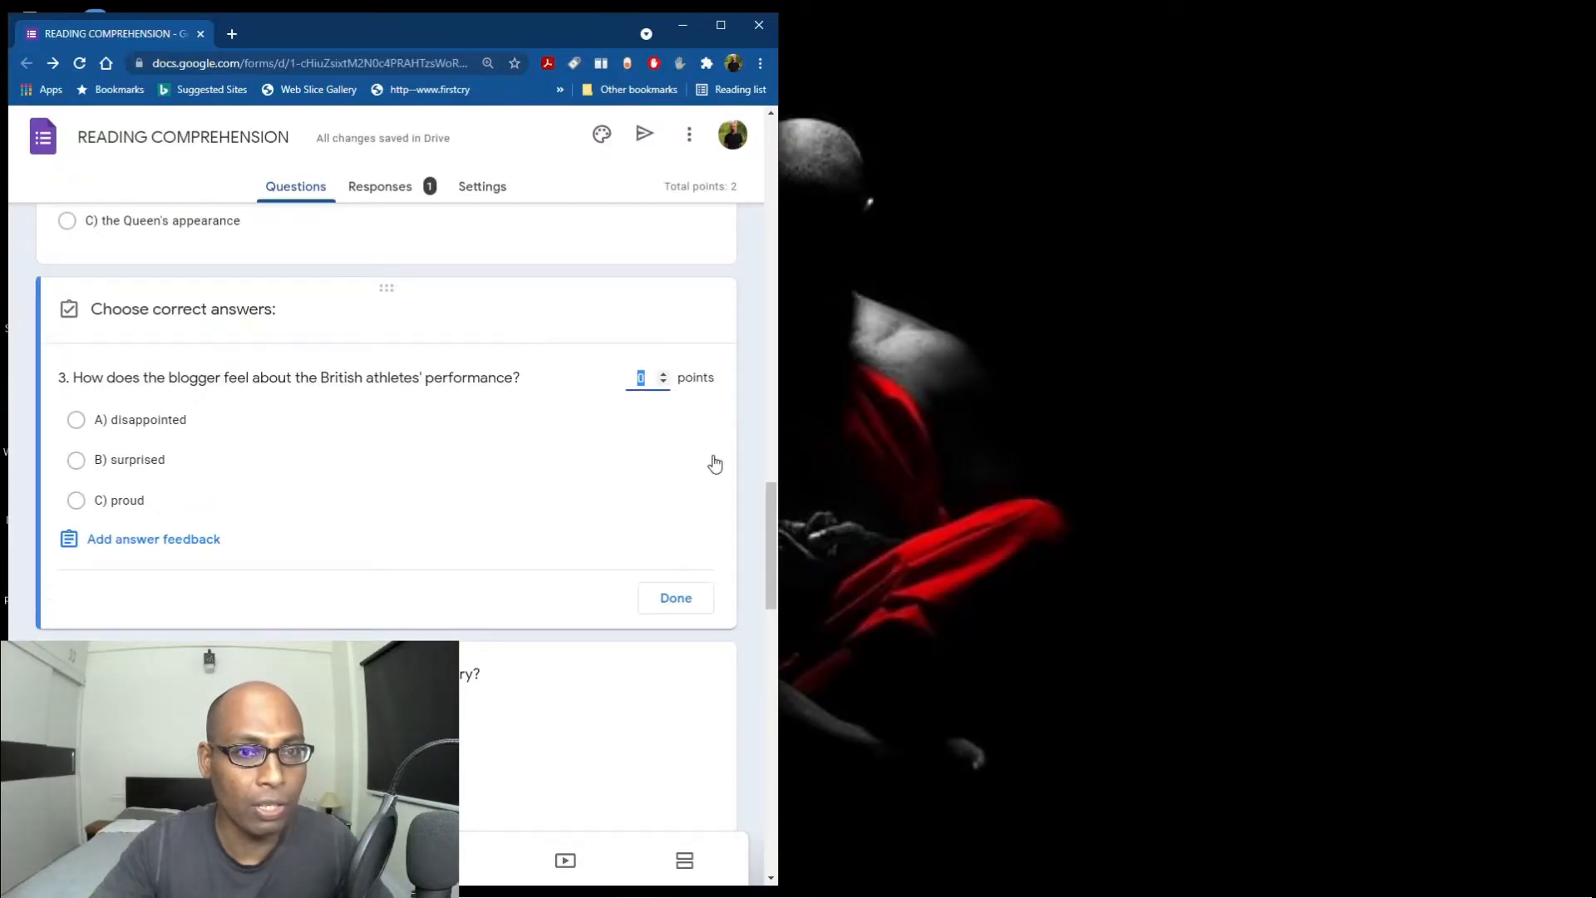
text(1)
click(672, 598)
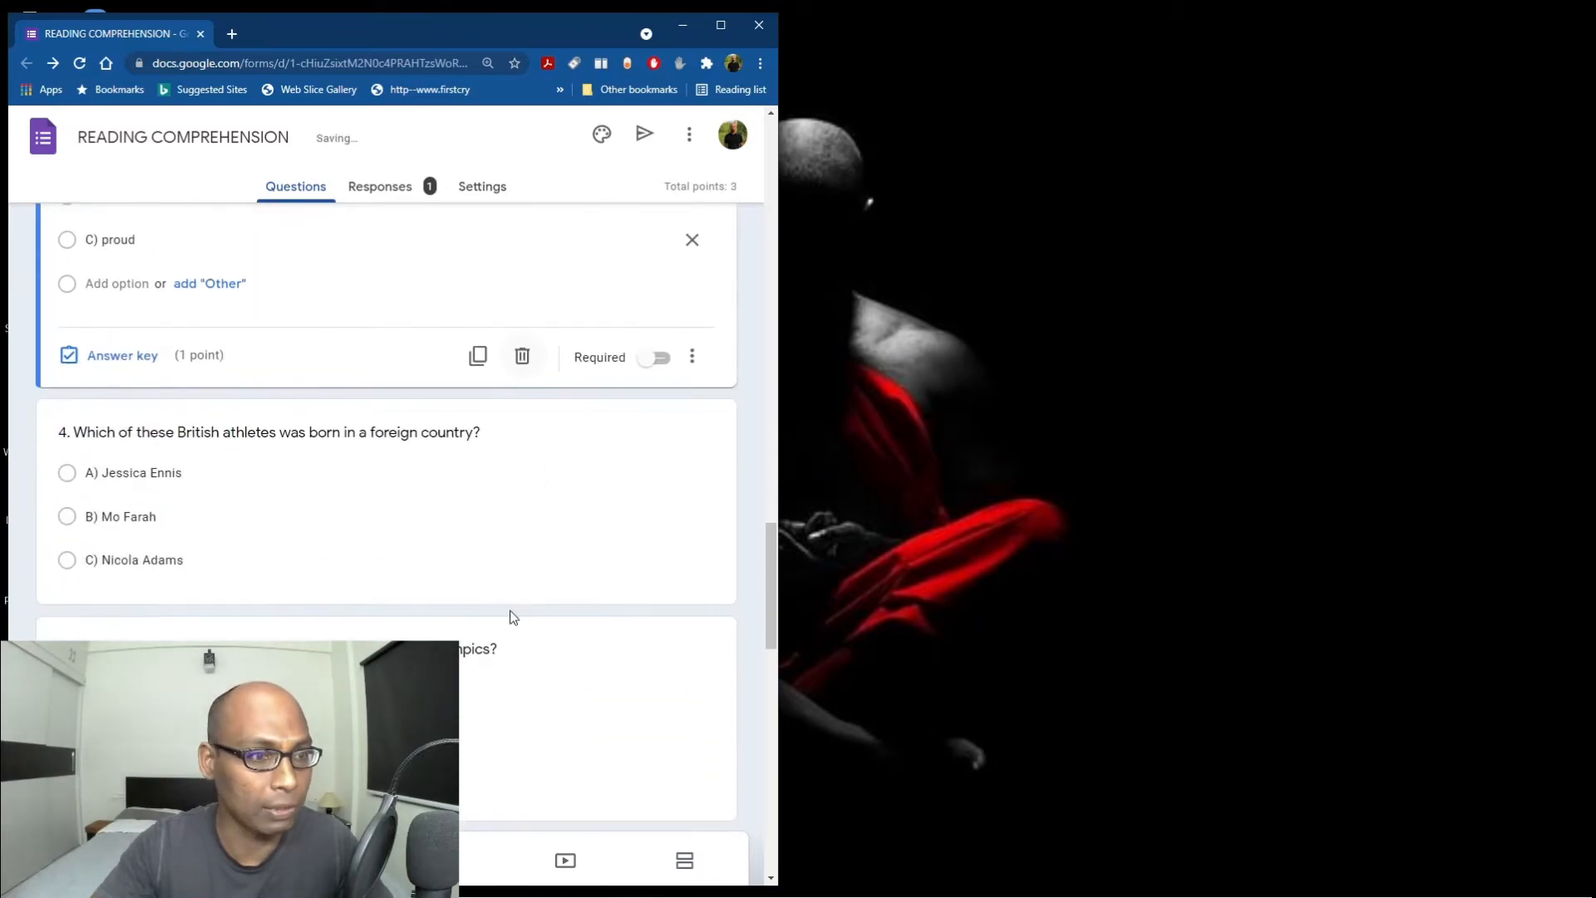
click(125, 561)
click(125, 573)
click(663, 362)
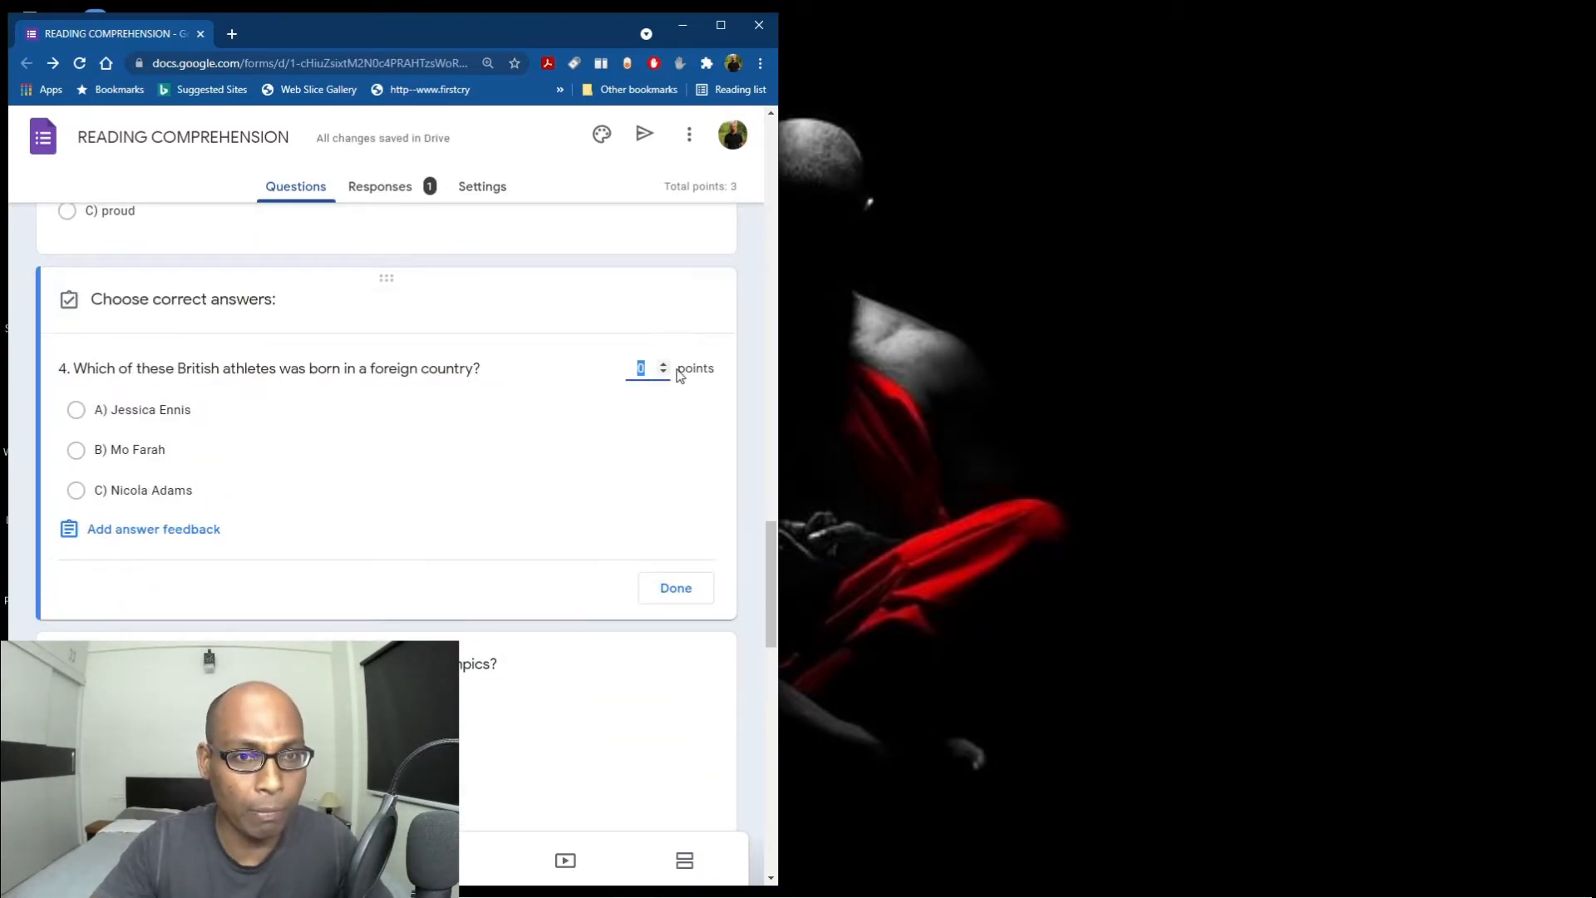
click(1364, 754)
Give questions 5 and 6 one point each in their answer keys.
scroll(652, 751, down, 3)
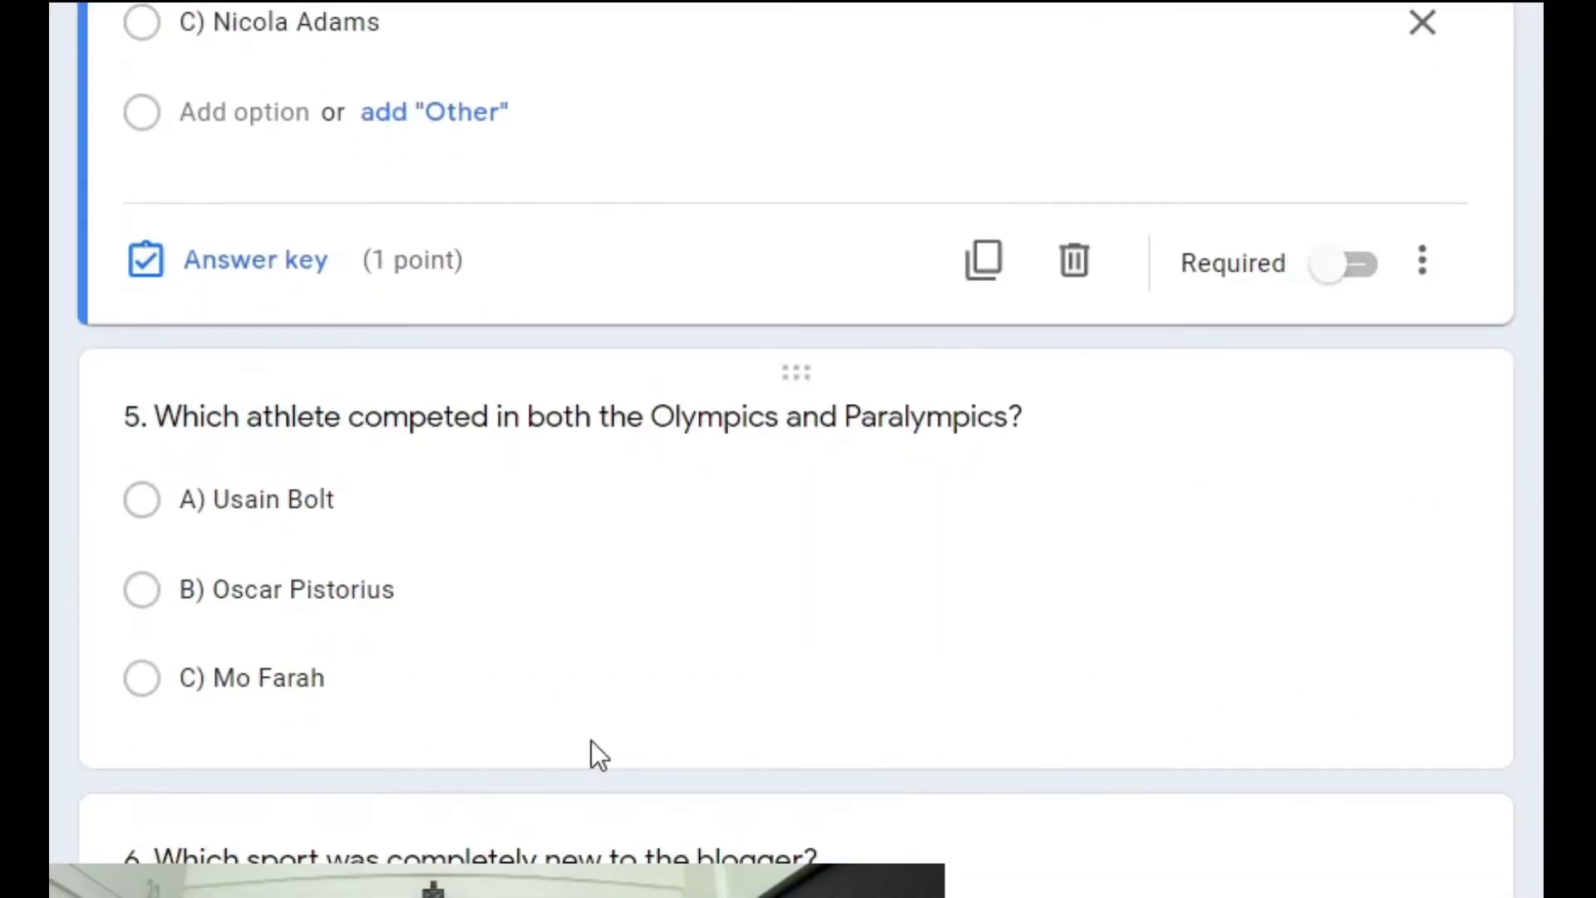
click(274, 677)
click(284, 713)
click(1362, 277)
click(1386, 731)
scroll(296, 685, down, 6)
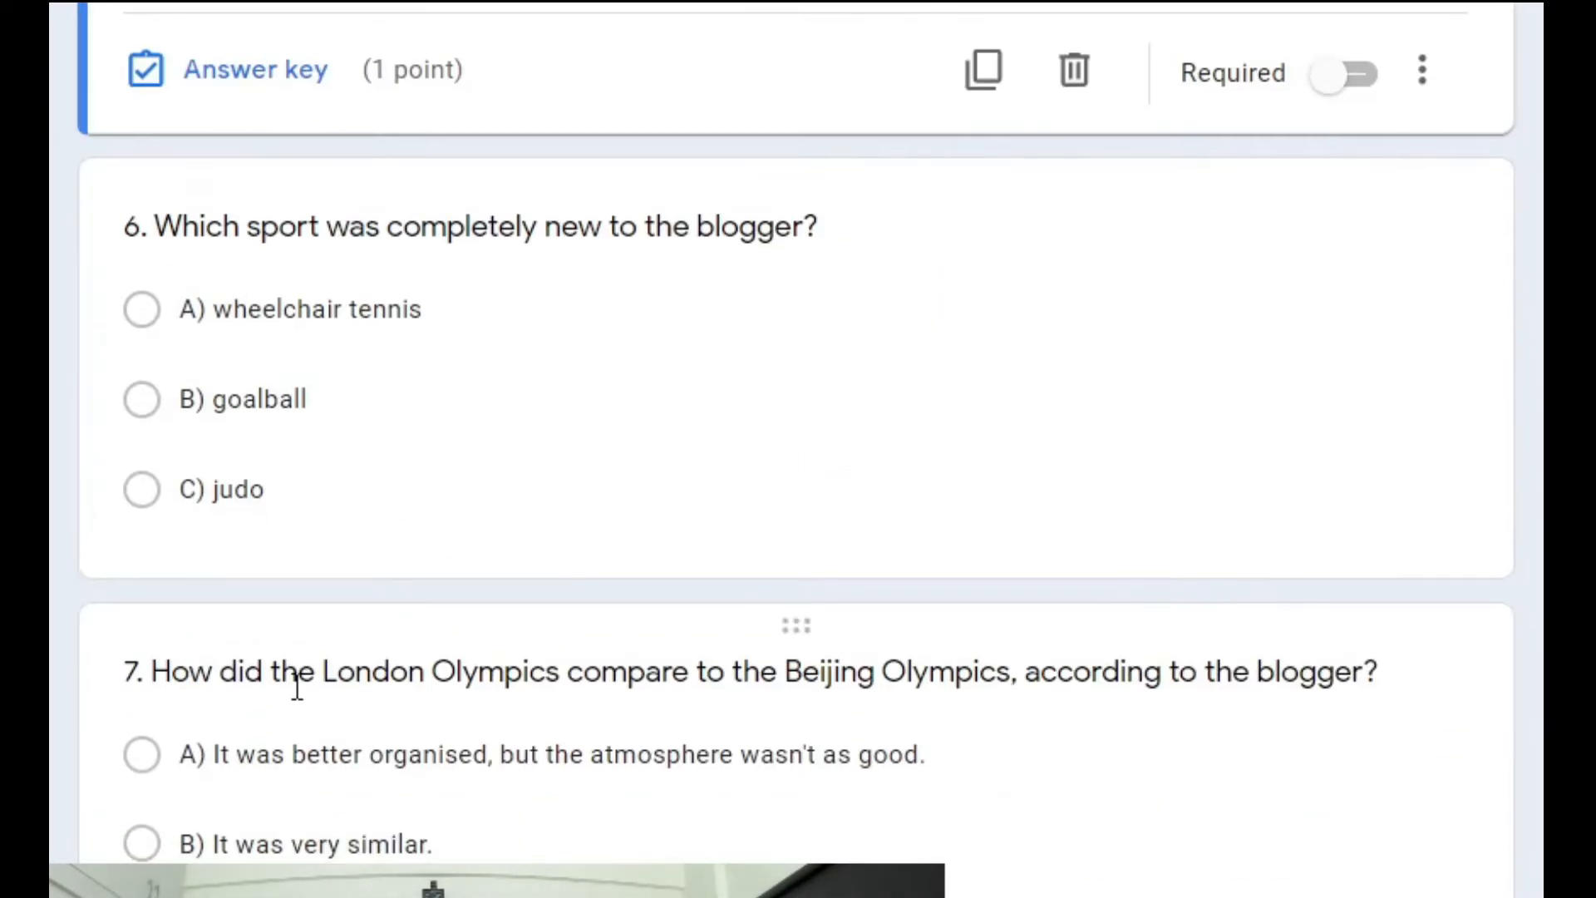
click(249, 393)
click(264, 518)
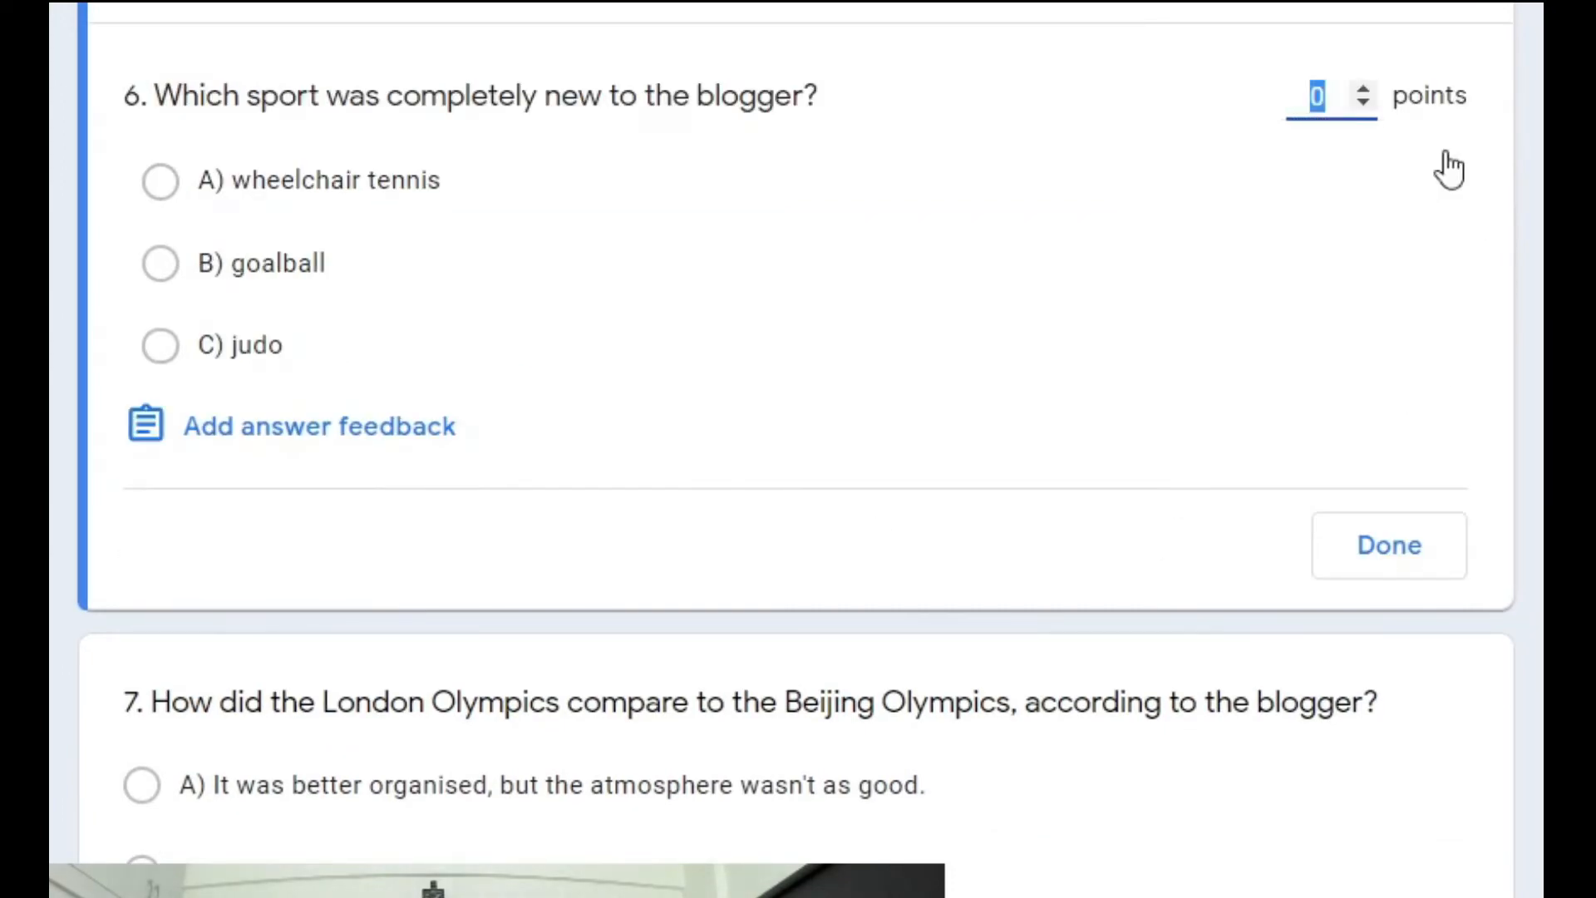
click(1363, 98)
click(1387, 544)
Raise questions 7 and 8 from 0 to 1 point in their answer keys.
scroll(731, 649, down, 5)
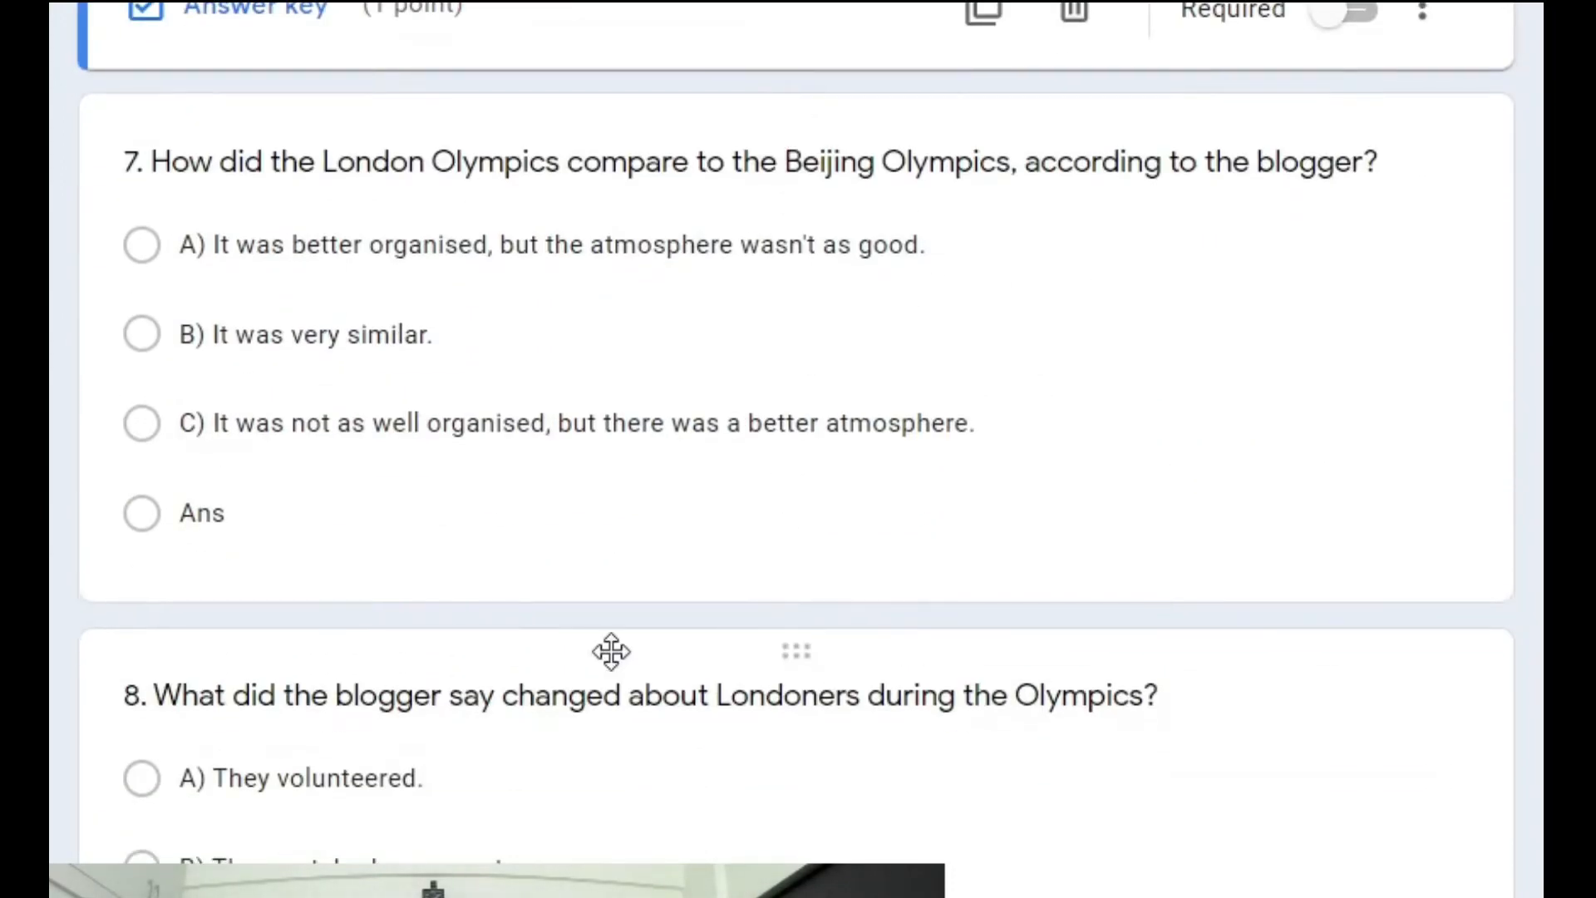
click(379, 487)
click(264, 540)
click(1364, 43)
click(1388, 599)
scroll(691, 748, down, 5)
click(414, 582)
click(279, 613)
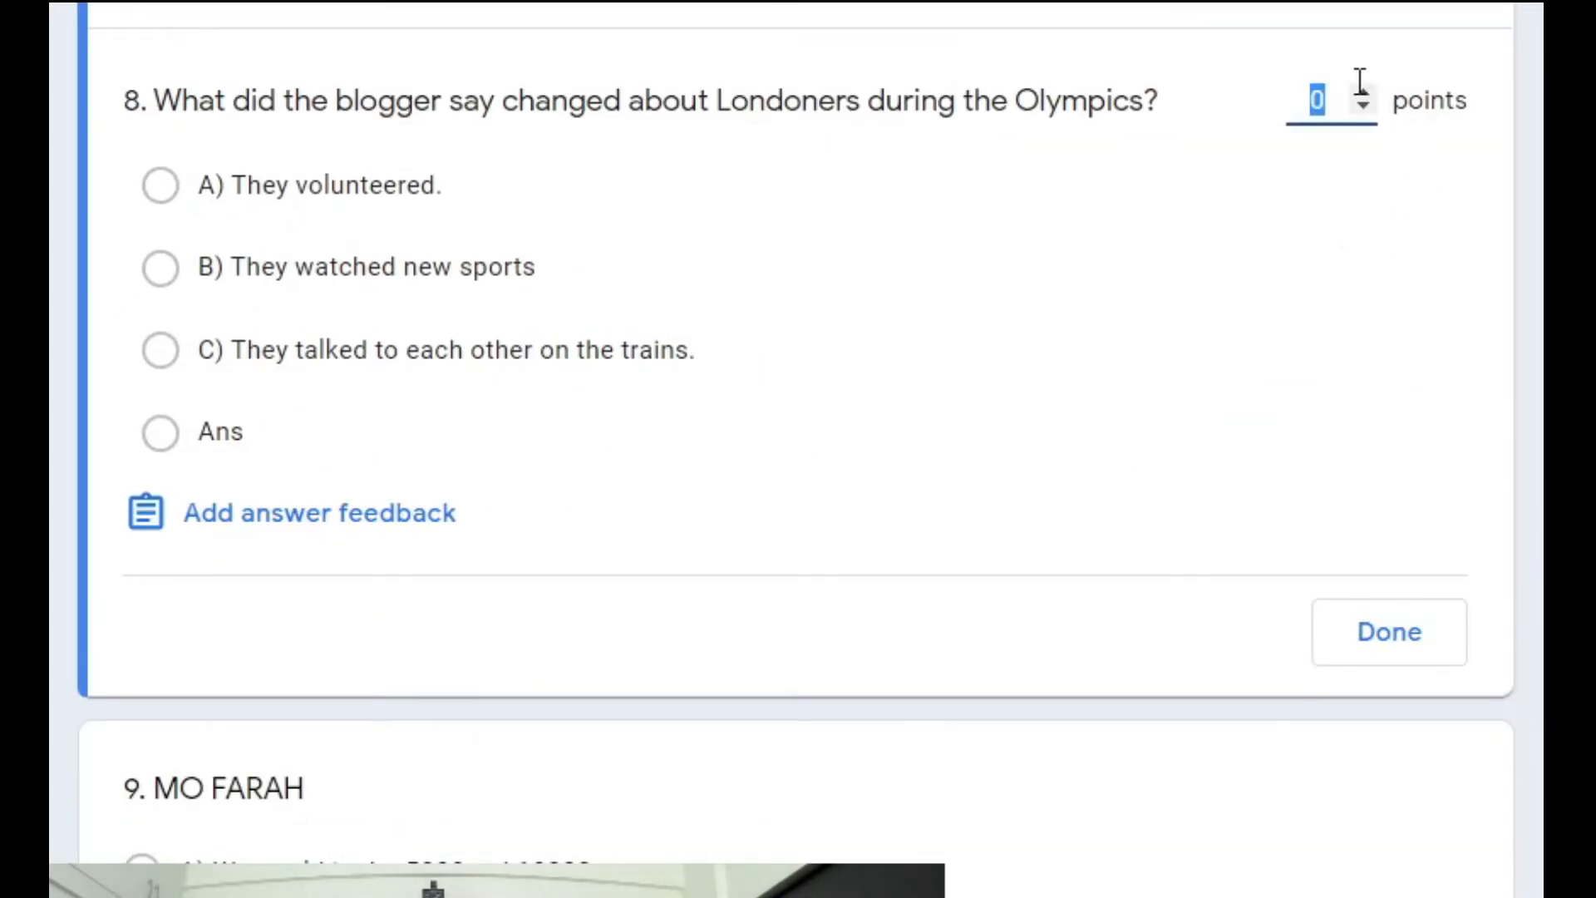
click(1363, 100)
click(1389, 632)
Give question 9 (MO FARAH) and question 10 (Nicola Adams) one point each.
scroll(865, 676, down, 5)
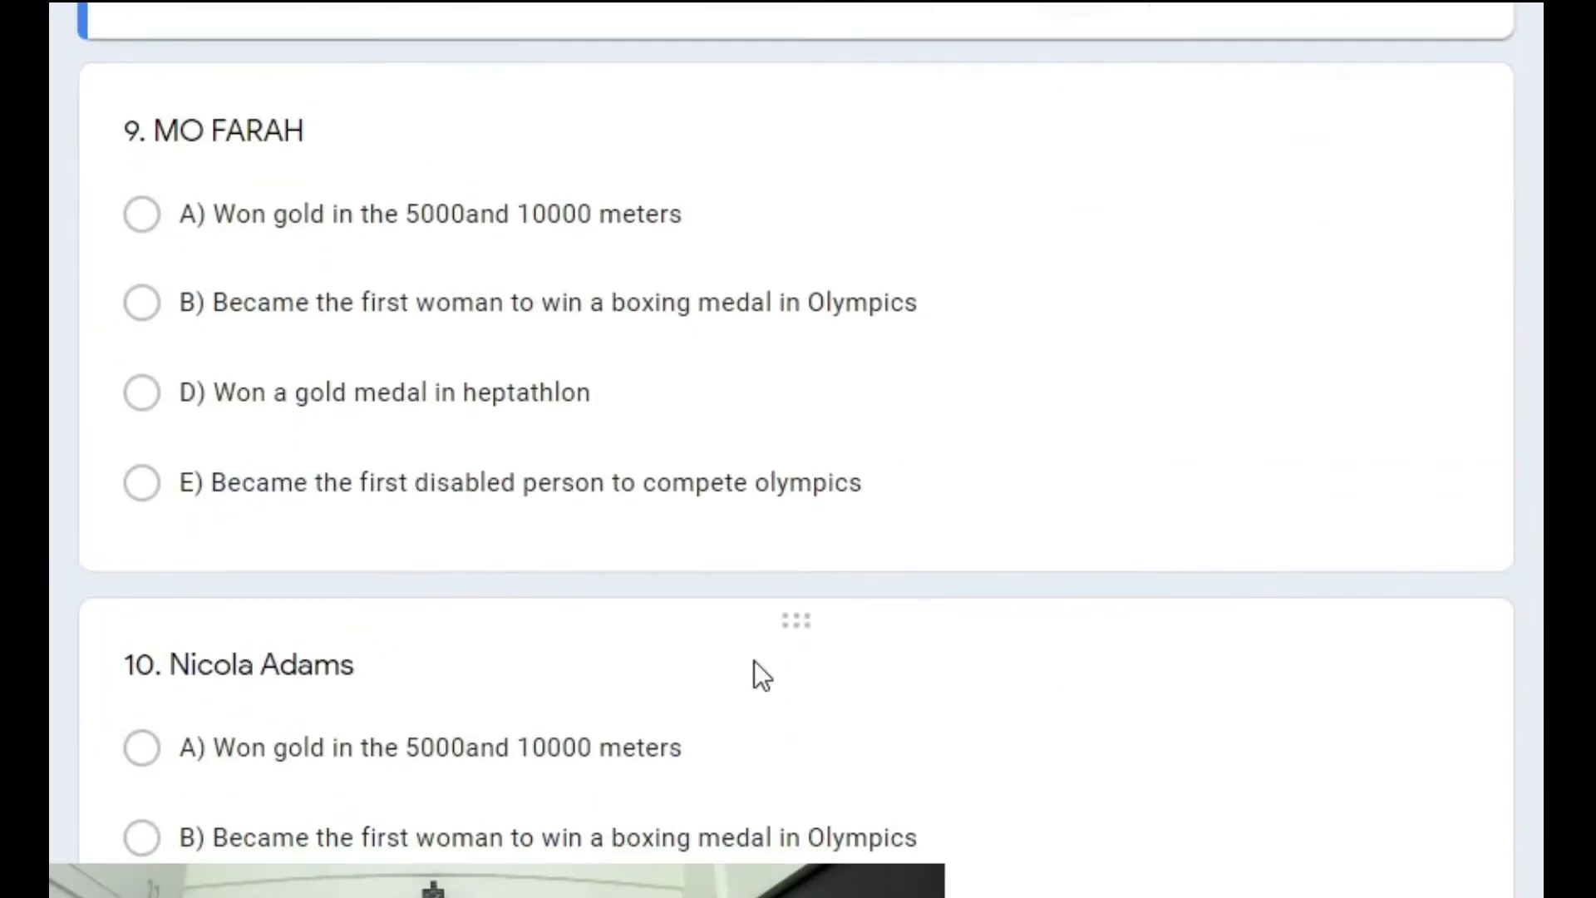
click(469, 471)
click(268, 520)
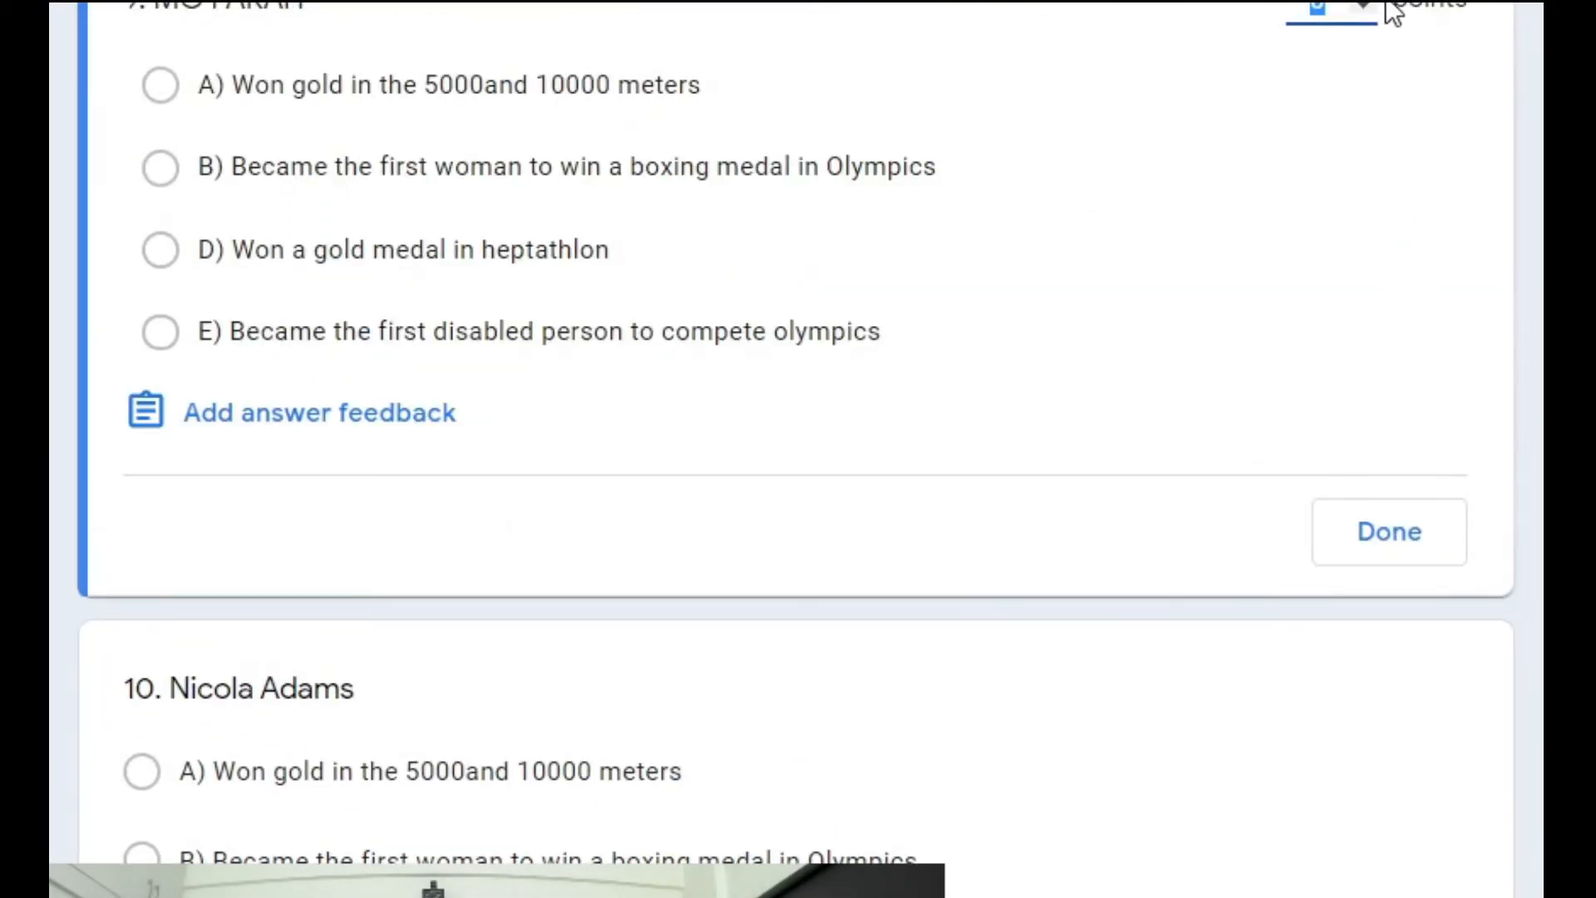
click(1403, 531)
click(281, 859)
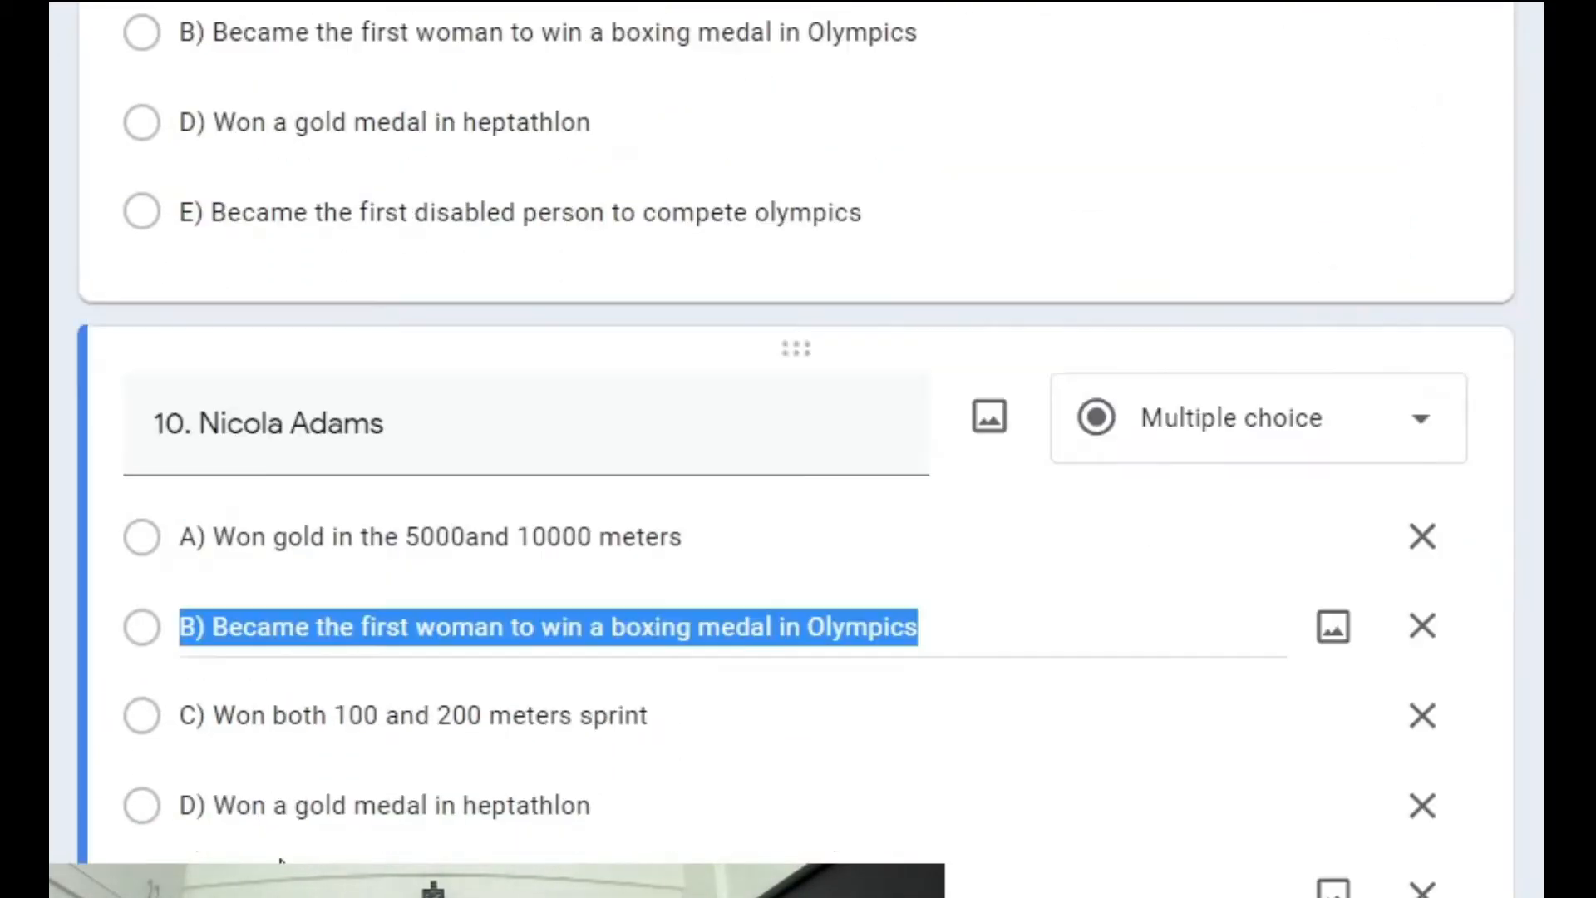
click(264, 893)
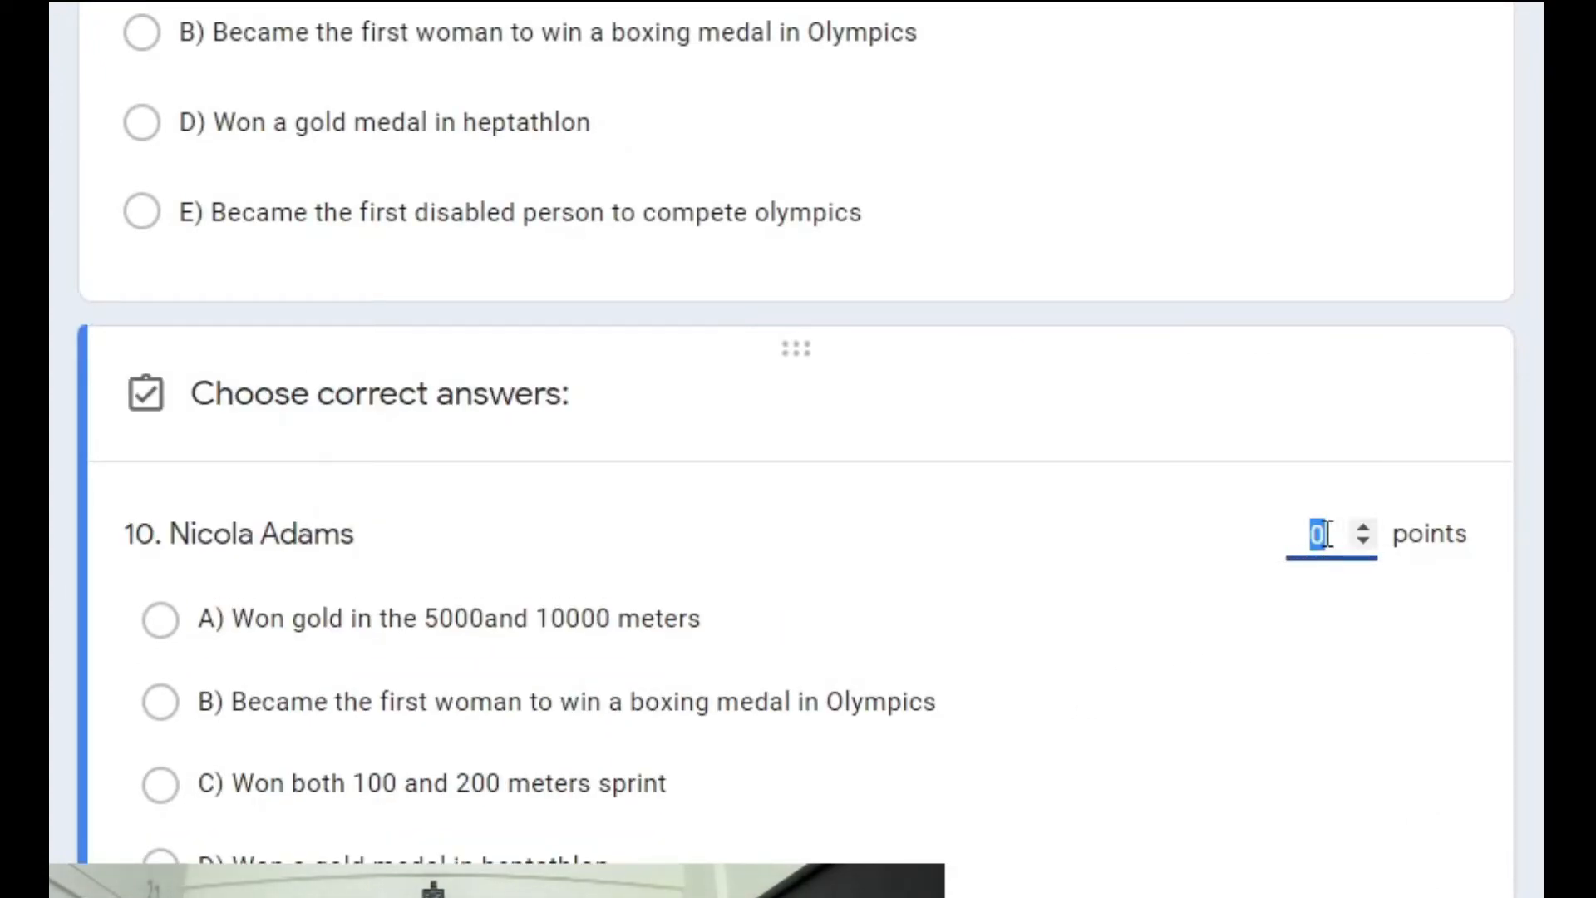
click(1357, 530)
click(1403, 894)
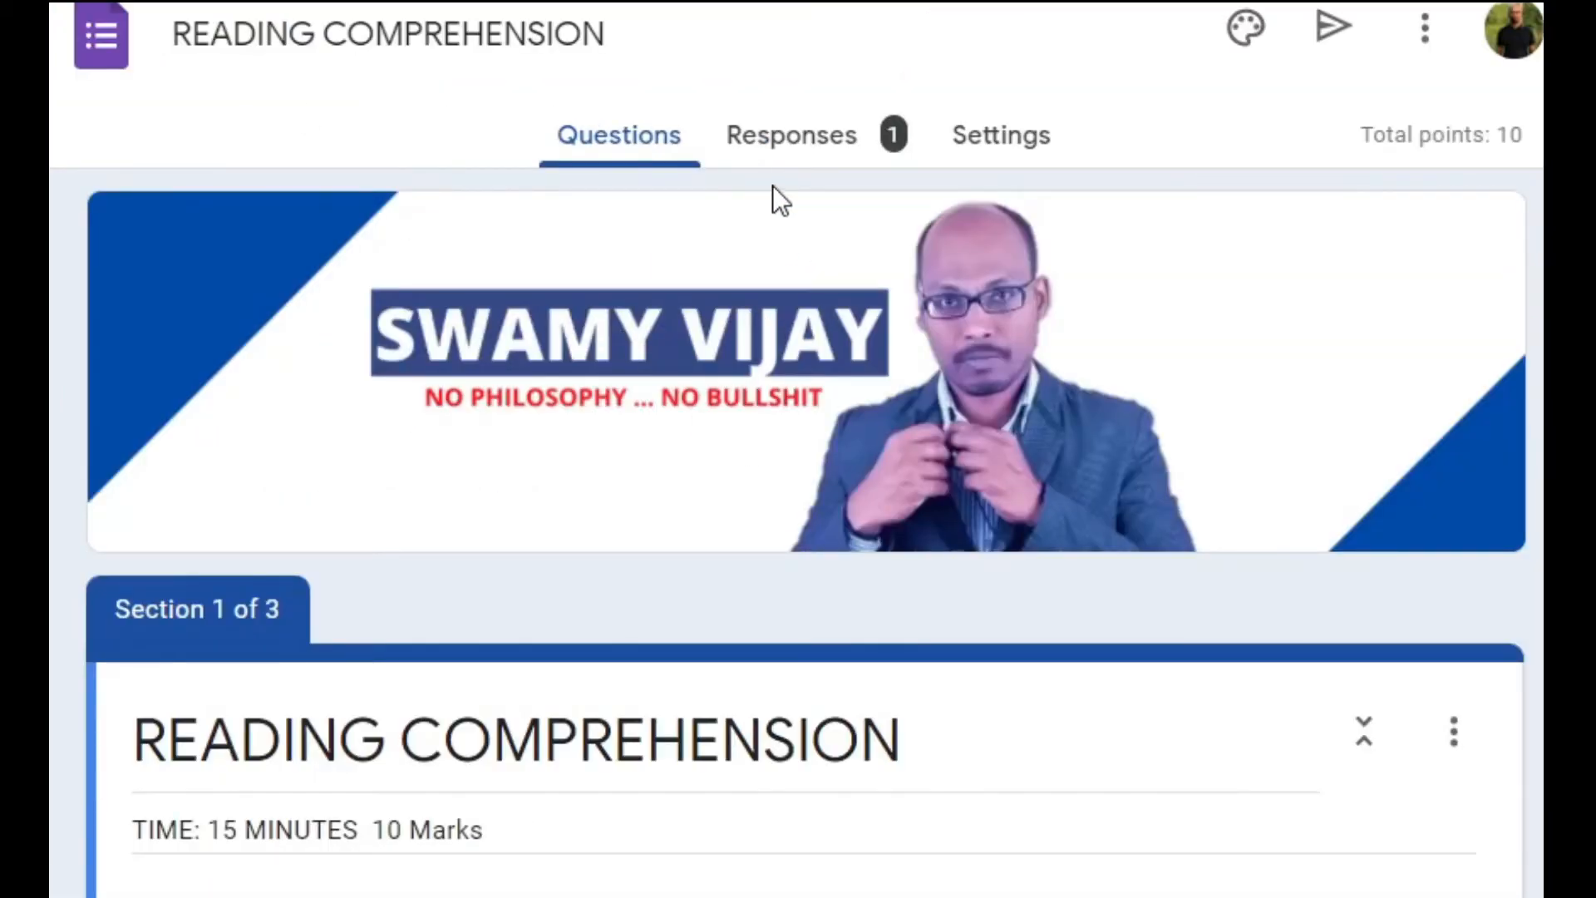
Review the quiz's single response in Summary and Individual views.
click(787, 152)
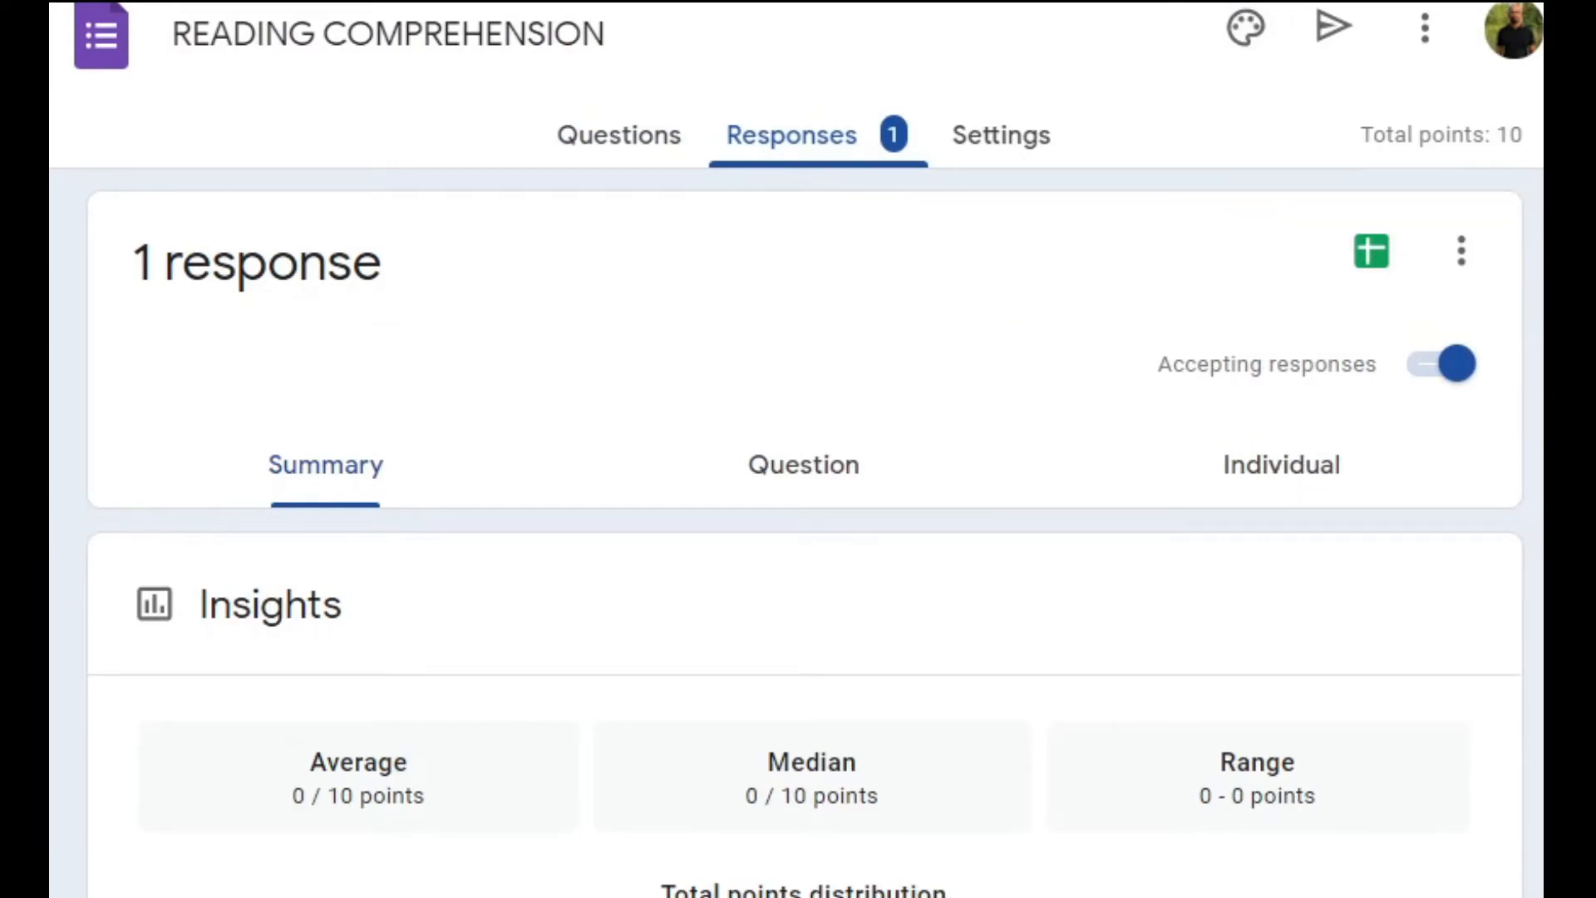
key(super+Up)
scroll(1228, 582, down, 5)
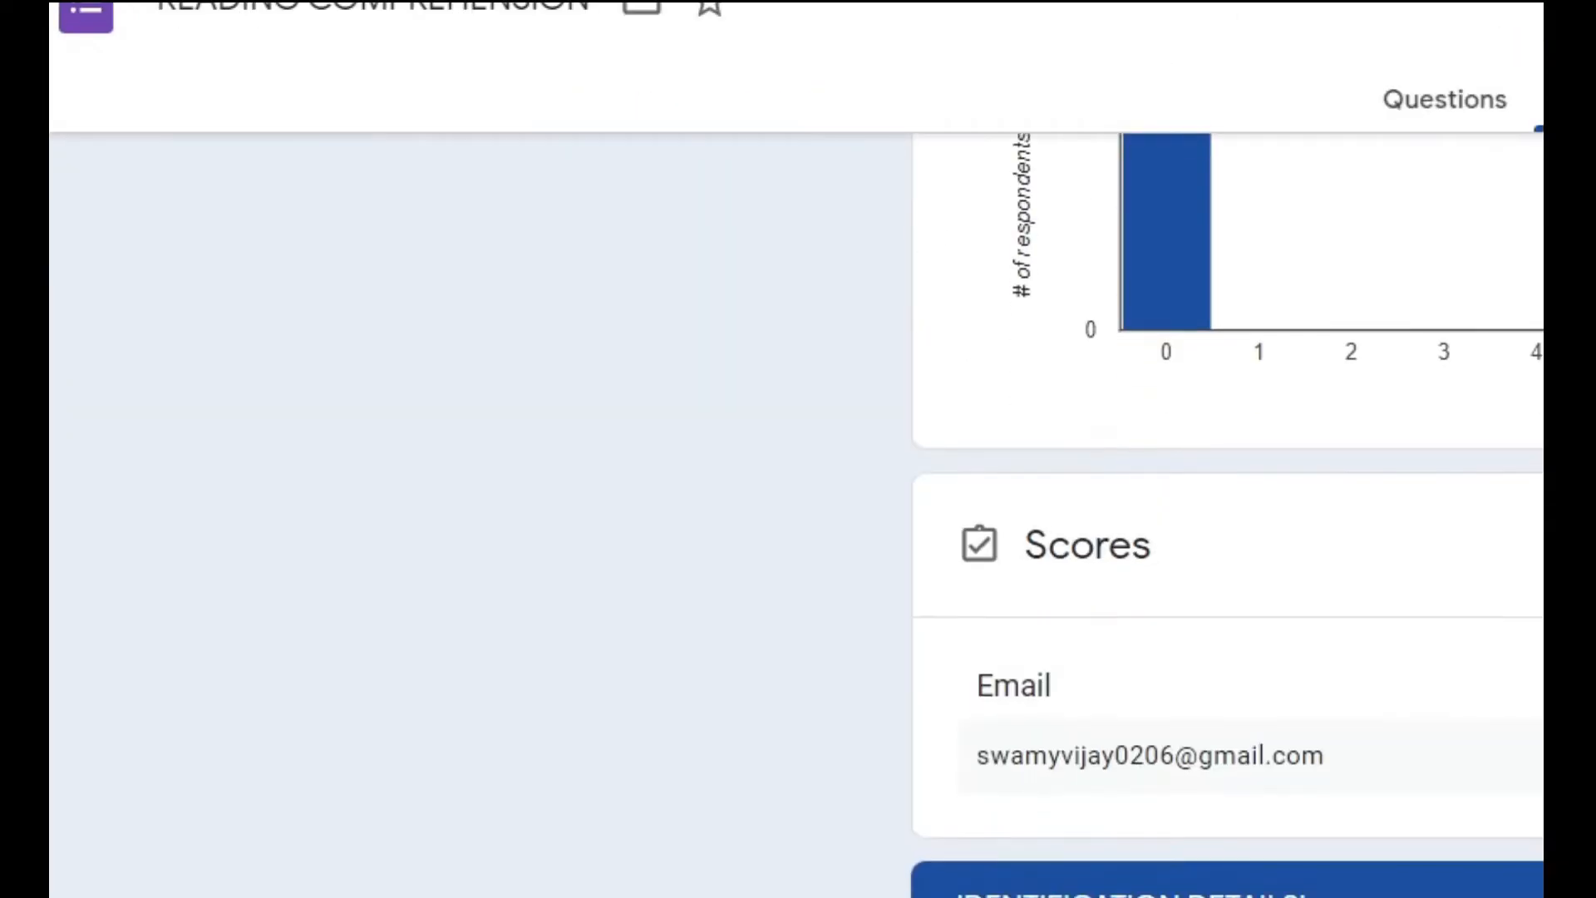
scroll(1035, 724, up, 5)
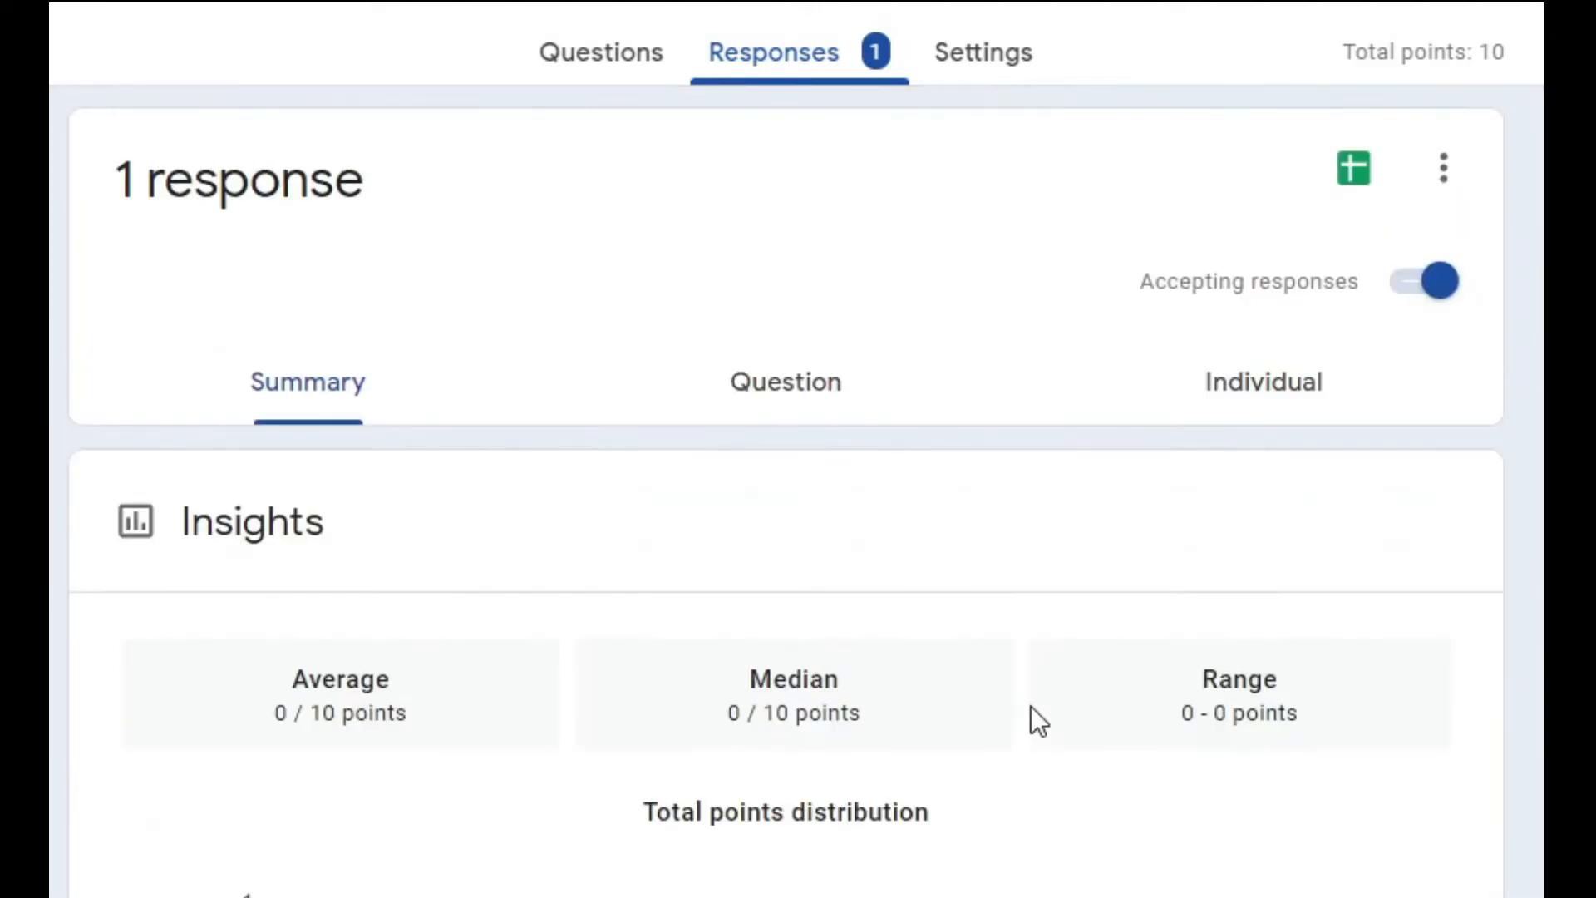
click(1270, 414)
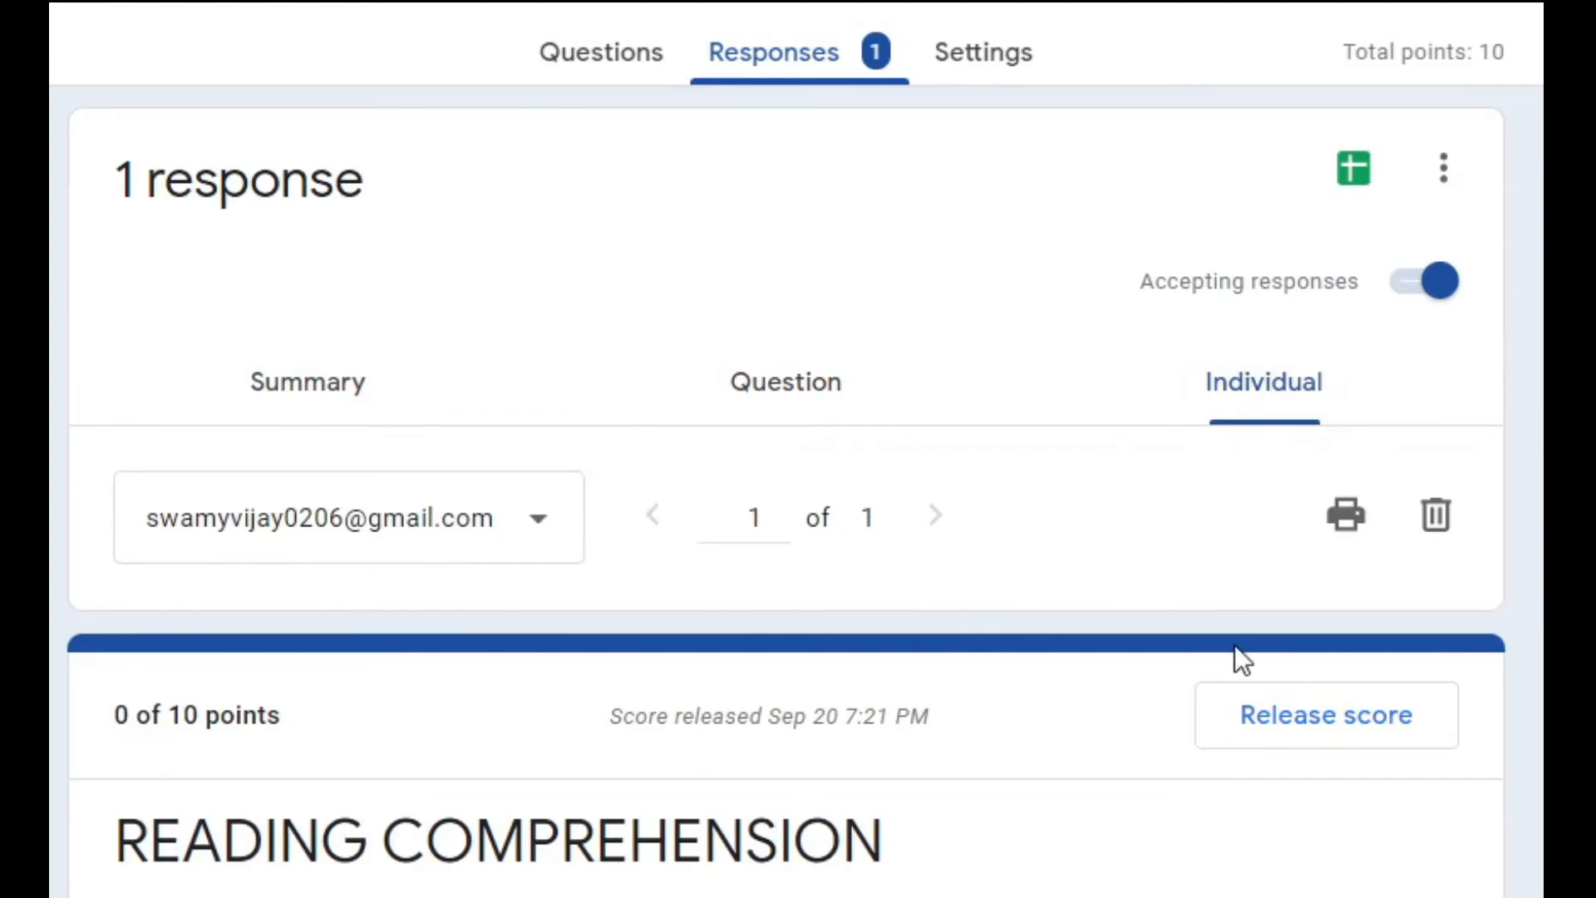
Delete the response so the Responses tab shows 0 responses.
click(1439, 516)
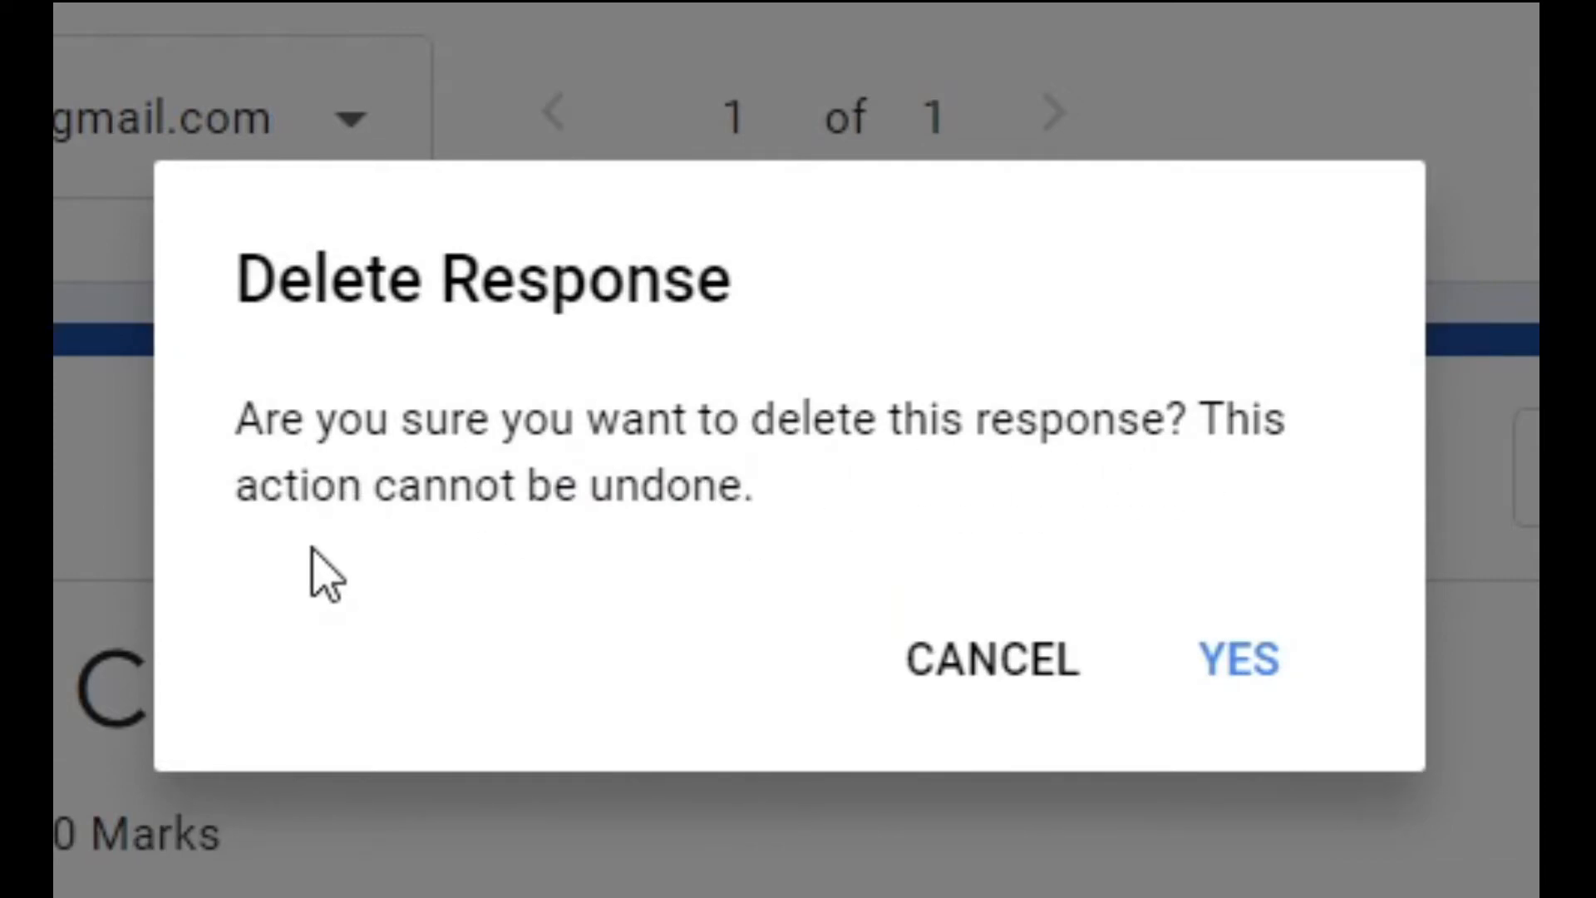
click(1247, 678)
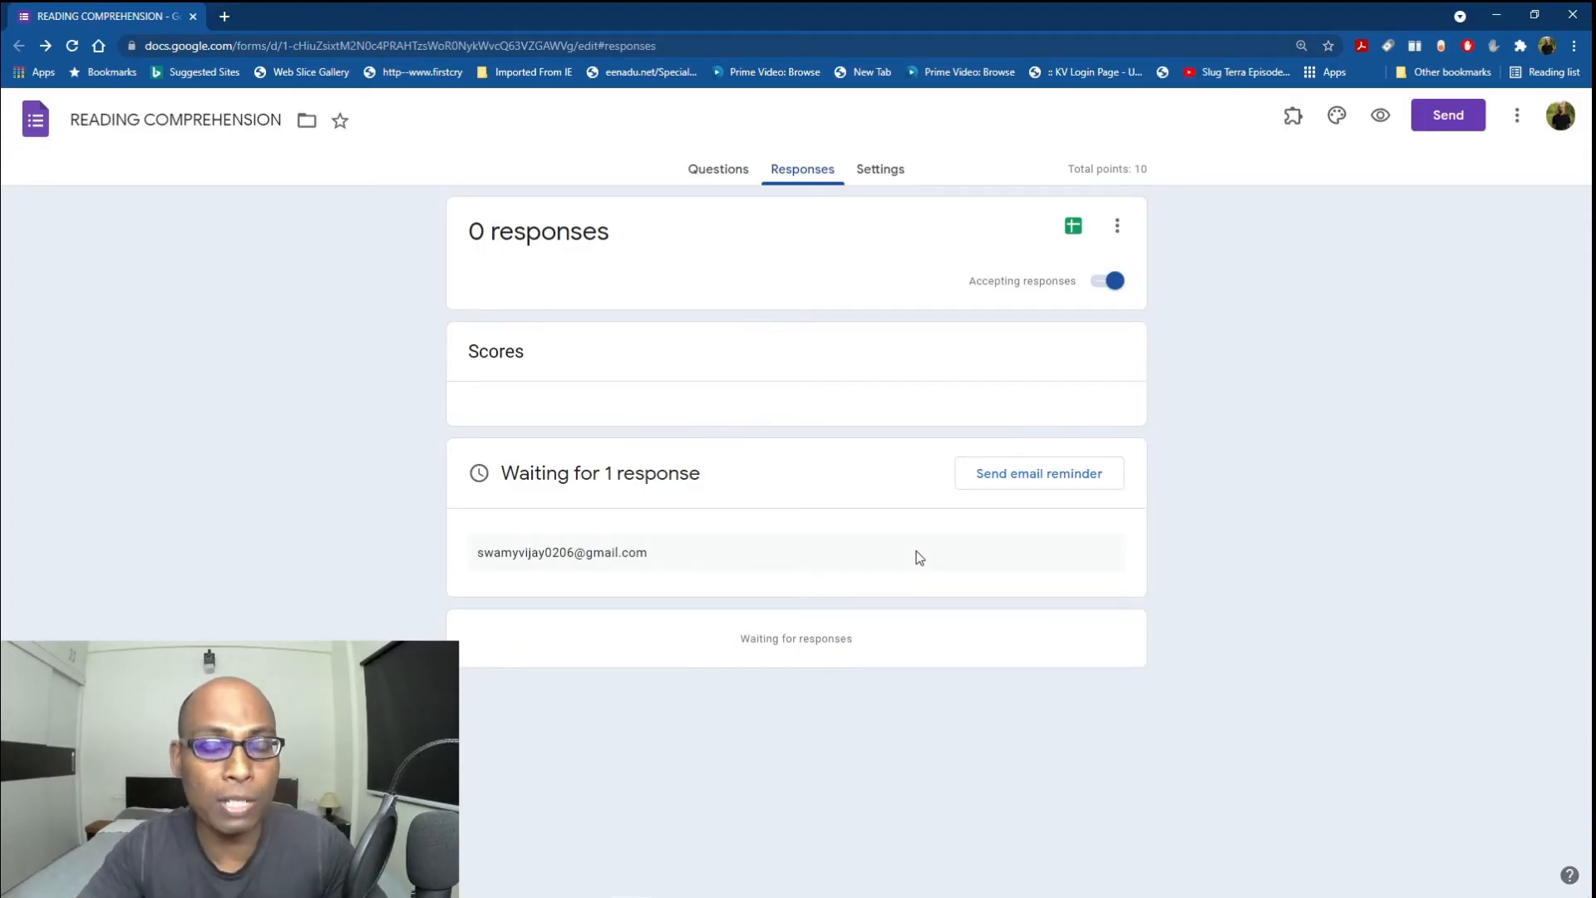
click(1534, 15)
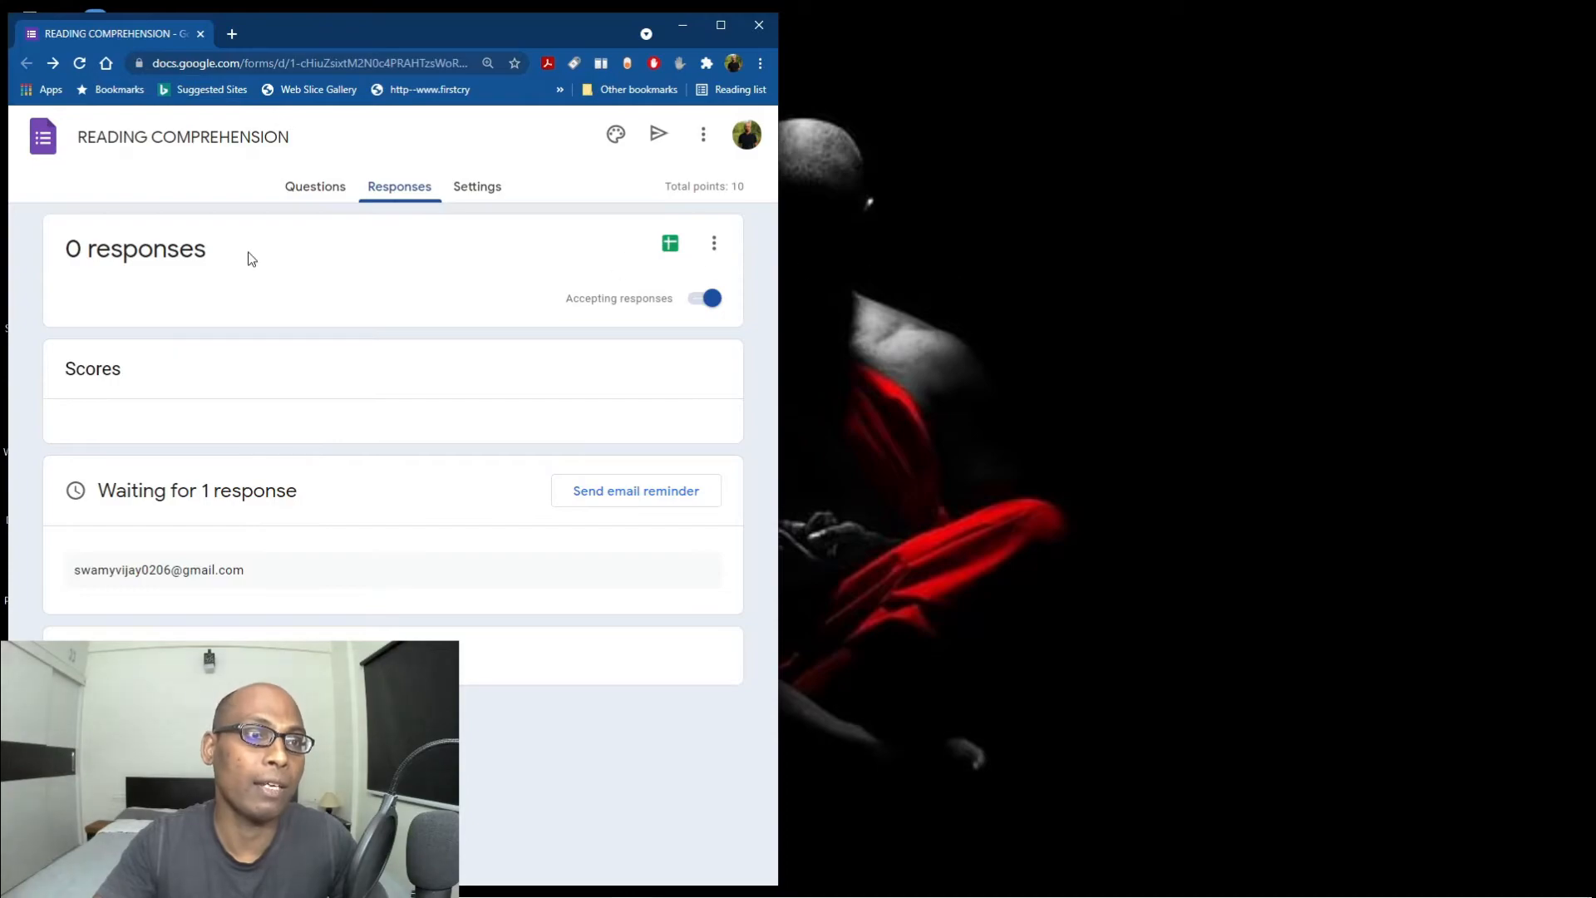
Open a new Chrome window under the PROFESSIONAL profile and go to Gmail.
click(305, 190)
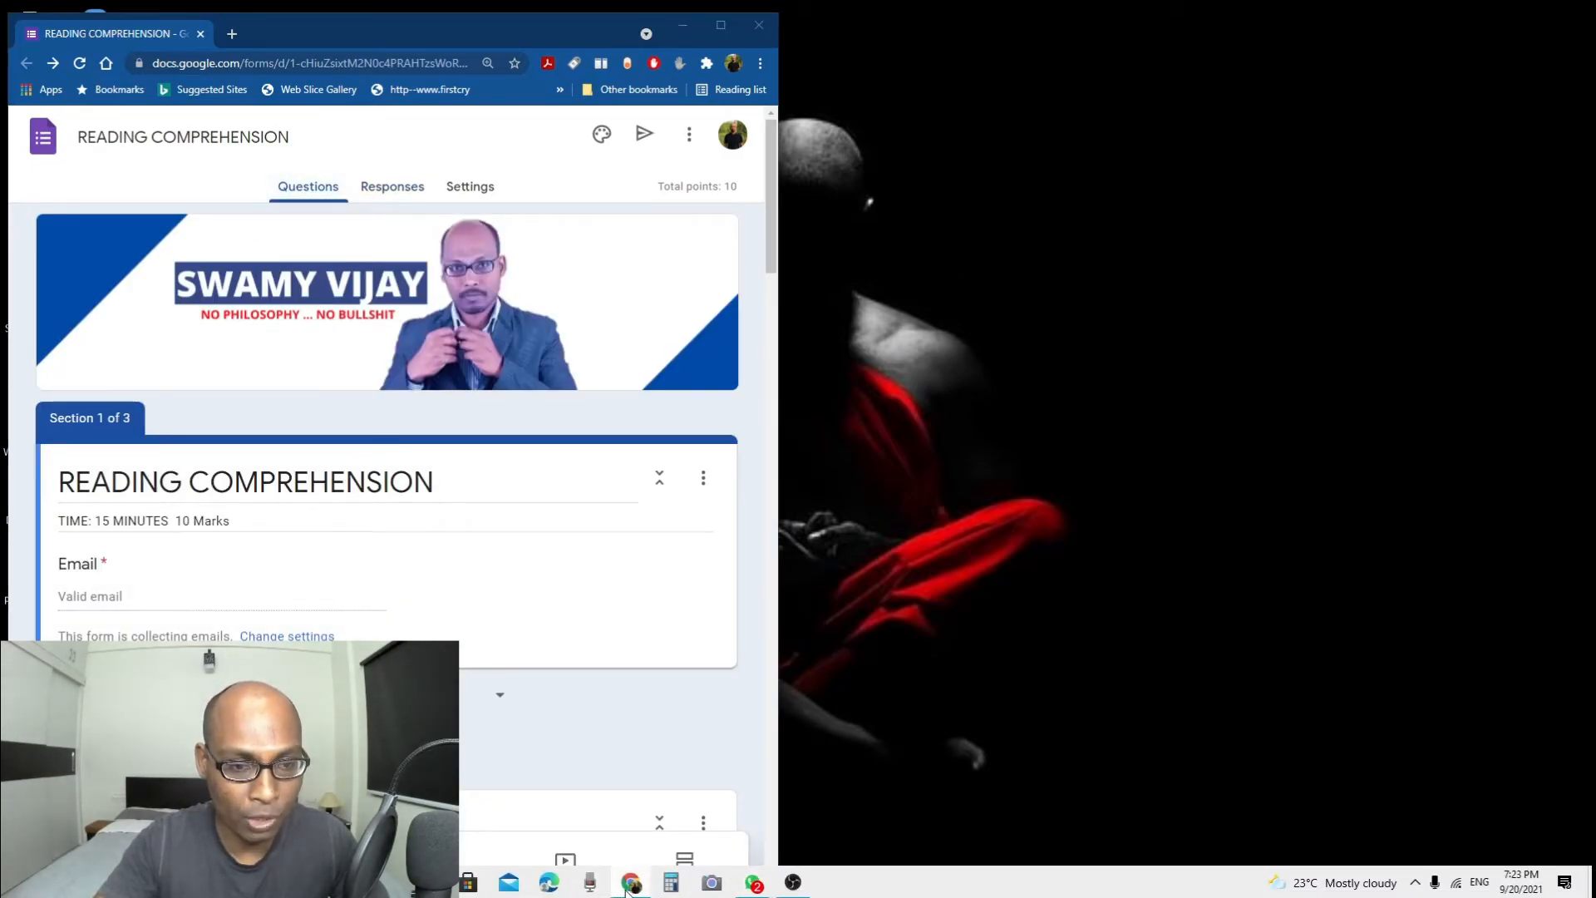
right_click(629, 886)
click(574, 790)
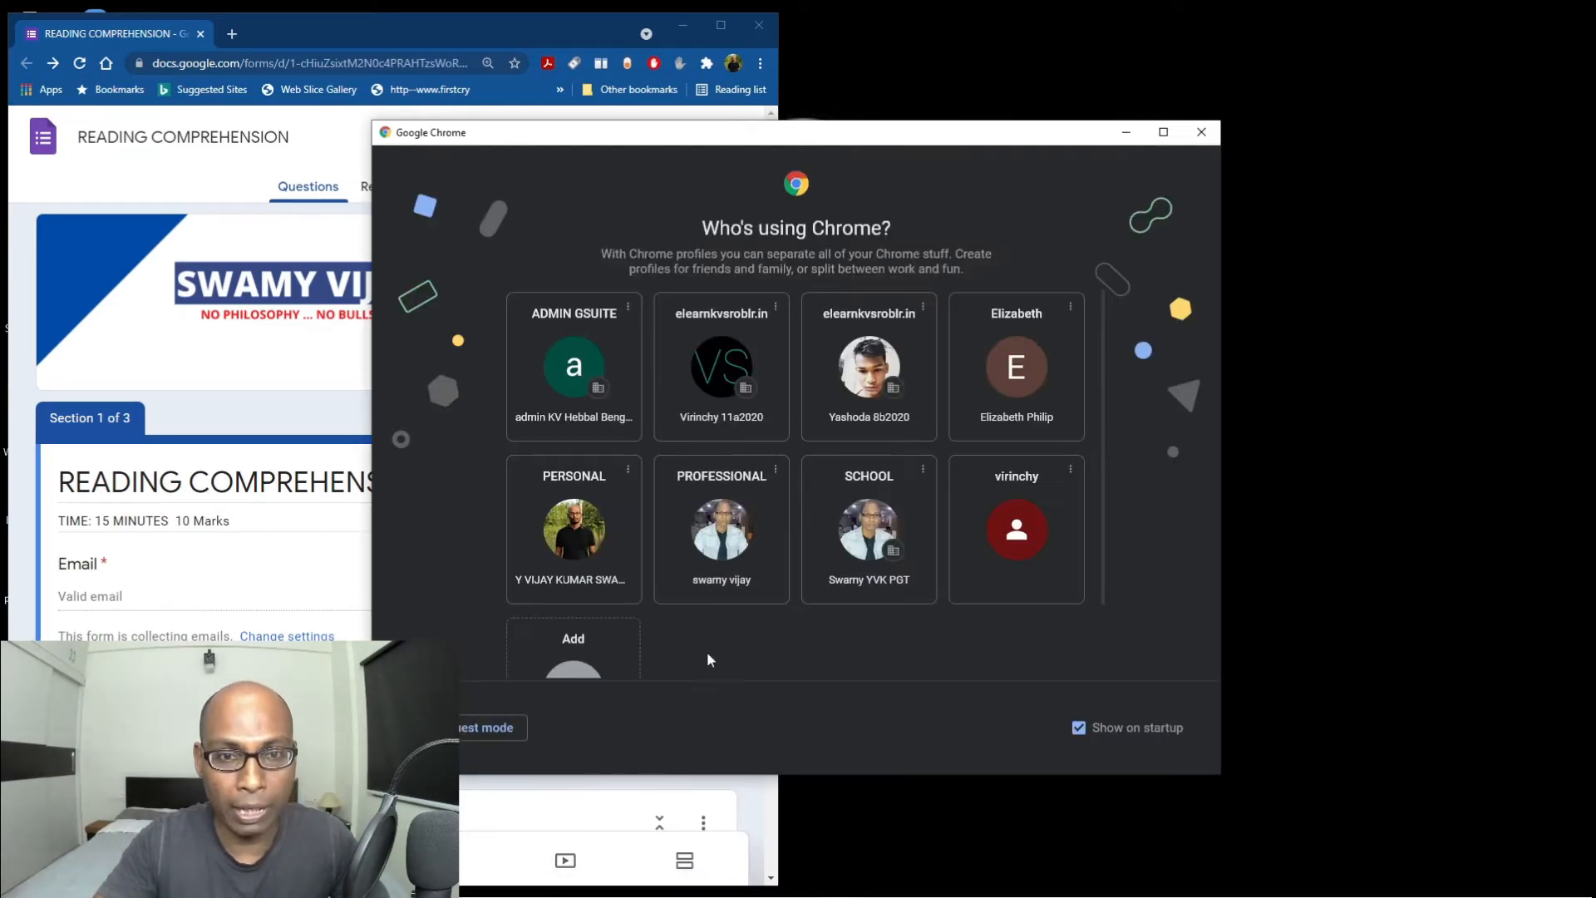
click(723, 565)
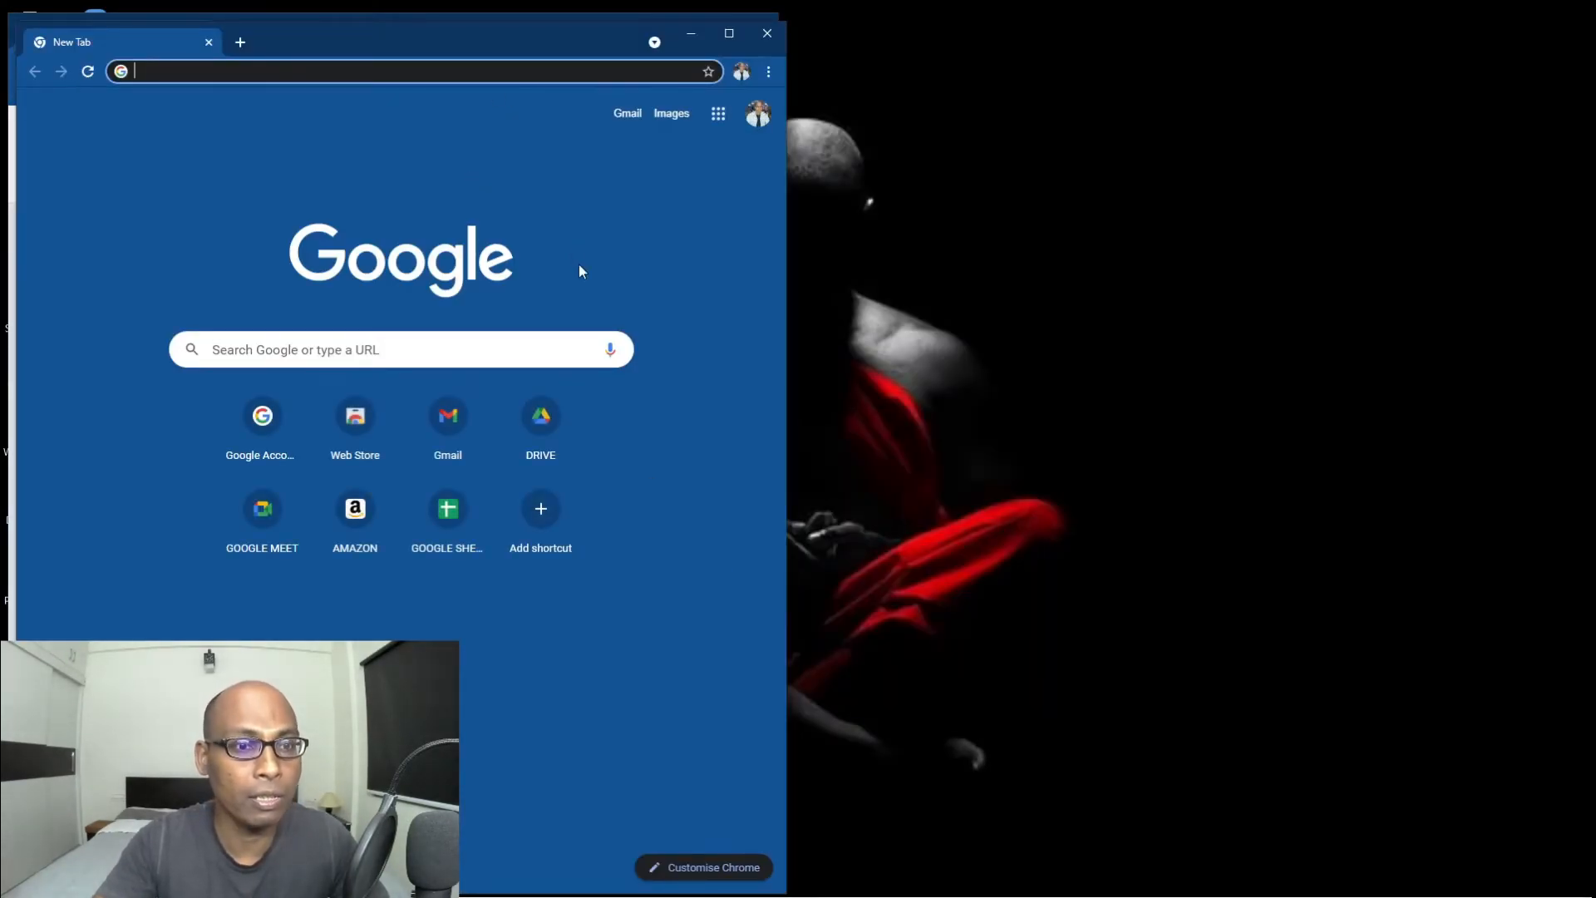
click(472, 429)
Place Gmail on the right half and launch the quiz from the READING COMPREHENSION email.
drag(438, 61, 1224, 63)
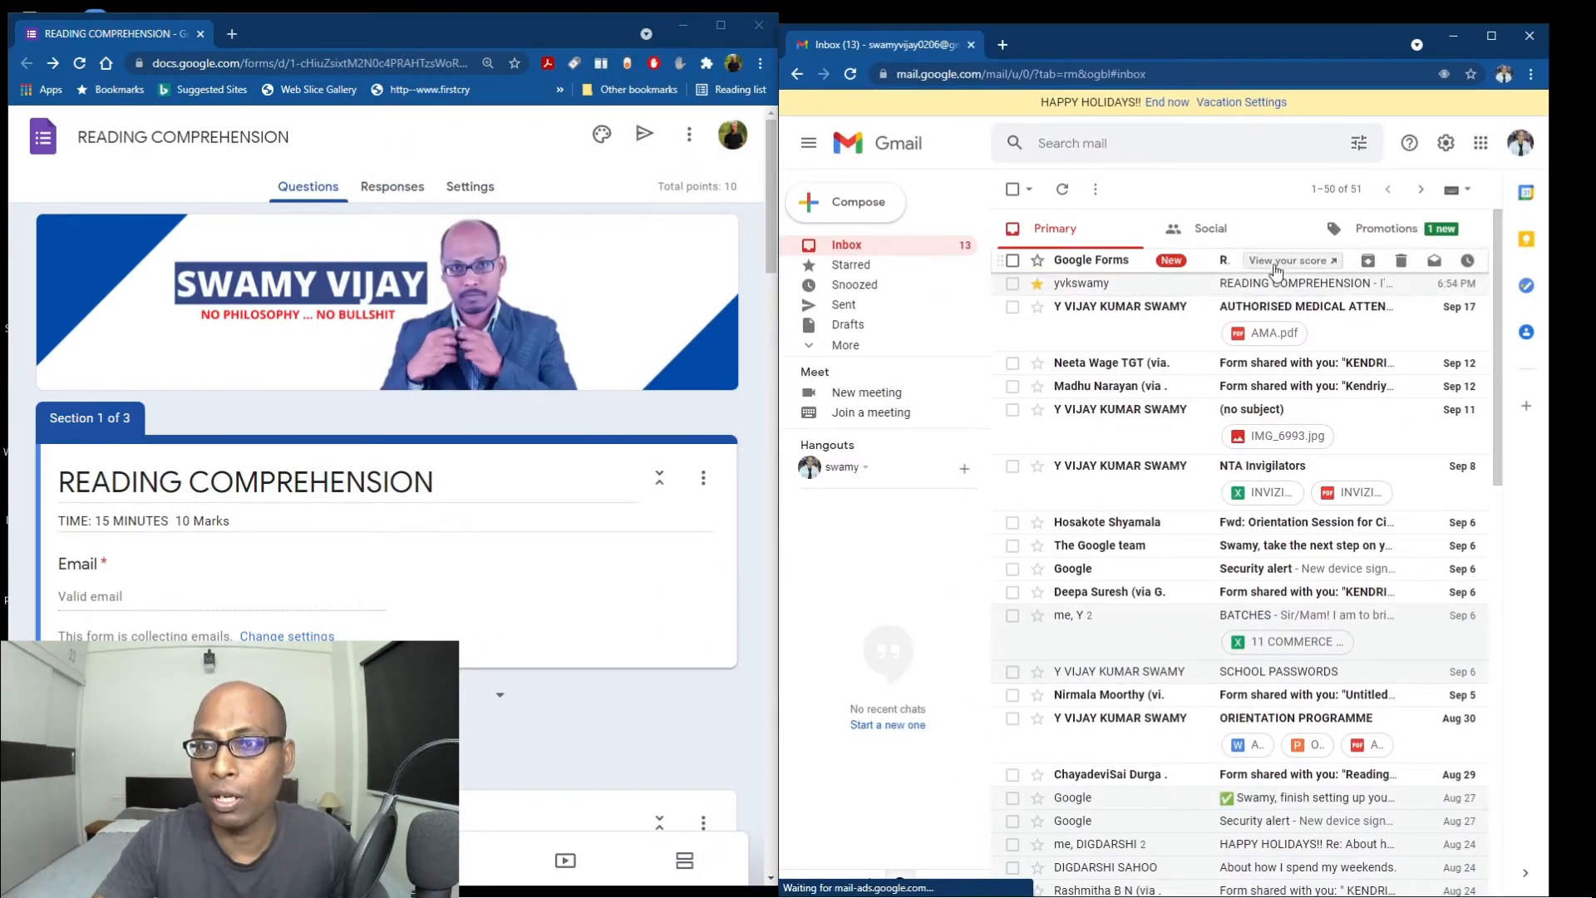
click(1245, 286)
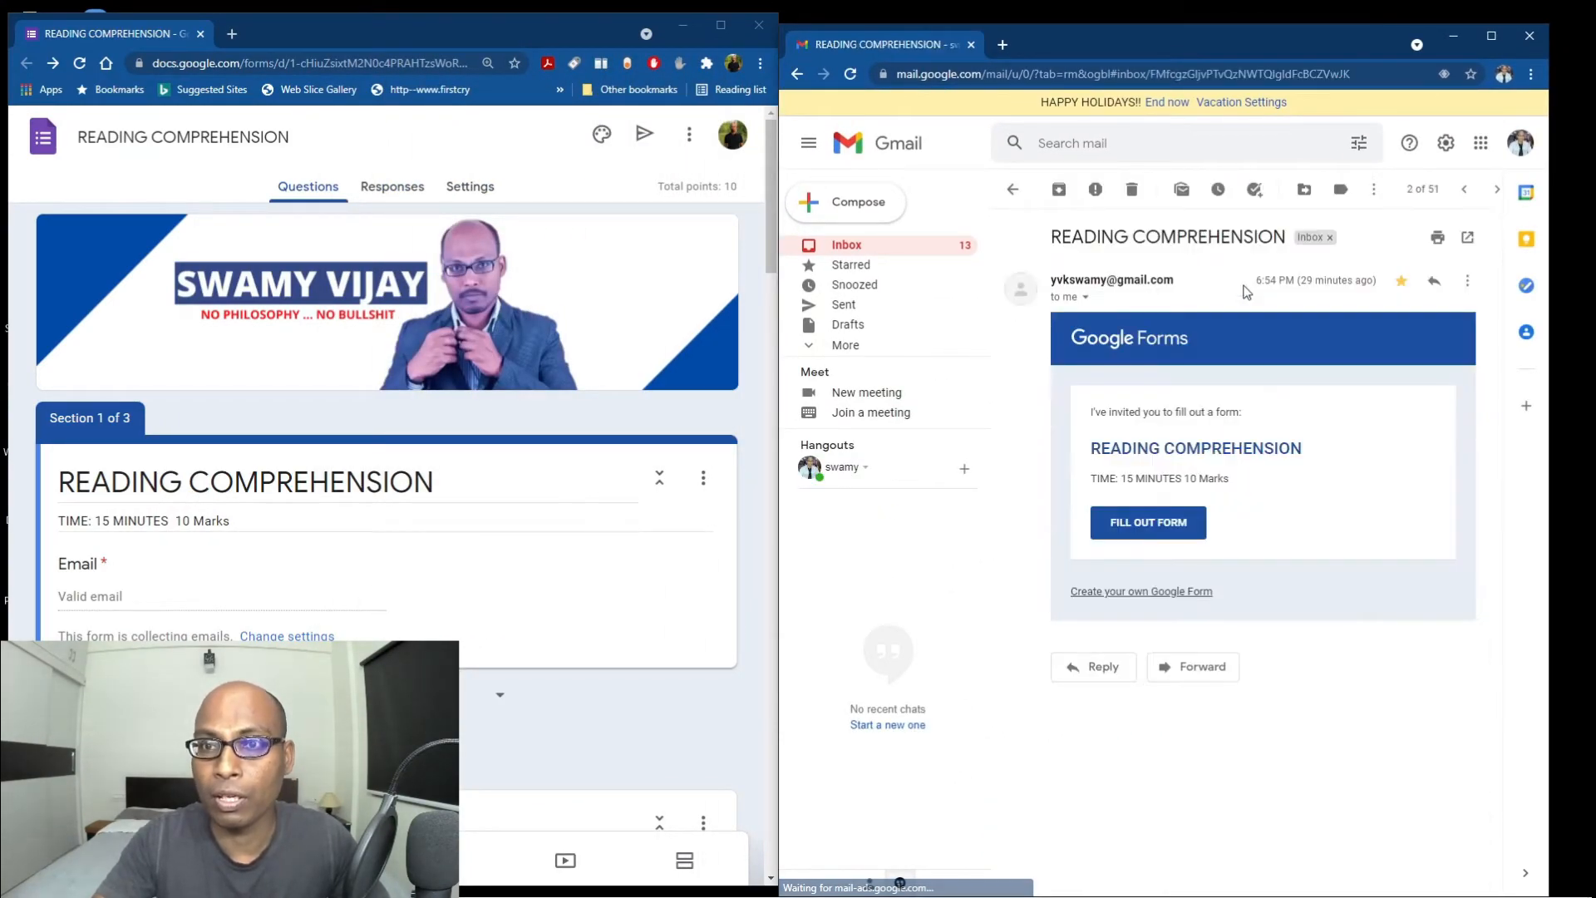
click(1159, 528)
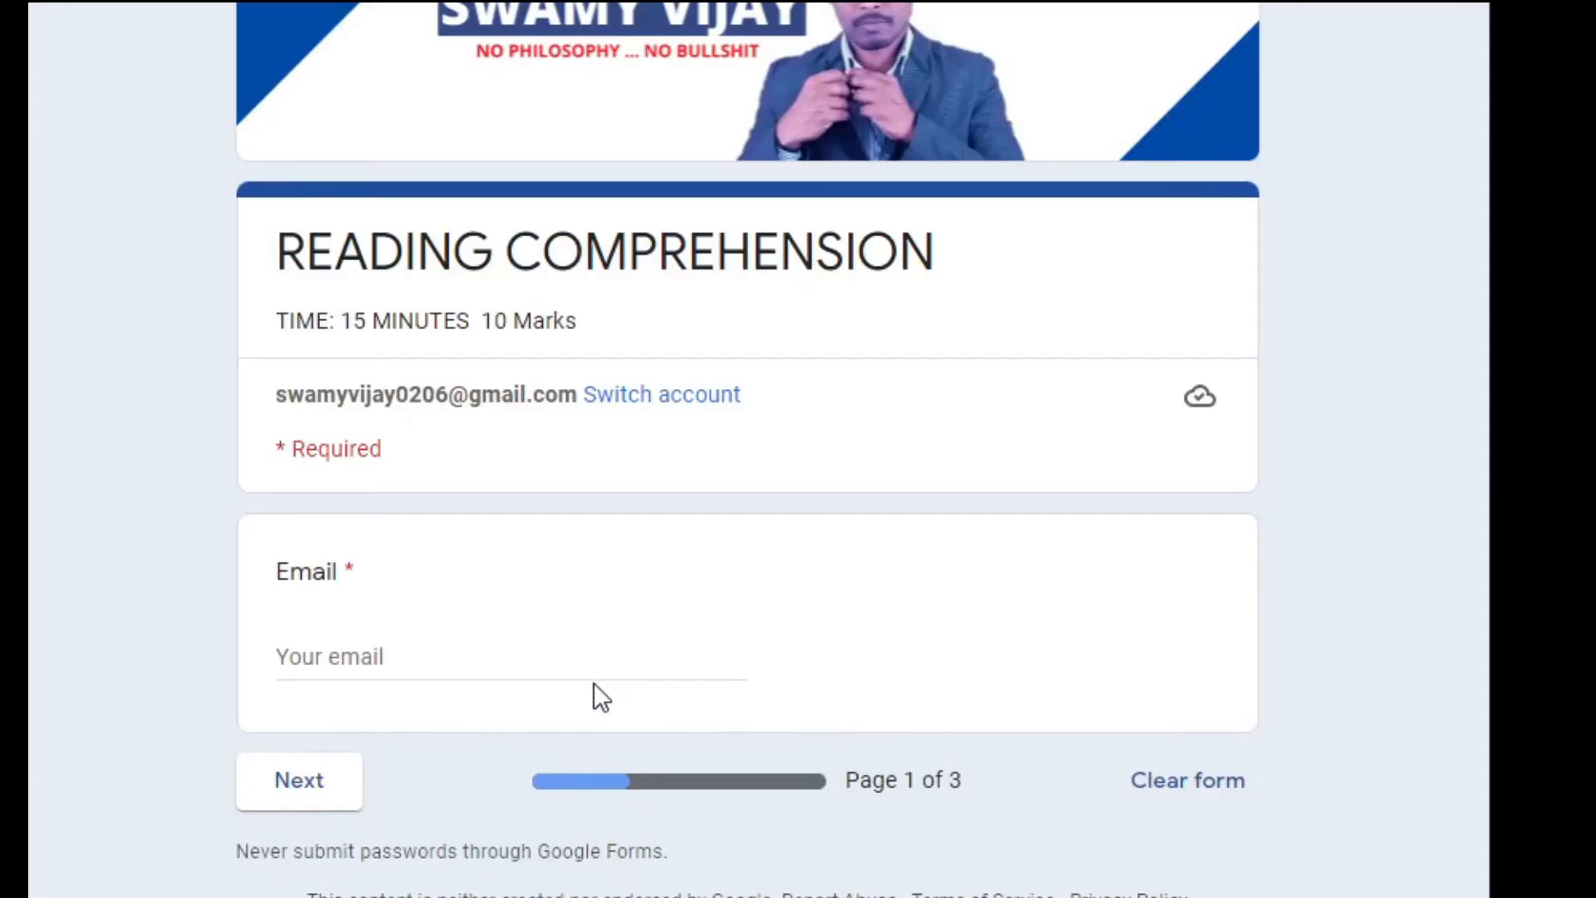
Enter the respondent's email address on the quiz's first page, correcting a typo.
click(1084, 491)
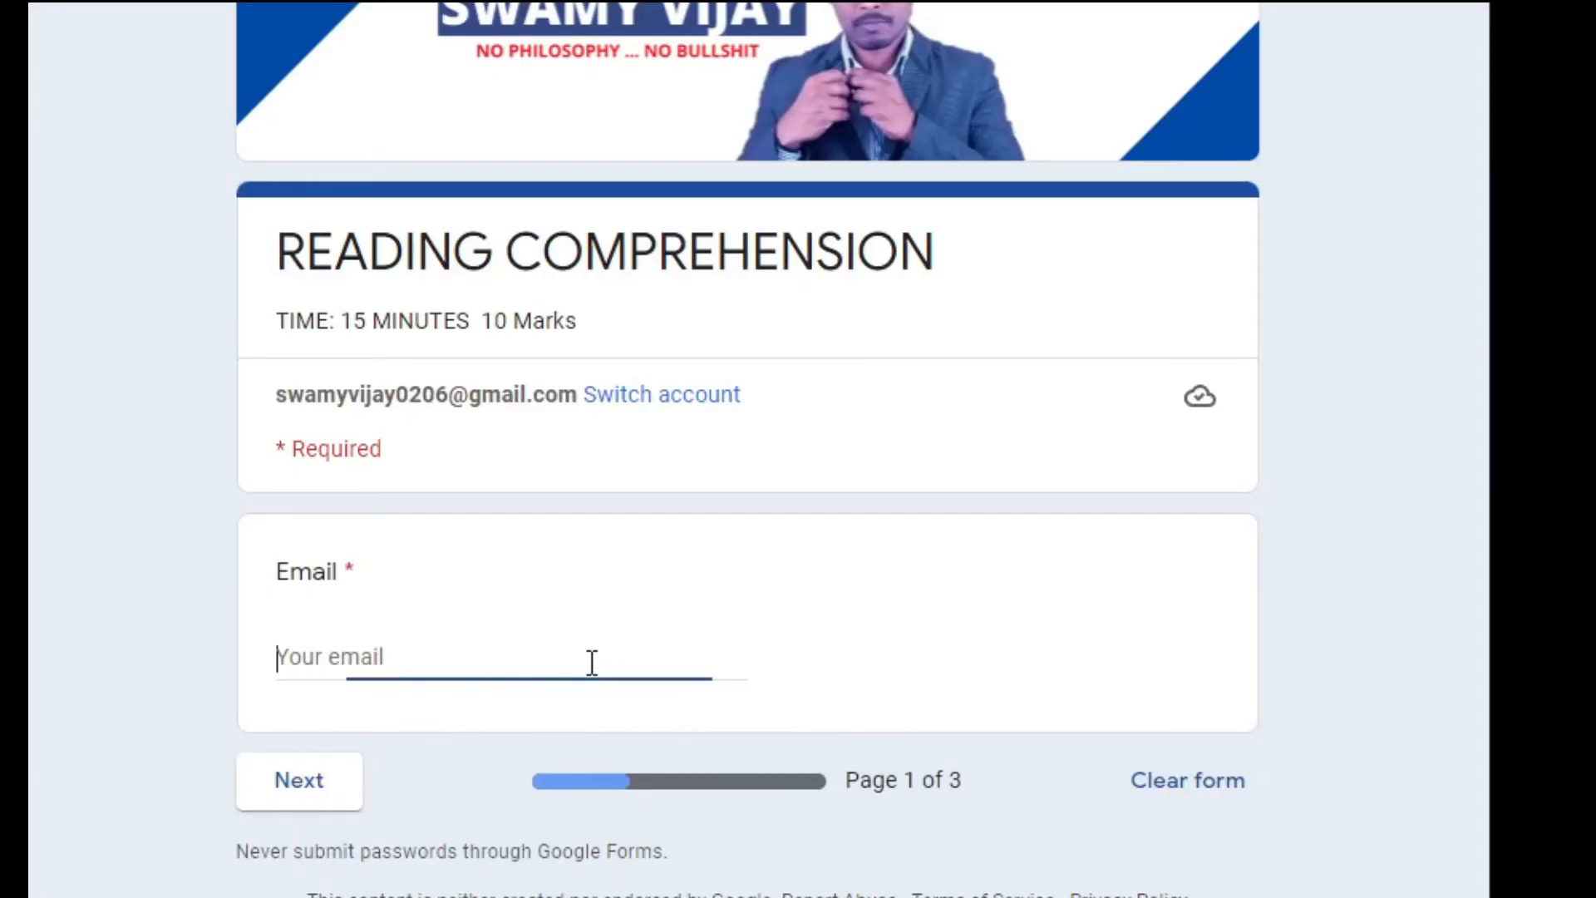
text(yv)
key(BackSpace)
key(BackSpace)
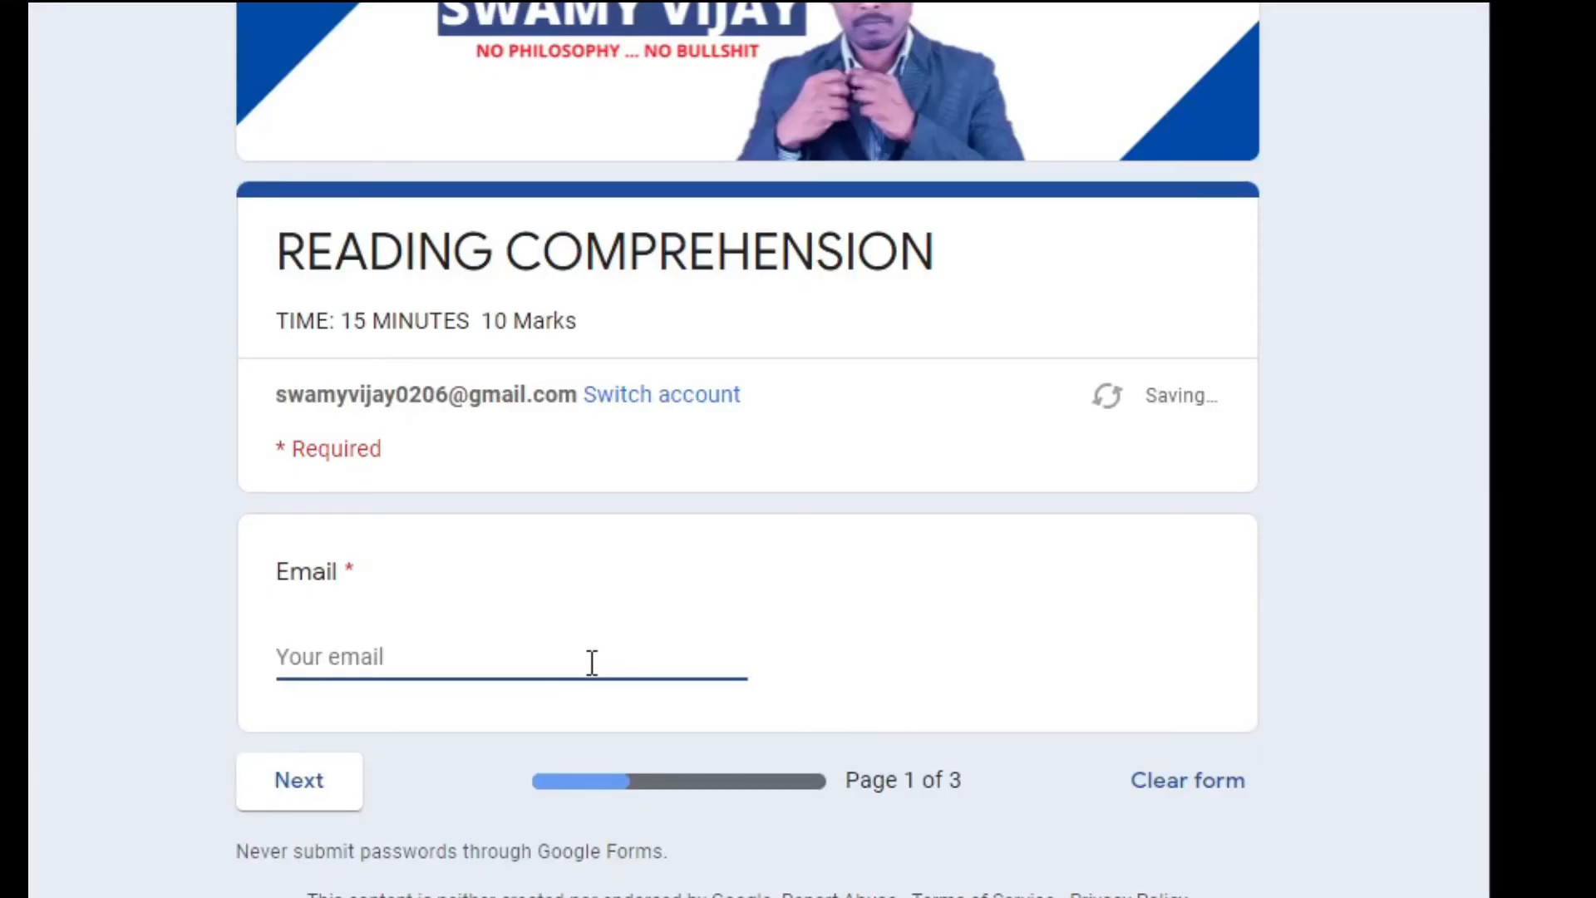
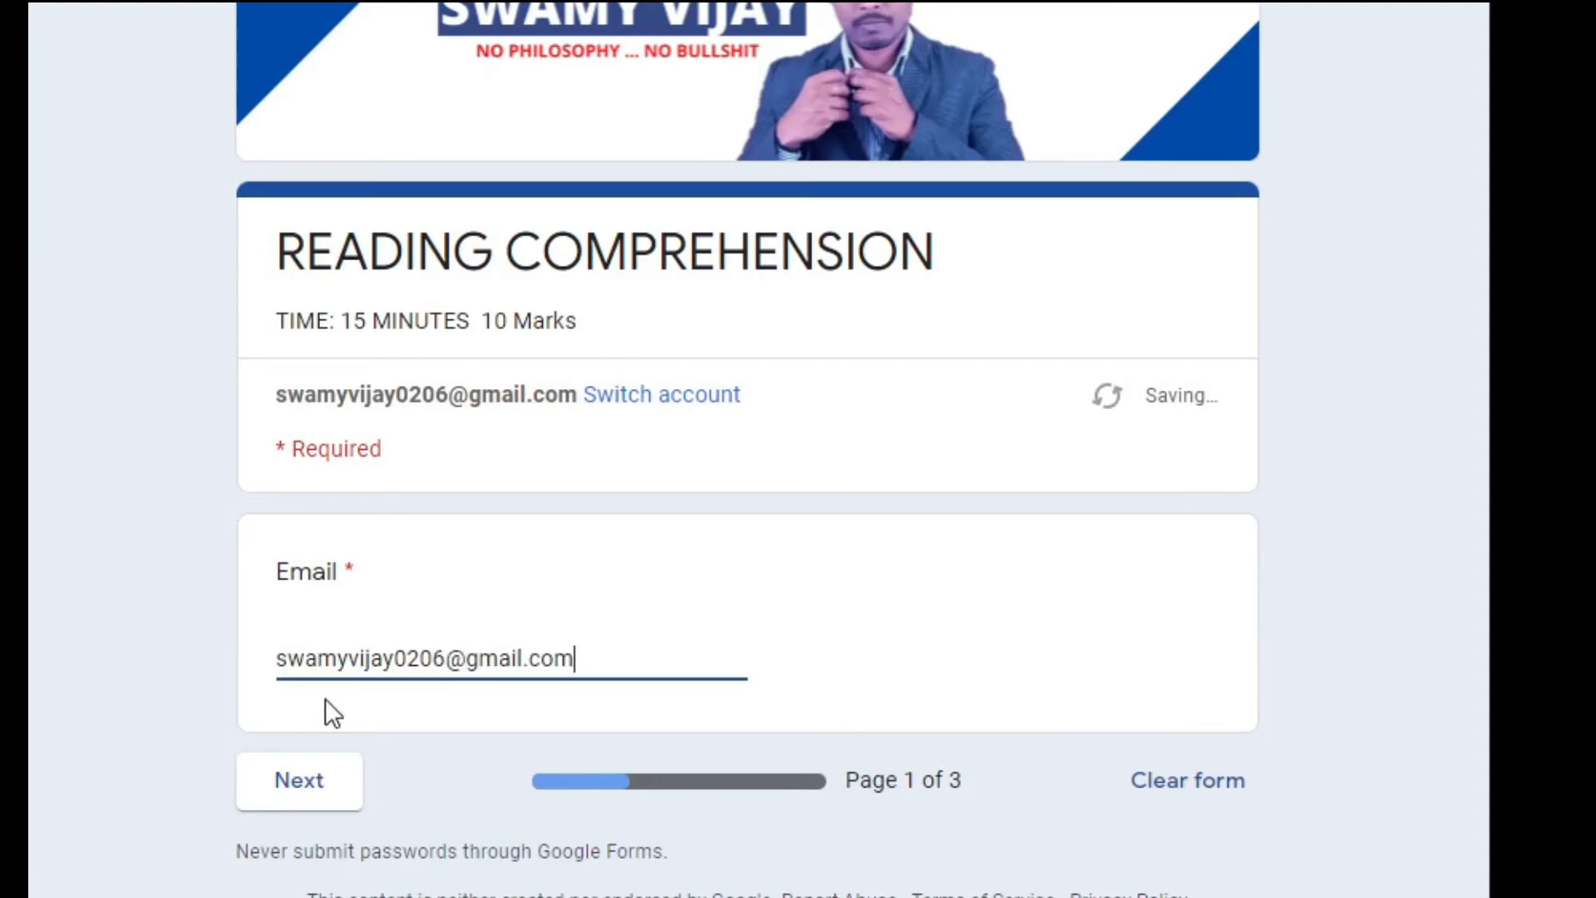
Fill in the respondent's full name and school name on the identification page.
click(320, 799)
click(317, 793)
text(swamy)
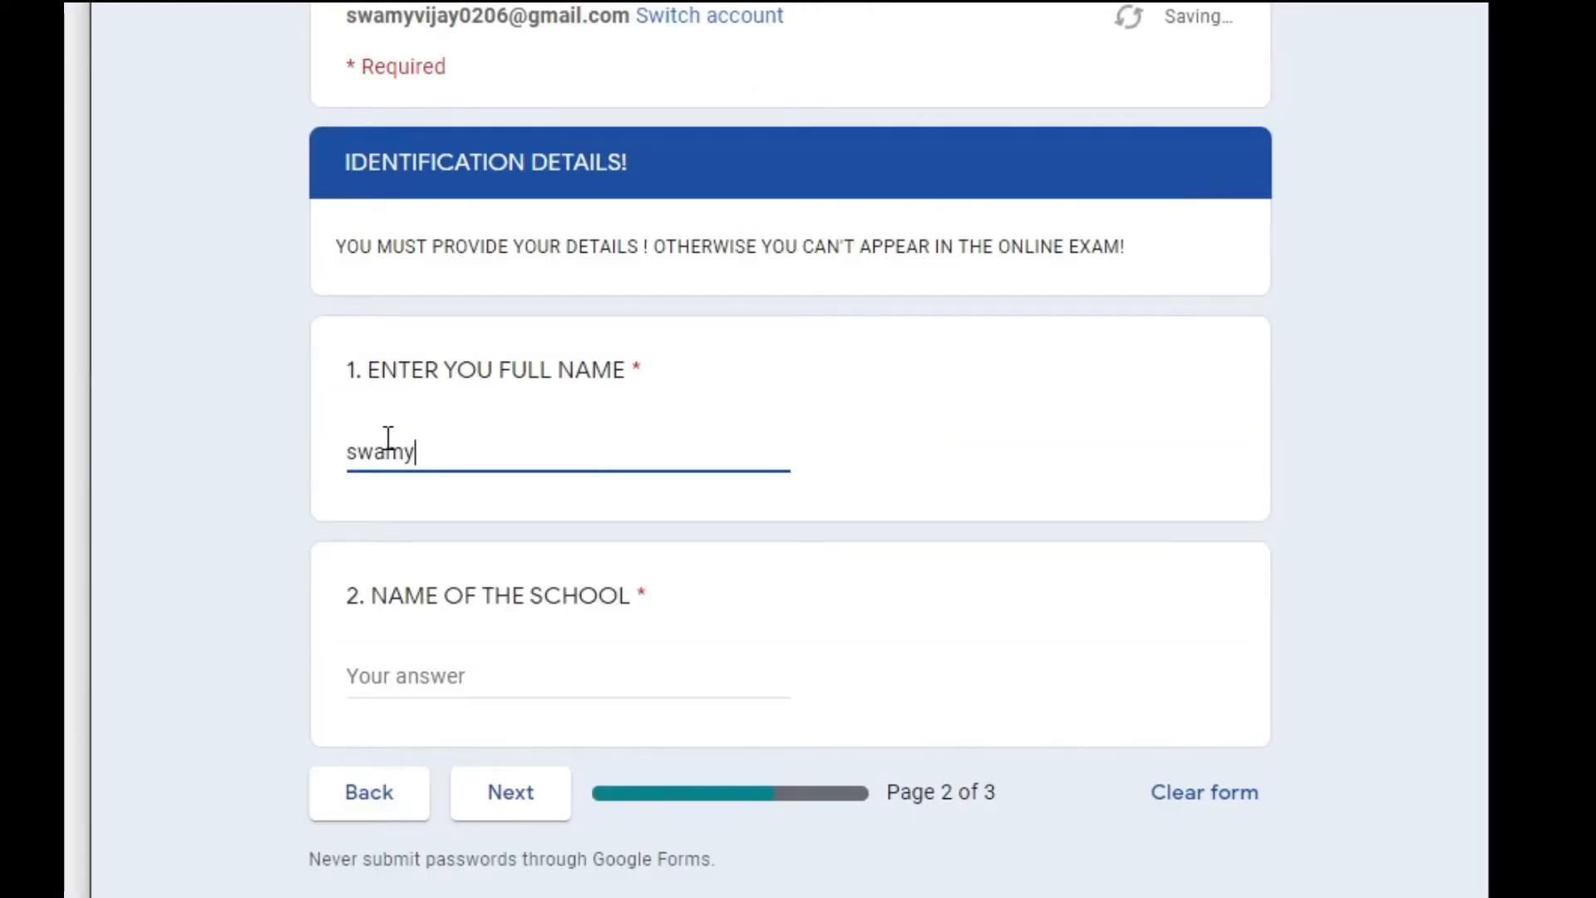
click(378, 677)
text(kv h)
click(520, 800)
Answer British humour, Usain Bolt, option A, Jessica Ennis and disappointed for questions 2, 5, 7, 4, 3.
scroll(680, 647, down, 10)
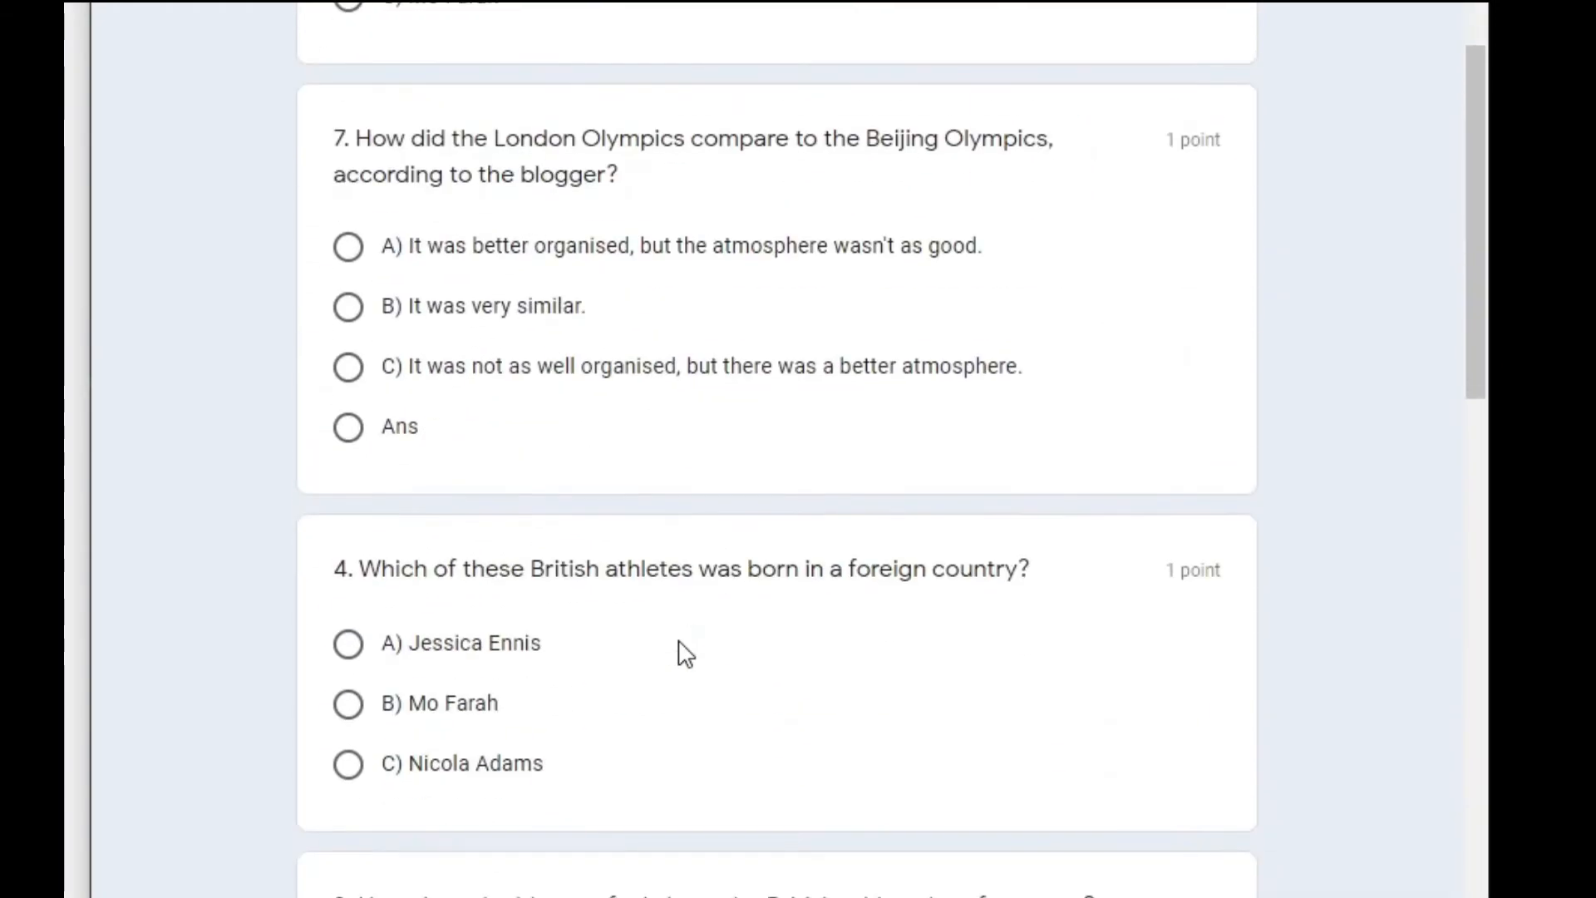
scroll(680, 642, up, 5)
scroll(680, 642, down, 1)
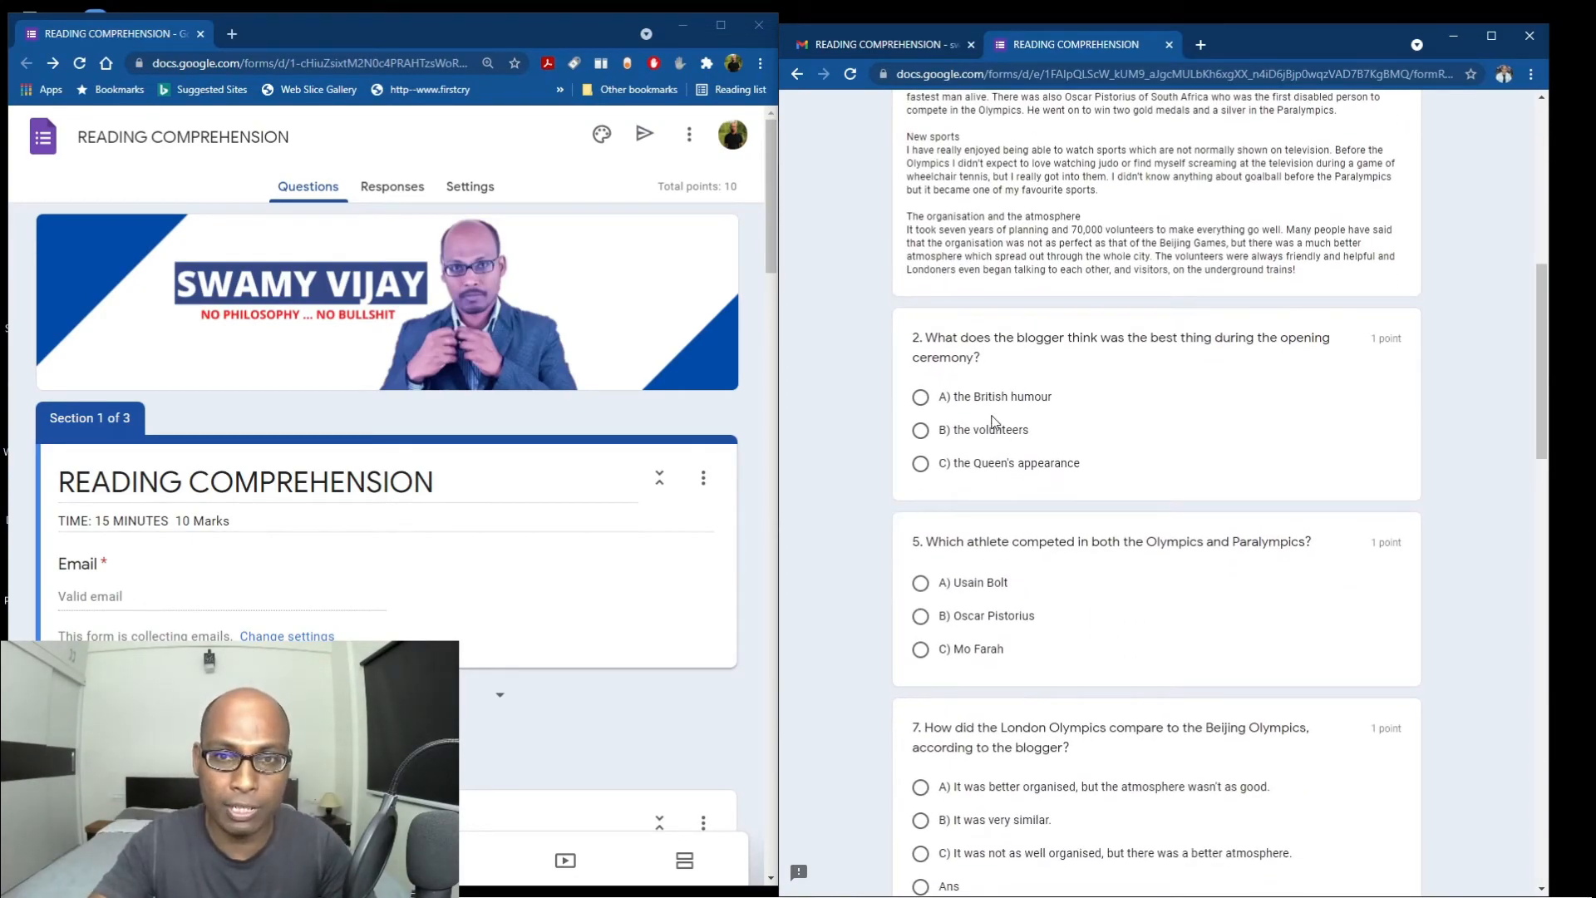
click(989, 396)
scroll(989, 399, down, 3)
click(969, 352)
scroll(1137, 574, down, 2)
click(998, 424)
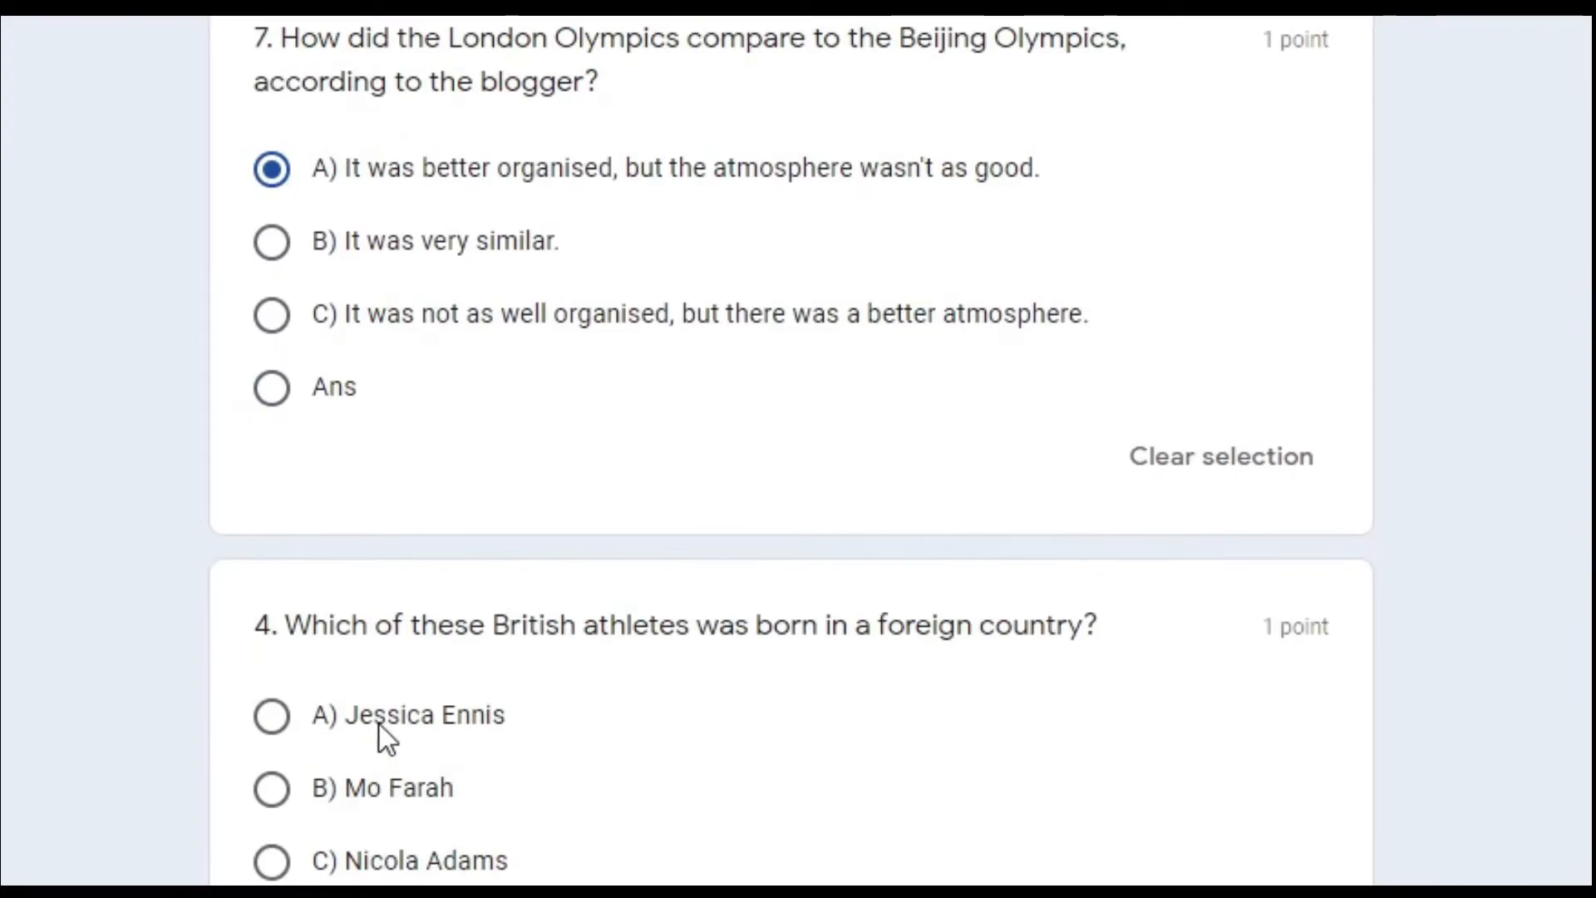
click(379, 725)
scroll(379, 725, down, 4)
click(379, 461)
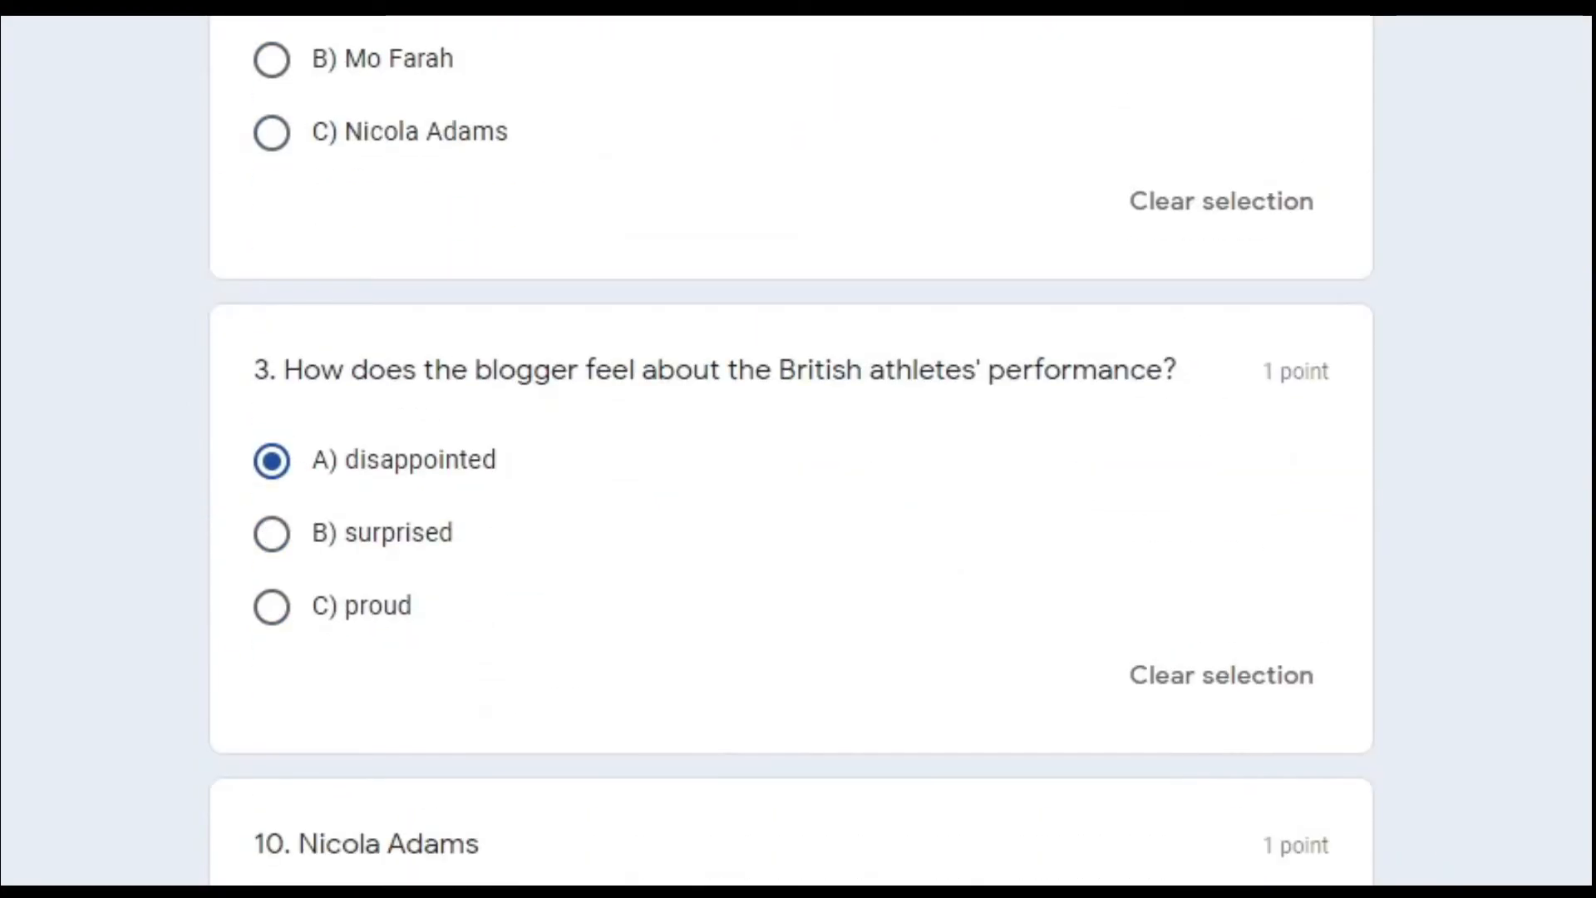
scroll(790, 462, down, 3)
scroll(790, 461, down, 3)
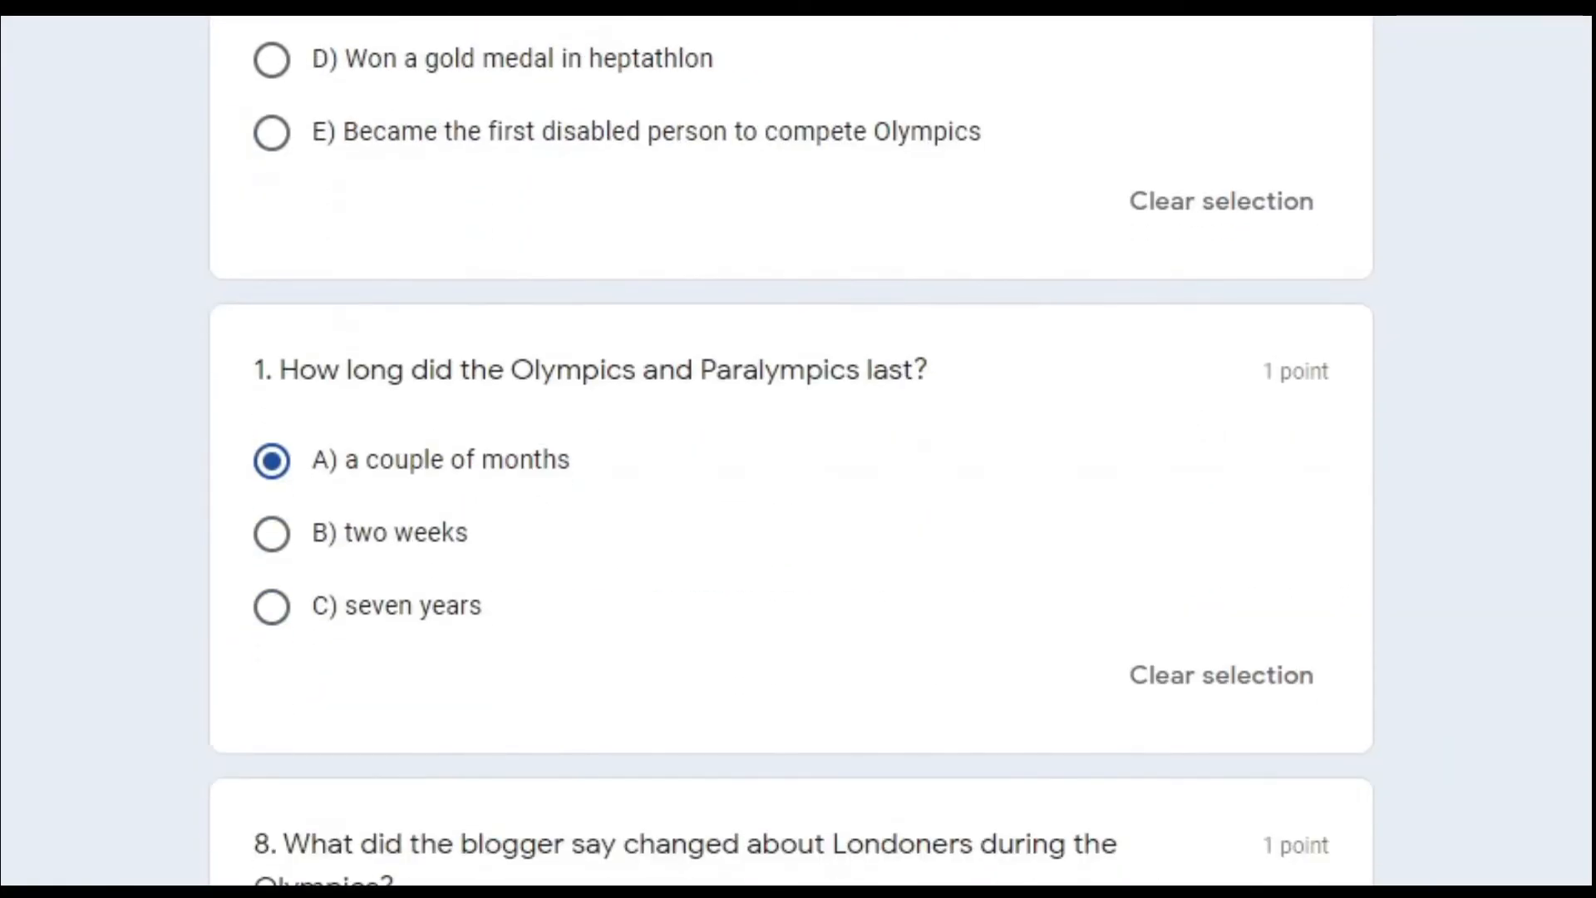
scroll(789, 461, down, 3)
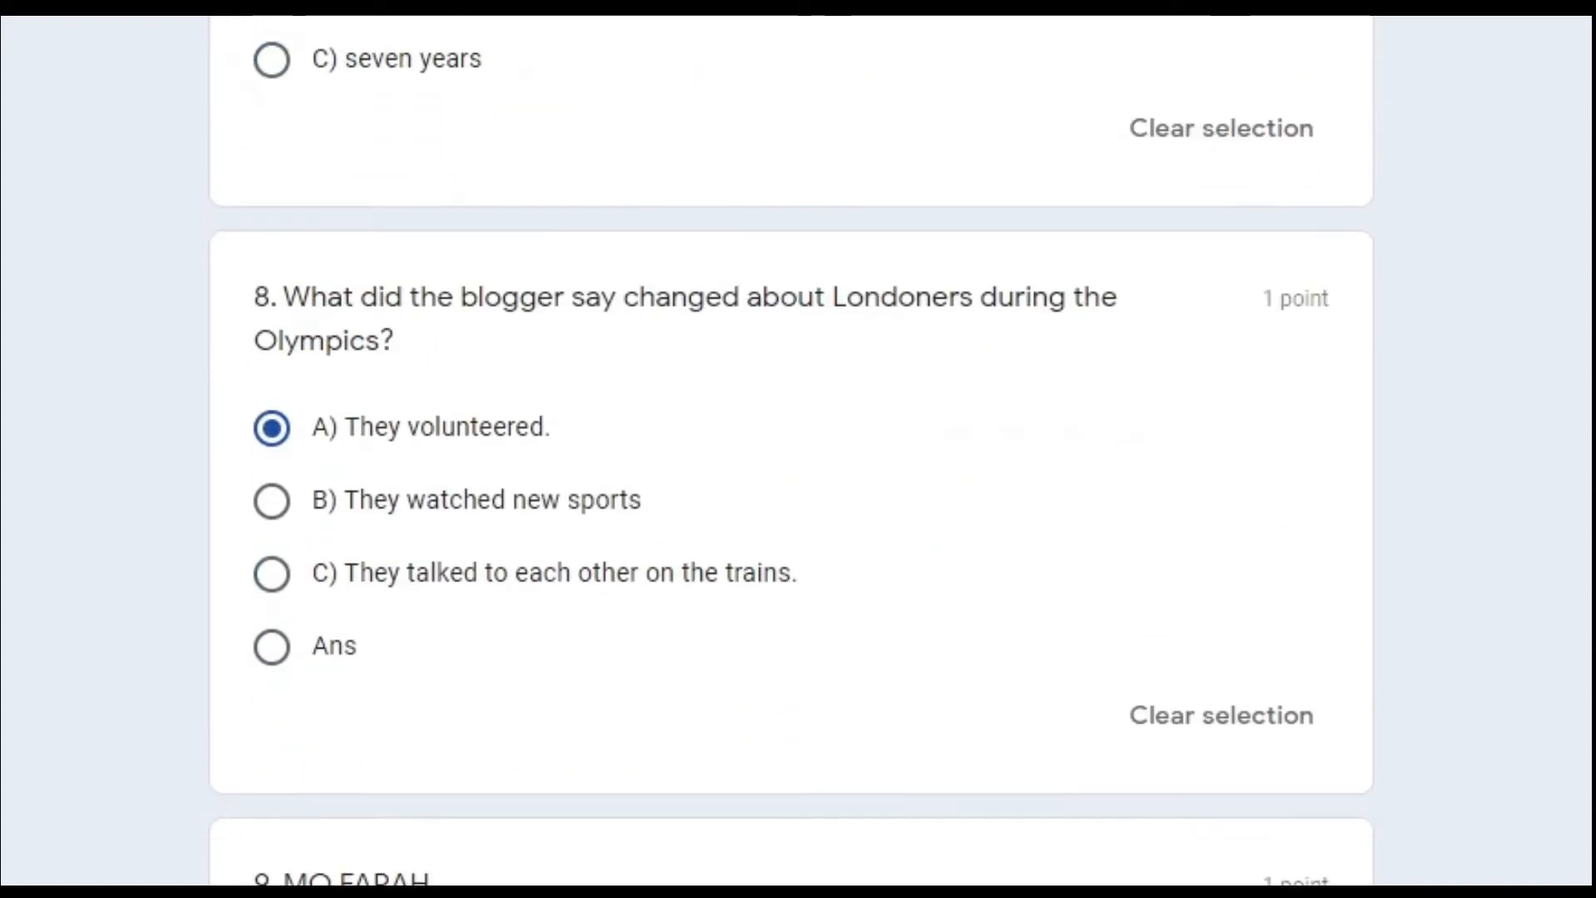
scroll(790, 461, down, 3)
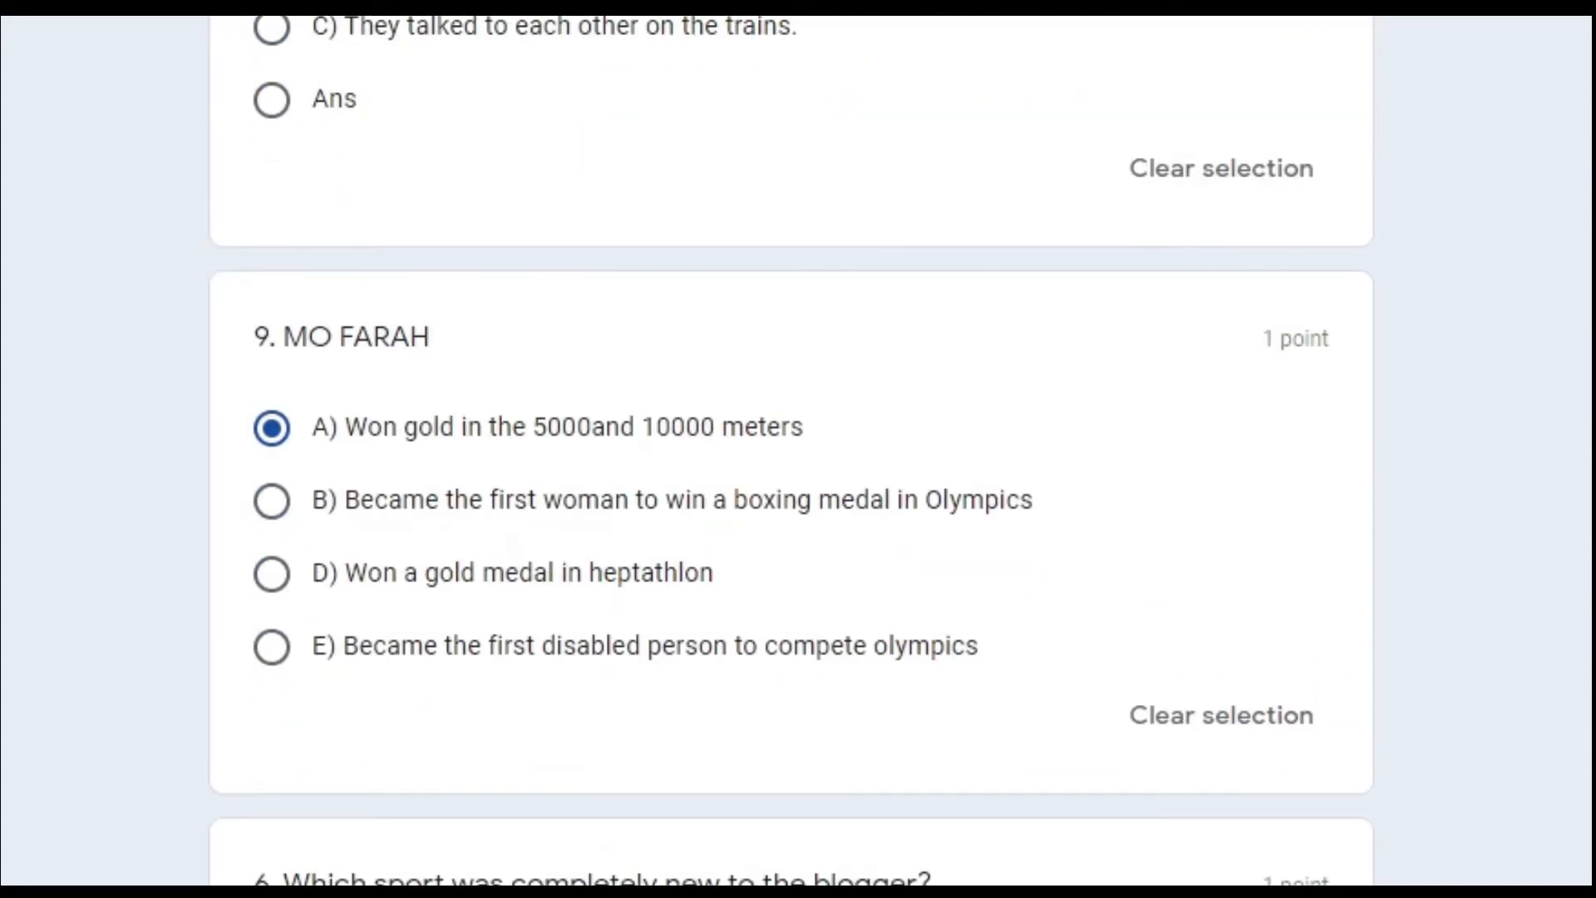
scroll(507, 426, down, 4)
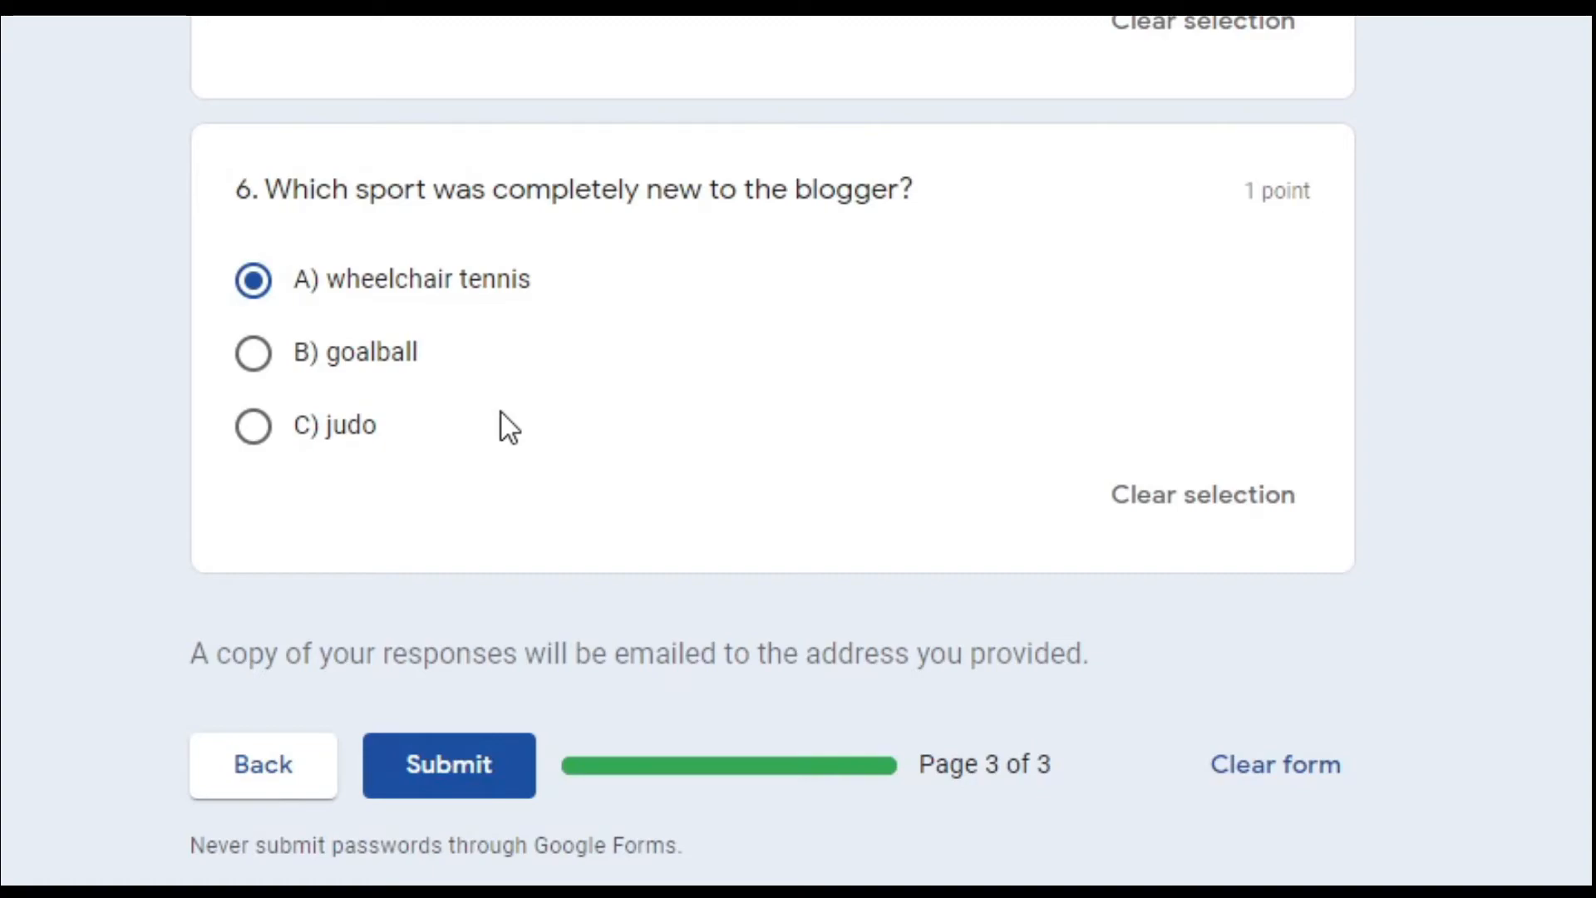
Submit the quiz, picking the palm-tree images to pass the image check.
click(486, 760)
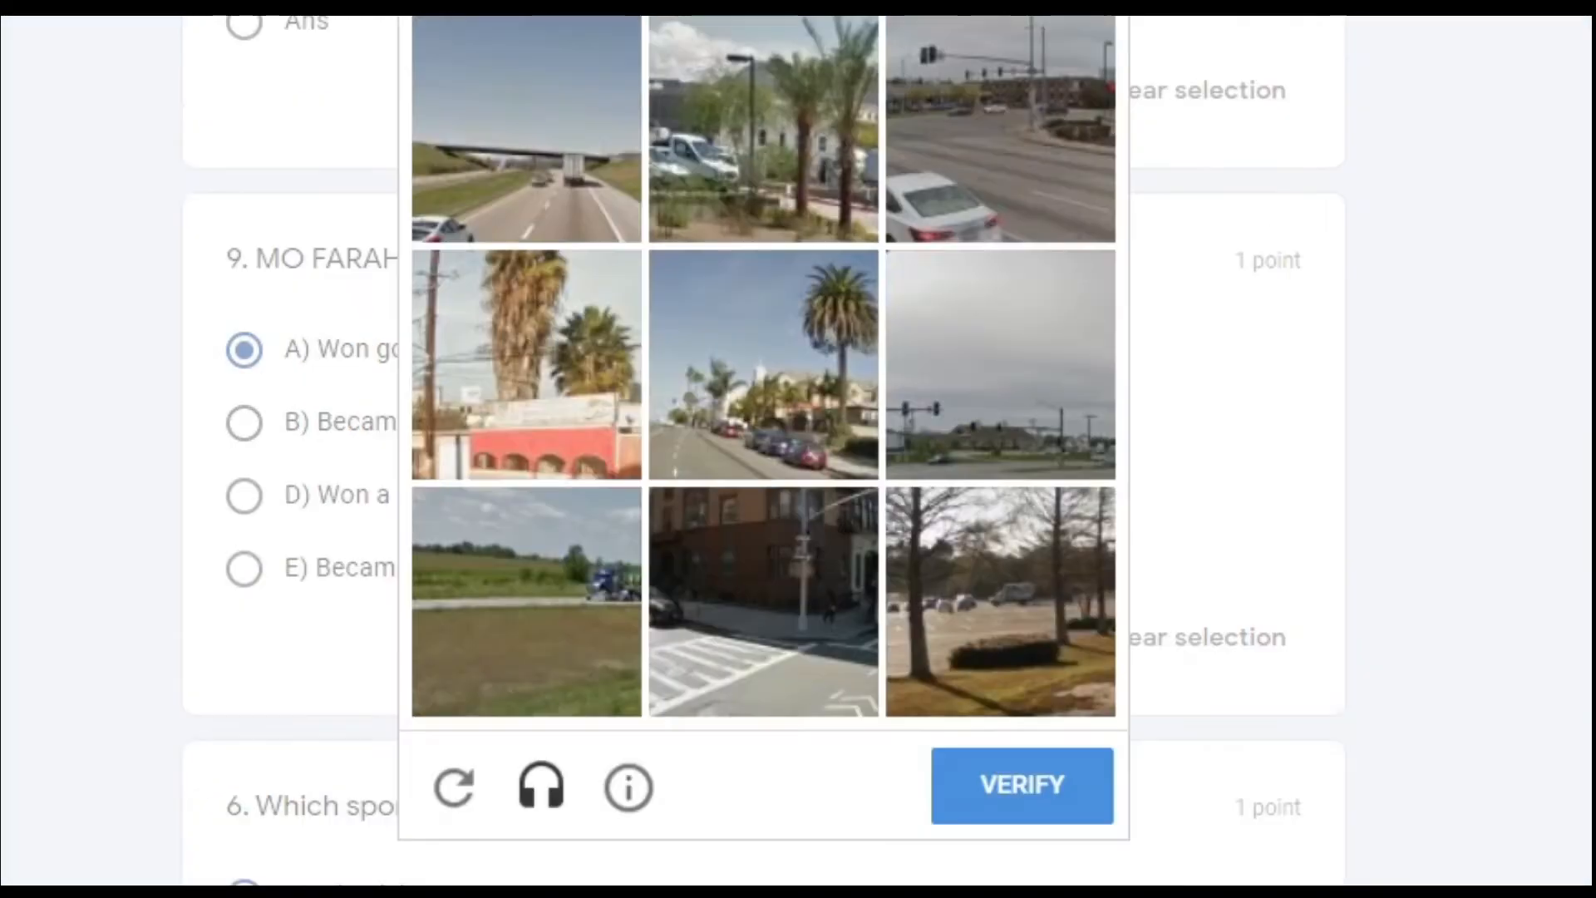
scroll(1346, 464, up, 3)
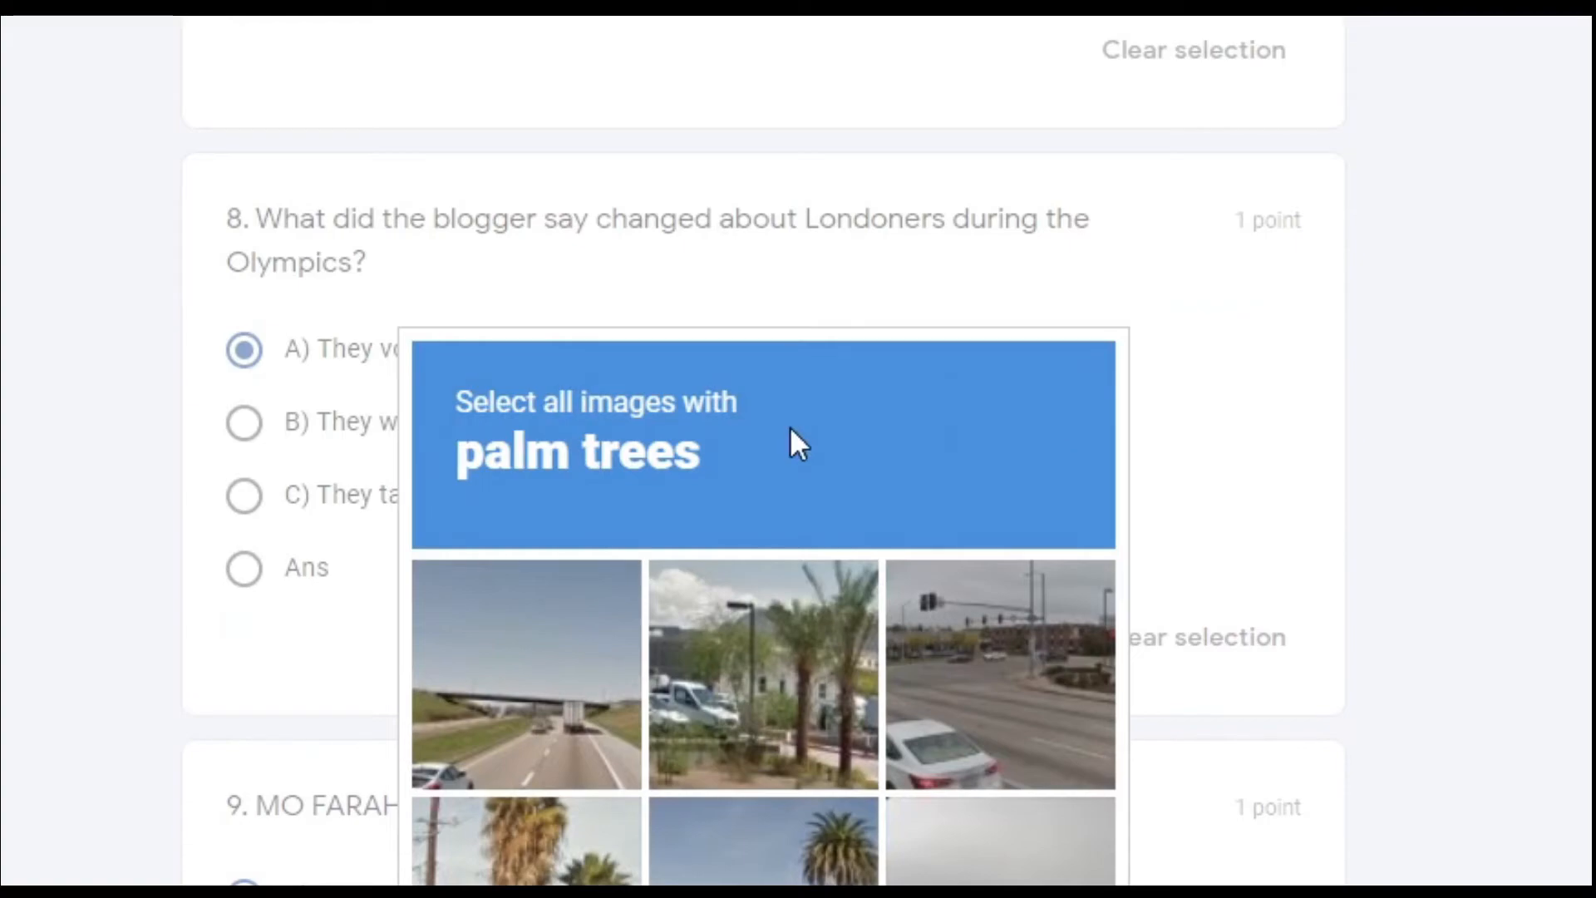
click(752, 675)
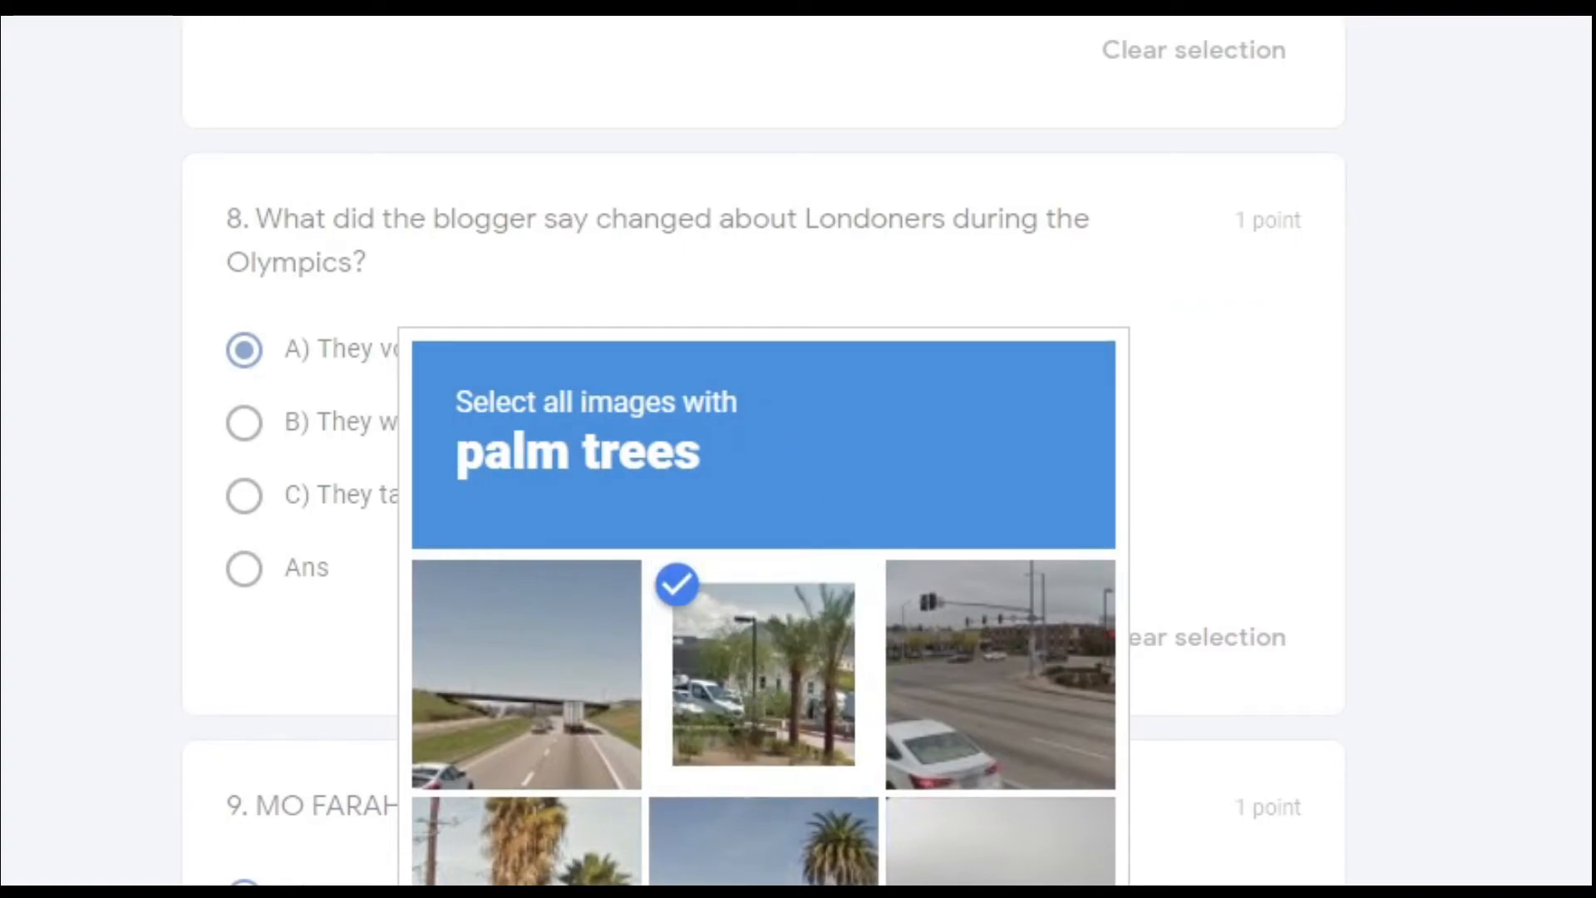
click(524, 844)
scroll(517, 397, down, 6)
click(765, 438)
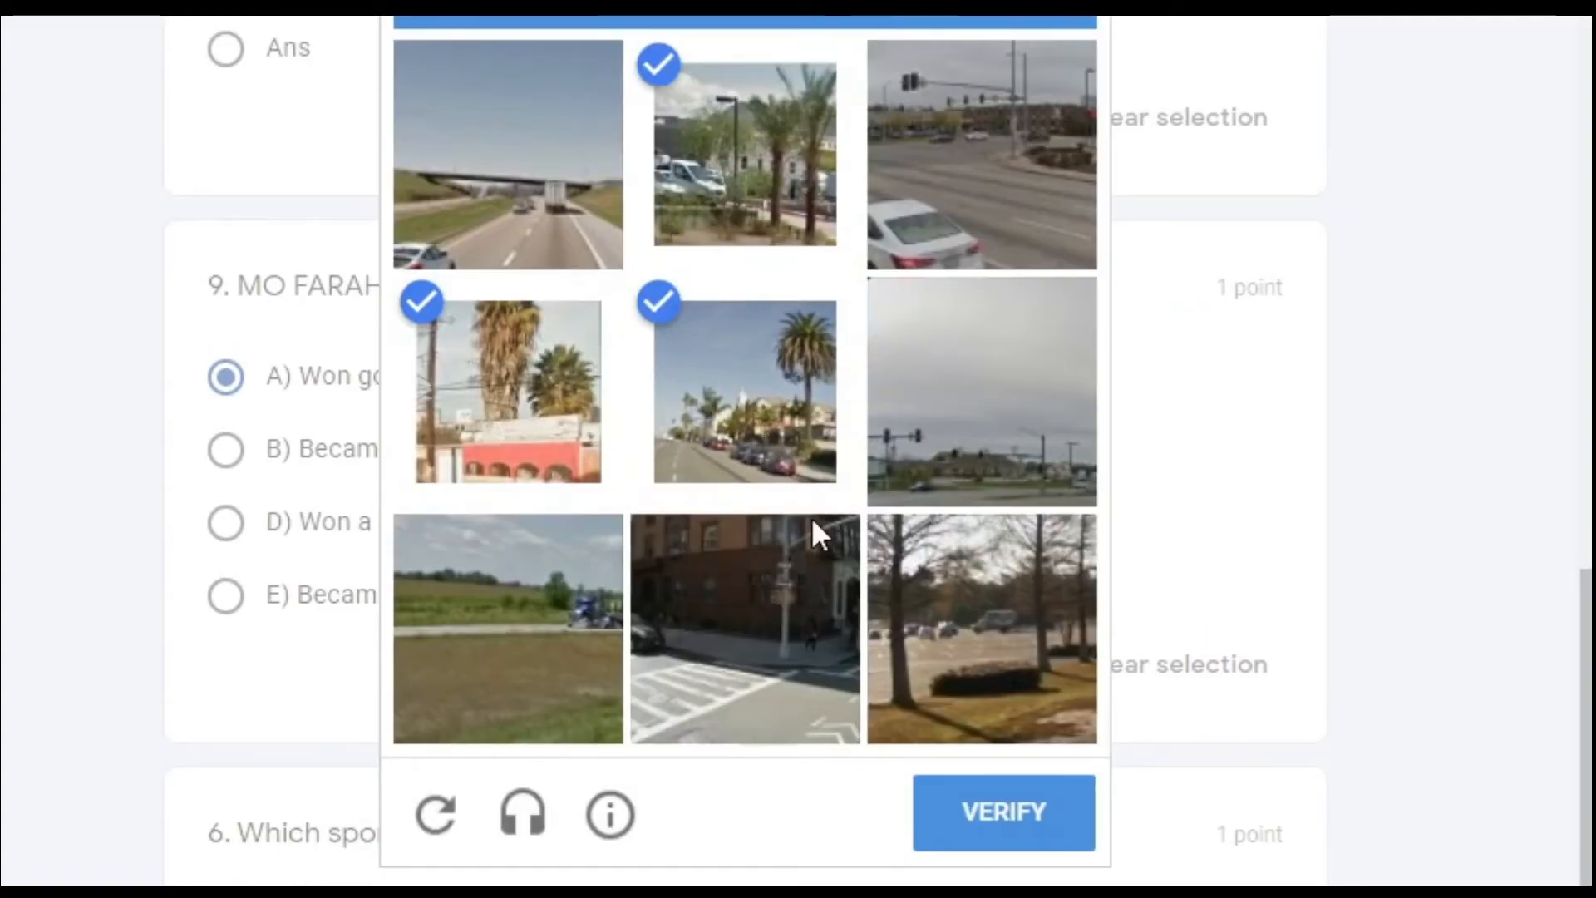
click(926, 647)
click(1016, 811)
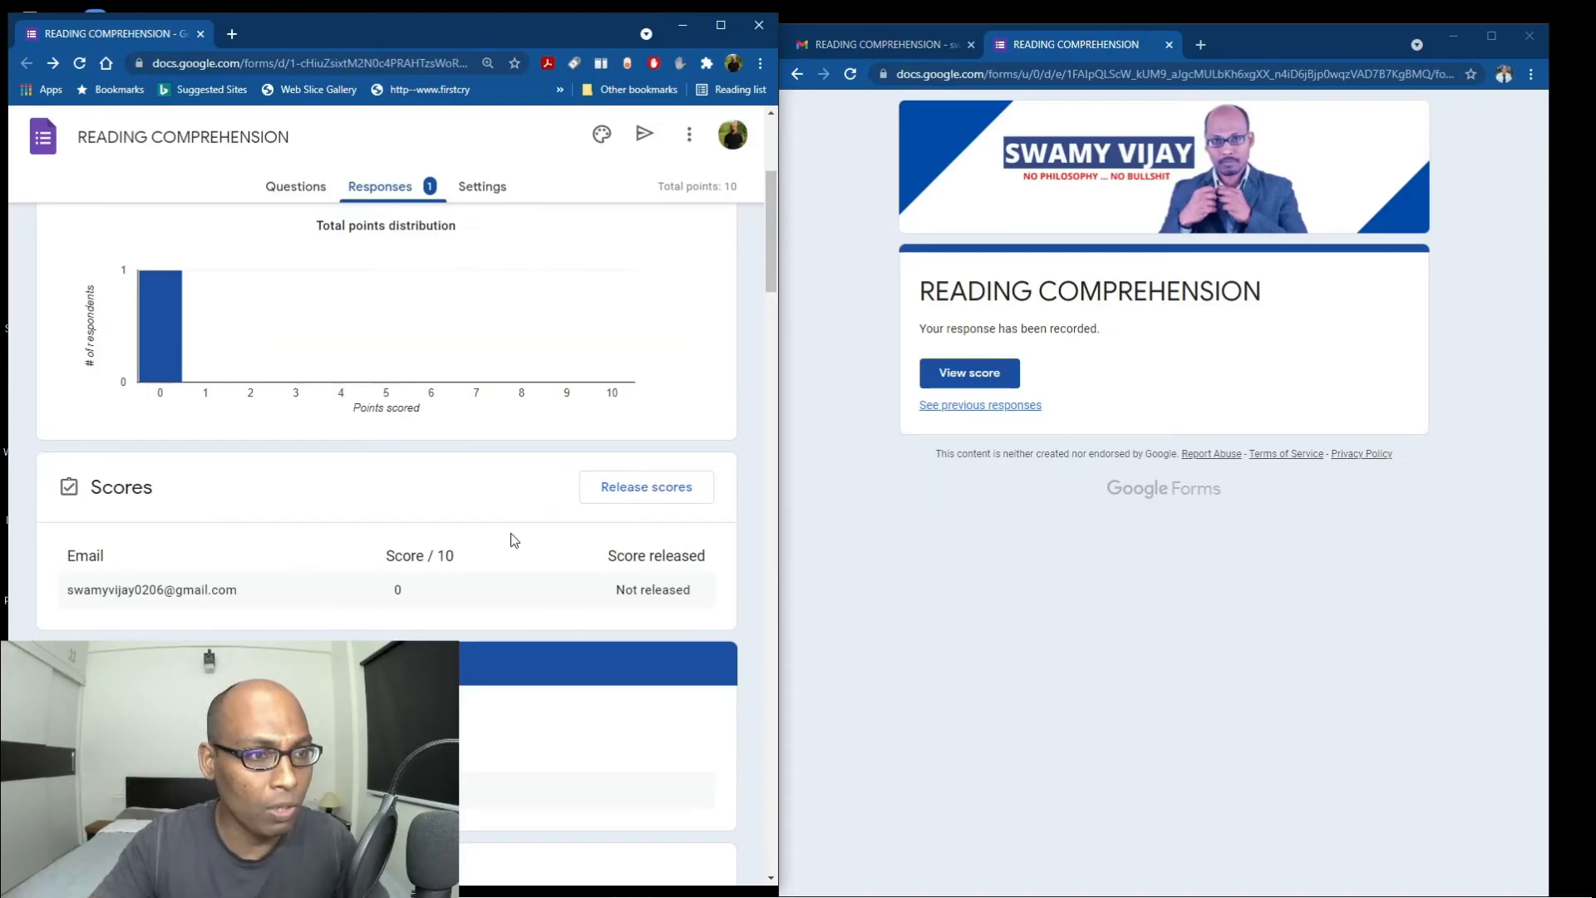
Cancel Release scores to leave scores unreleased, then go to the Settings tab.
click(604, 490)
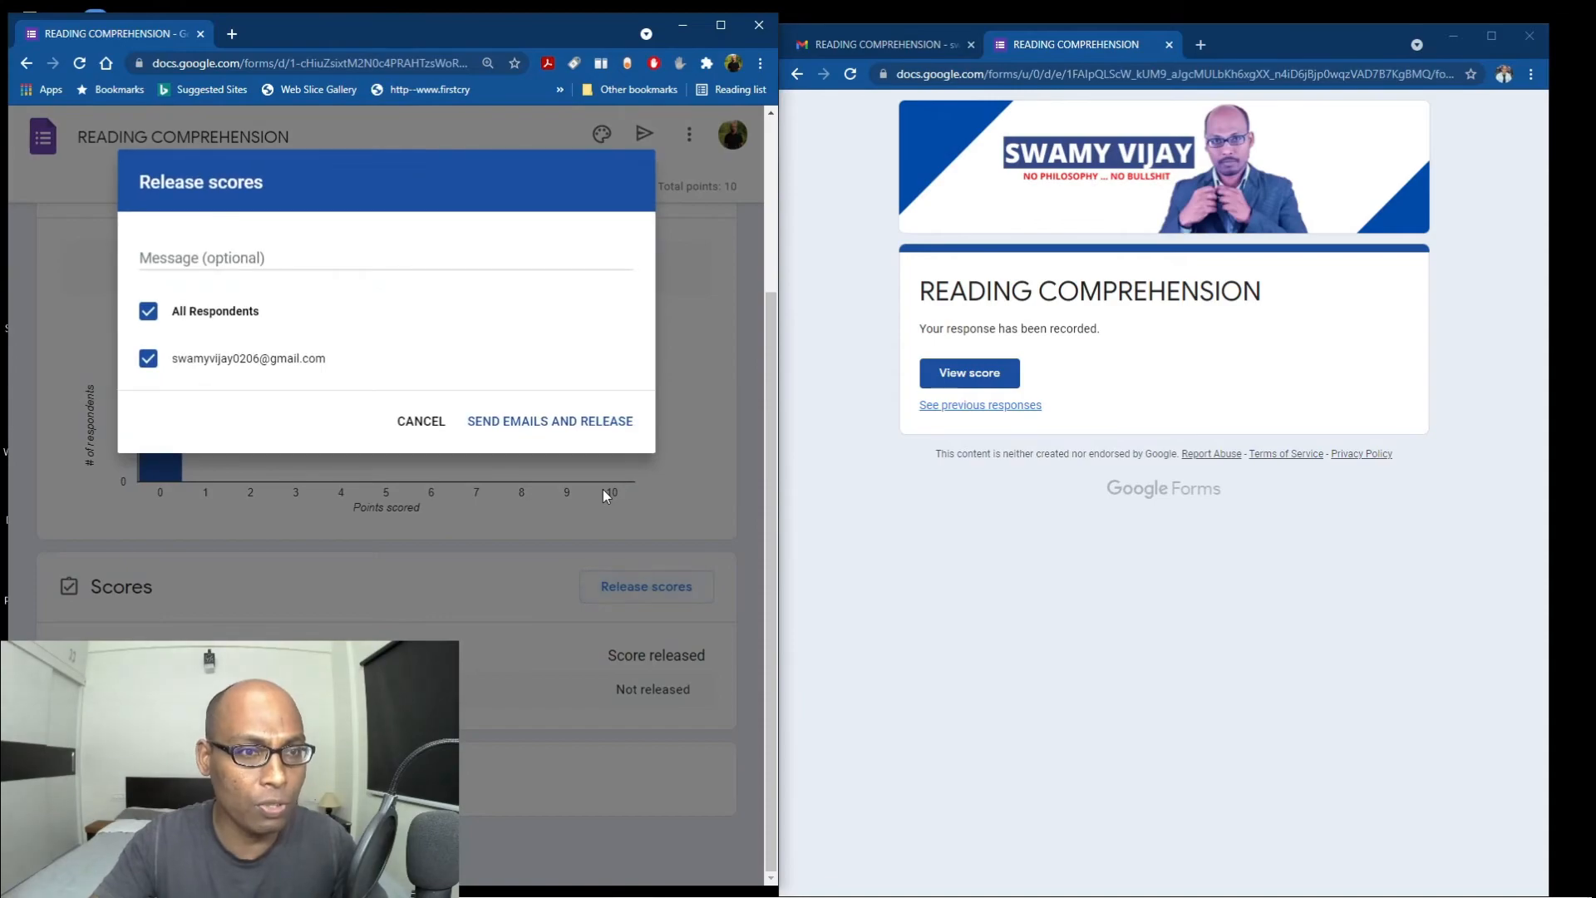
click(420, 421)
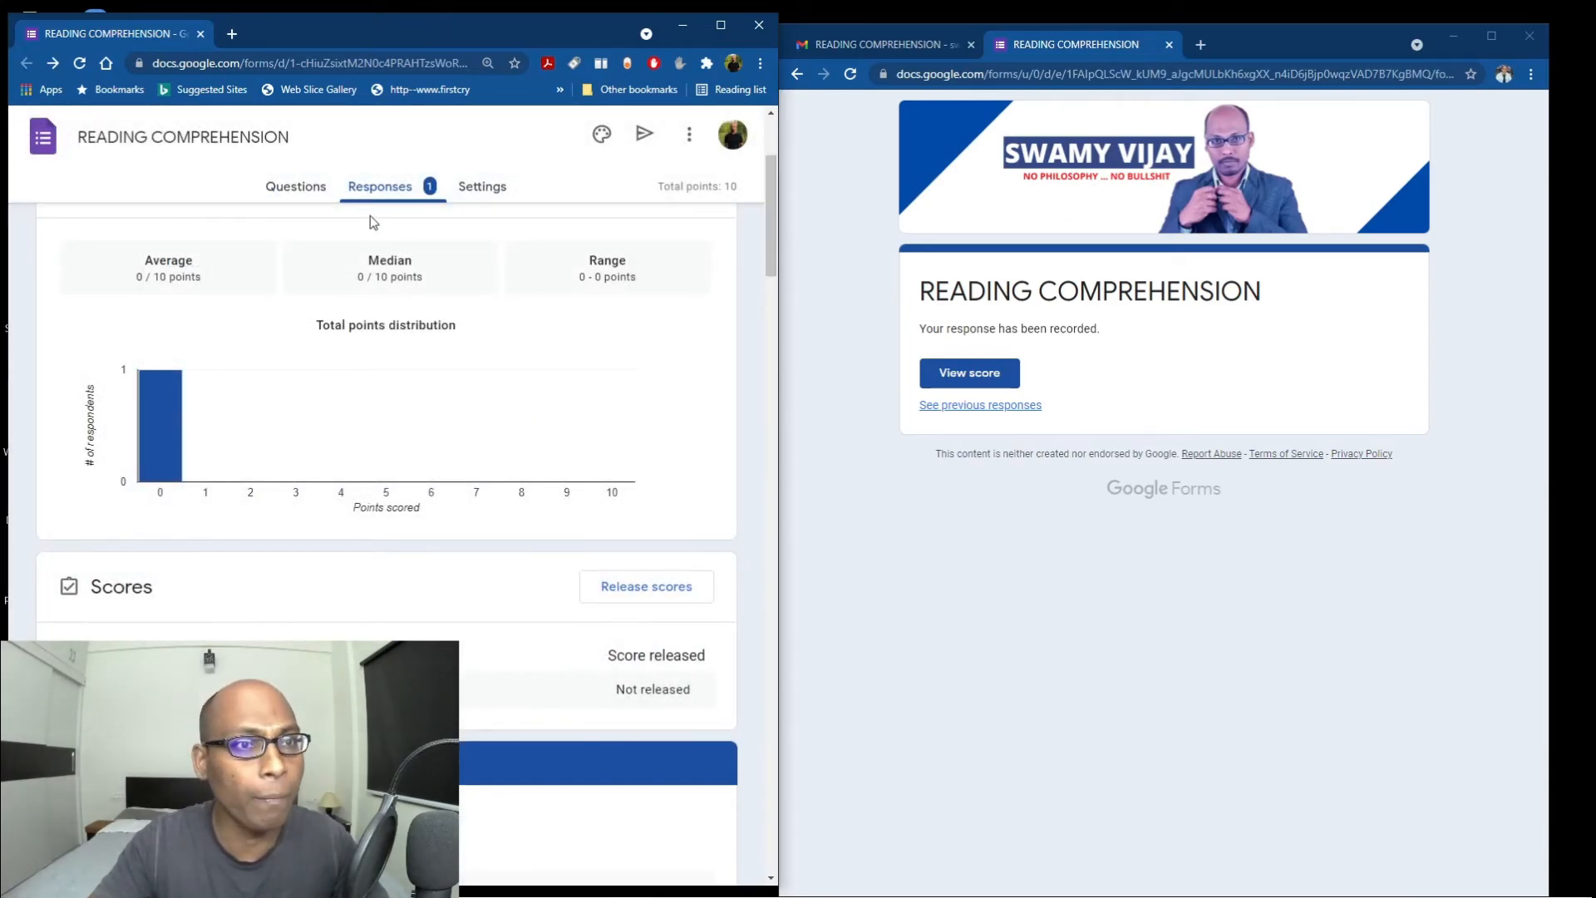
click(491, 193)
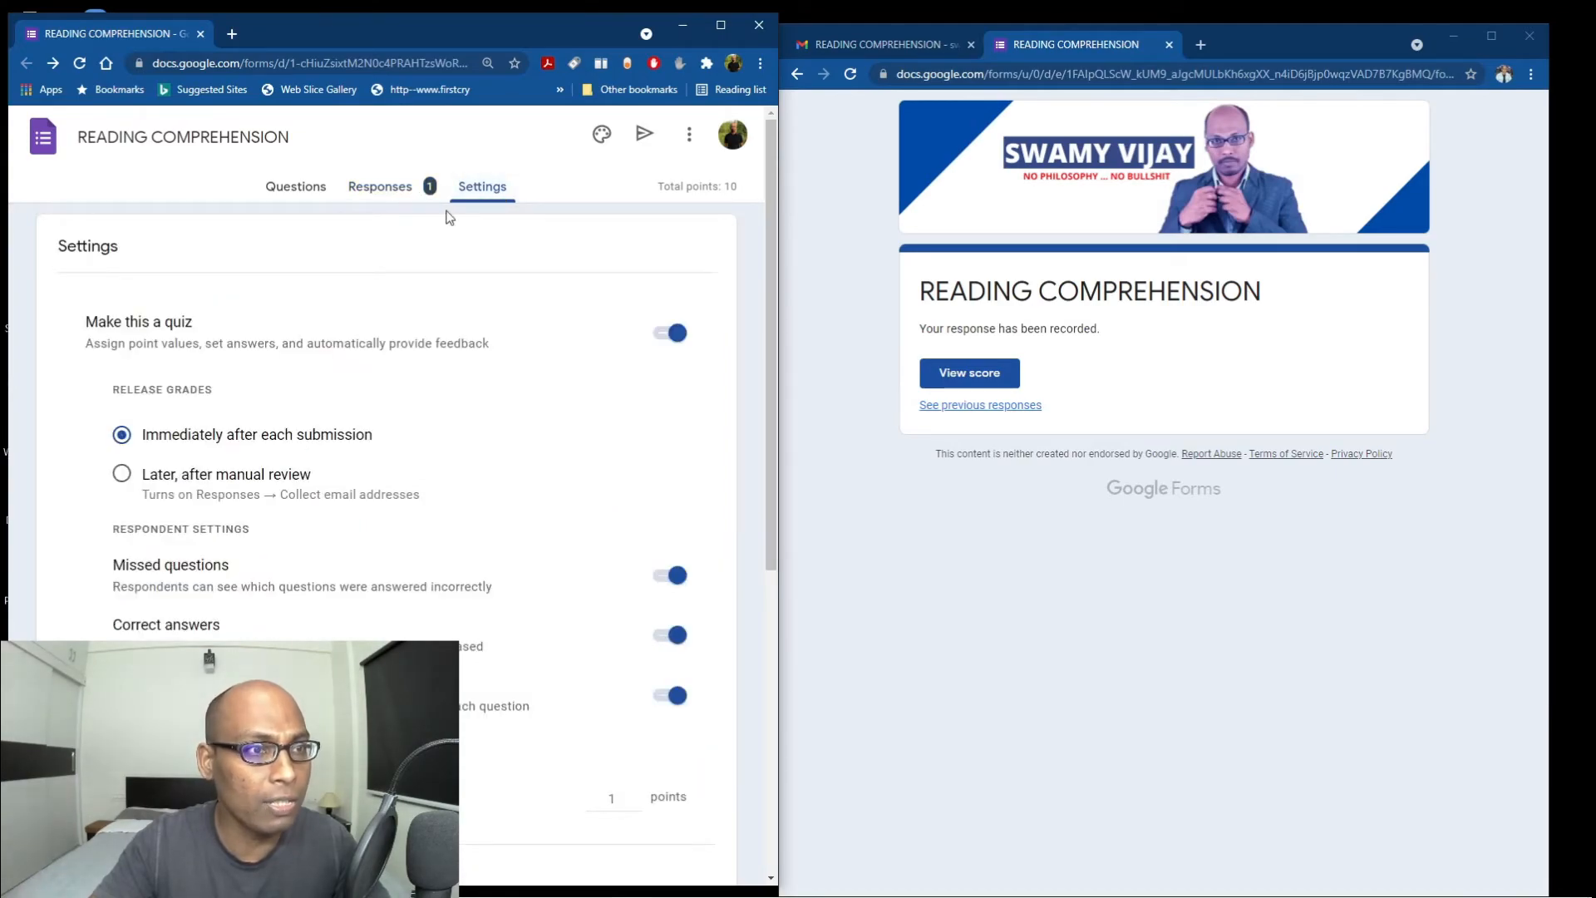
Select the default question point value in Settings to change it to 0, then reload the editor.
scroll(494, 490, down, 2)
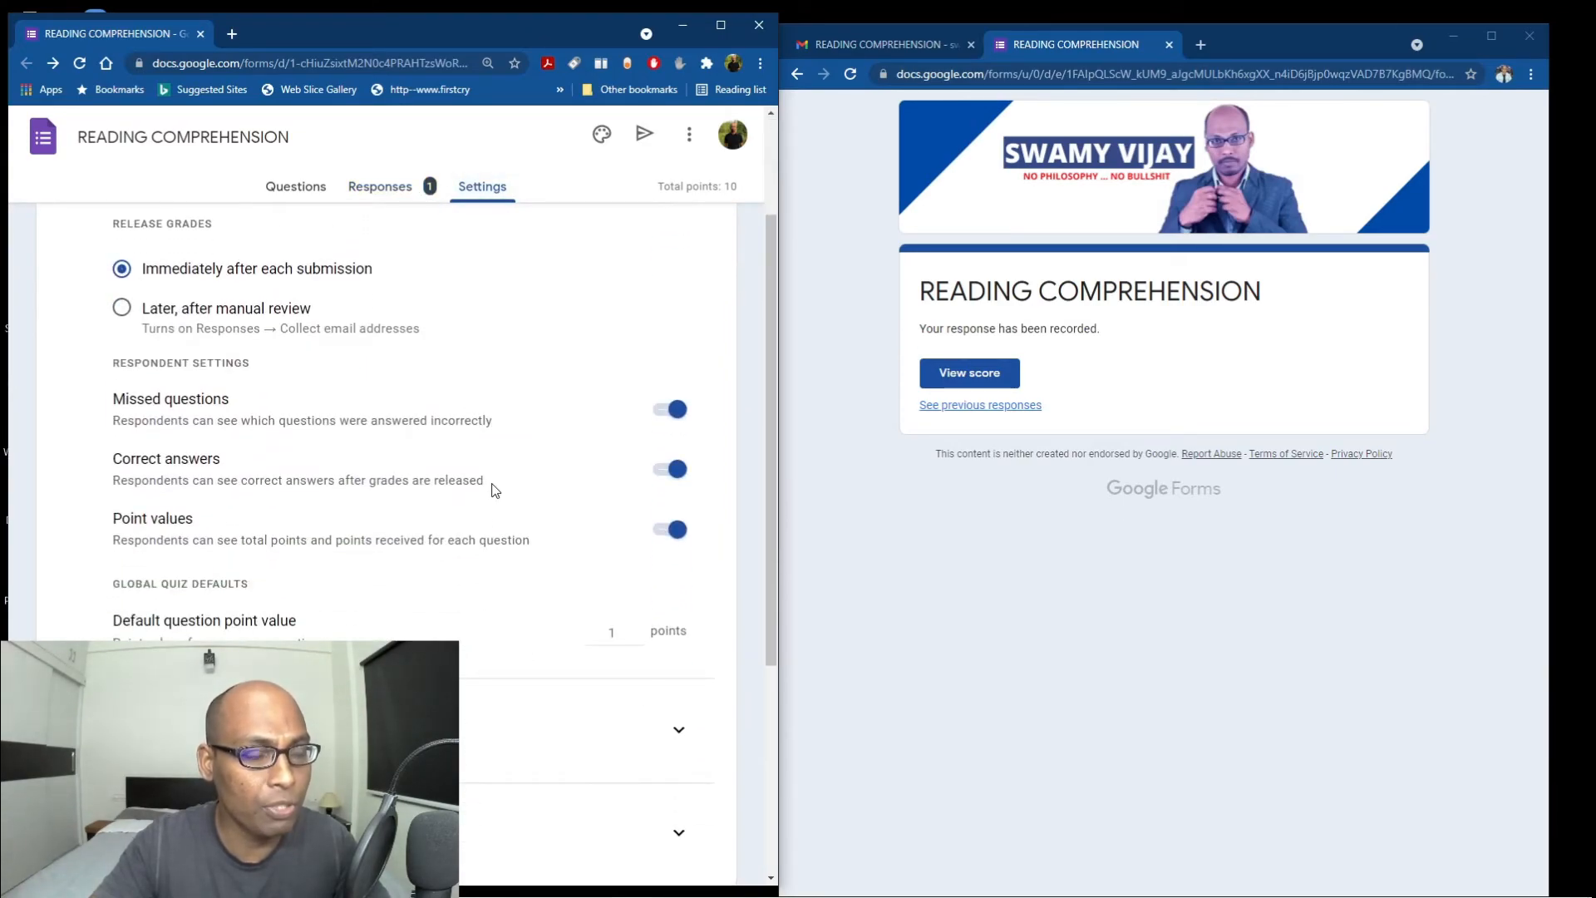
scroll(494, 490, down, 1)
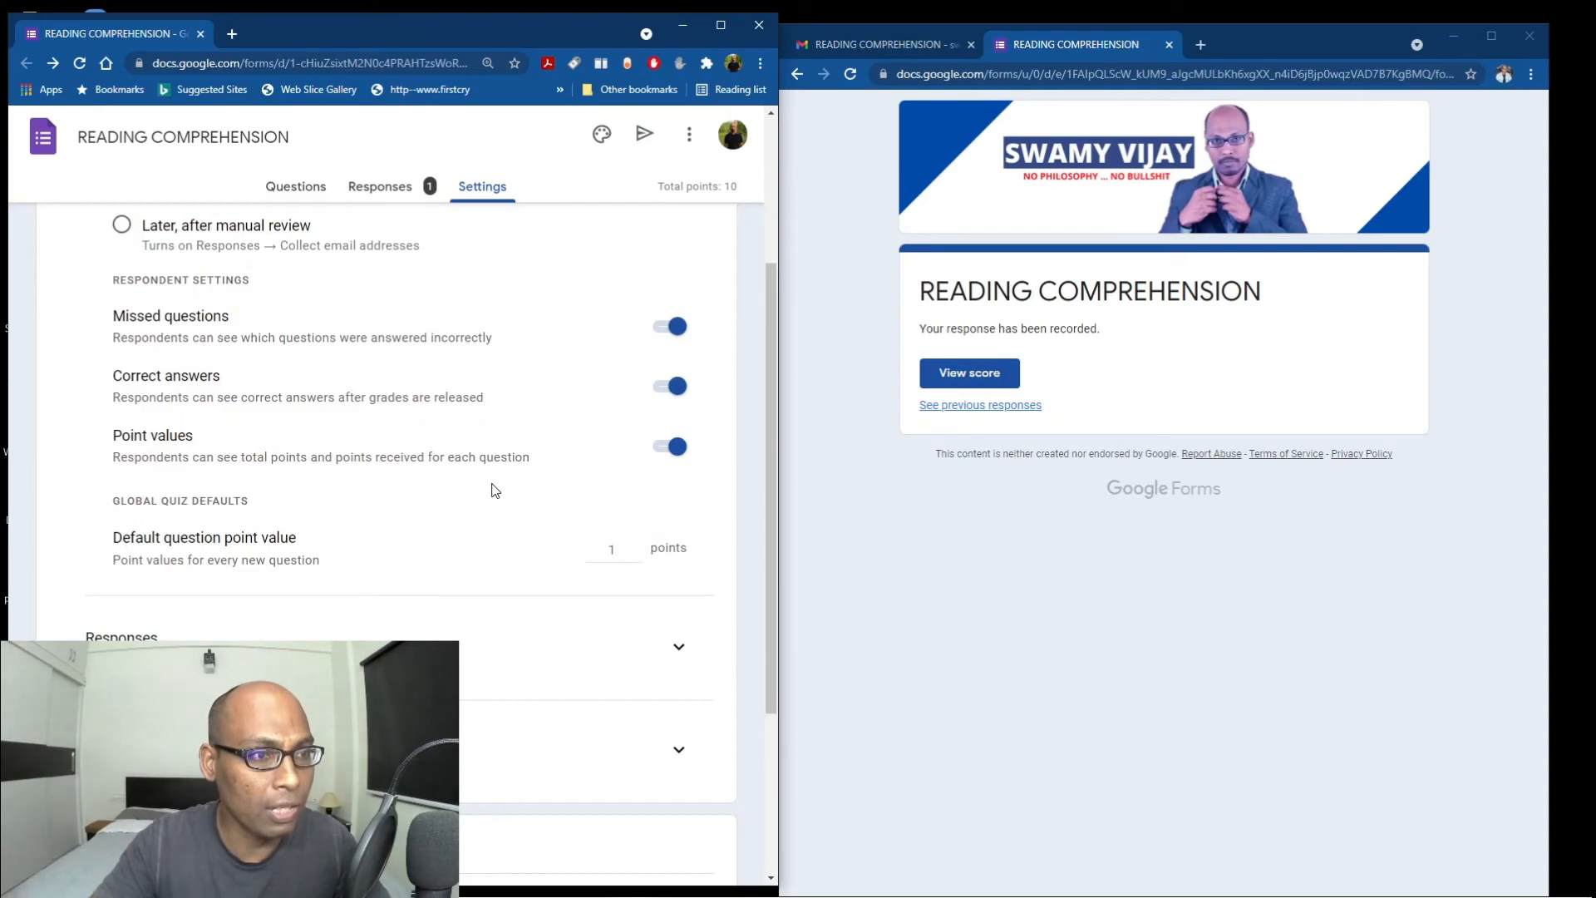
scroll(494, 490, down, 1)
double_click(628, 470)
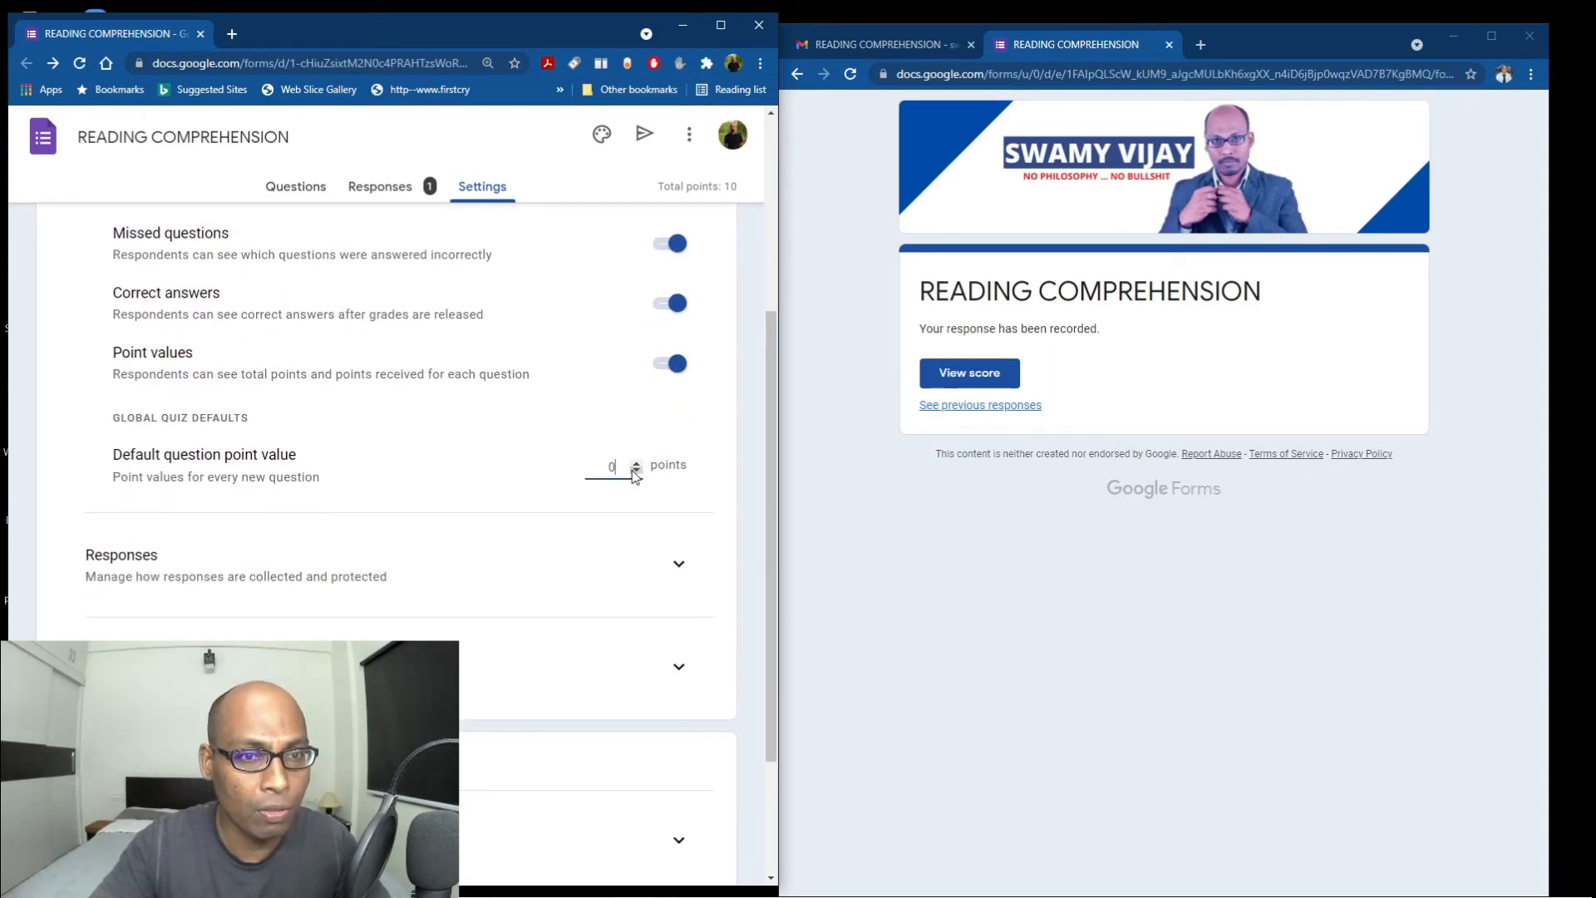
click(78, 65)
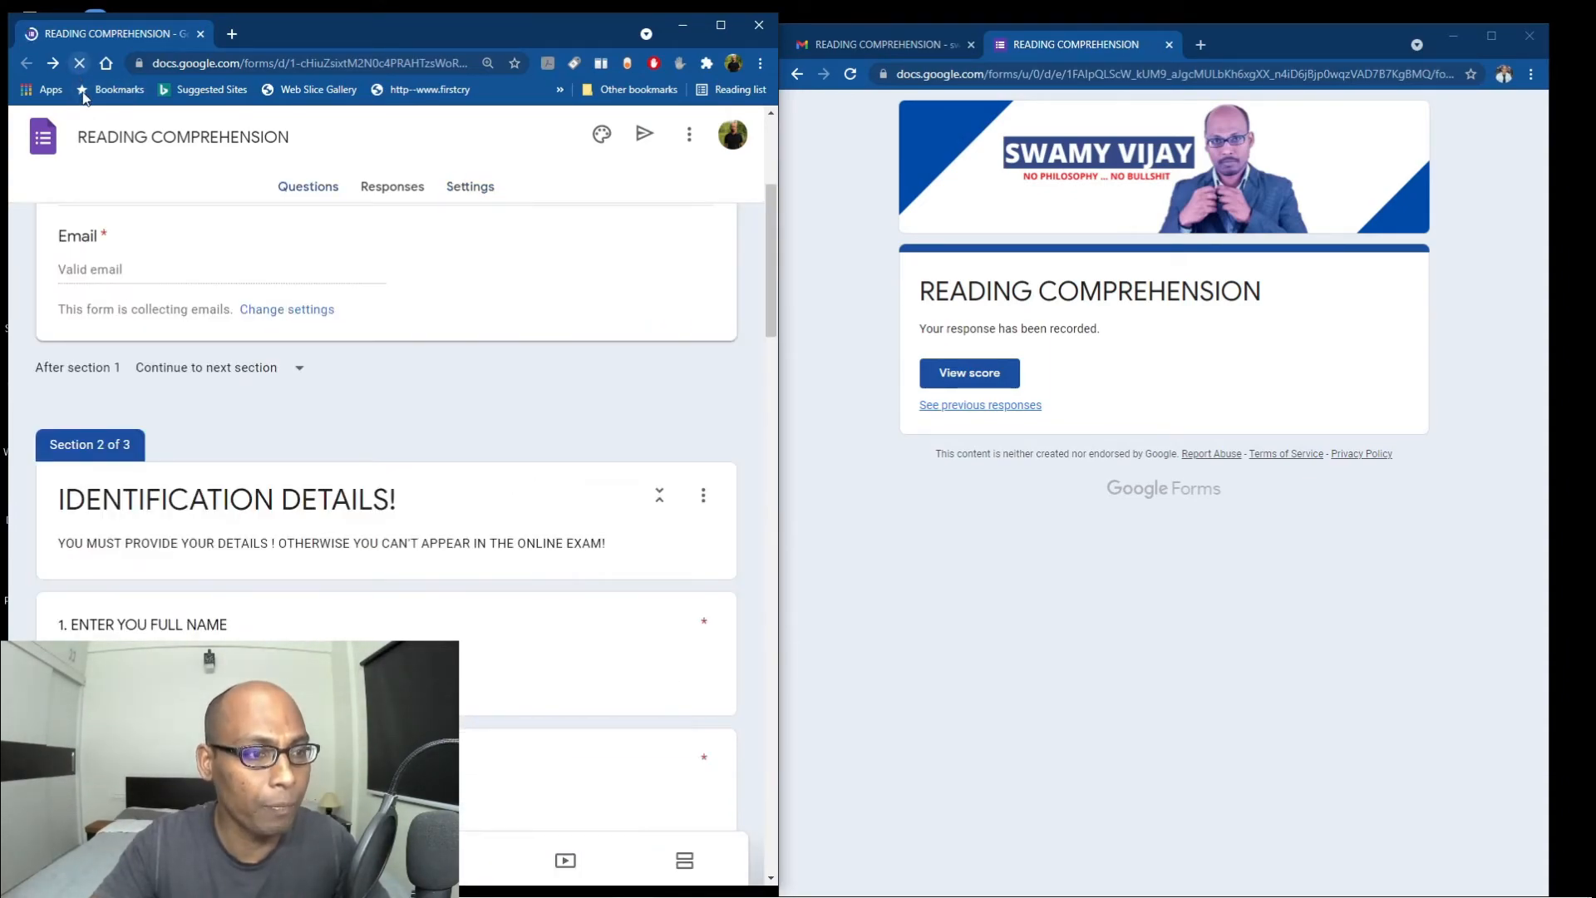
Scroll through the single individual response, scored 0 of 10, then return to Questions.
scroll(493, 524, down, 5)
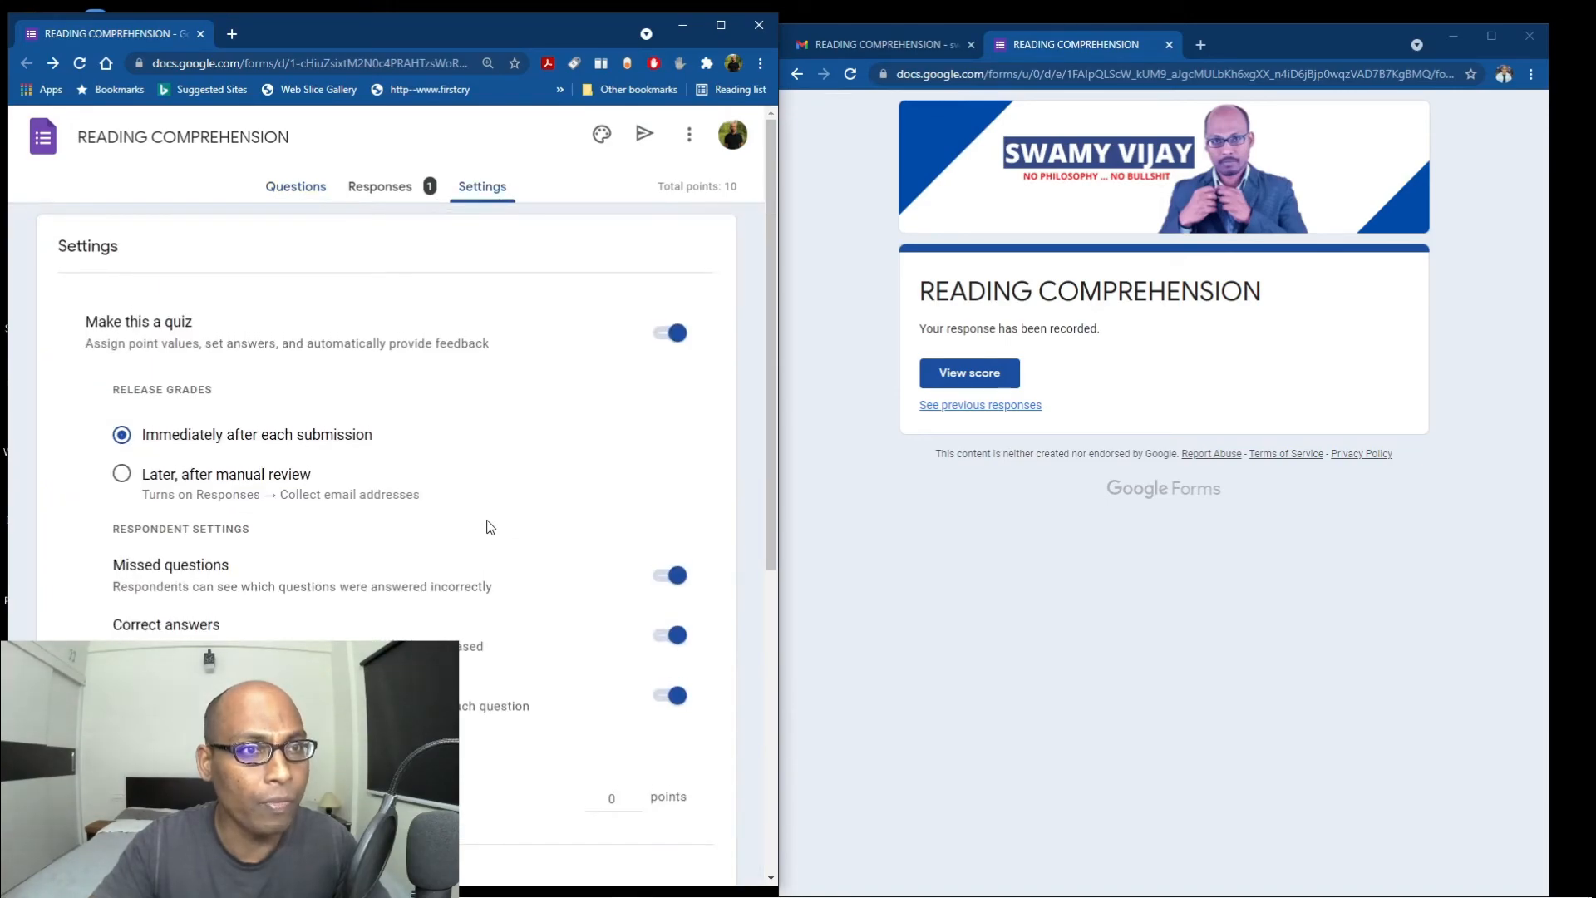
click(376, 187)
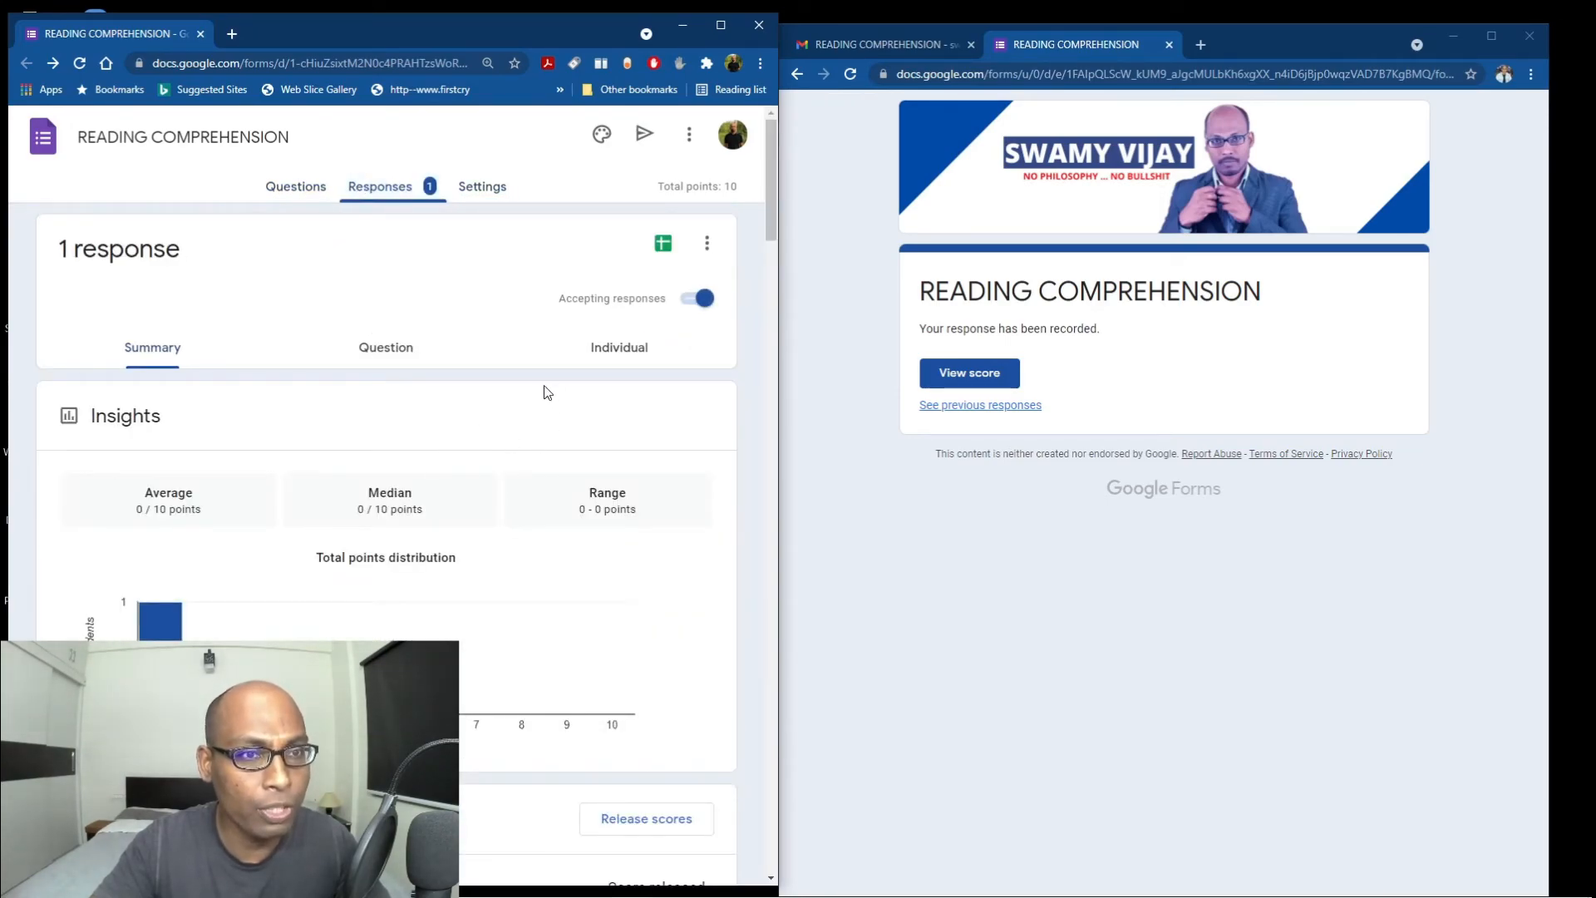
click(598, 349)
scroll(520, 615, down, 5)
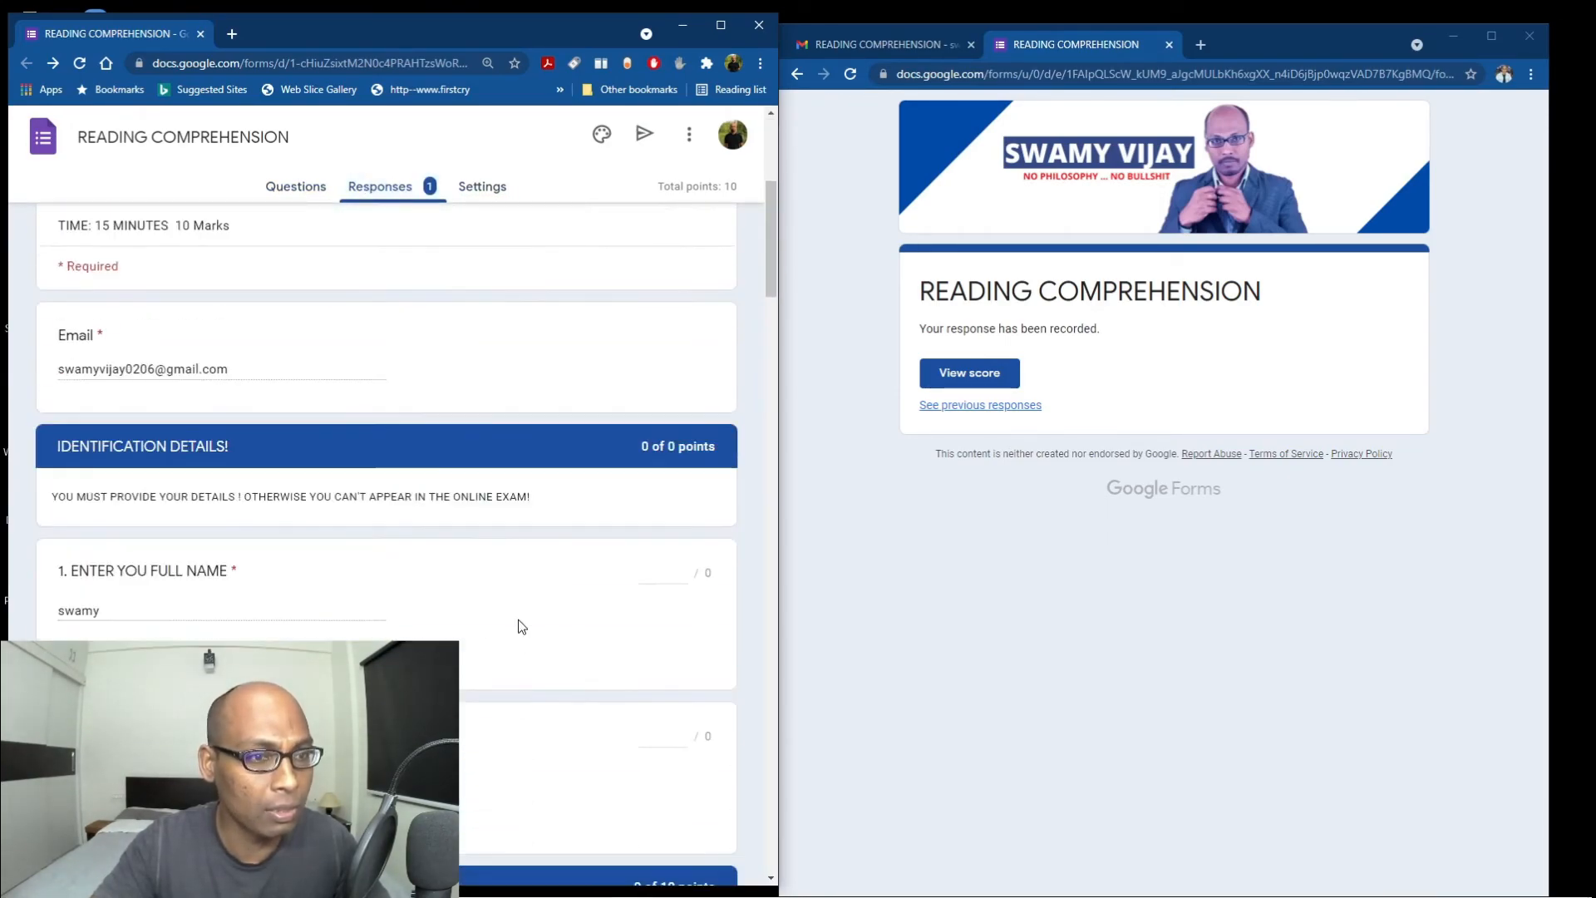
scroll(520, 625, down, 5)
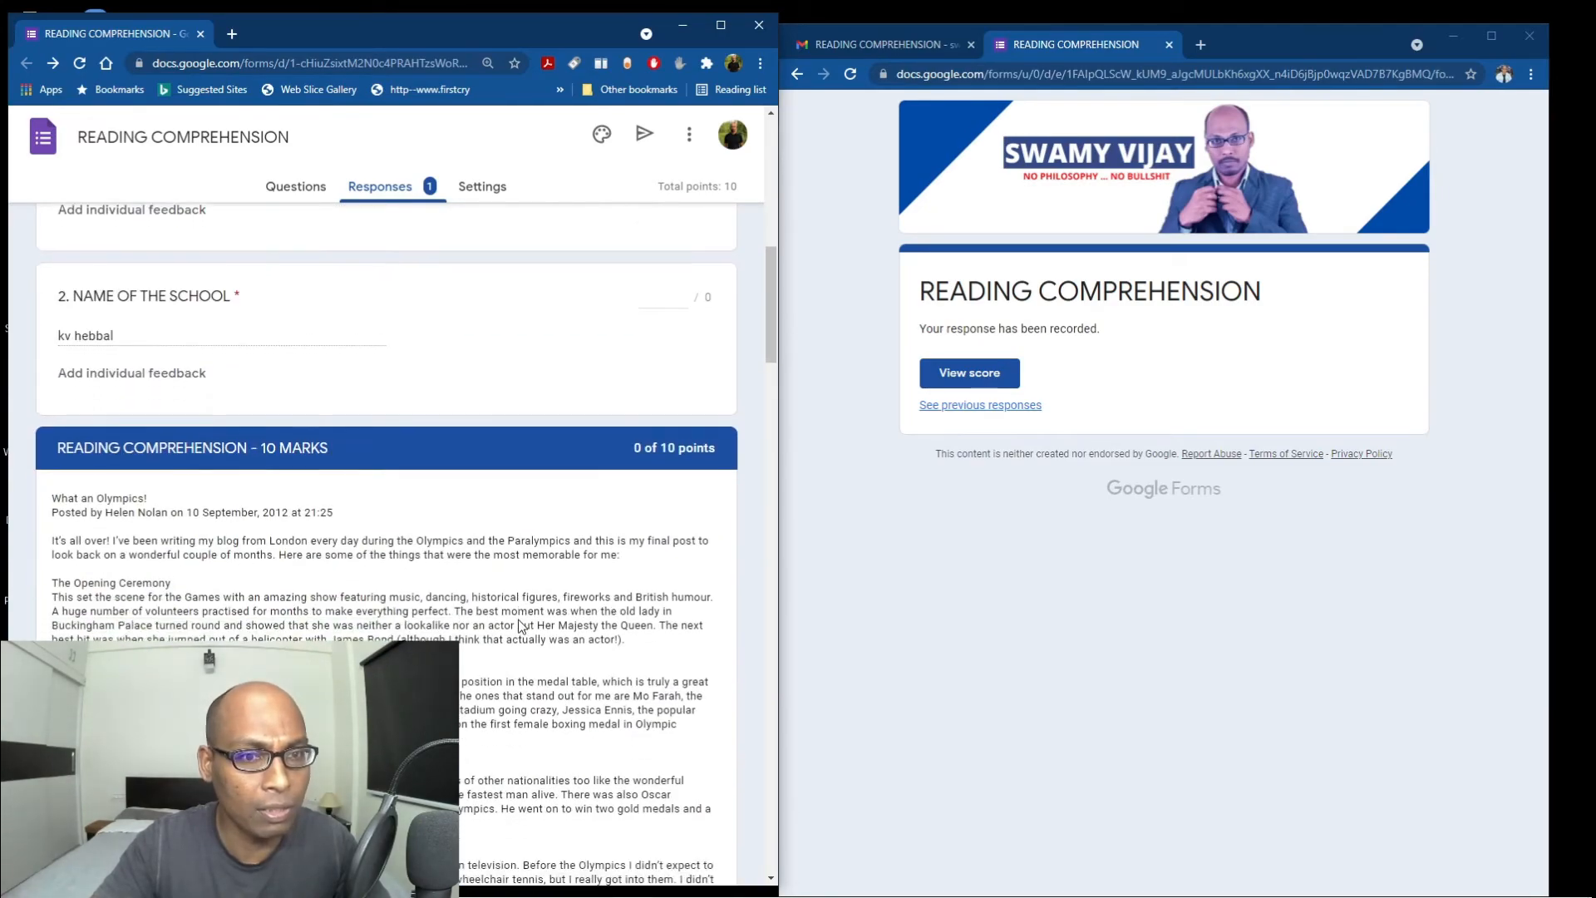
scroll(520, 626, down, 5)
scroll(519, 622, down, 6)
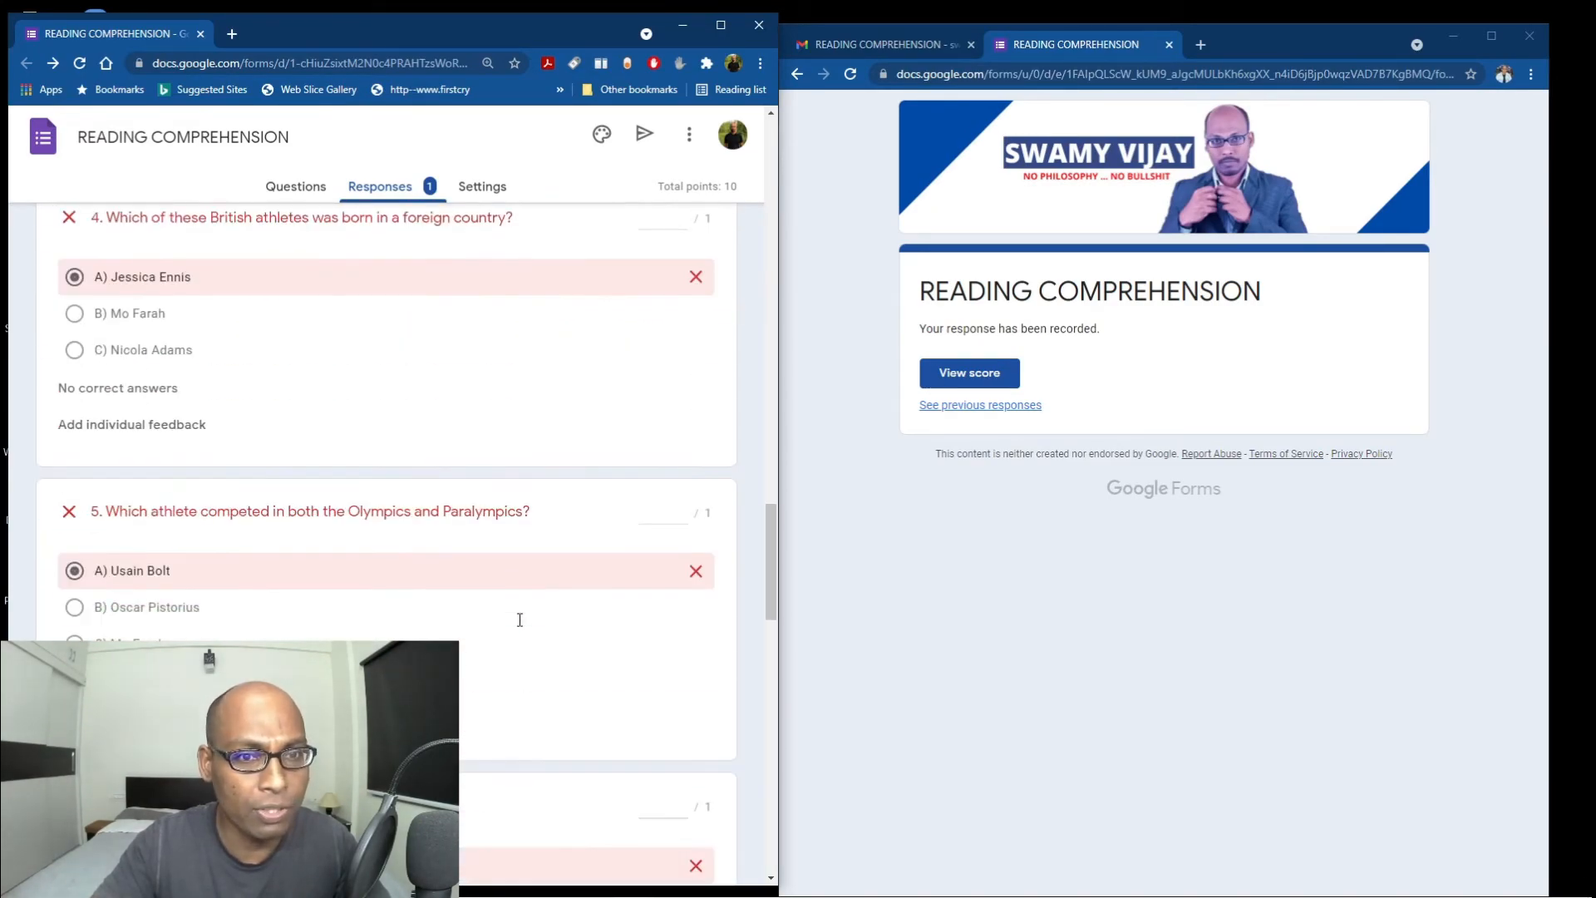
scroll(520, 619, down, 10)
scroll(520, 619, up, 20)
scroll(520, 625, up, 2)
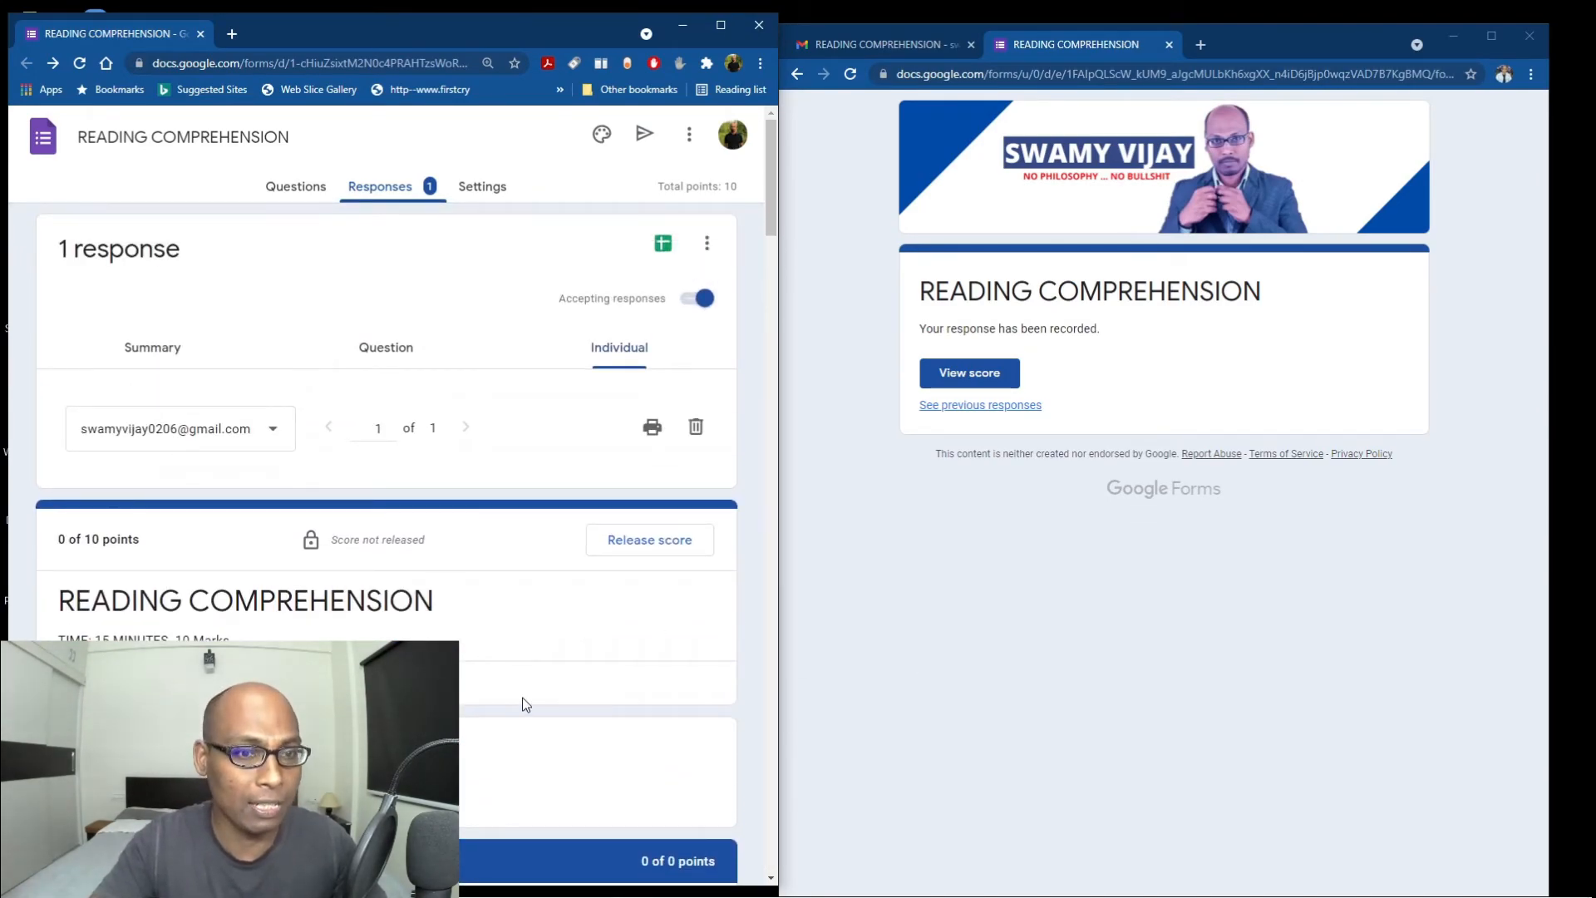
scroll(523, 703, down, 7)
scroll(522, 703, up, 7)
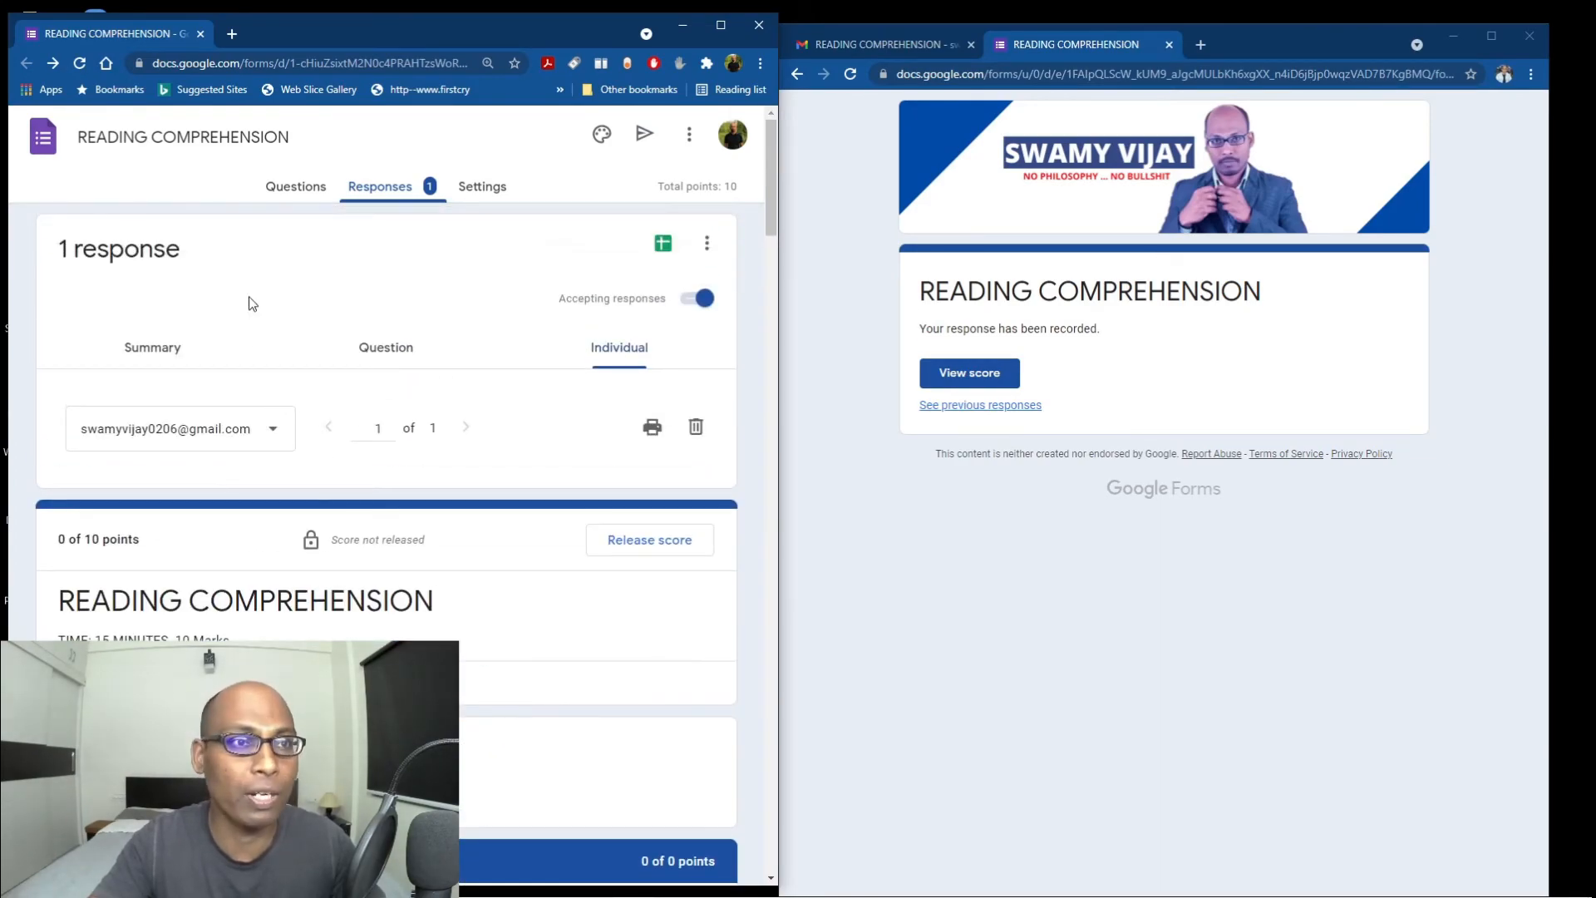
click(293, 190)
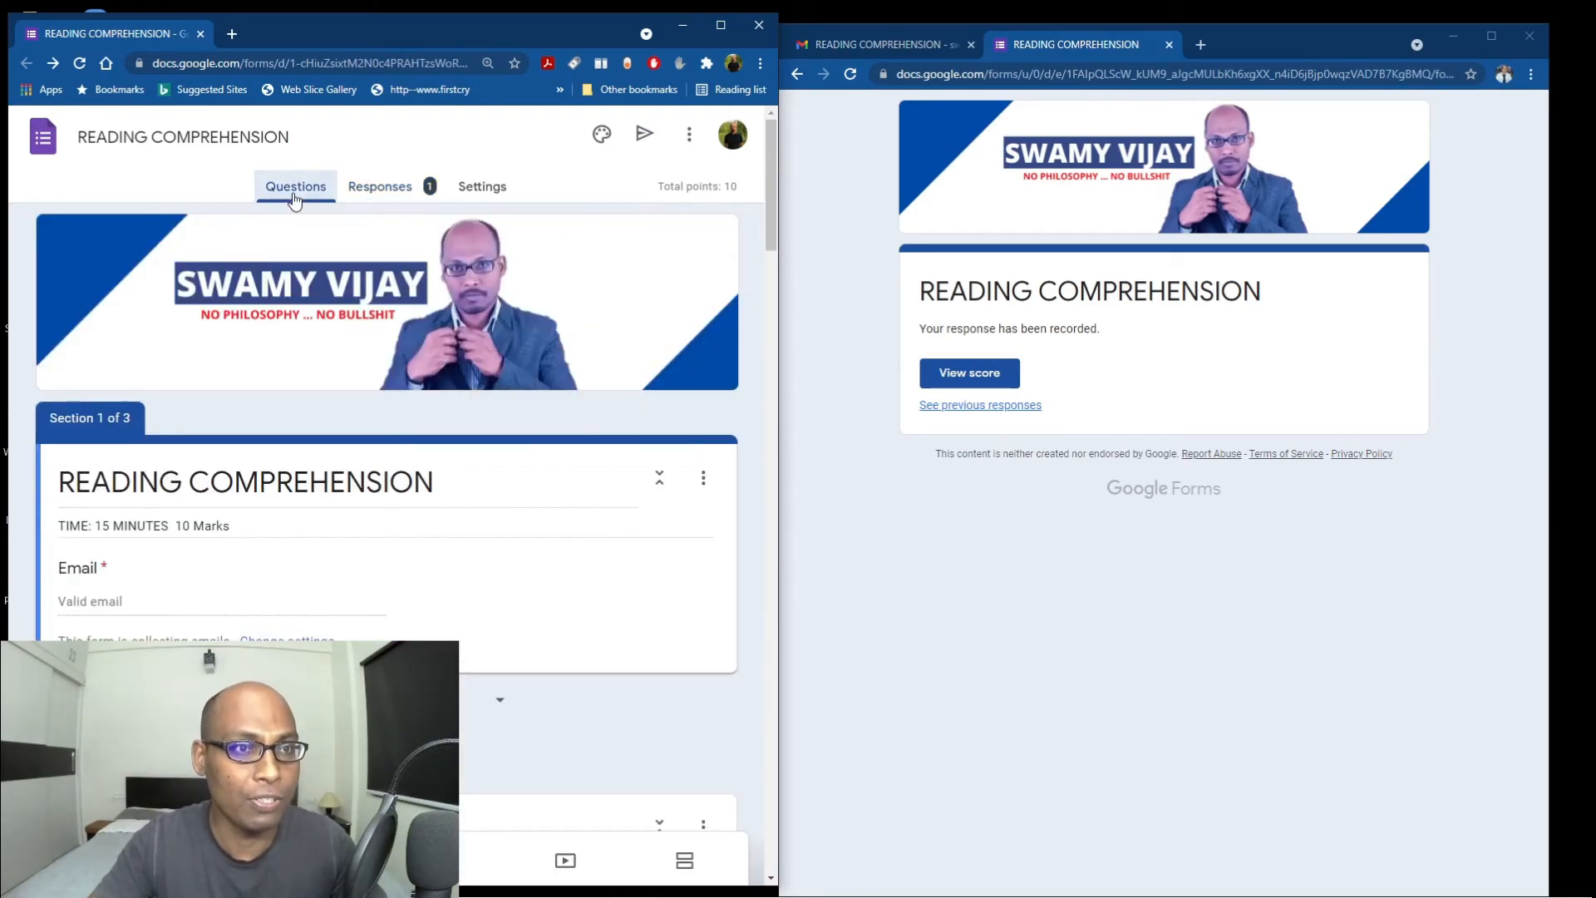
View the respondent's 0 of 10 score with every wrong answer marked, then return to Questions.
click(983, 382)
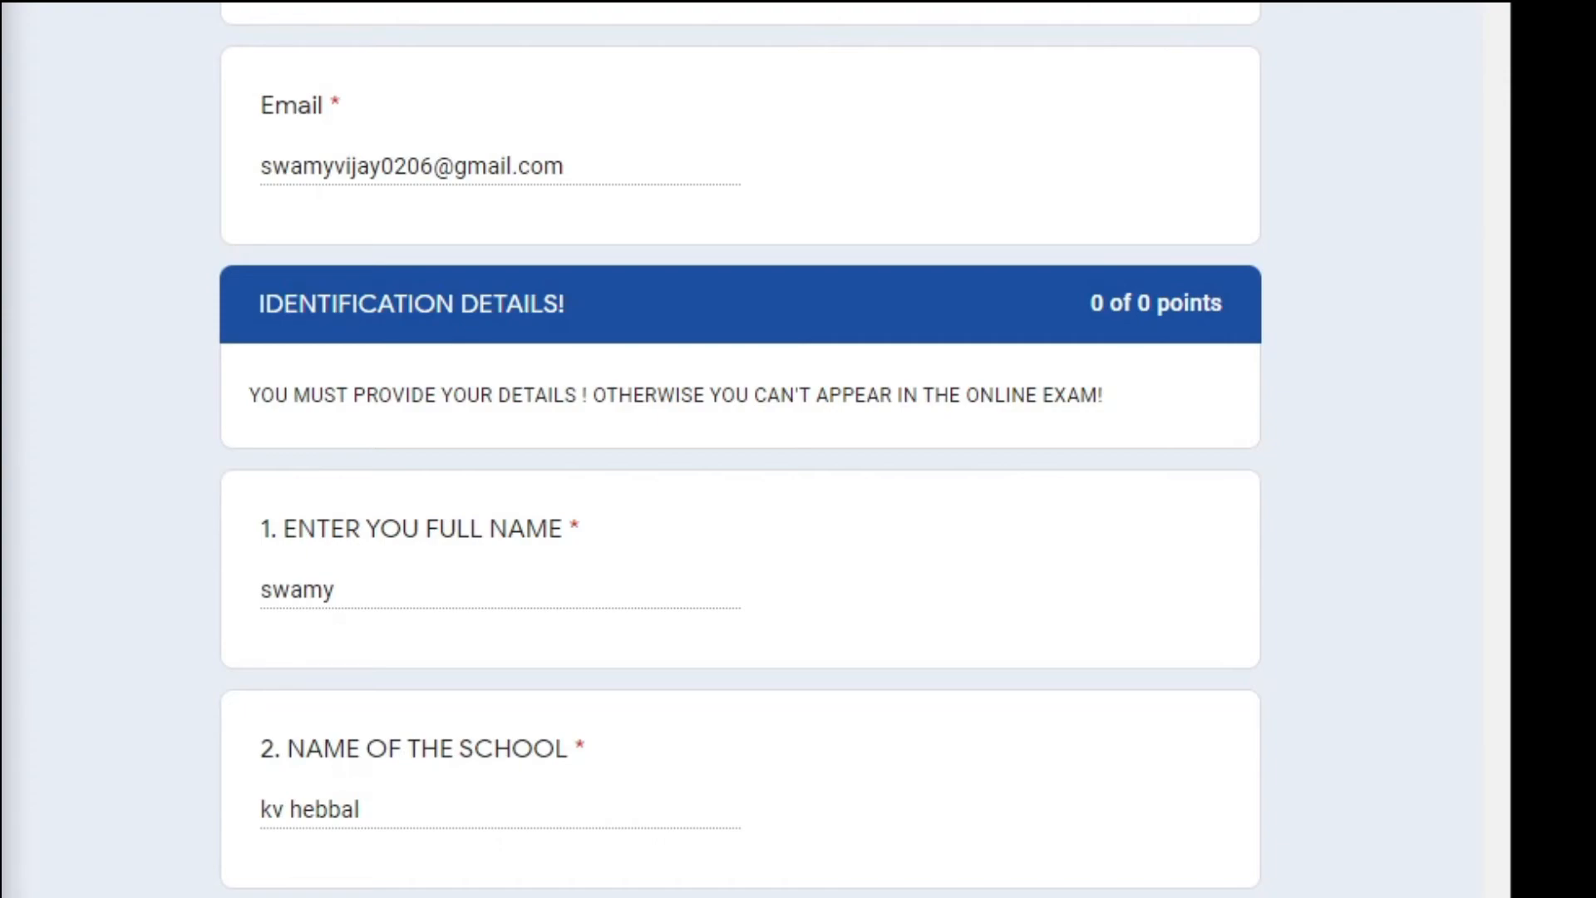
scroll(738, 494, down, 15)
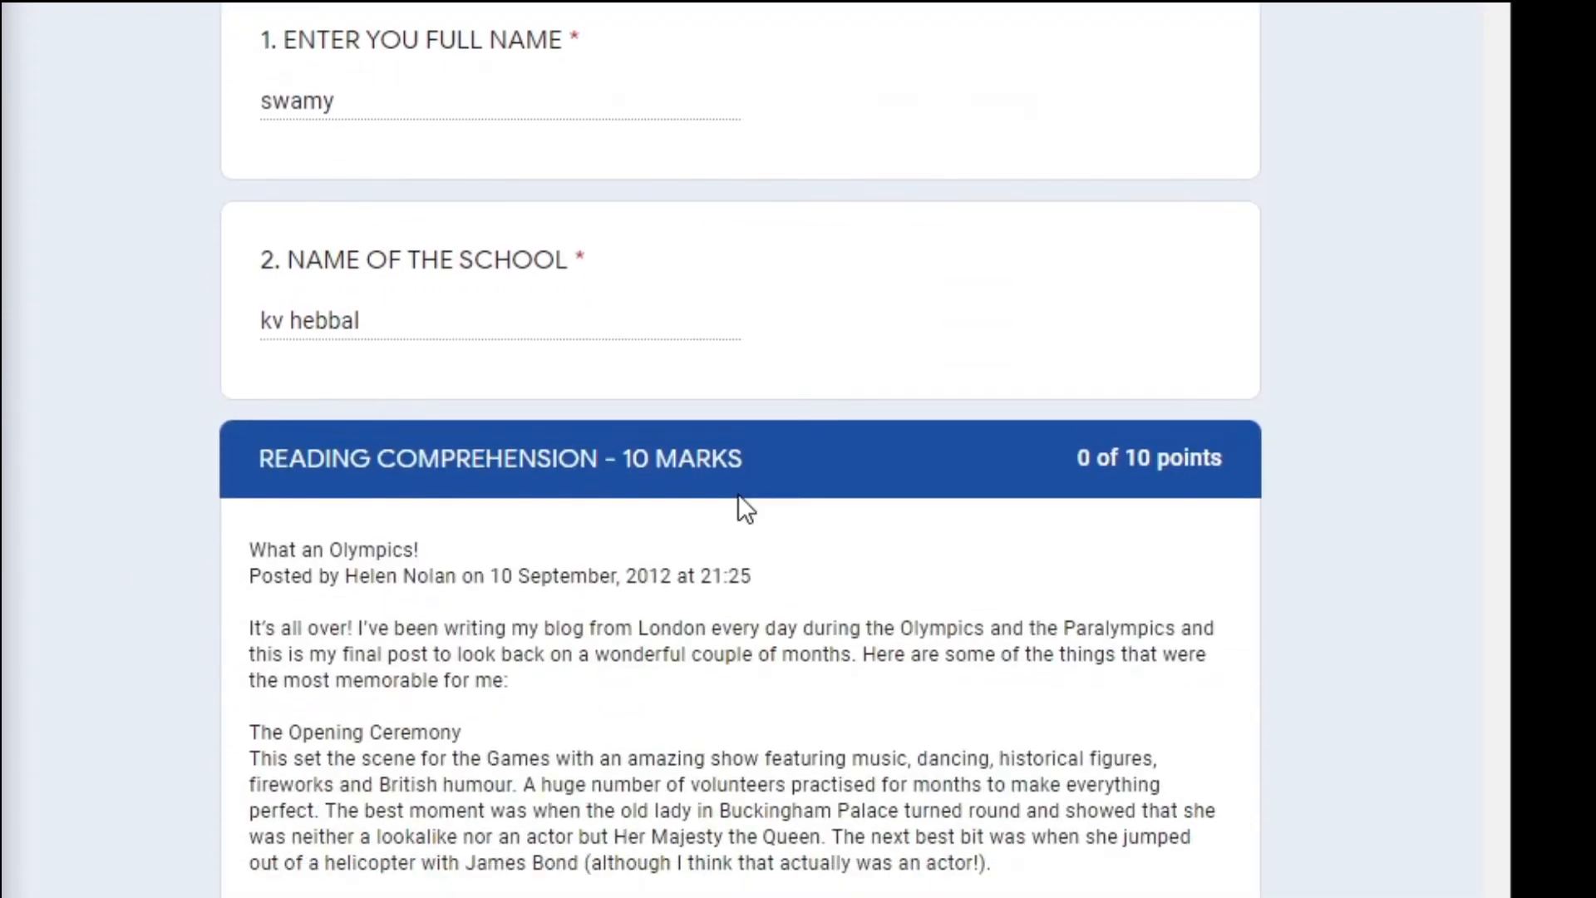
scroll(738, 494, down, 9)
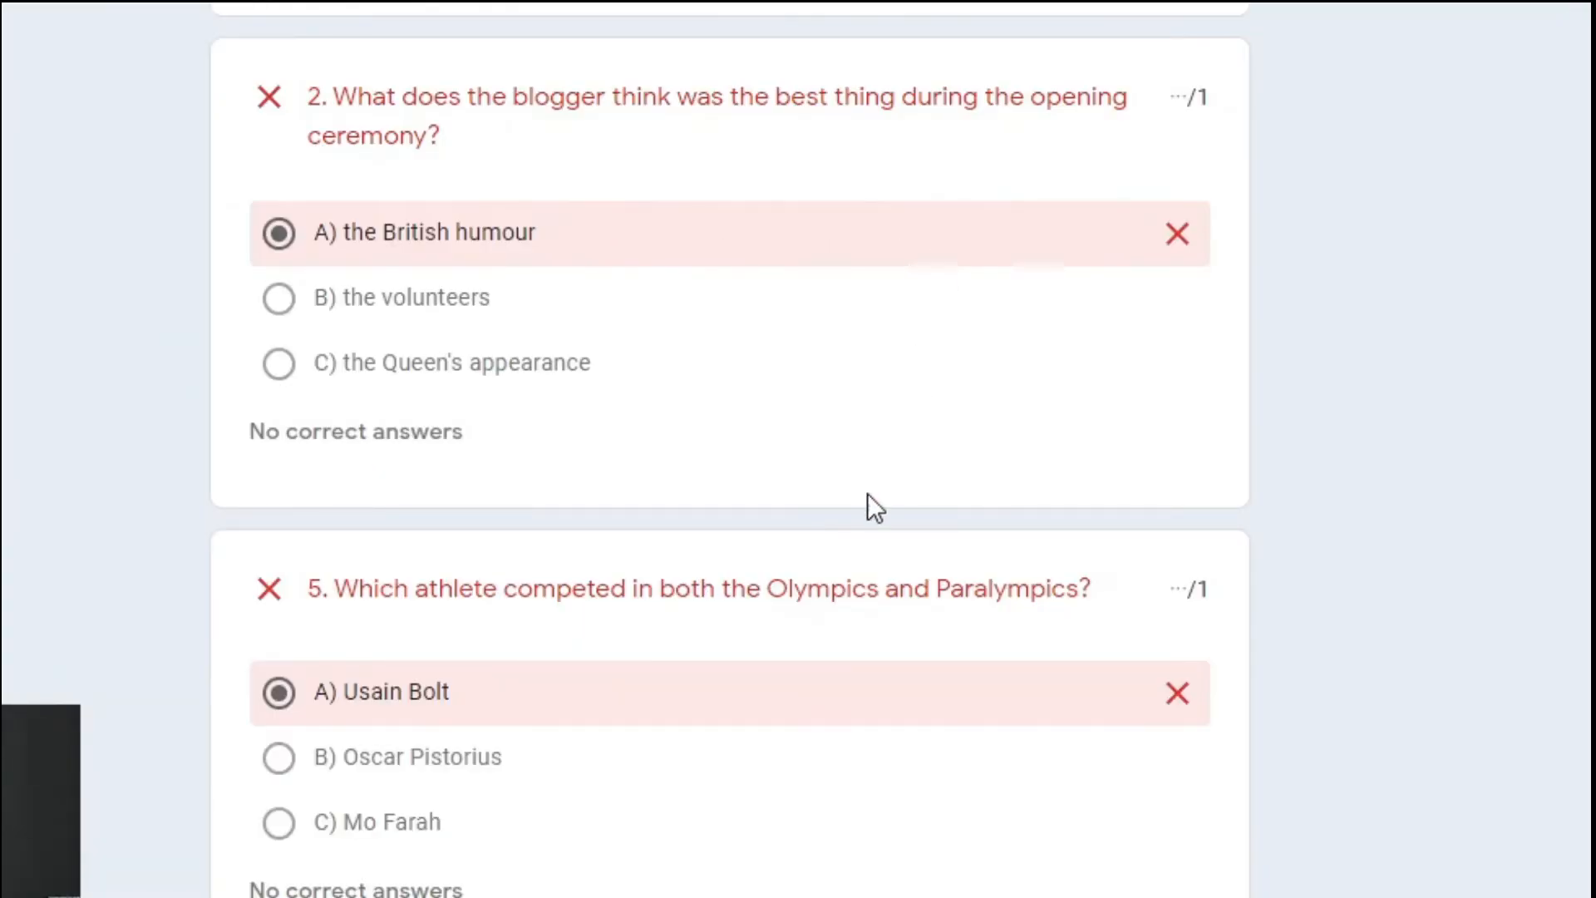
scroll(856, 623, down, 15)
scroll(853, 621, down, 20)
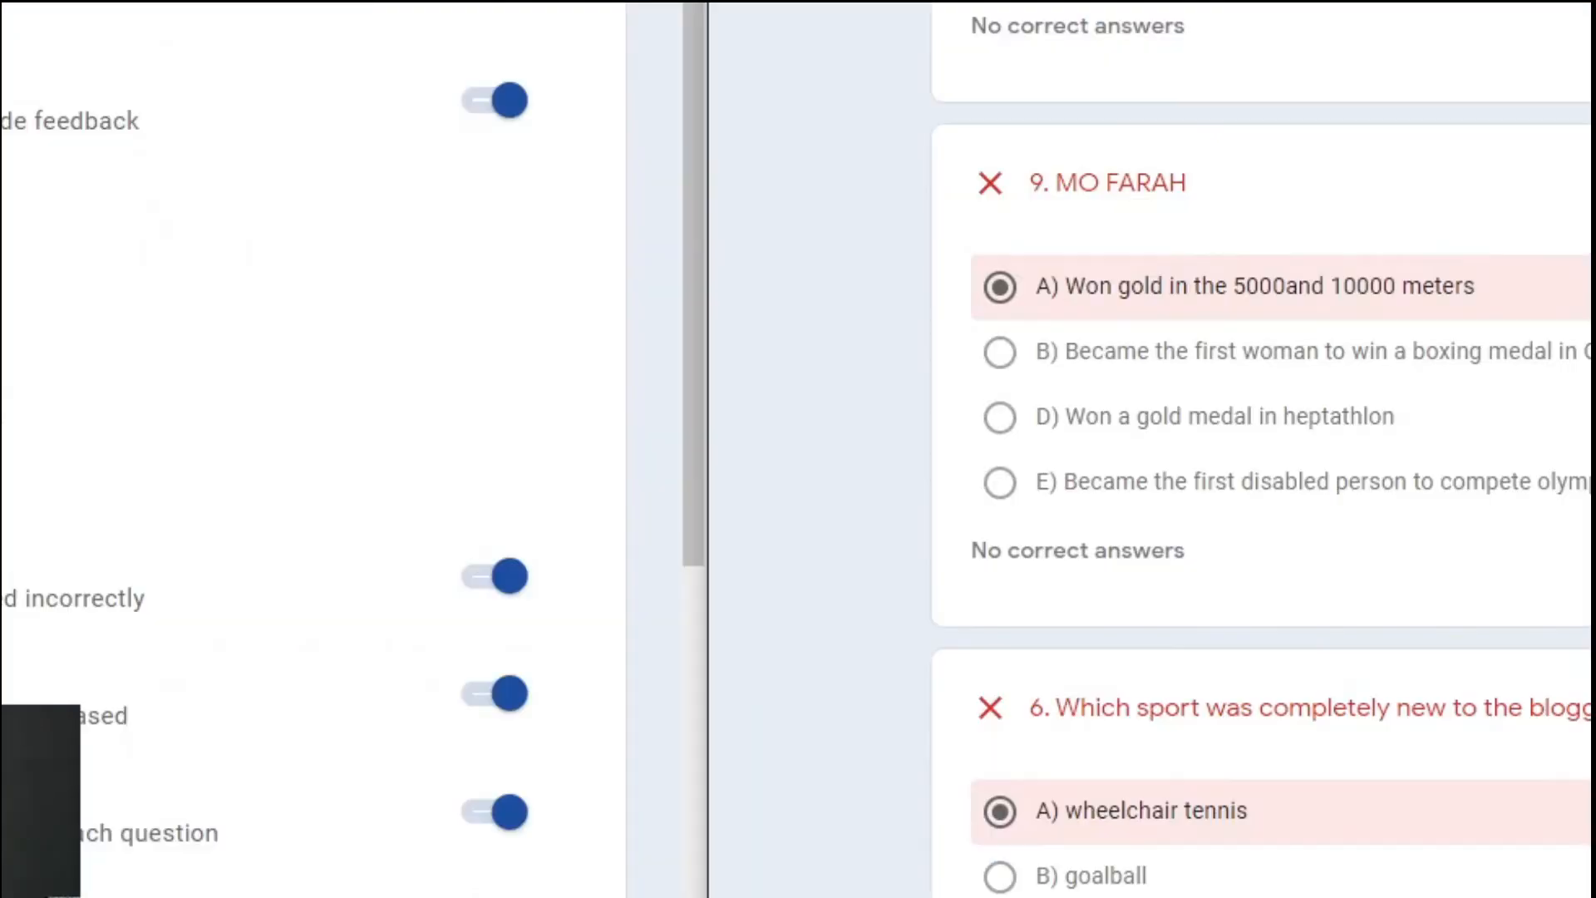
scroll(920, 732, down, 4)
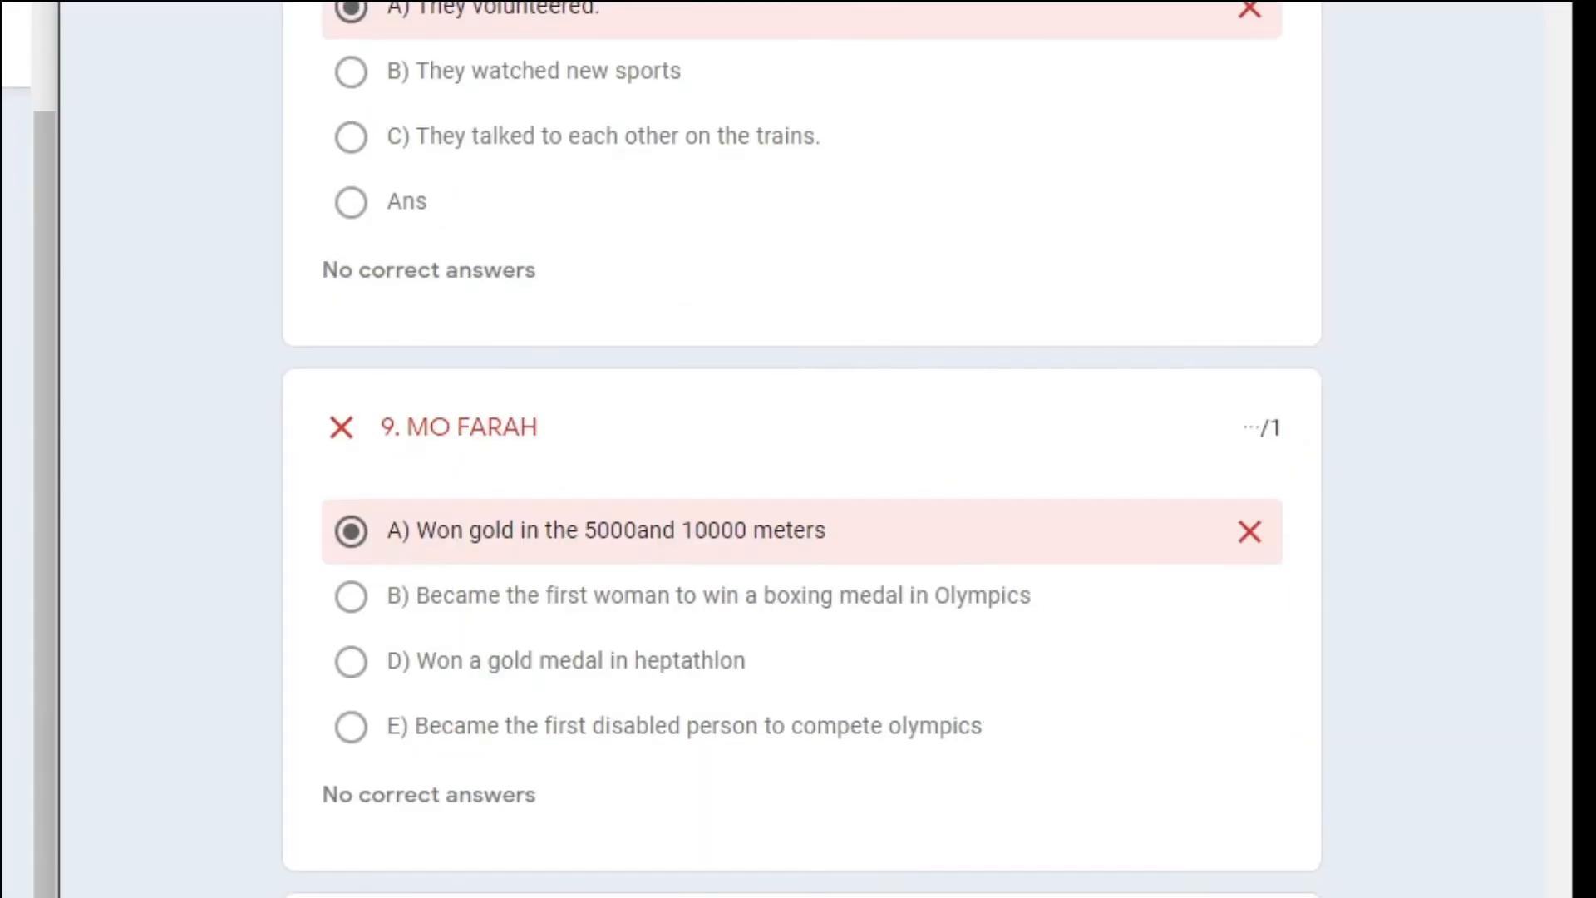
scroll(803, 449, up, 10)
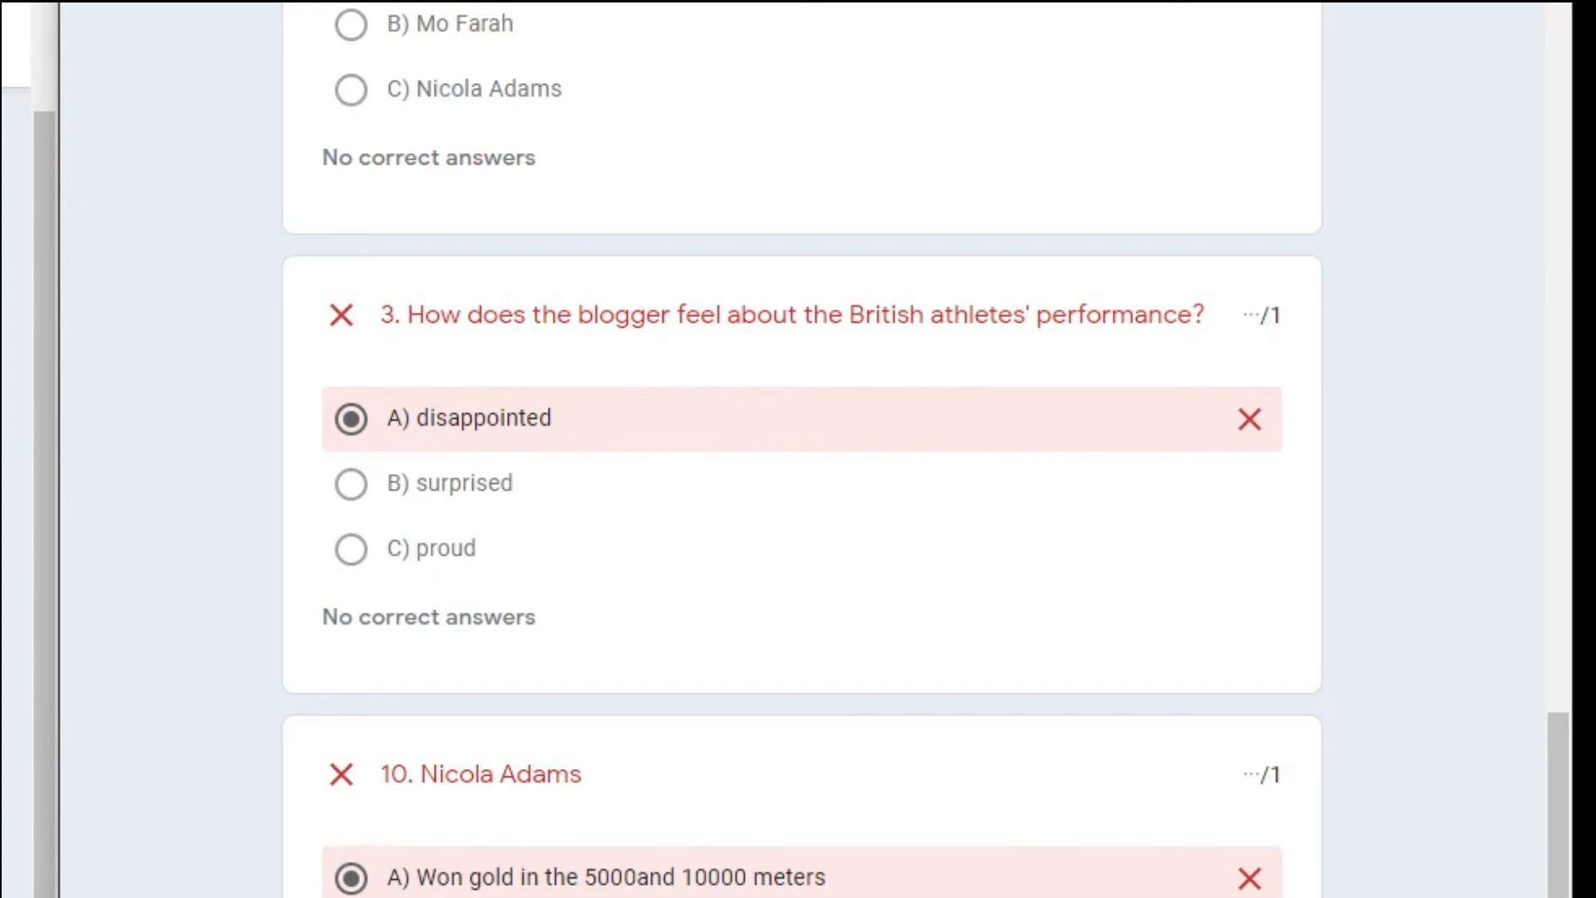
scroll(17, 449, down, 10)
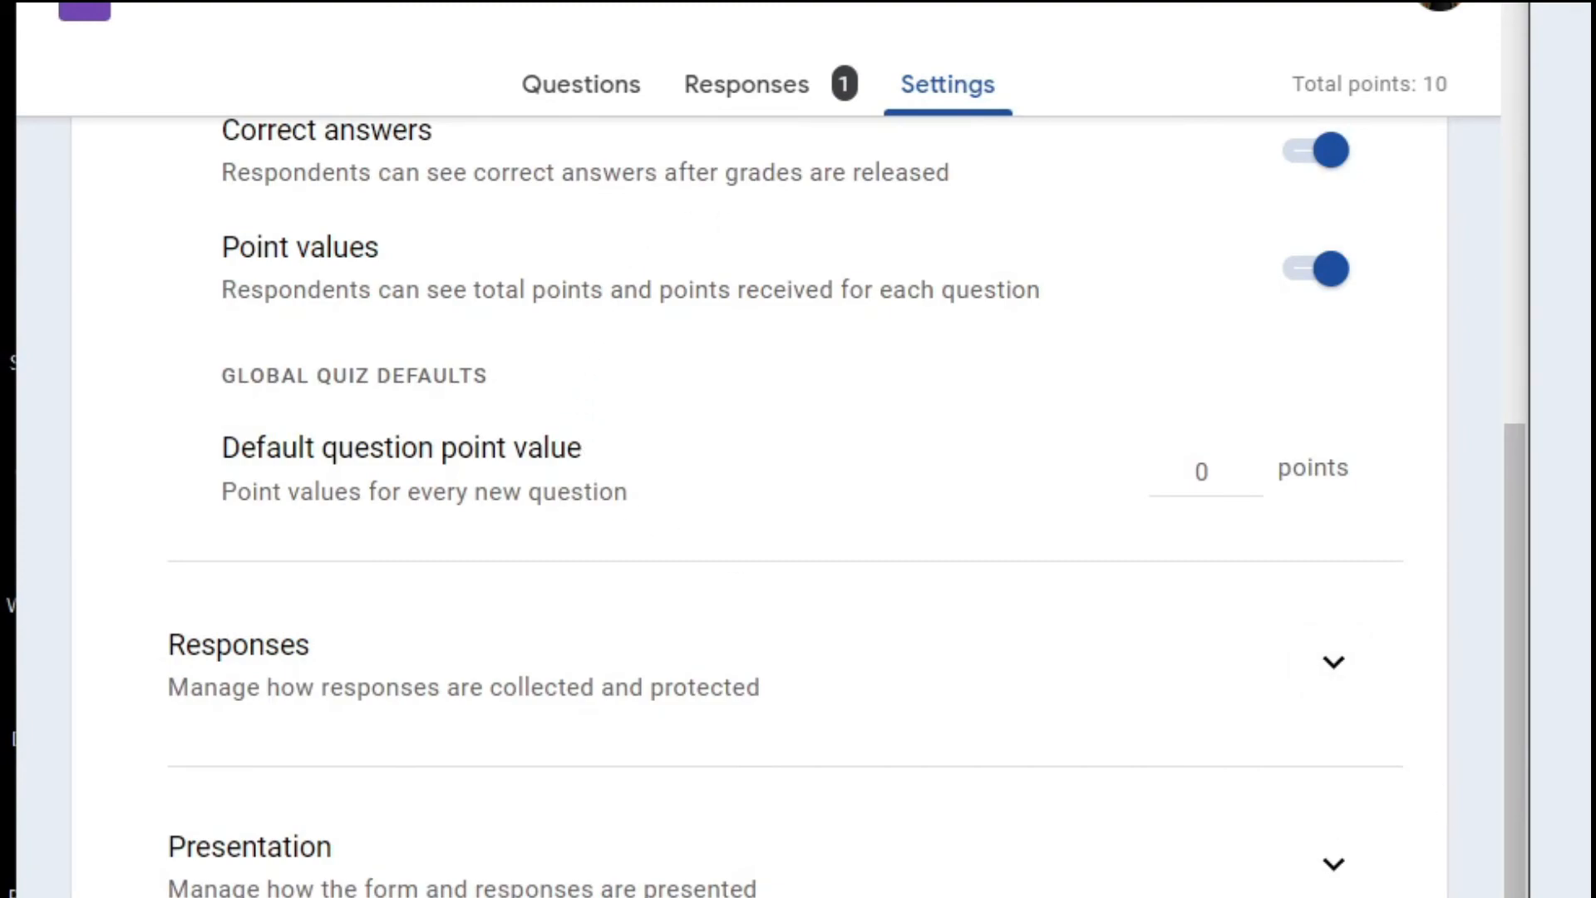
click(554, 100)
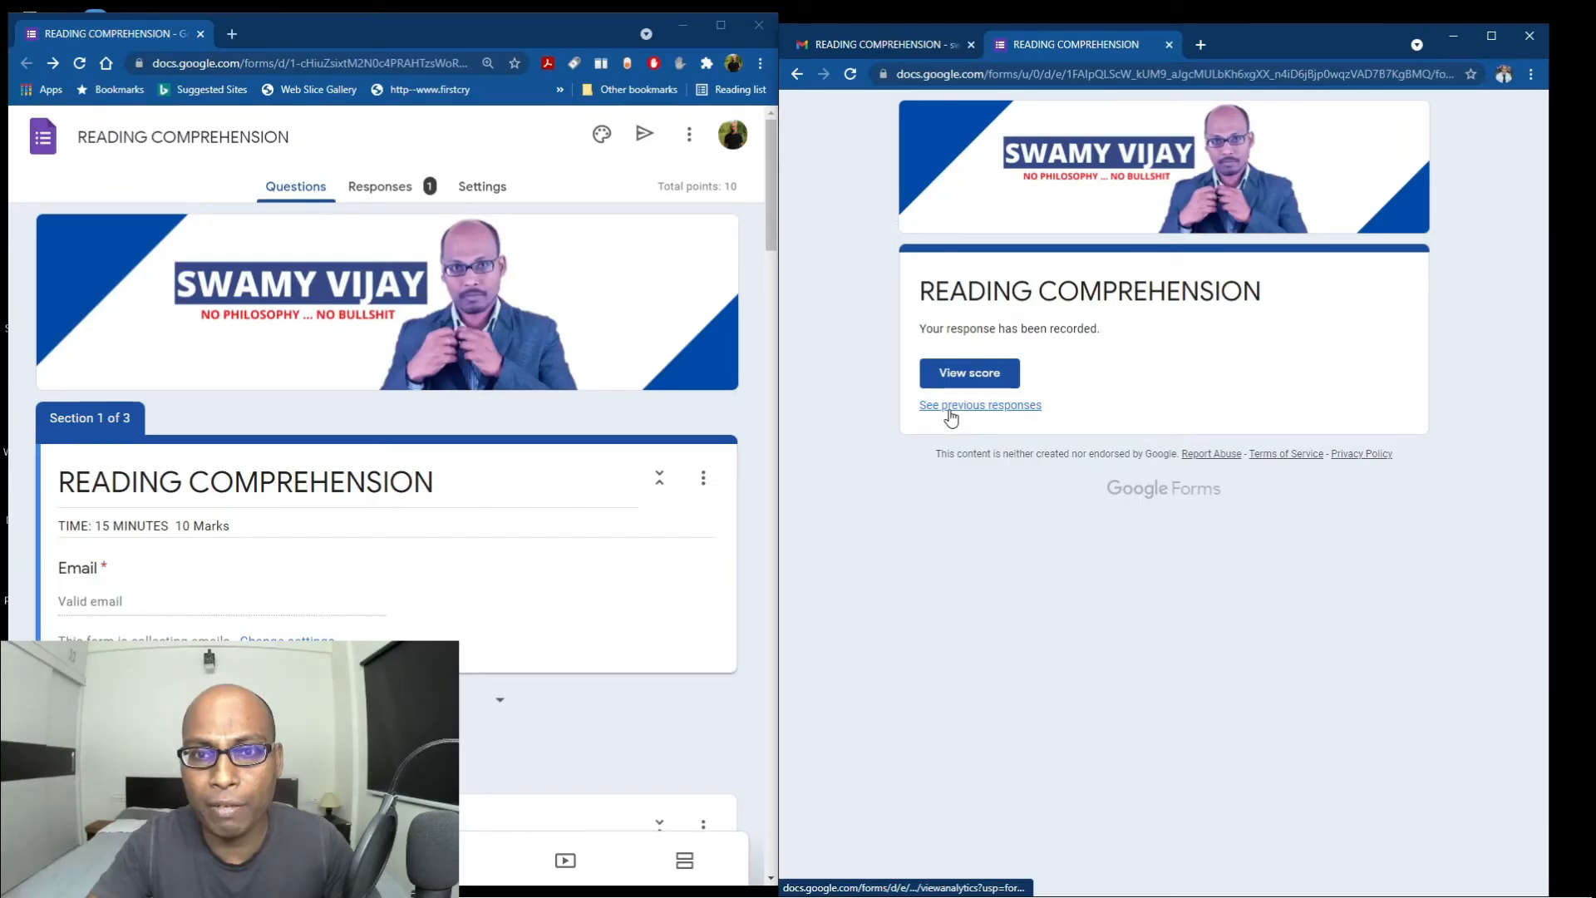
Scroll through the summary's 100% pie charts for each question's single chosen option.
click(950, 407)
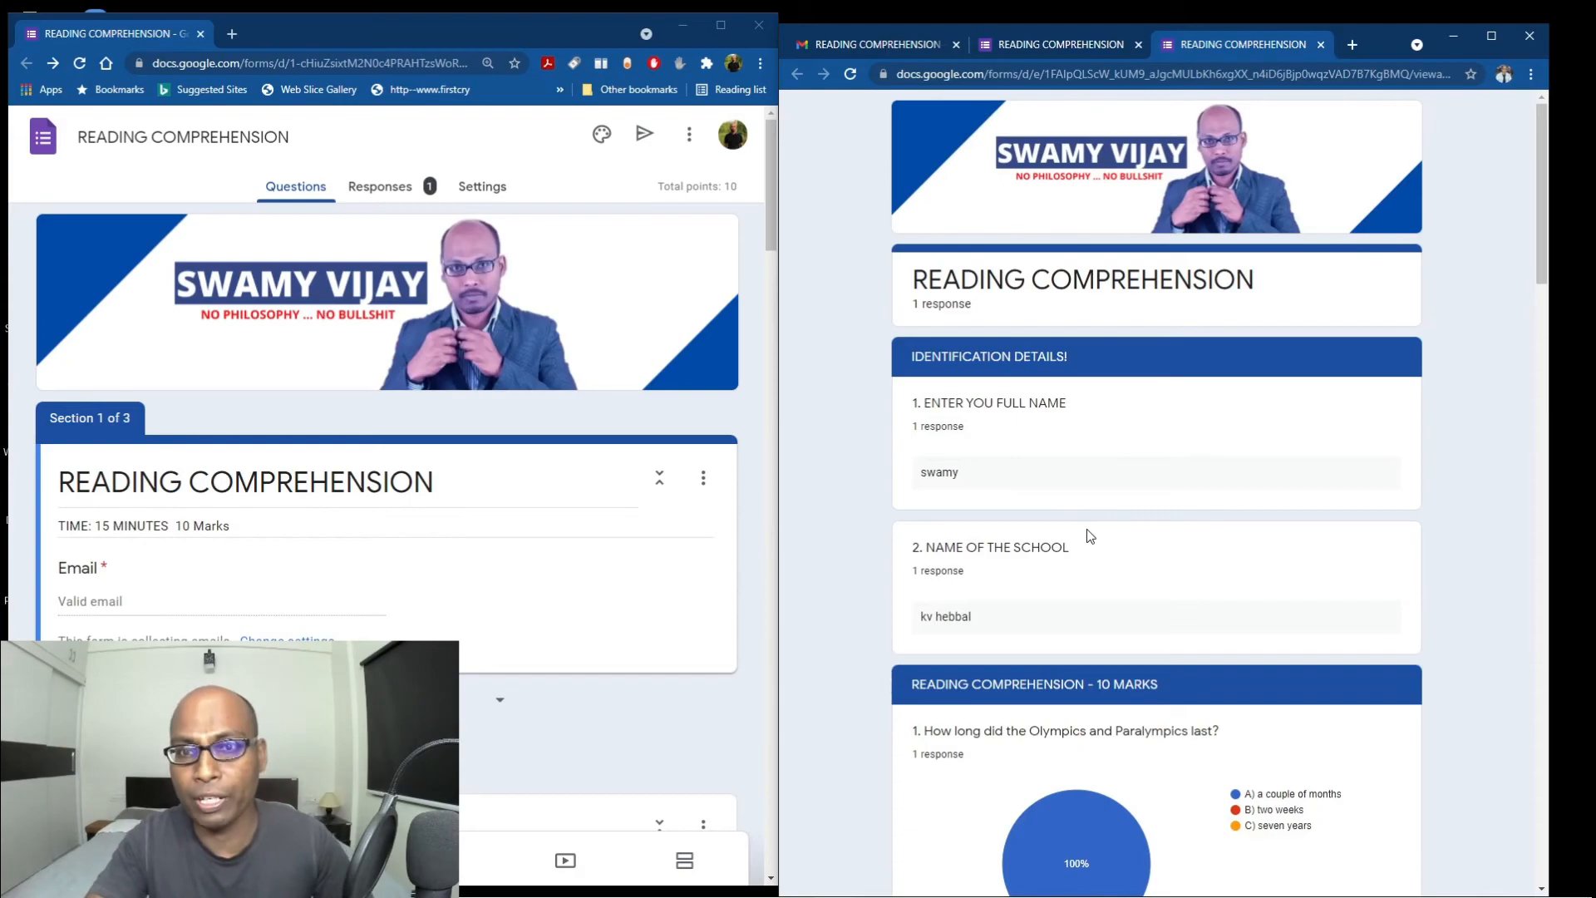
scroll(1085, 529, down, 2)
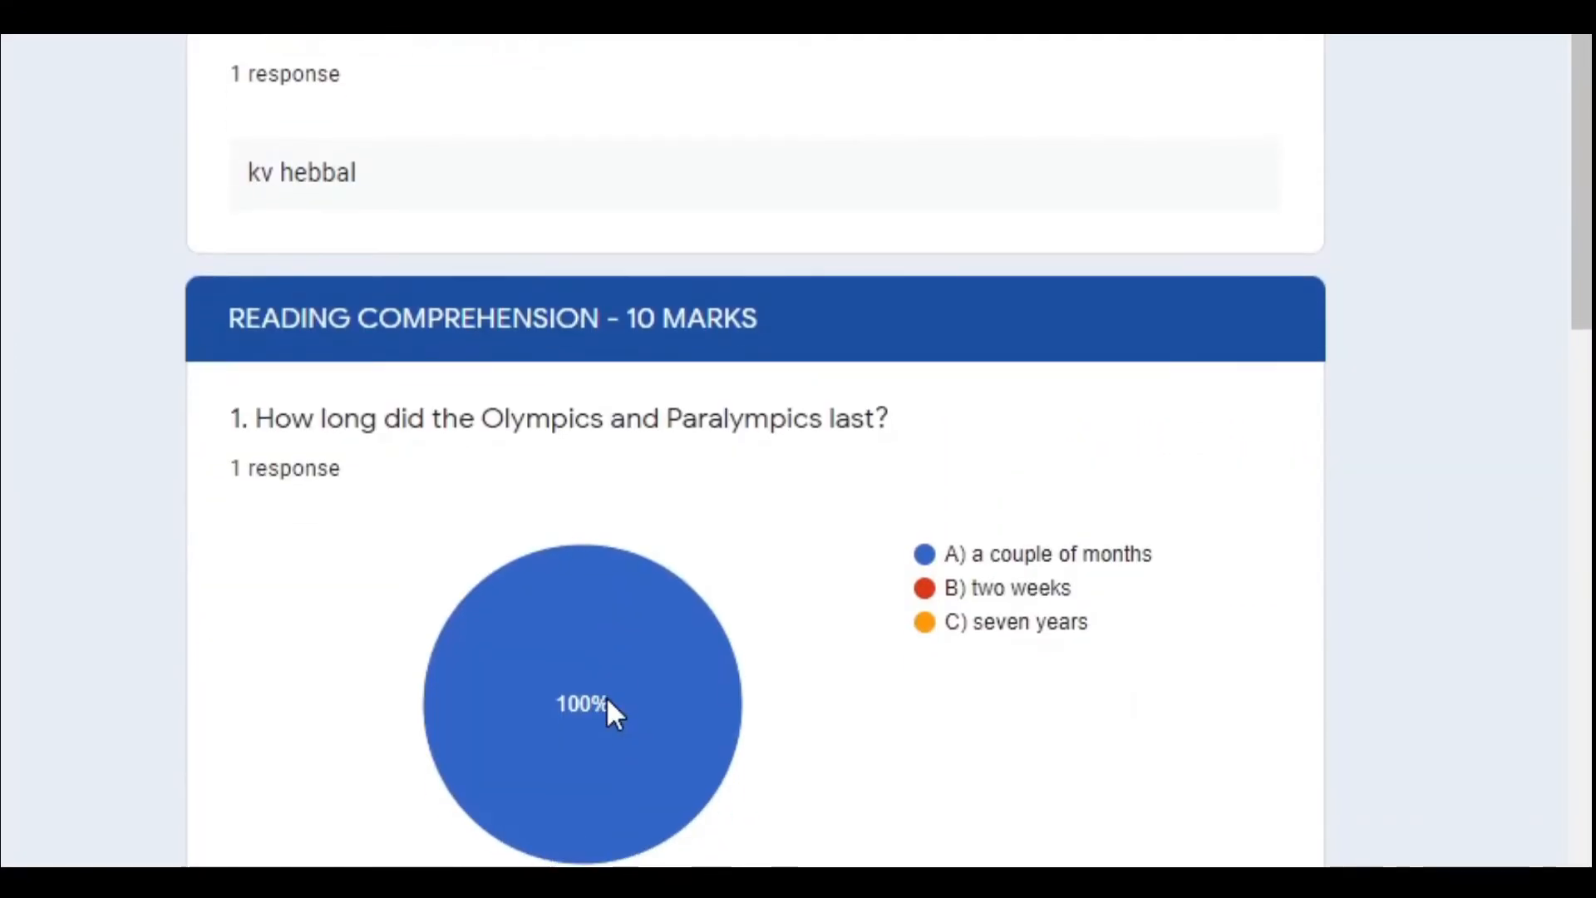
scroll(1089, 696, down, 7)
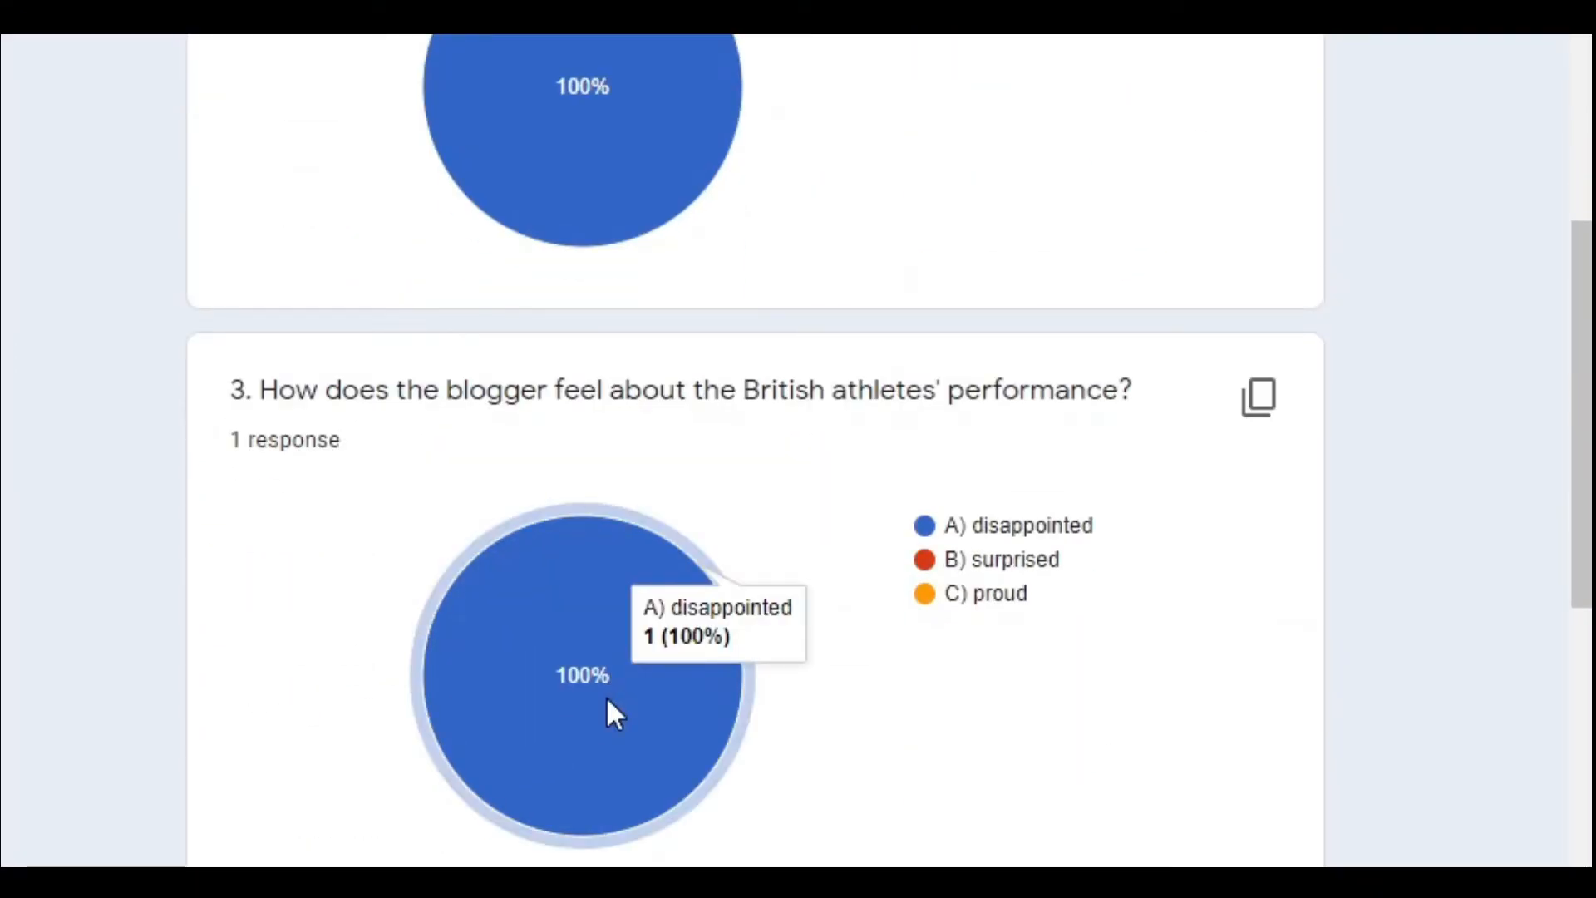
scroll(966, 756, down, 10)
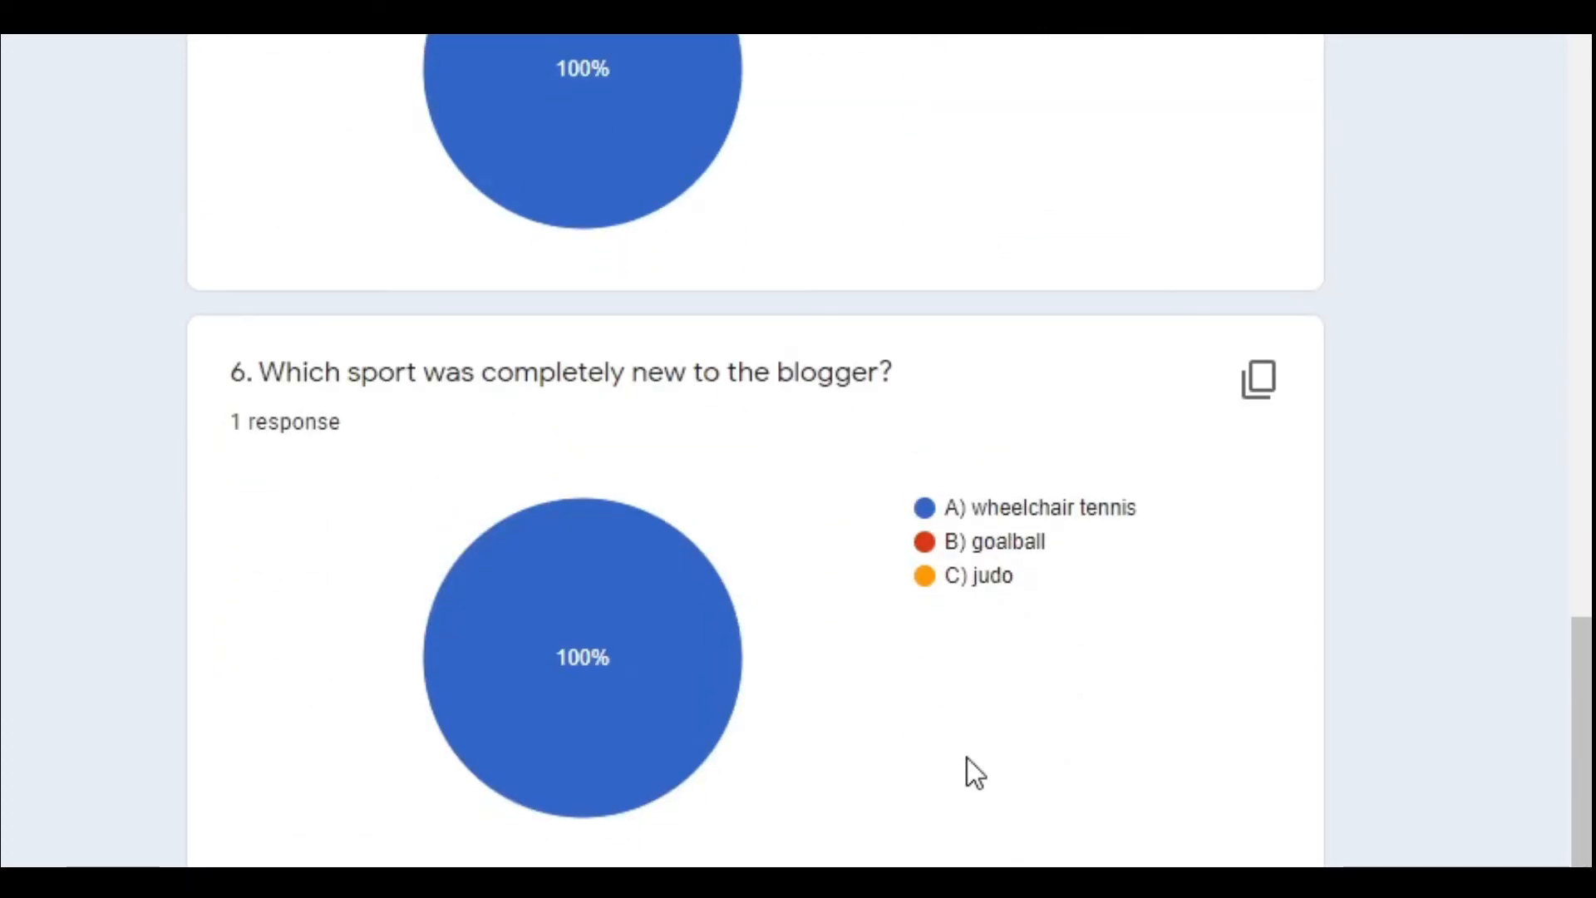
scroll(965, 757, down, 10)
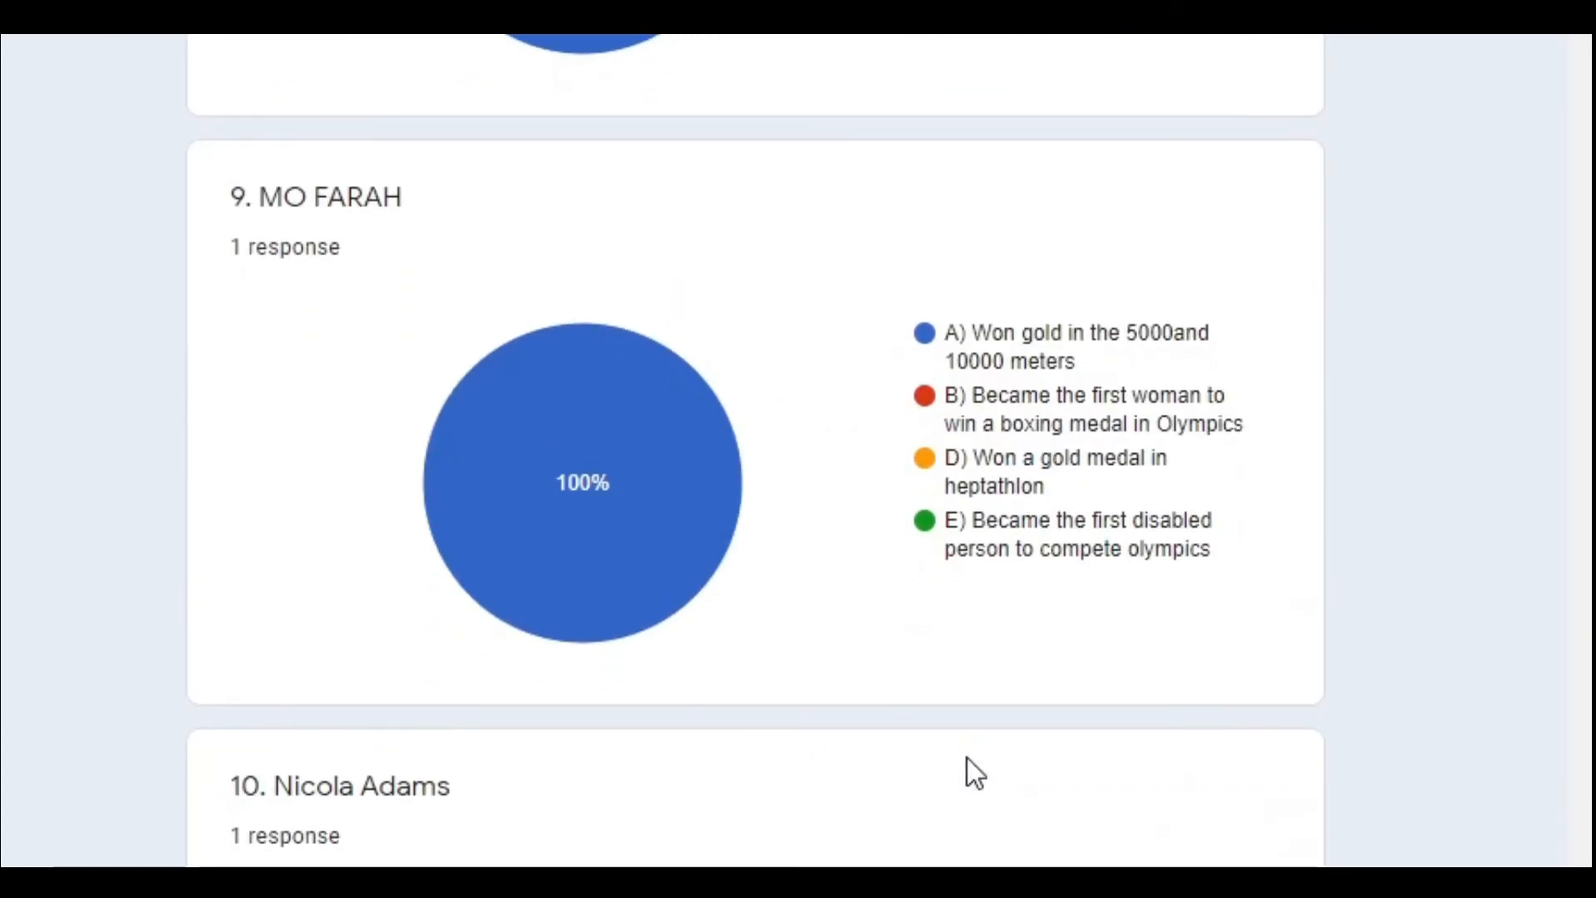
scroll(966, 756, up, 20)
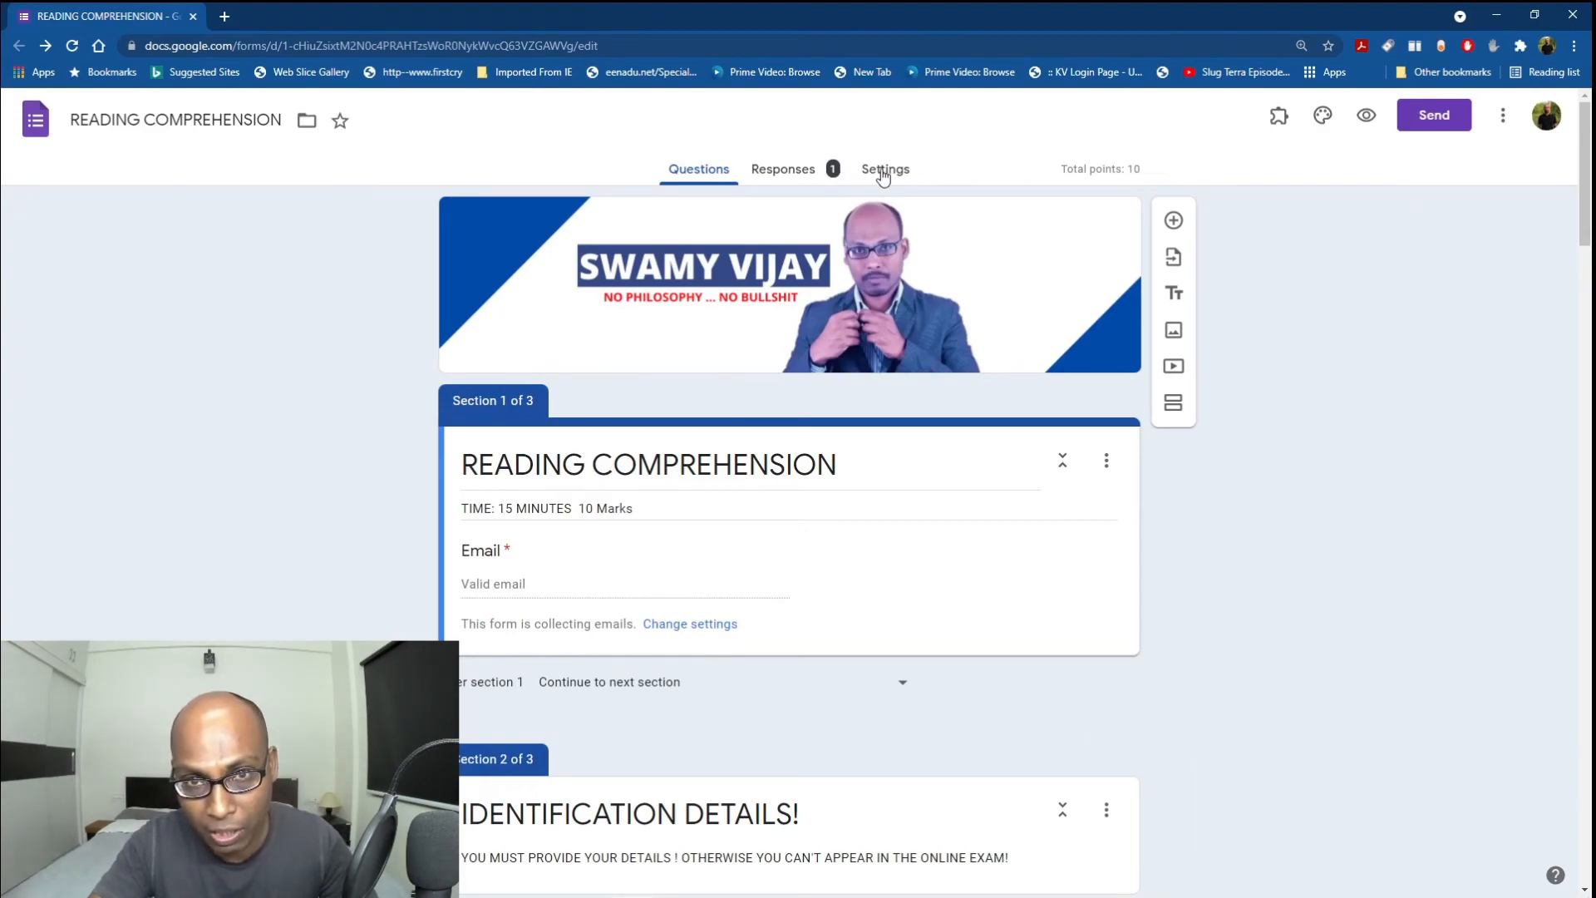
Open quiz Settings and expand the Responses section to reveal the email collection options.
click(880, 174)
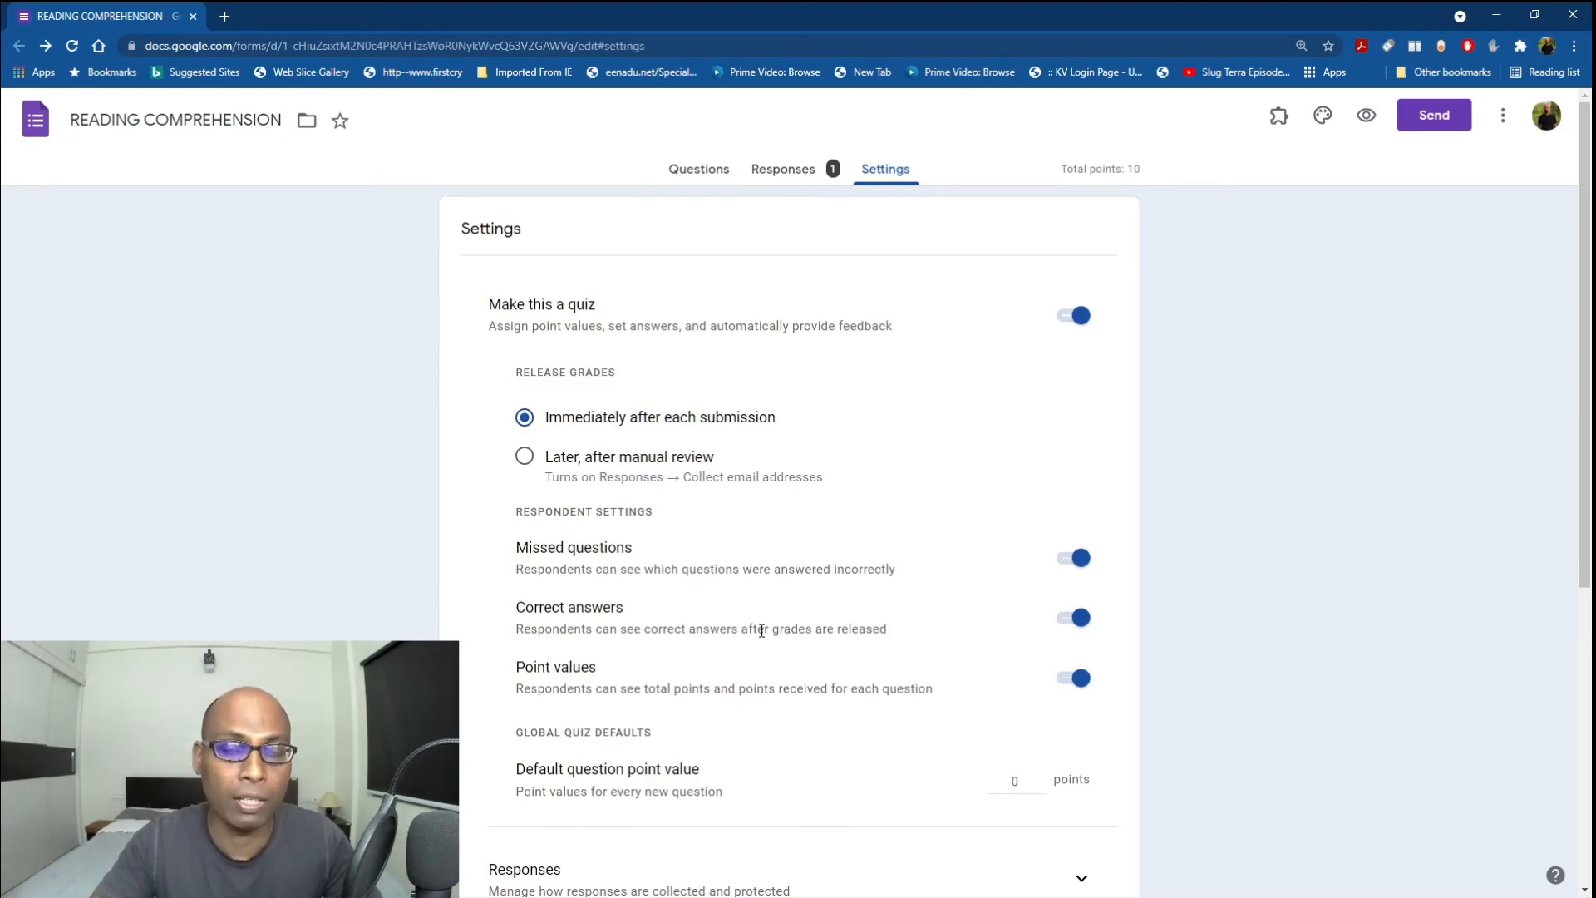
scroll(798, 582, down, 5)
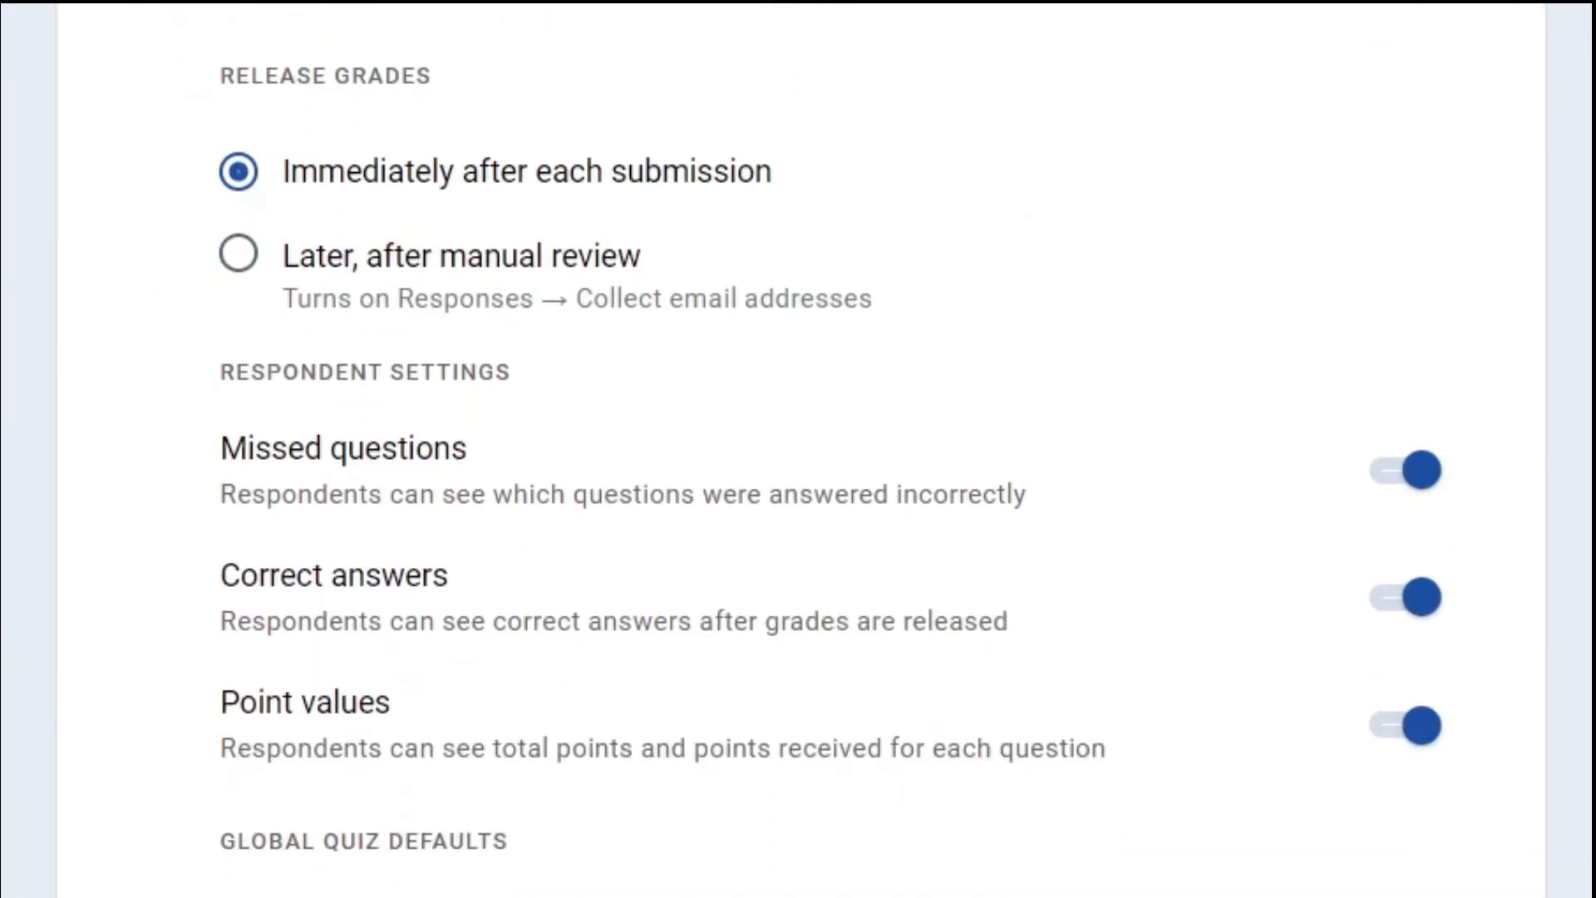
click(1422, 772)
scroll(481, 734, down, 4)
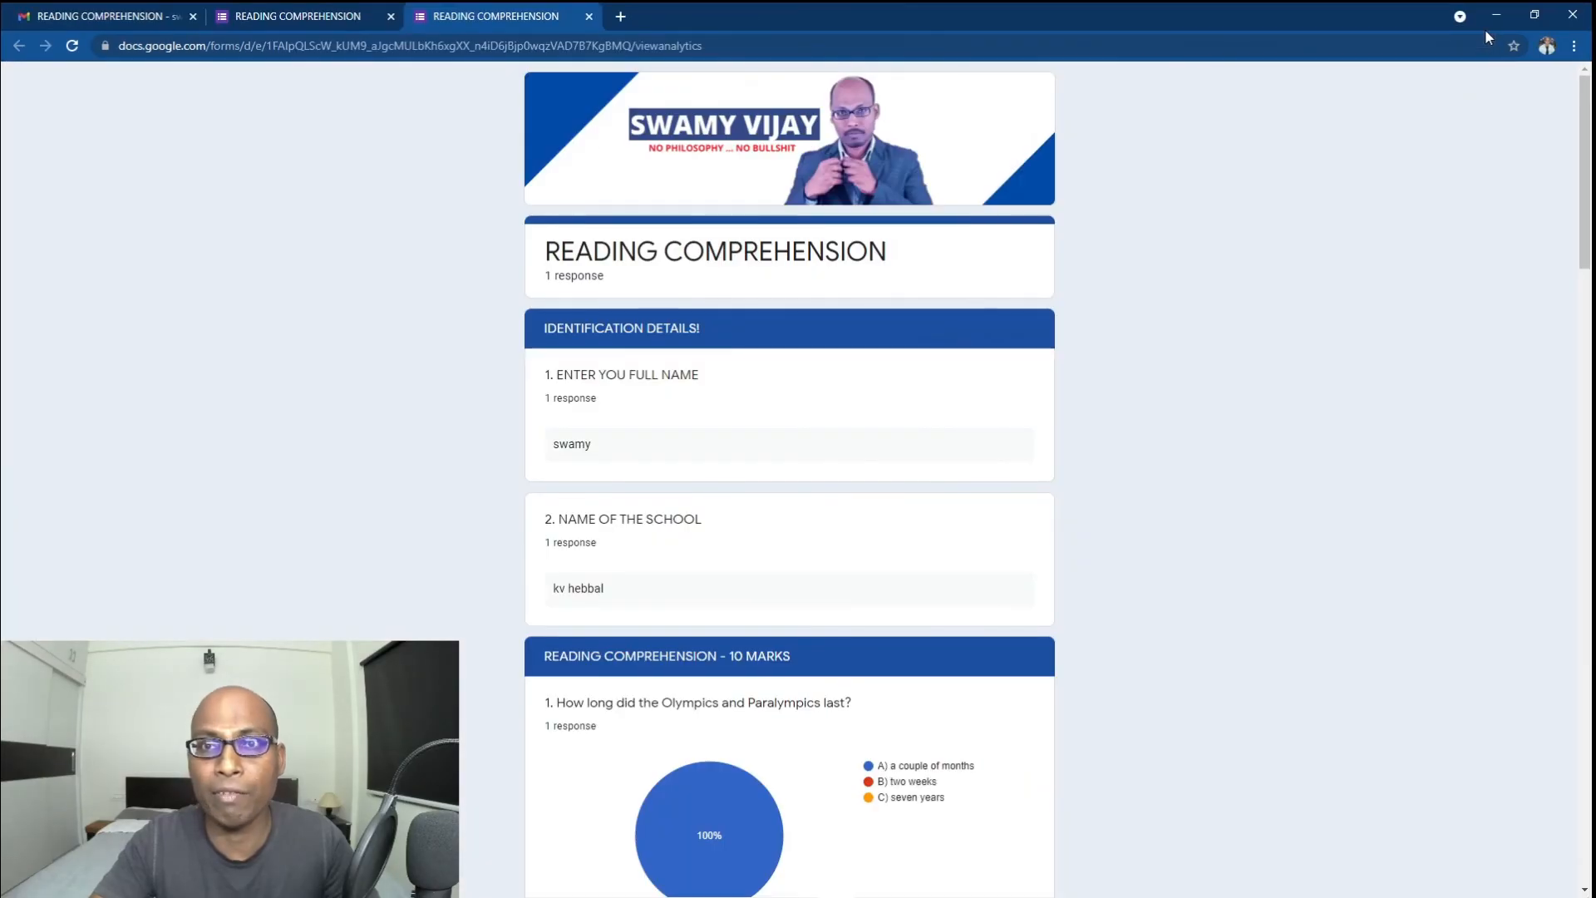
In Gmail, open the Google Forms receipt email and read through the submitted quiz answers.
click(115, 23)
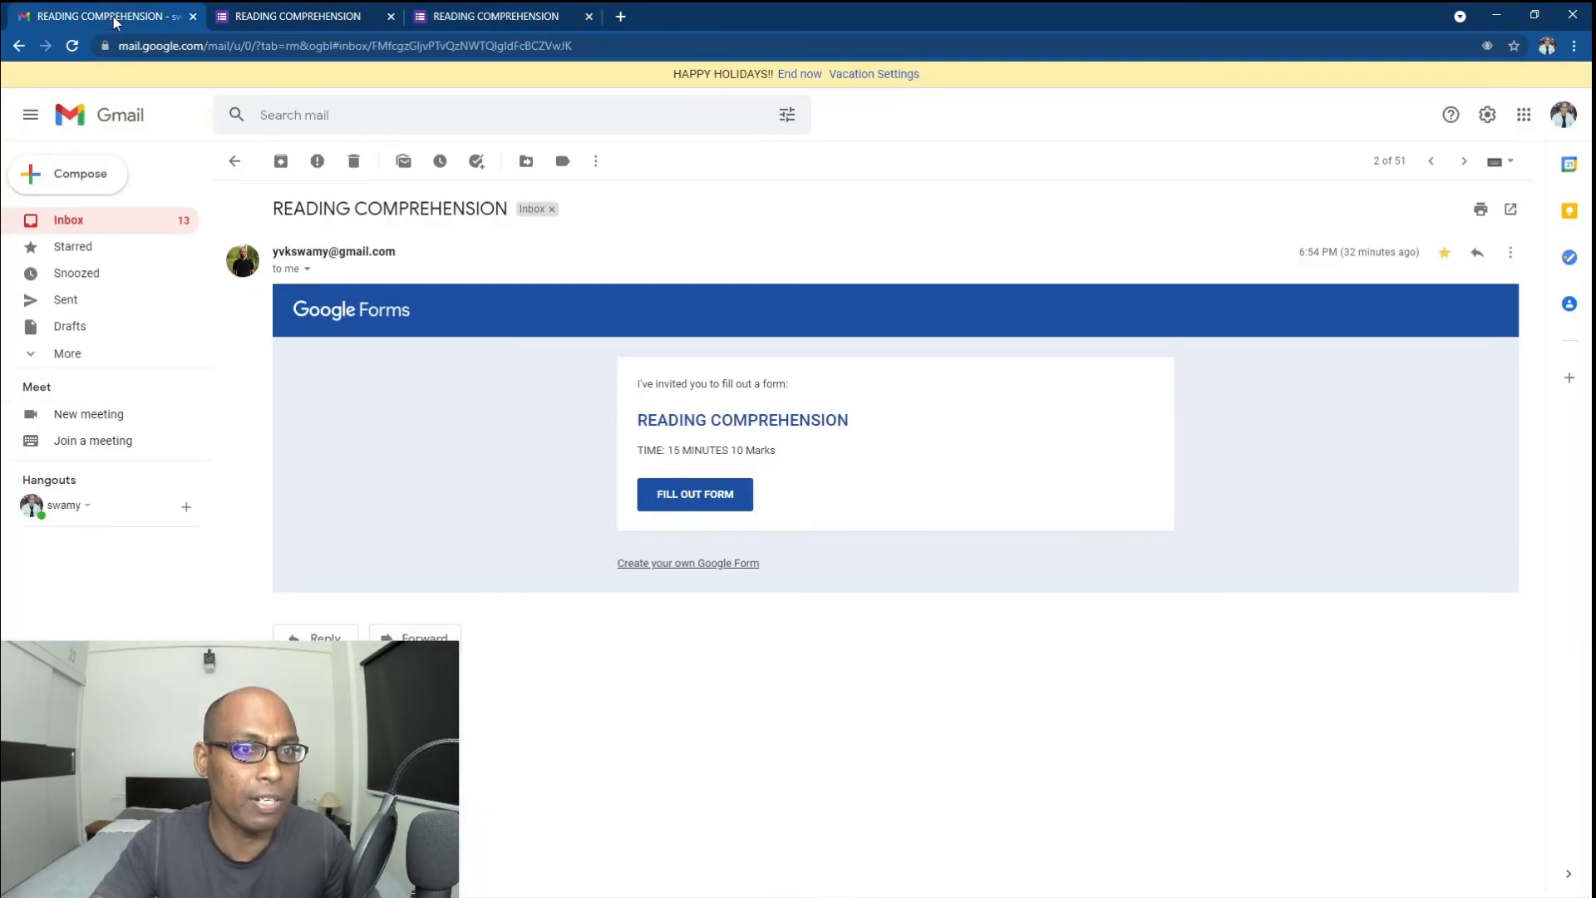
click(230, 162)
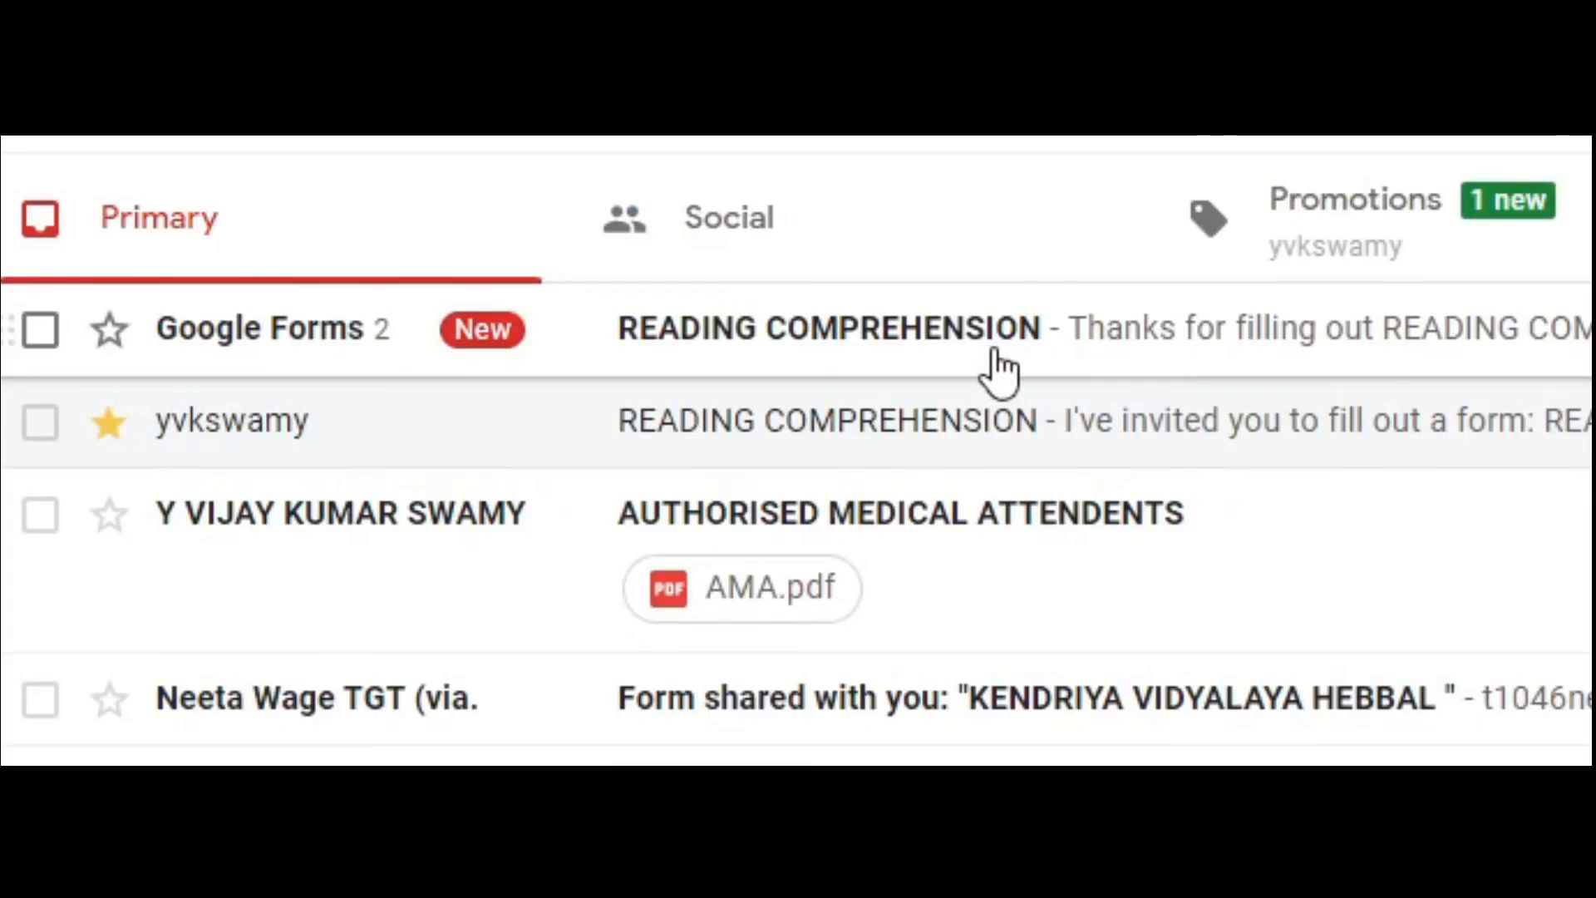
click(997, 369)
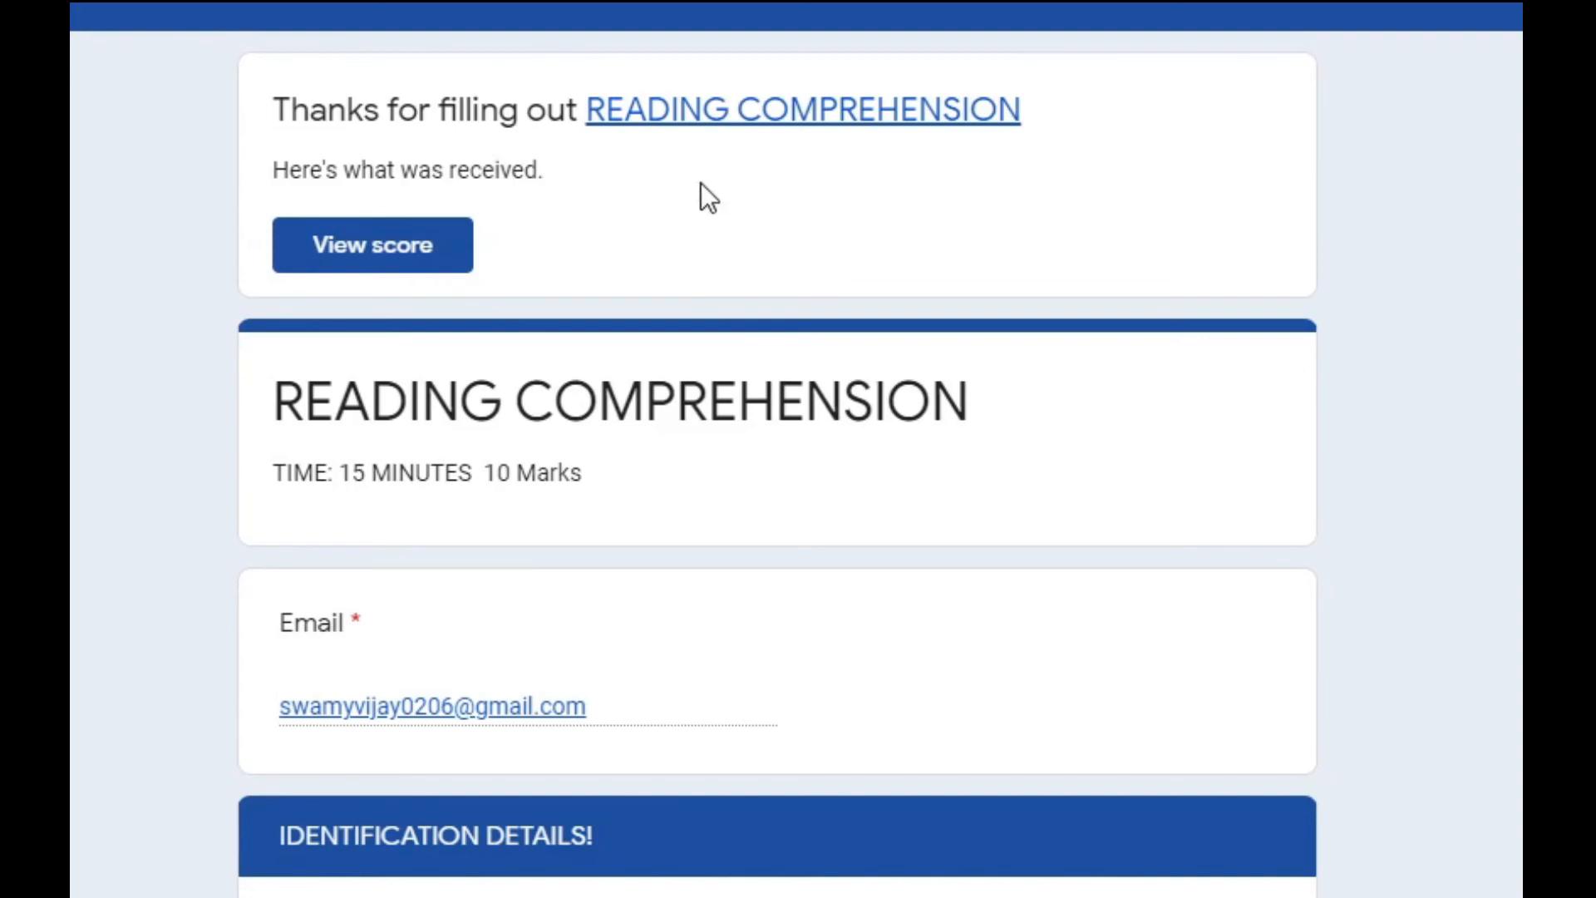
scroll(1051, 311, down, 20)
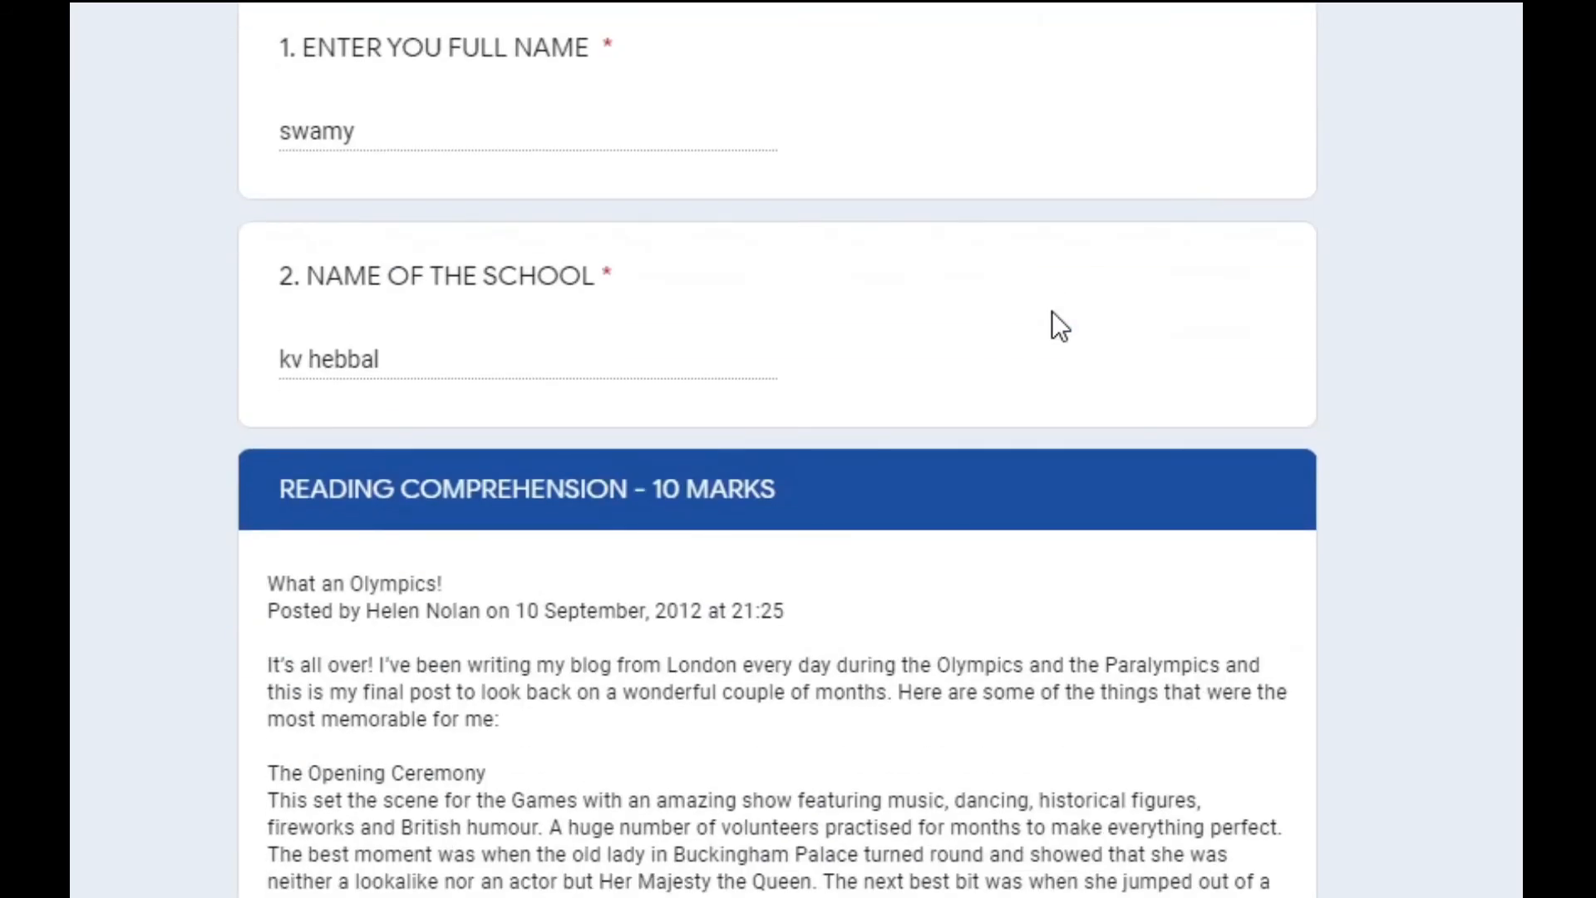
scroll(1053, 316, down, 10)
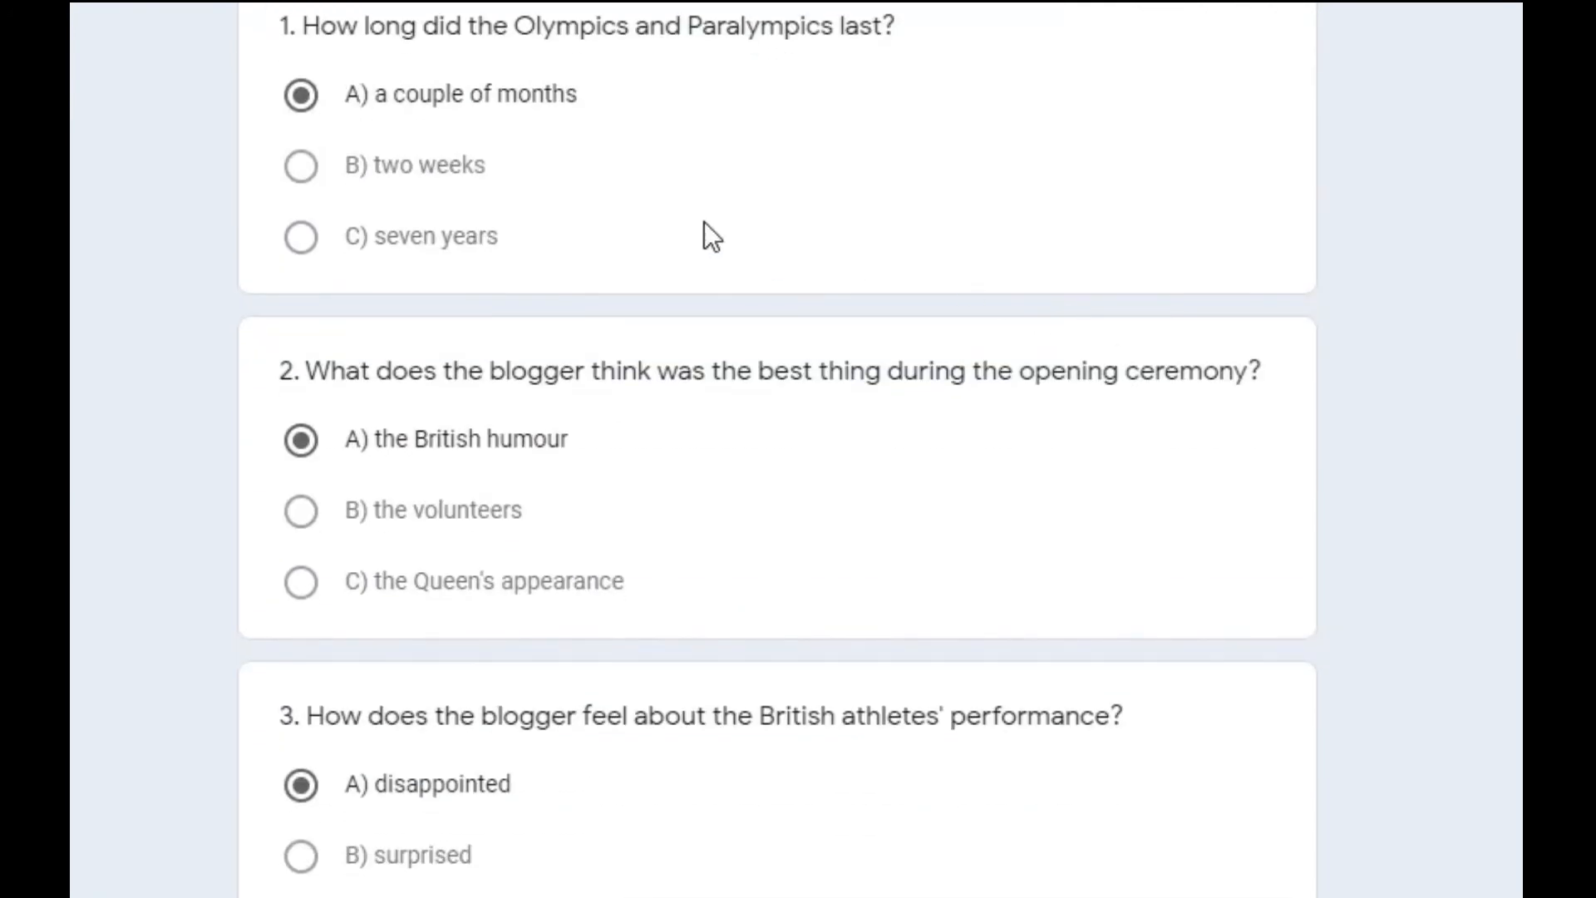
scroll(665, 676, down, 14)
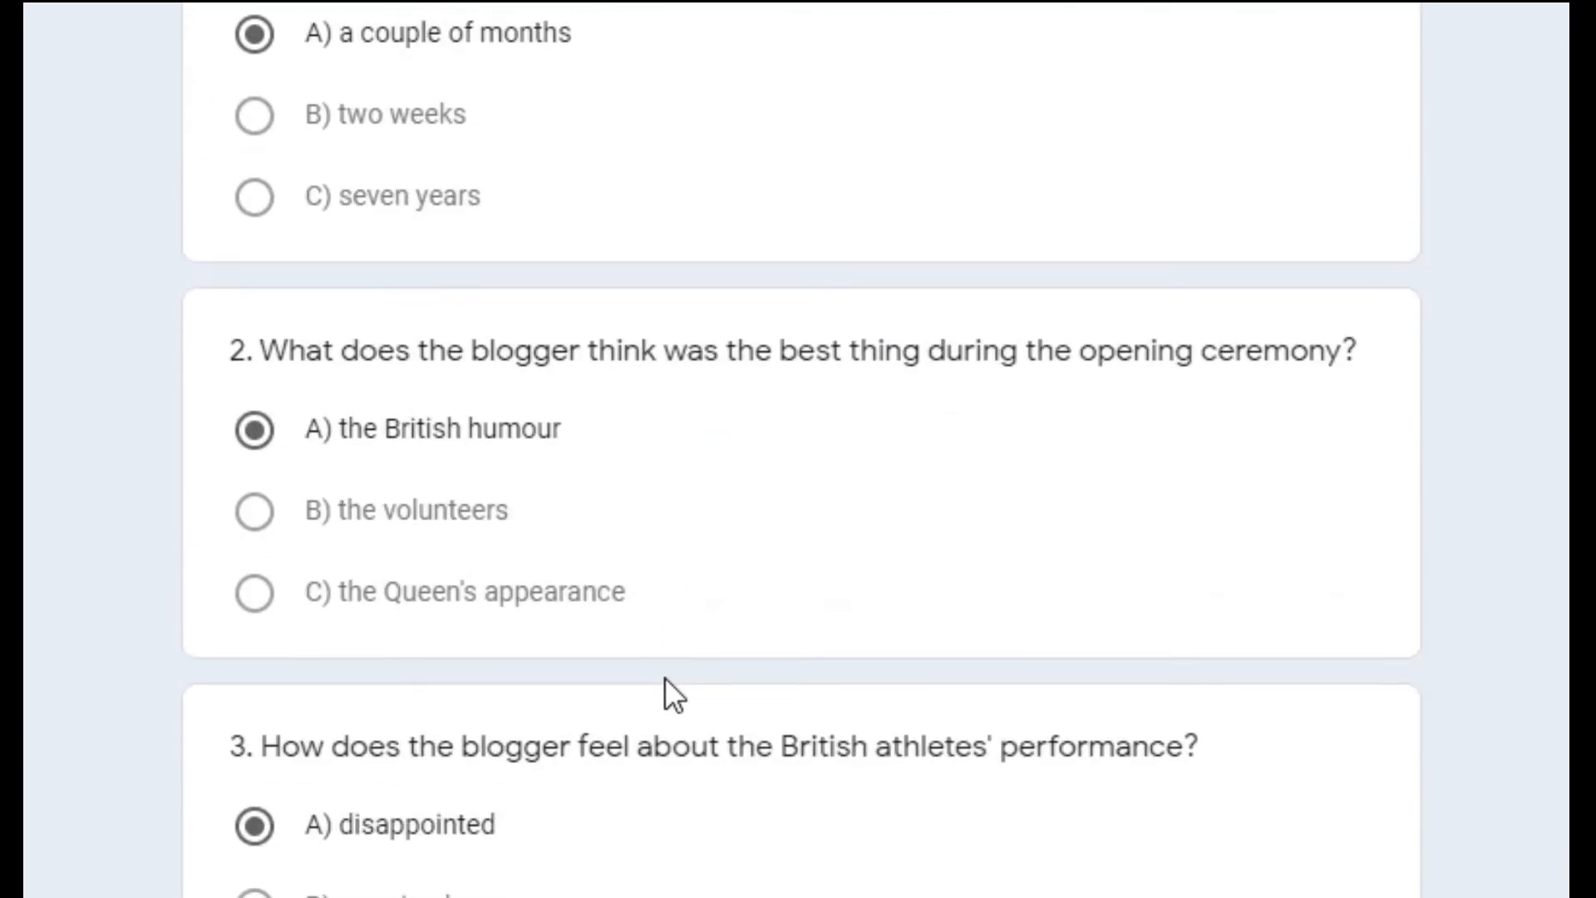
scroll(665, 678, down, 20)
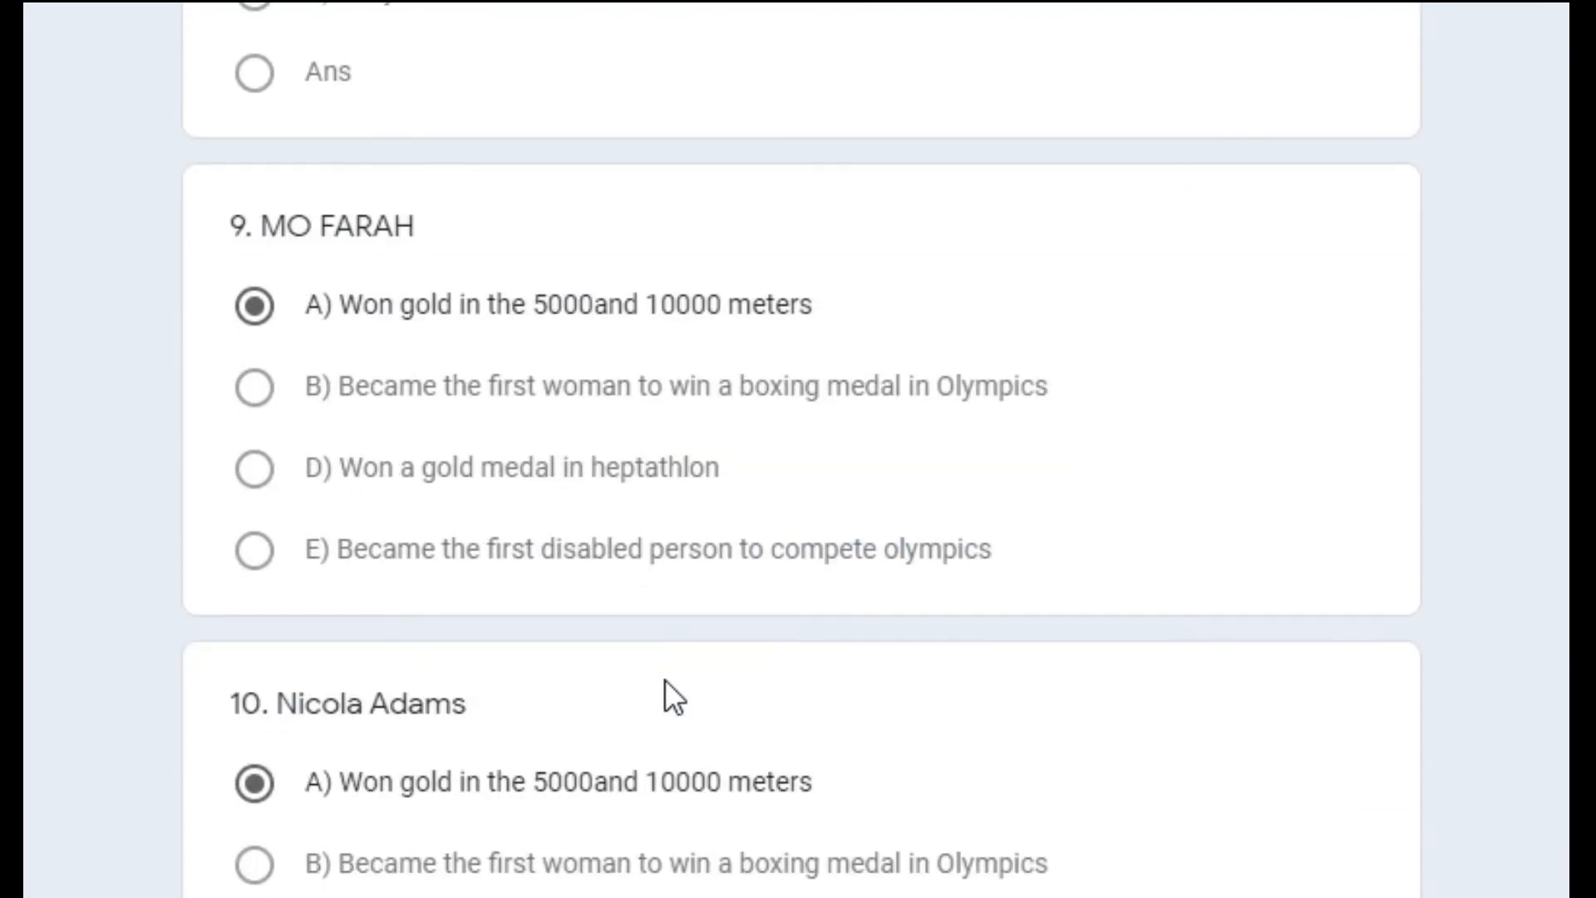
scroll(665, 678, up, 20)
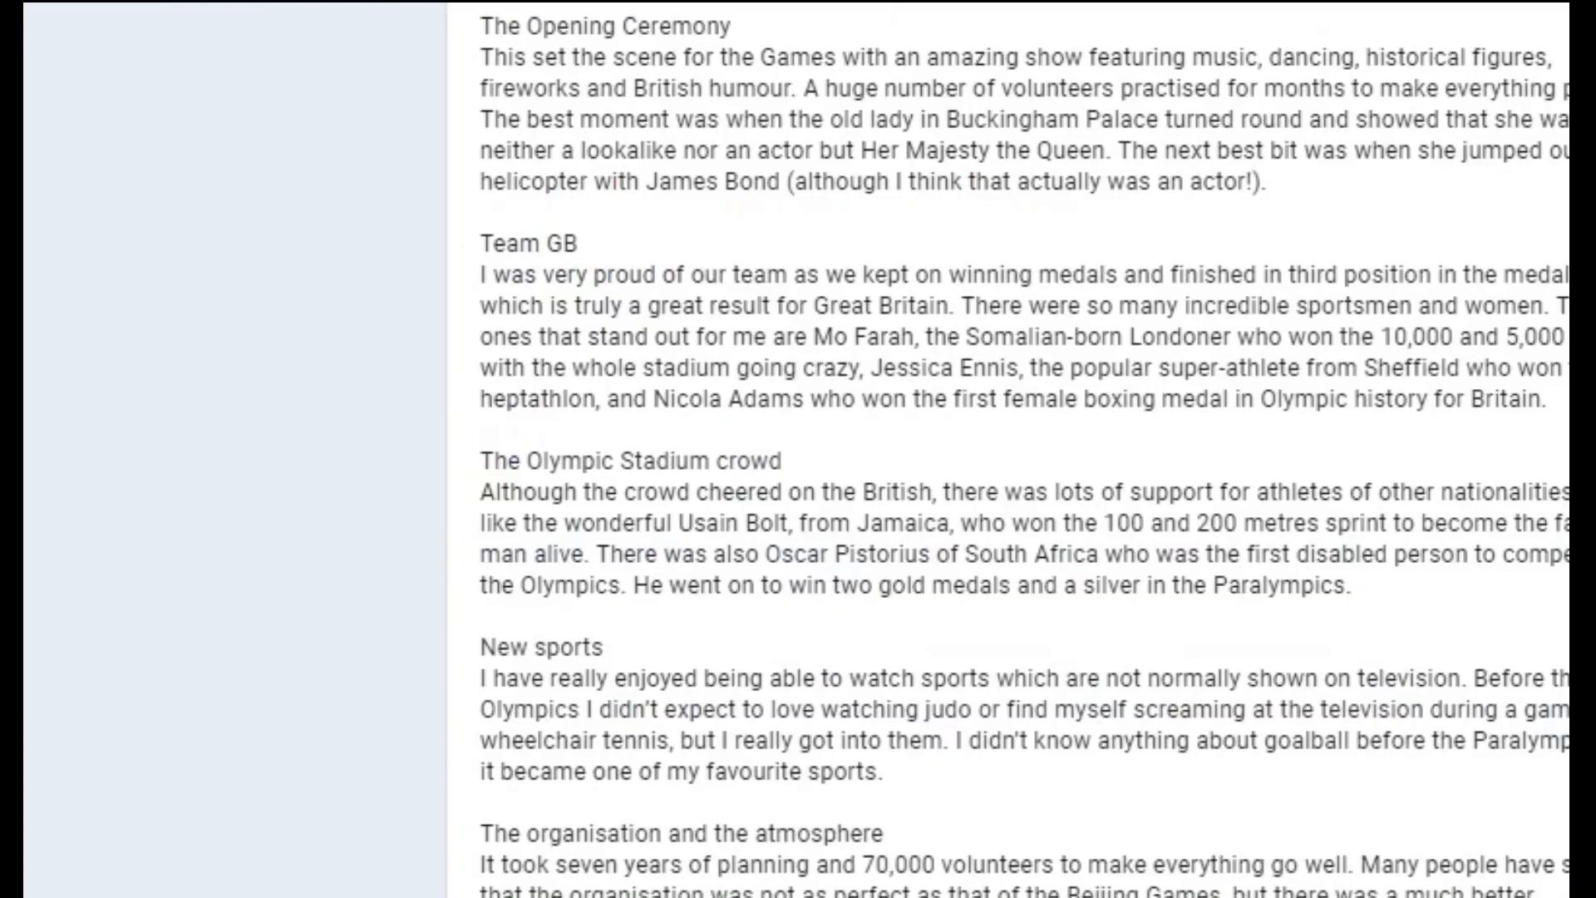
scroll(798, 449, down, 1)
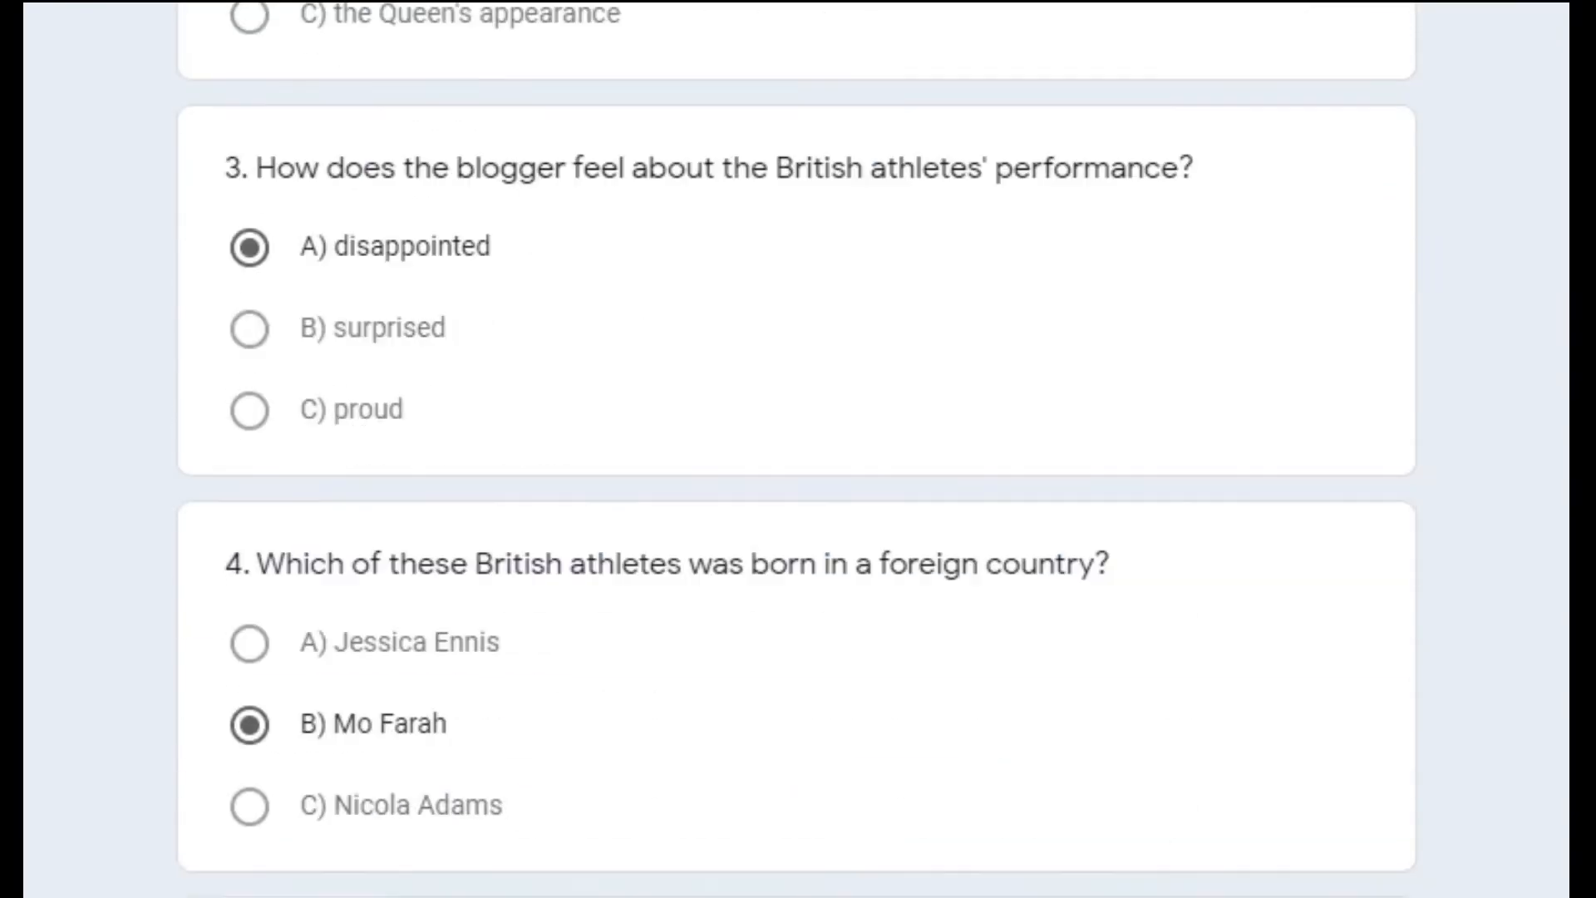
scroll(798, 449, down, 5)
scroll(798, 449, down, 15)
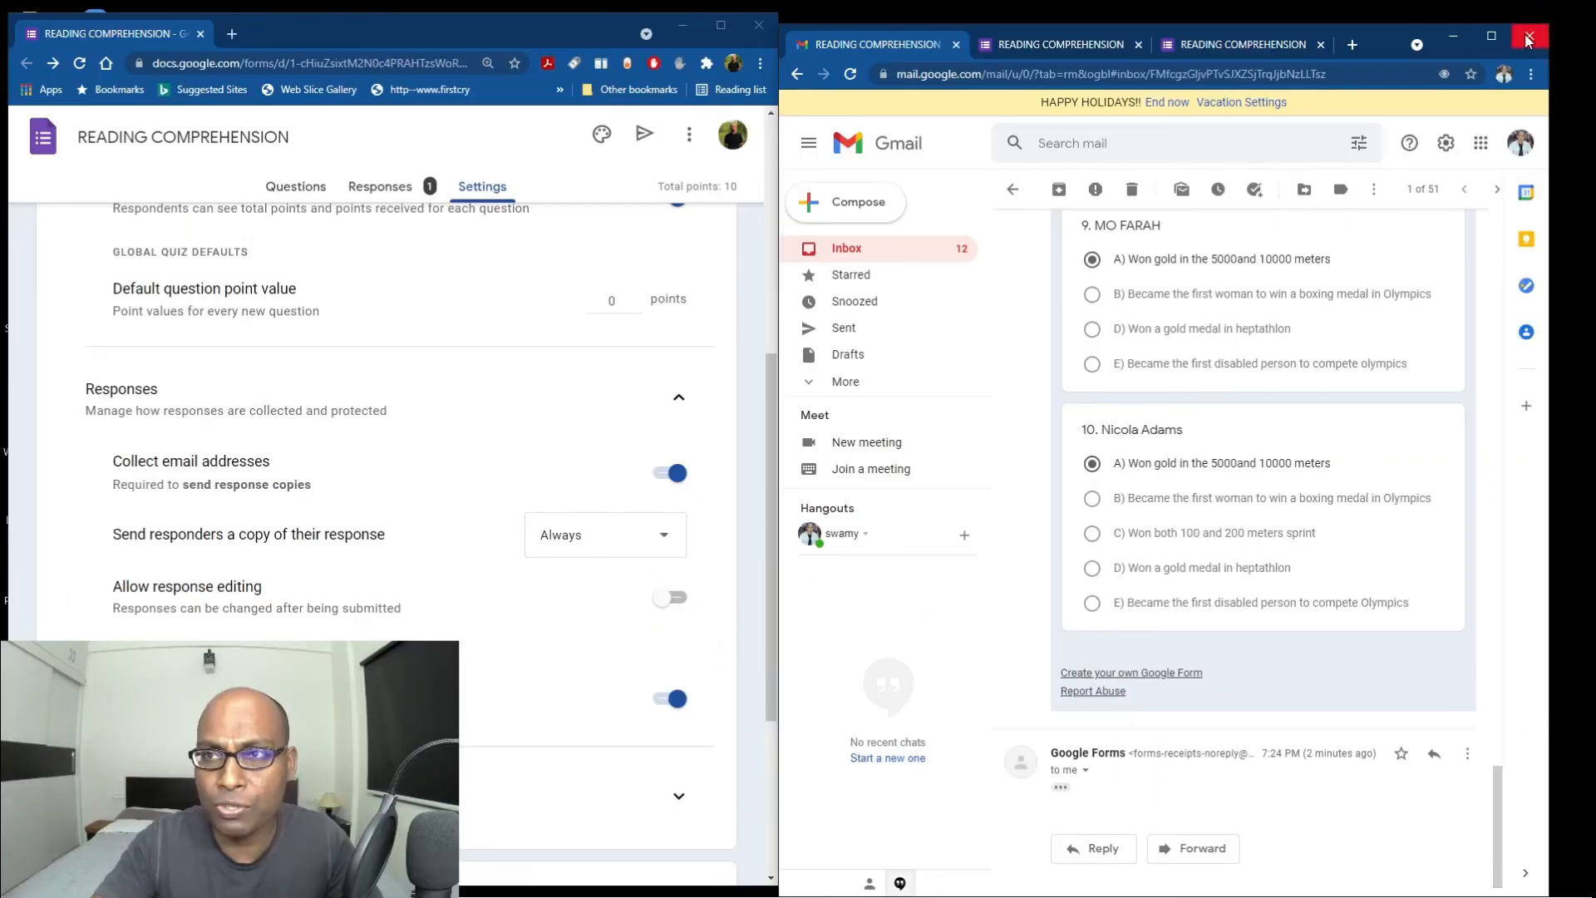
Close Gmail, maximize Chrome, and review the Responses toggles: emails collected, copies always sent, editing off, one response.
click(1528, 35)
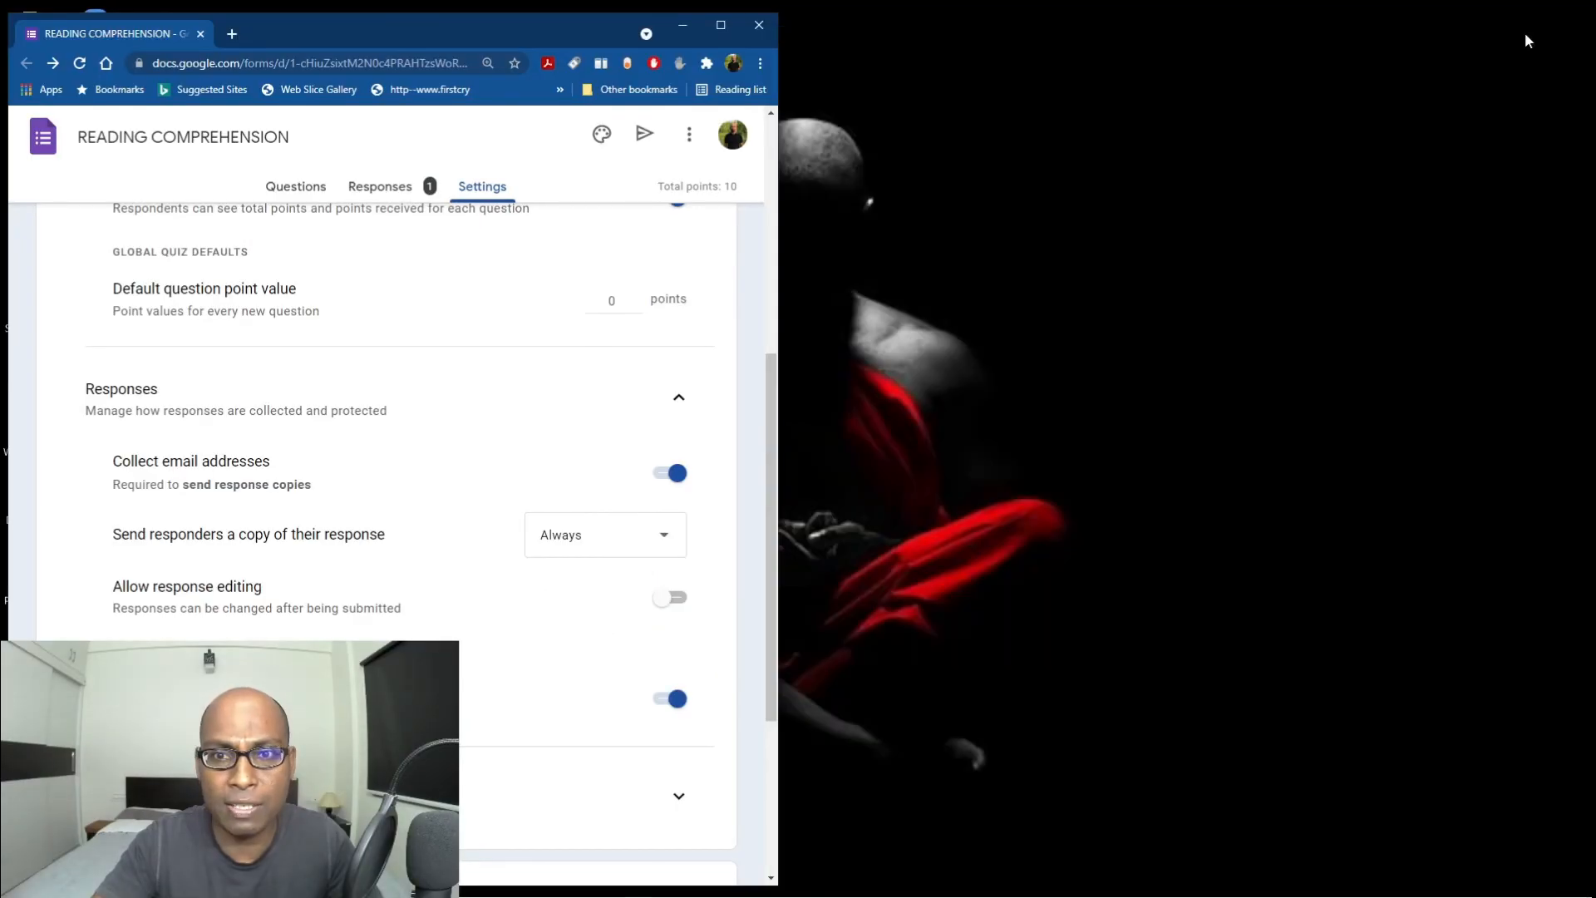
click(721, 25)
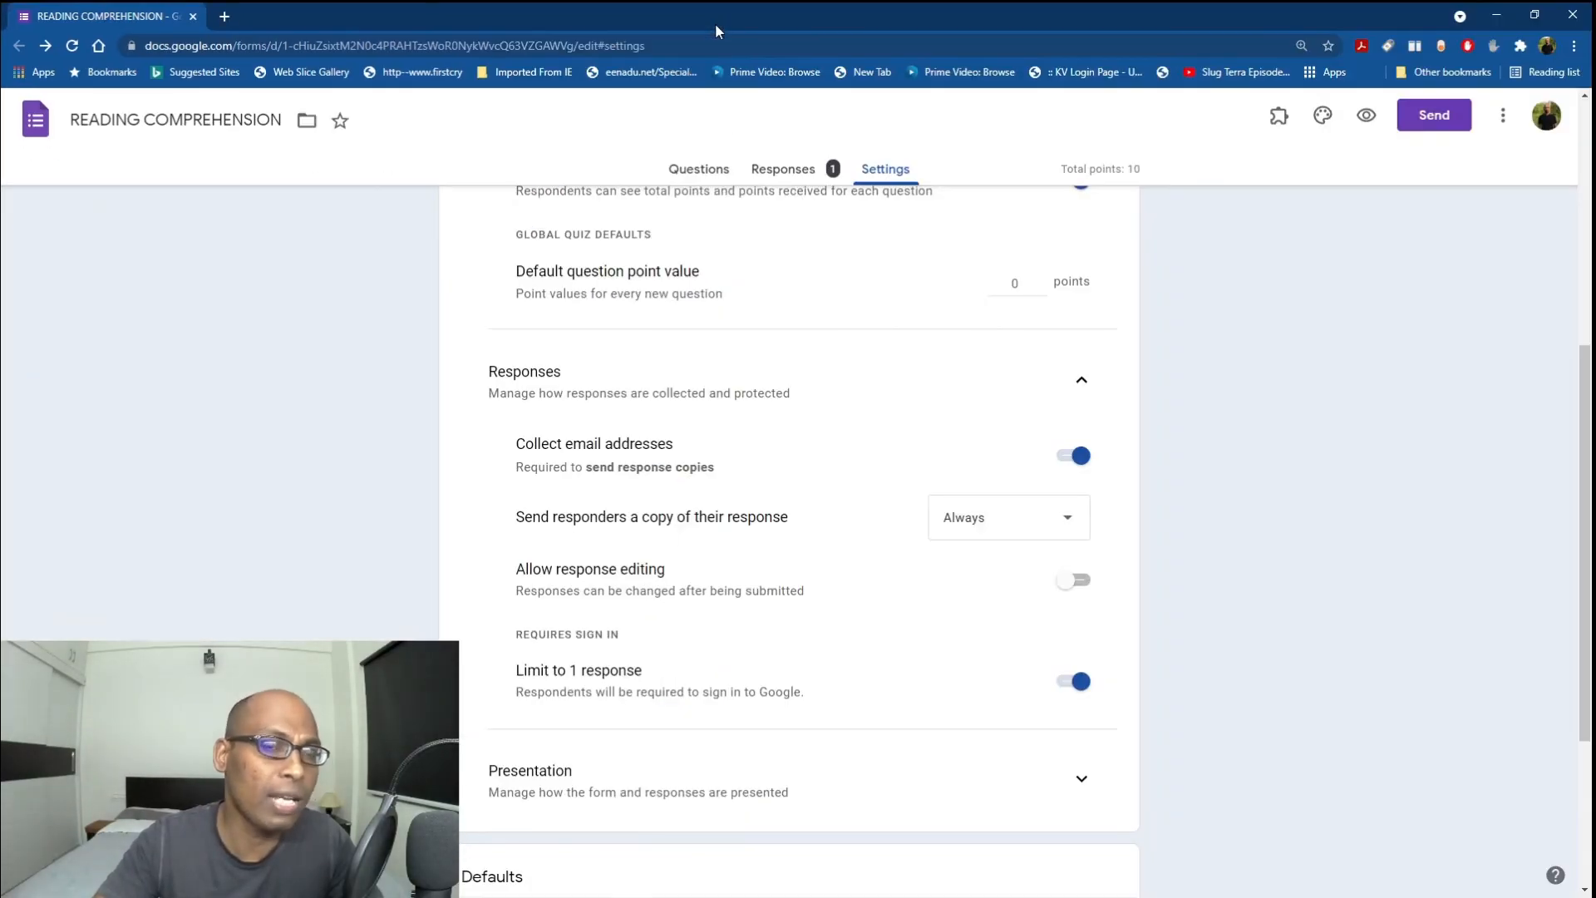
scroll(1084, 576, up, 6)
scroll(1084, 576, down, 5)
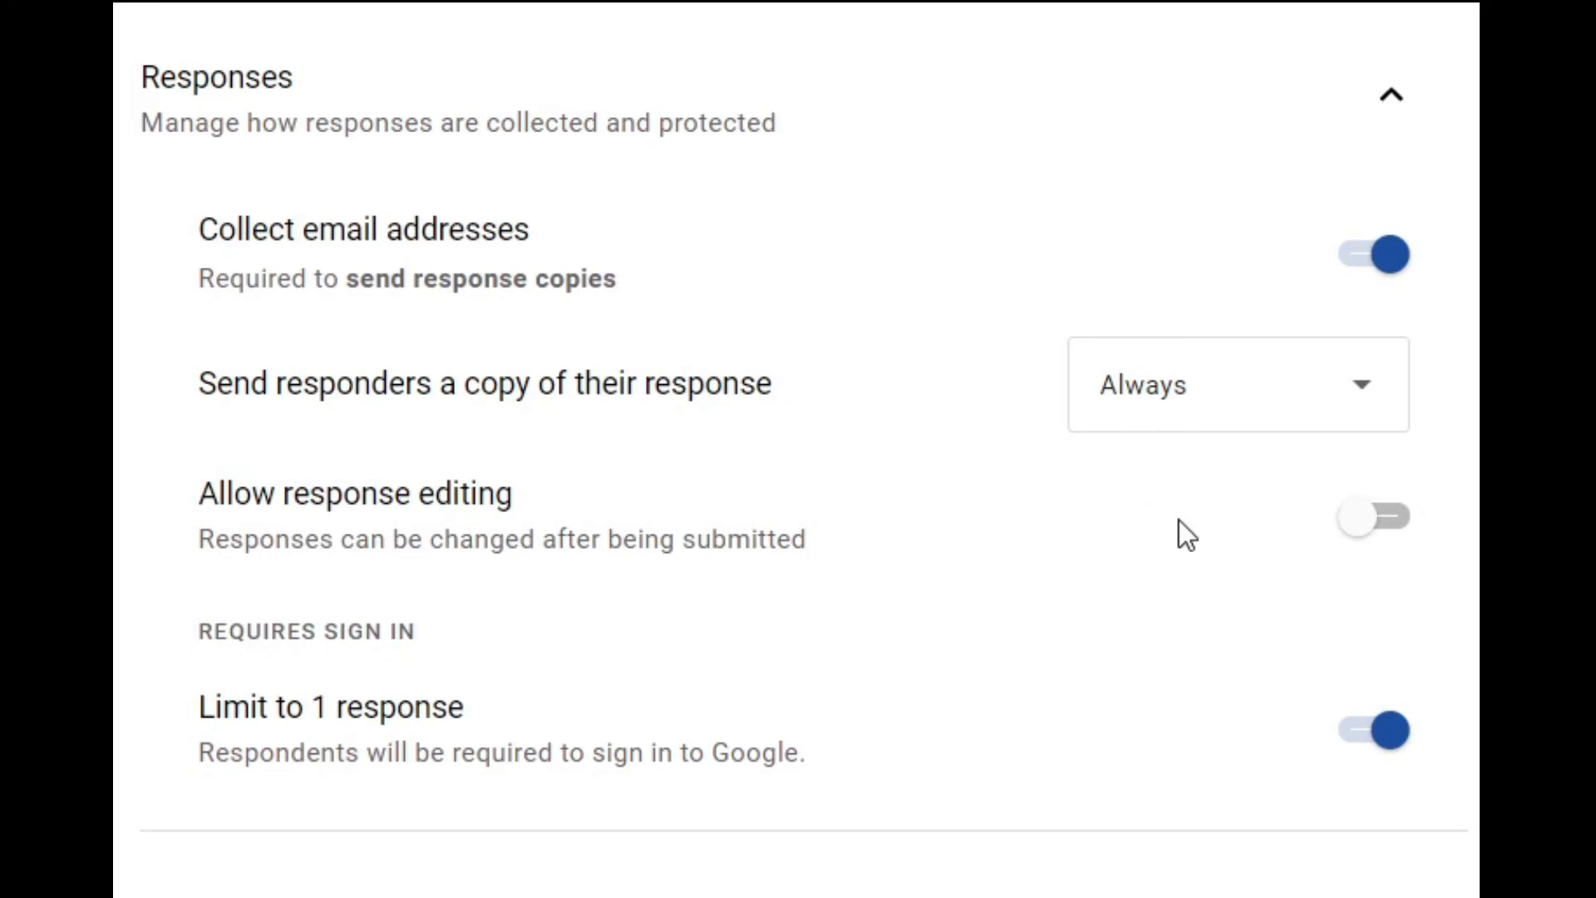
scroll(1178, 521, down, 3)
scroll(1179, 520, up, 5)
scroll(1179, 521, up, 5)
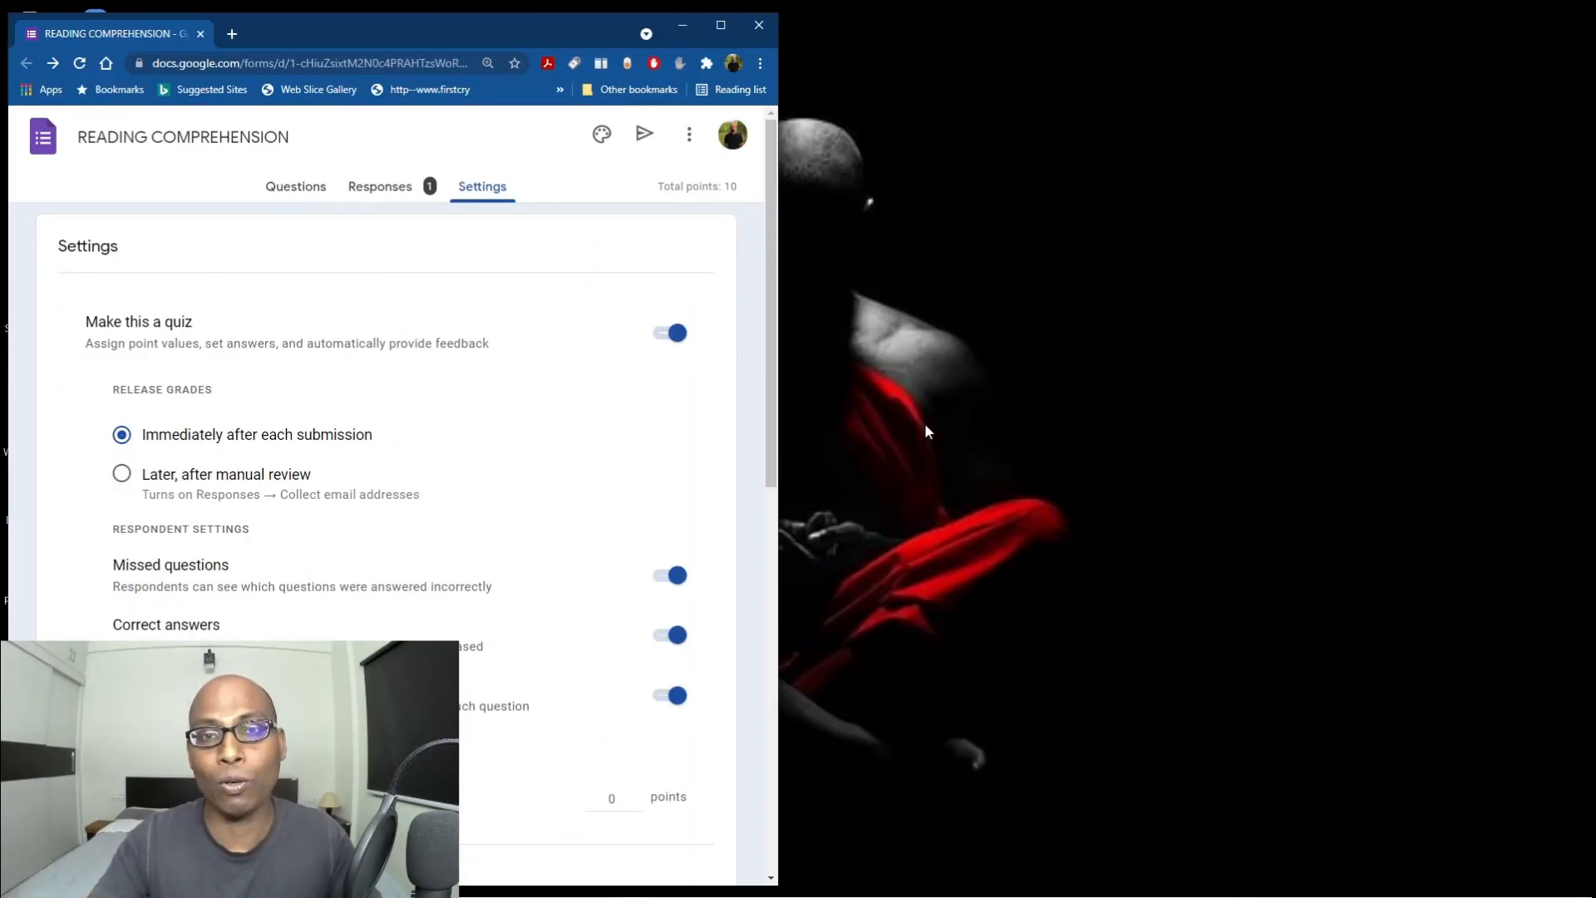
View the individual response showing 0 of 10 with score unreleased, and maximize the browser.
click(372, 191)
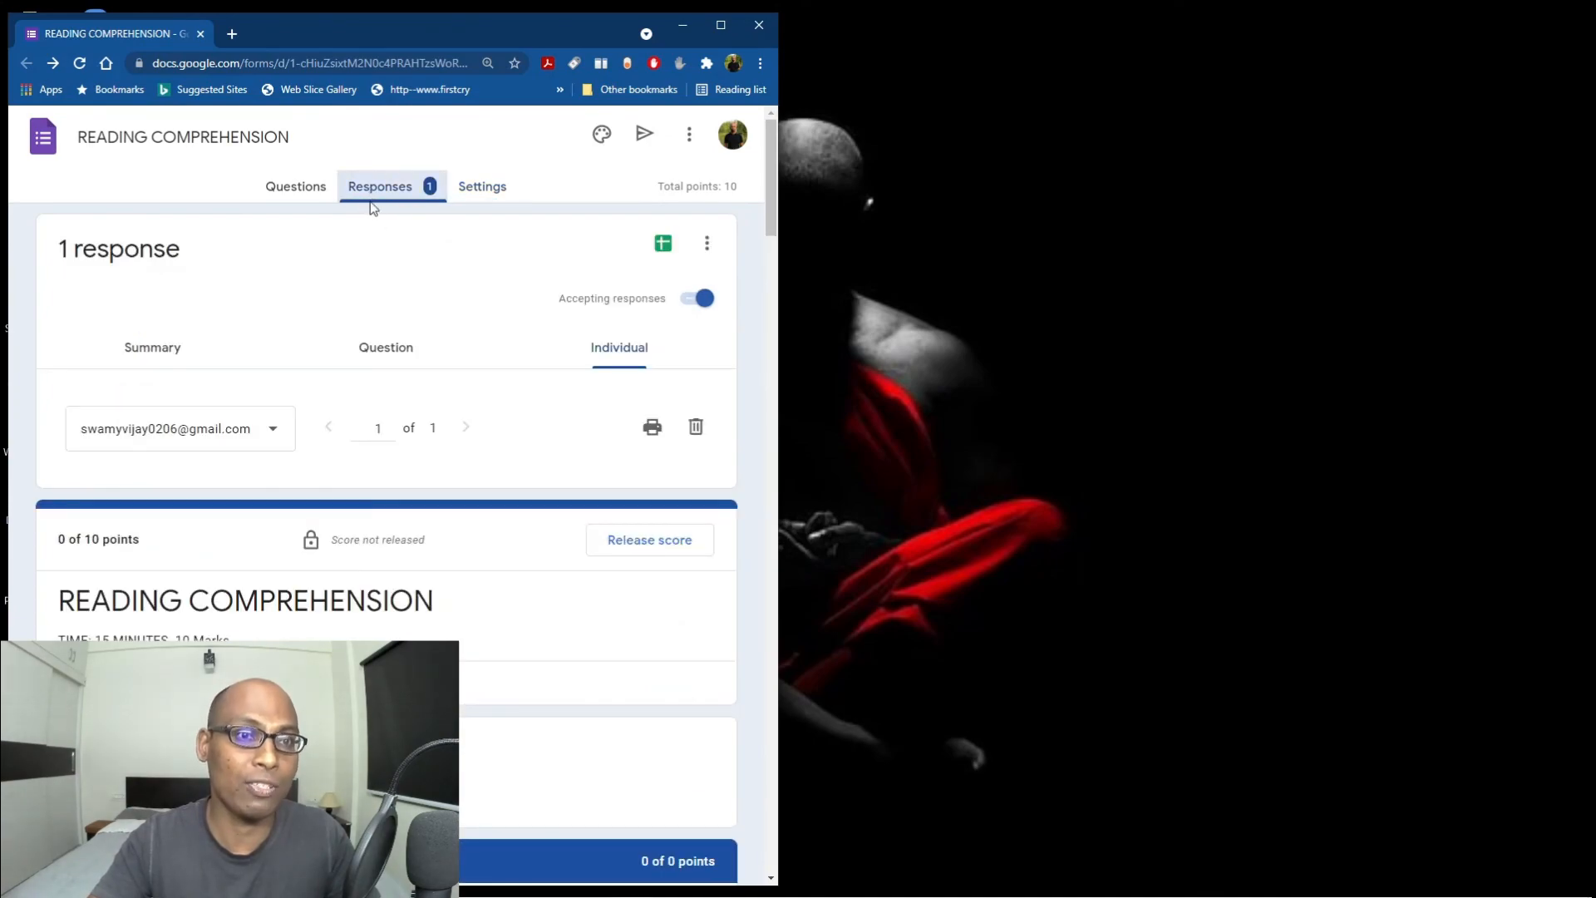
scroll(543, 650, down, 3)
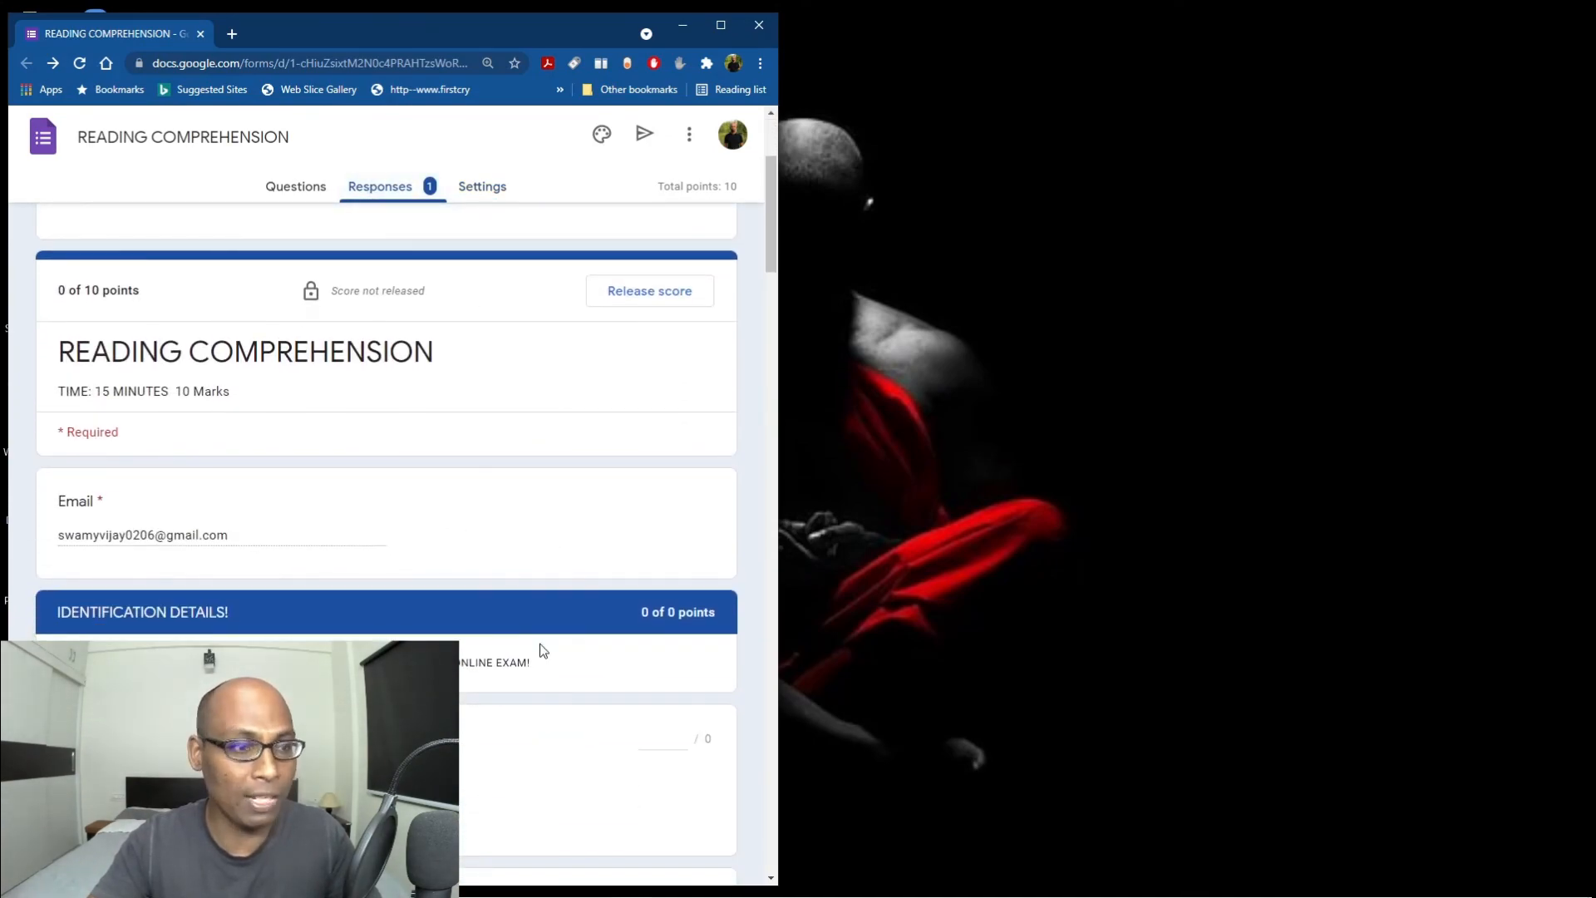
scroll(542, 650, up, 3)
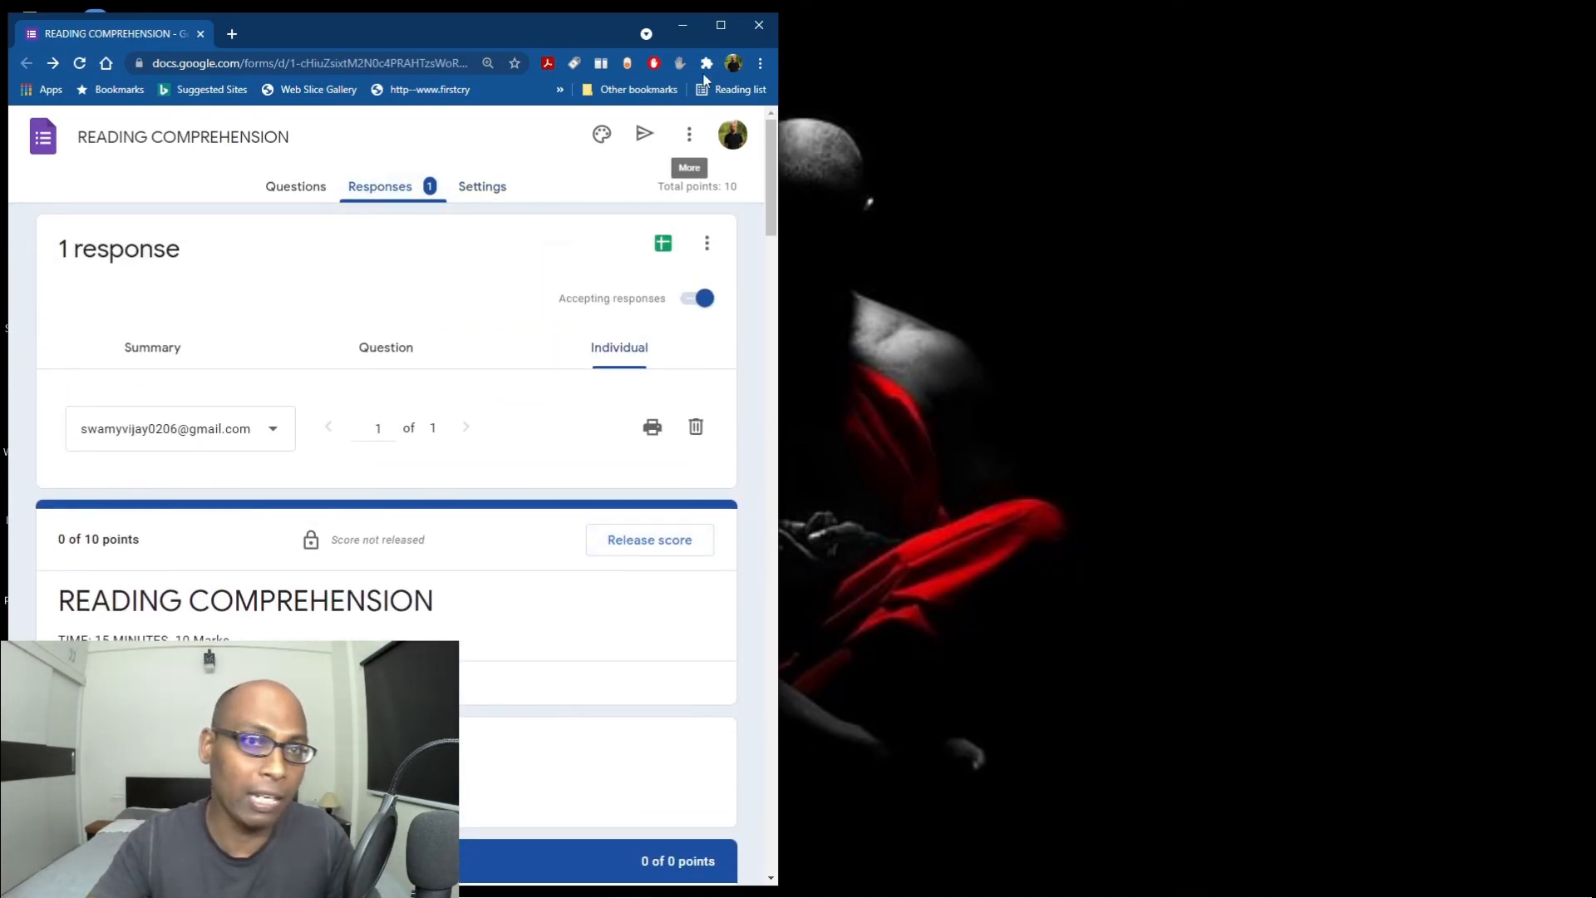
click(718, 27)
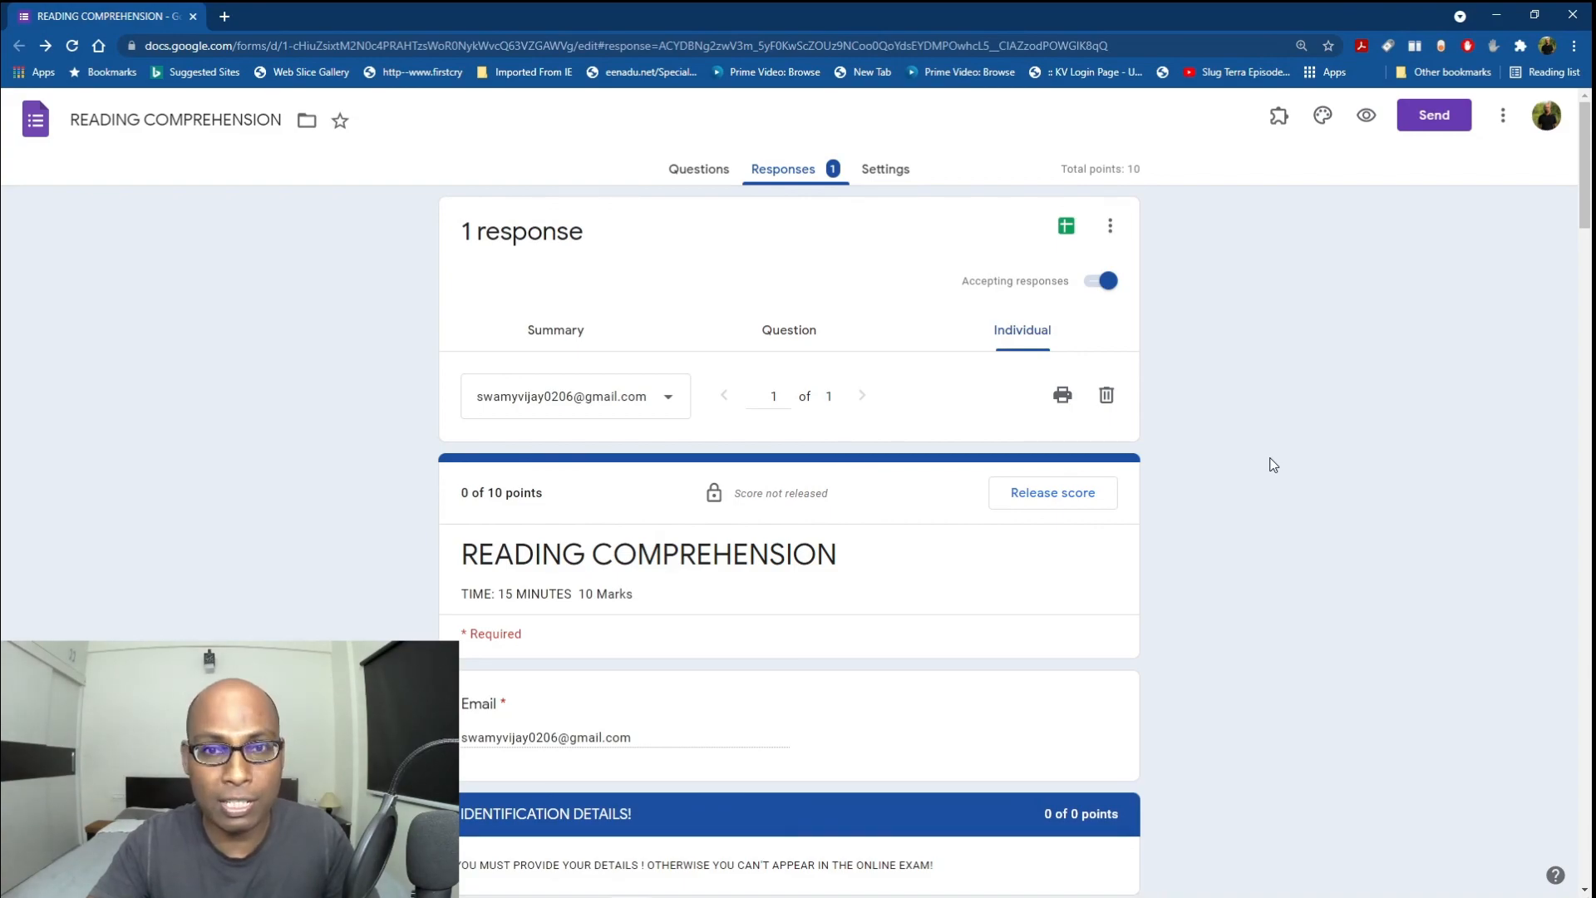
Scroll the quiz Settings down to Defaults and back up, then return to the Questions editor.
click(886, 168)
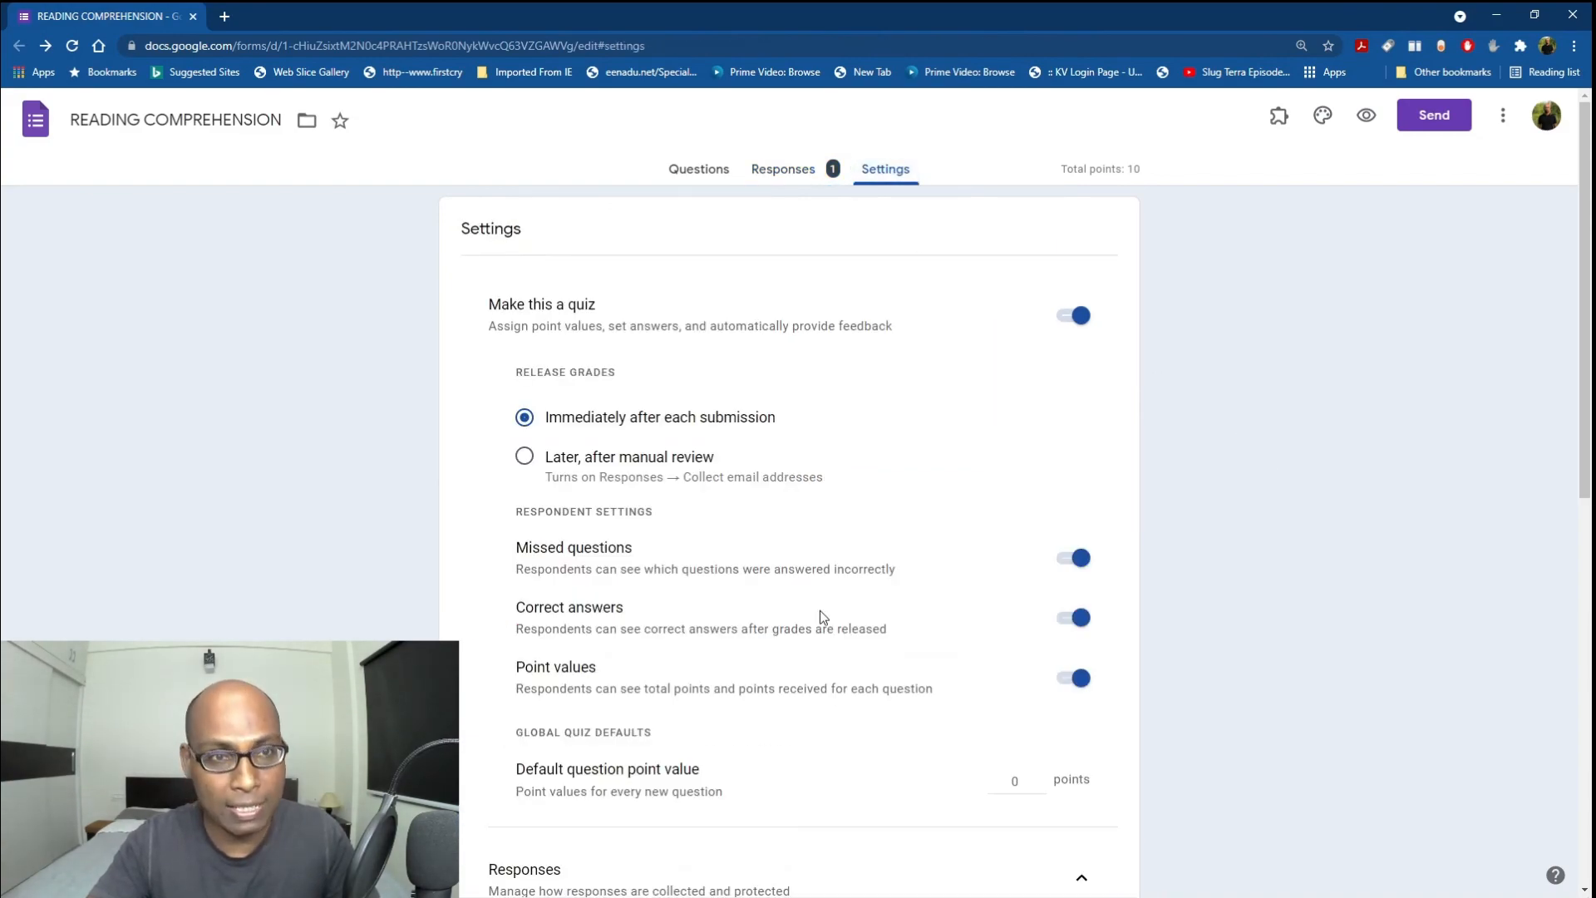
scroll(820, 613, down, 5)
scroll(823, 615, down, 5)
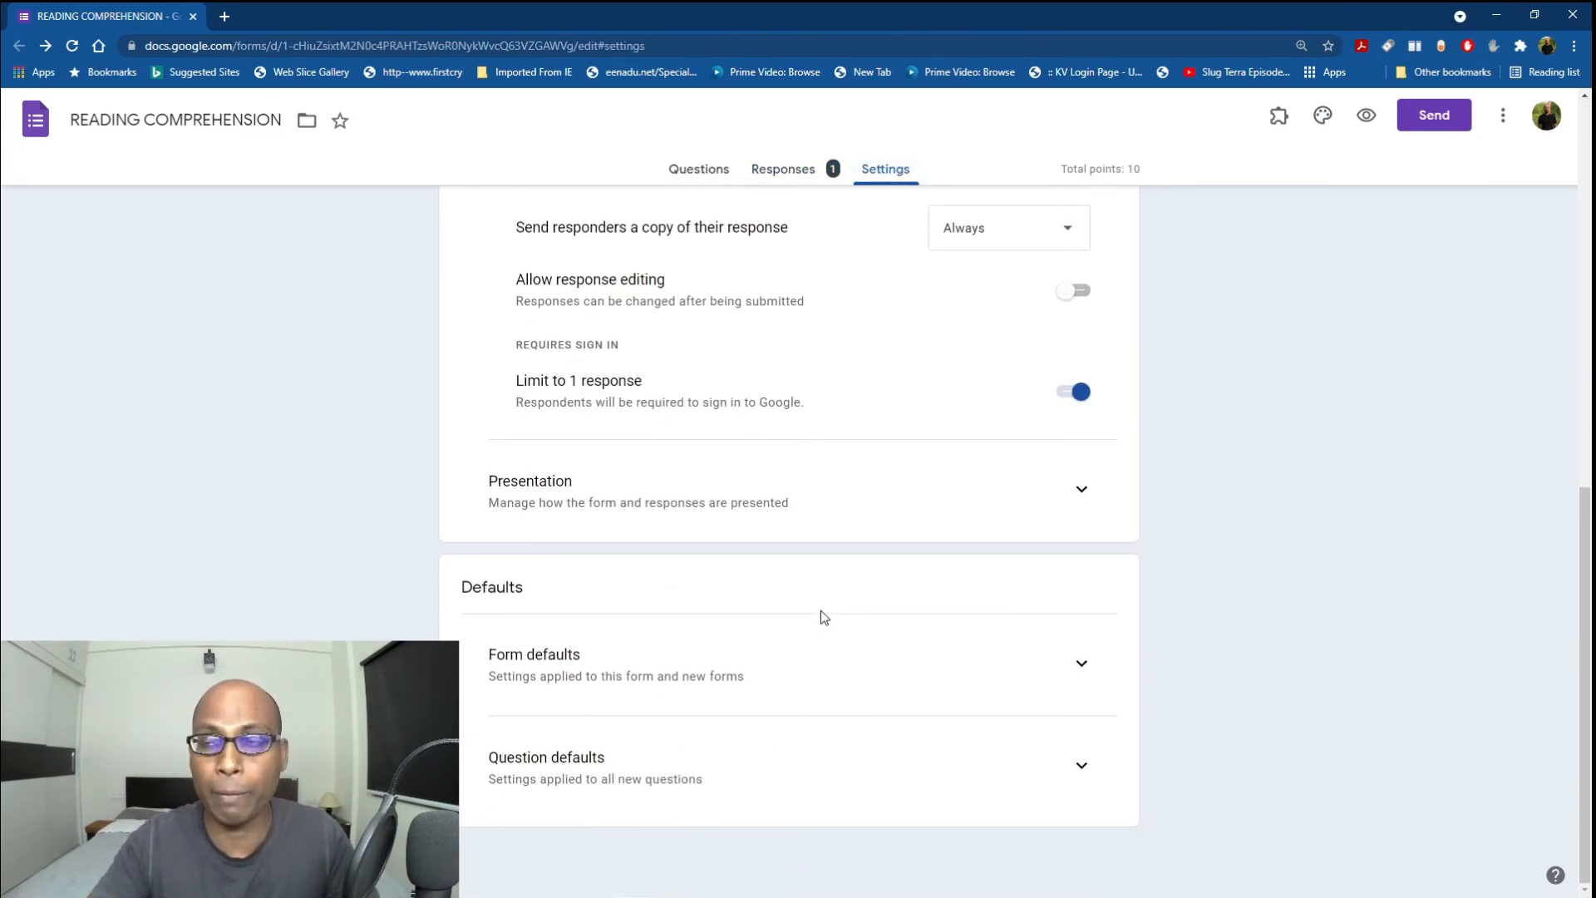
scroll(820, 610, up, 9)
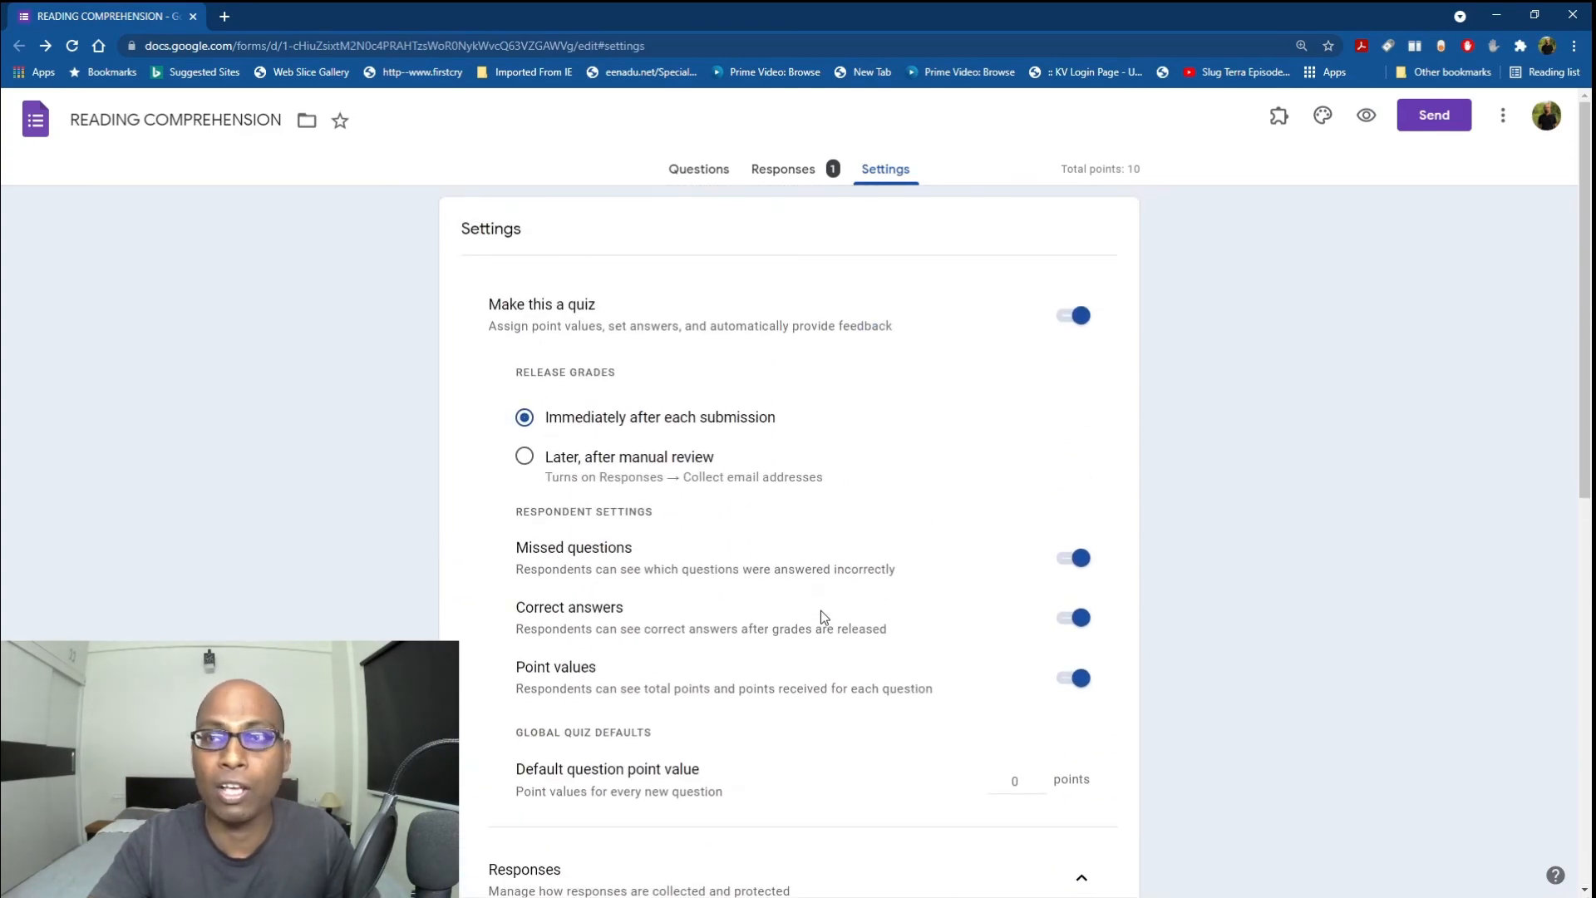
click(677, 170)
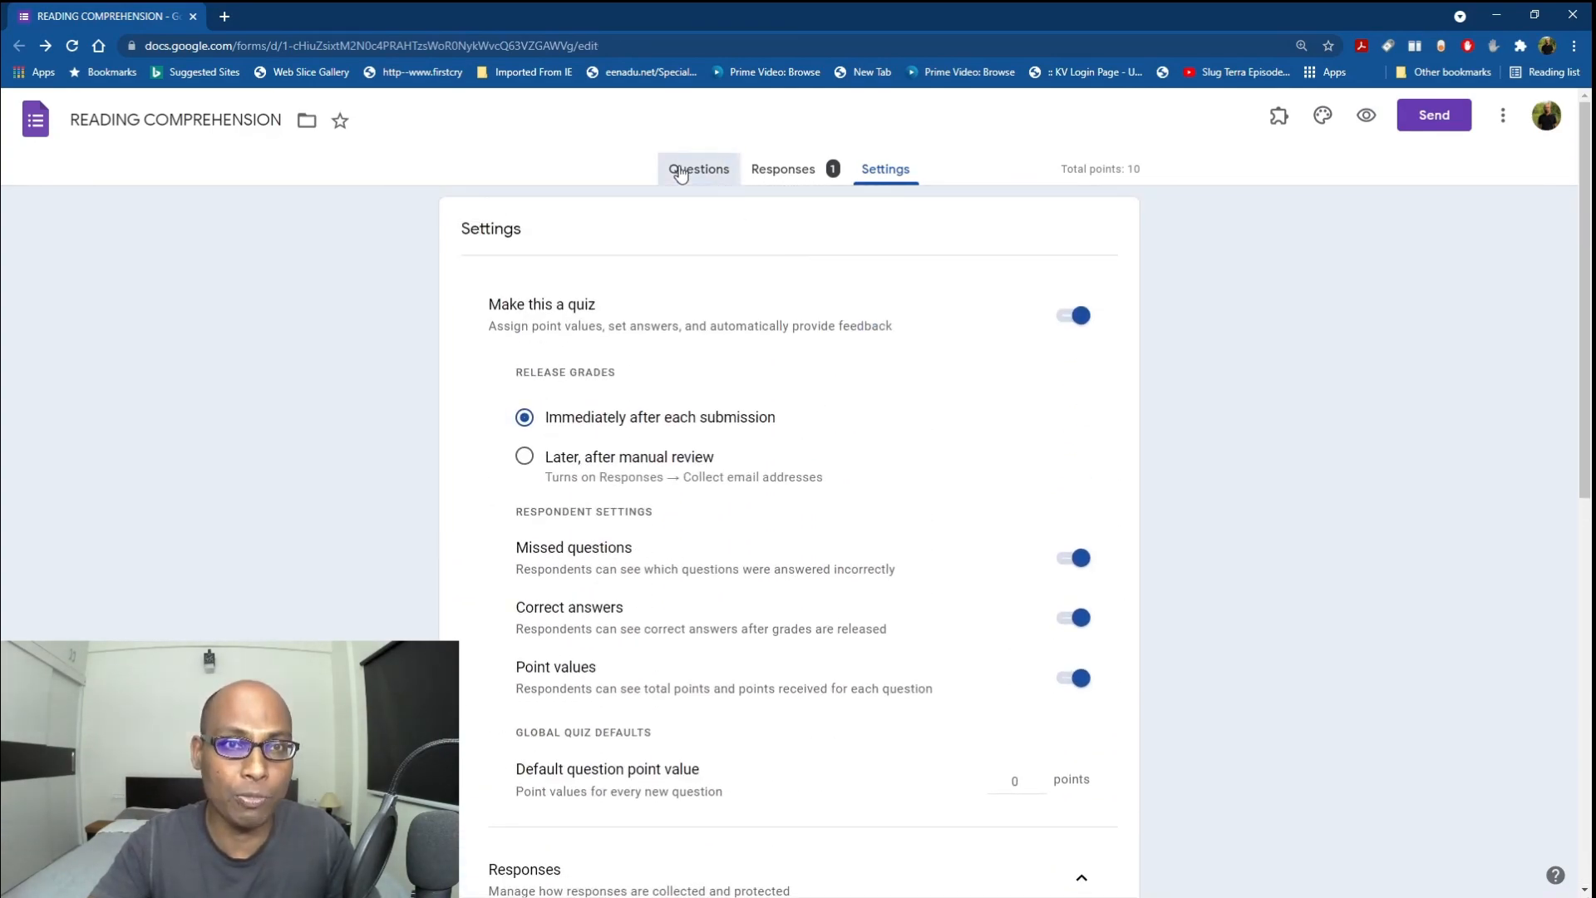